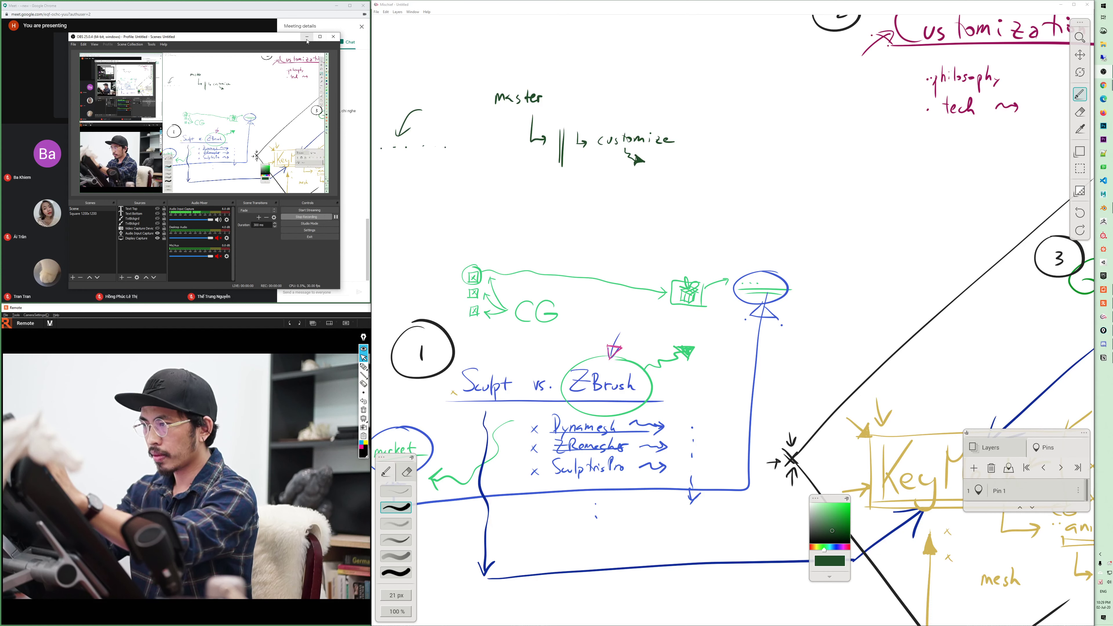
- Hide the OBS window, pan the whiteboard to an empty area, and return to the brush
click(307, 36)
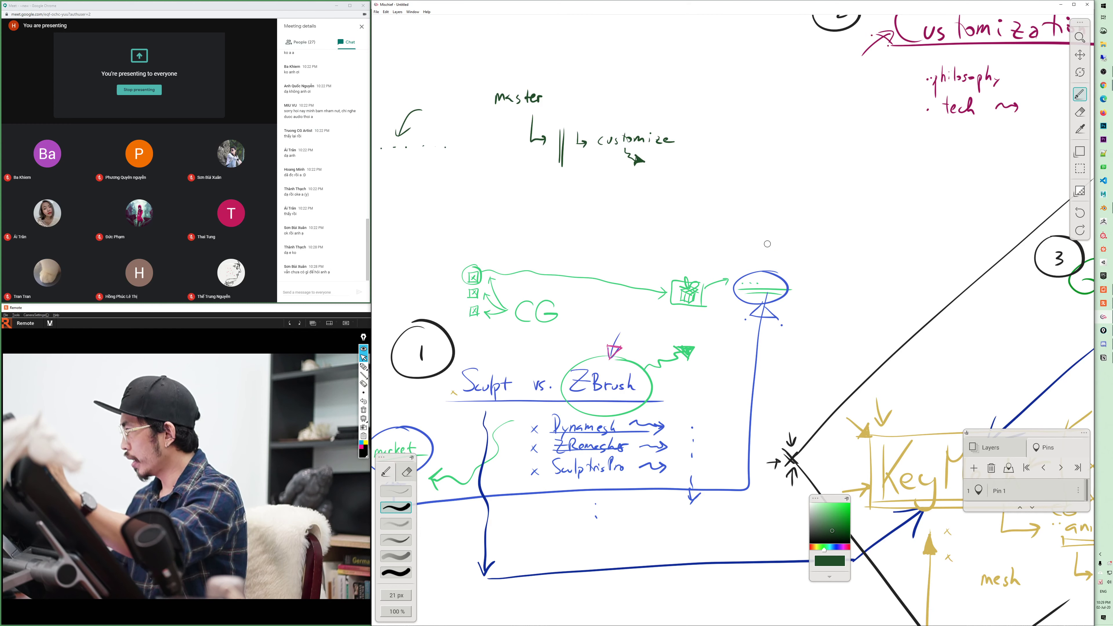
mouse_move(985, 171)
mouse_down()
mouse_move(680, 258)
mouse_move(755, 273)
mouse_up()
scroll(680, 259, down, 2)
key(b)
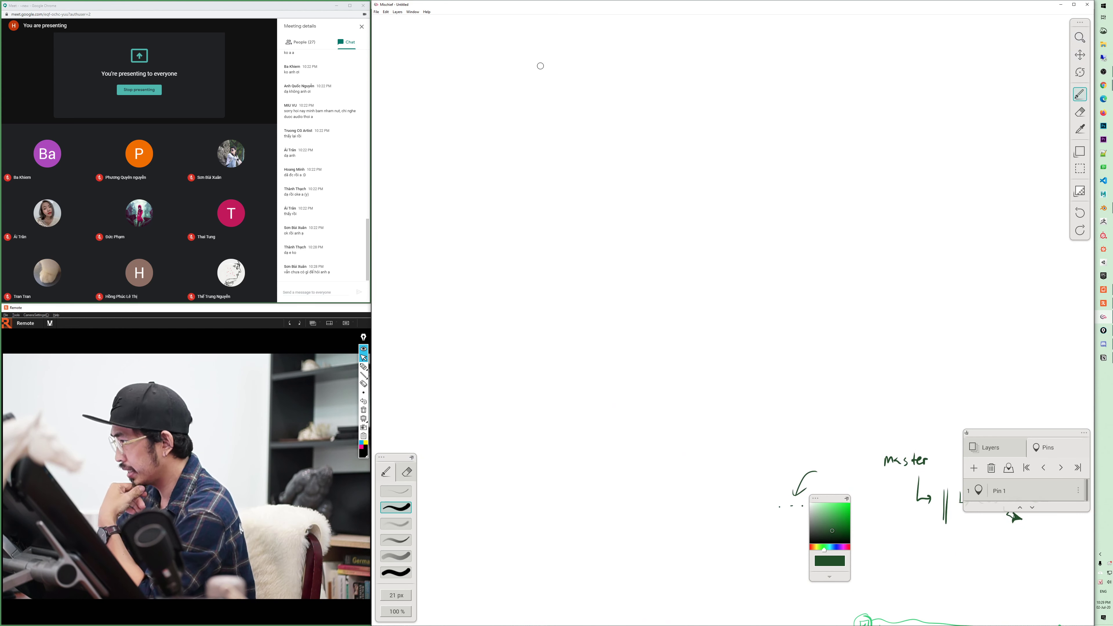
- Write the 'Software design' heading with an arrow pointing to 'ZBrush'
mouse_move(561, 42)
mouse_down()
mouse_move(528, 102)
mouse_move(570, 88)
mouse_up()
drag(603, 53, 576, 116)
drag(571, 78, 587, 78)
drag(604, 55, 622, 93)
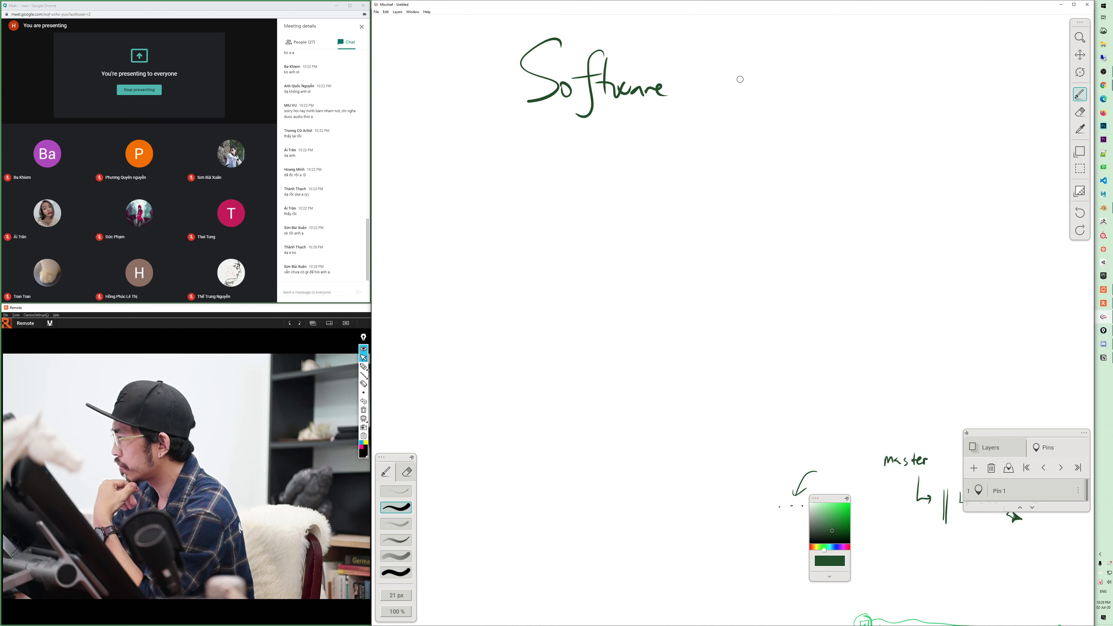
drag(730, 86, 766, 94)
drag(781, 85, 779, 109)
drag(792, 85, 801, 94)
mouse_move(416, 149)
mouse_down()
mouse_move(427, 226)
mouse_move(489, 208)
mouse_move(523, 218)
mouse_up()
mouse_move(538, 189)
mouse_down()
mouse_move(546, 220)
mouse_move(597, 183)
mouse_up()
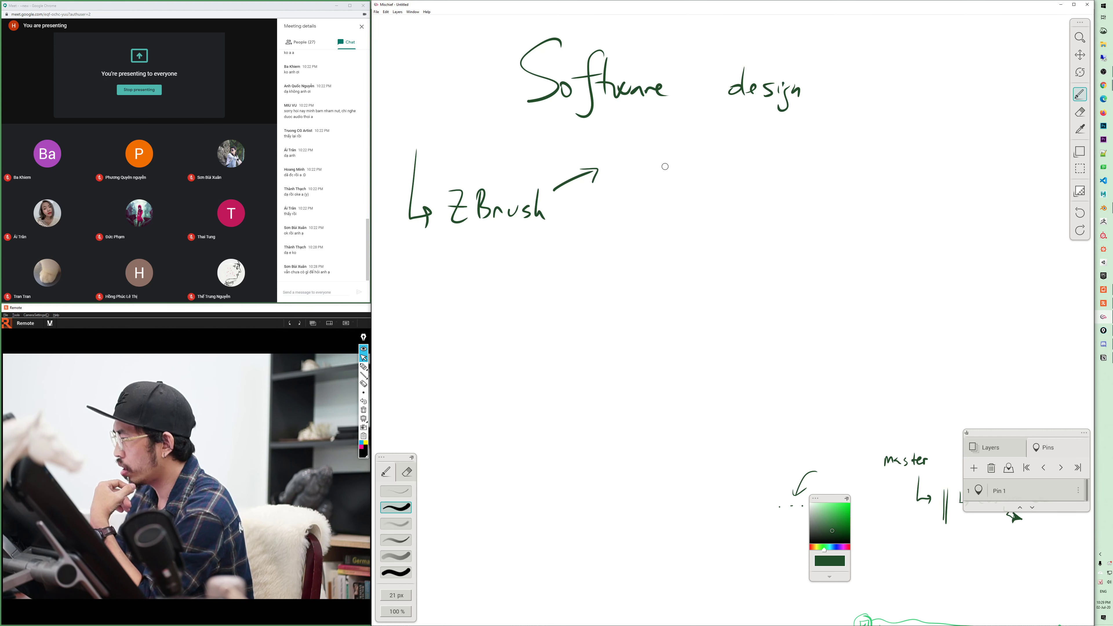
- Draw a small hatched circle inside a larger circle and switch the ink to dark blue
drag(664, 158, 673, 164)
drag(735, 141, 714, 134)
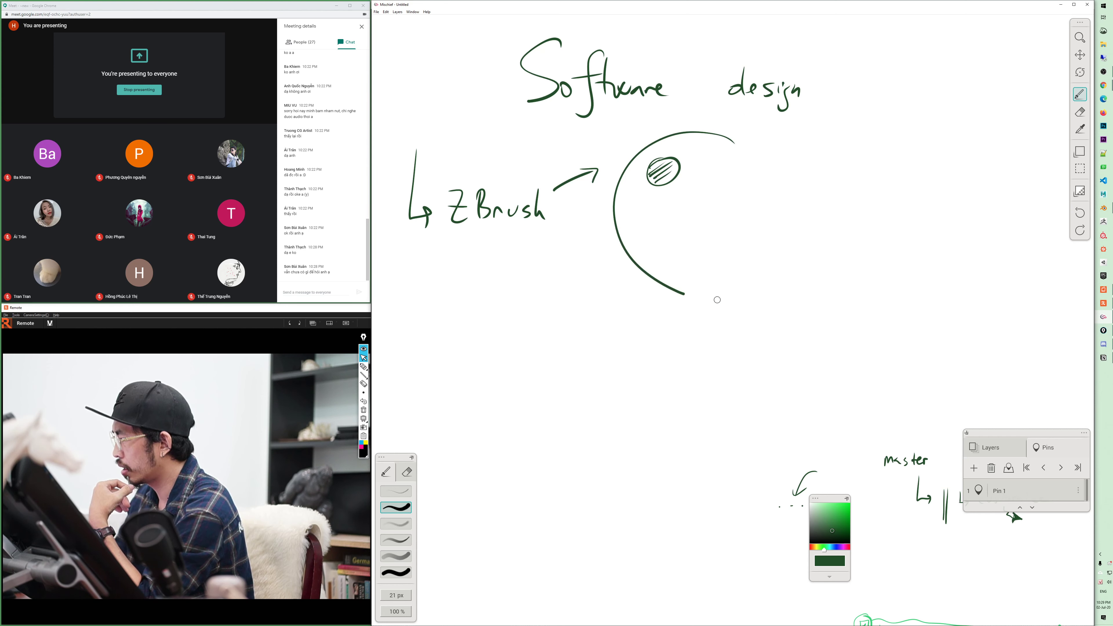
click(837, 549)
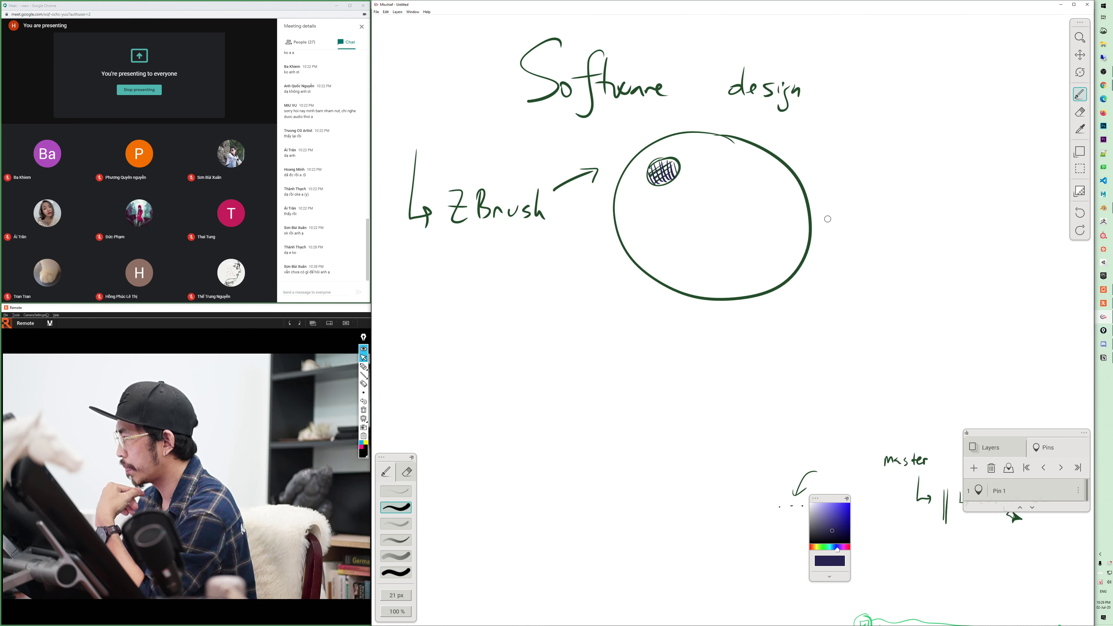
- Divide the circle with lines into sections labelled FX, video, model and node
mouse_move(720, 174)
mouse_down()
mouse_move(786, 168)
mouse_move(742, 197)
mouse_move(760, 187)
mouse_up()
mouse_move(772, 185)
mouse_down()
mouse_move(753, 196)
mouse_move(767, 201)
mouse_up()
mouse_move(707, 227)
mouse_down()
mouse_move(803, 230)
mouse_move(749, 247)
mouse_move(789, 284)
mouse_up()
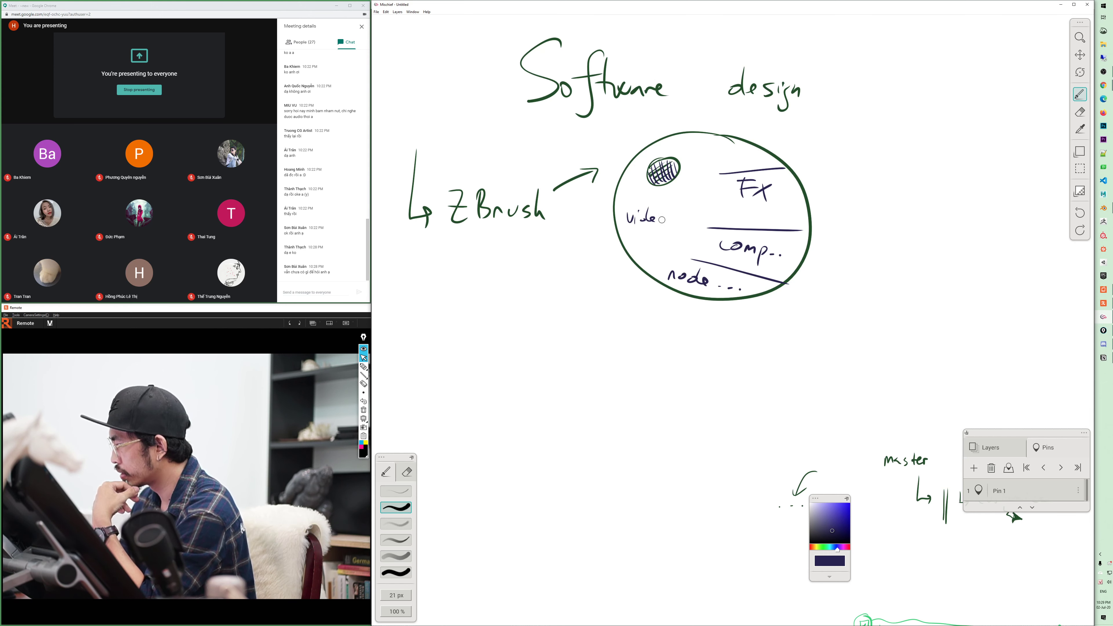
drag(622, 202, 703, 206)
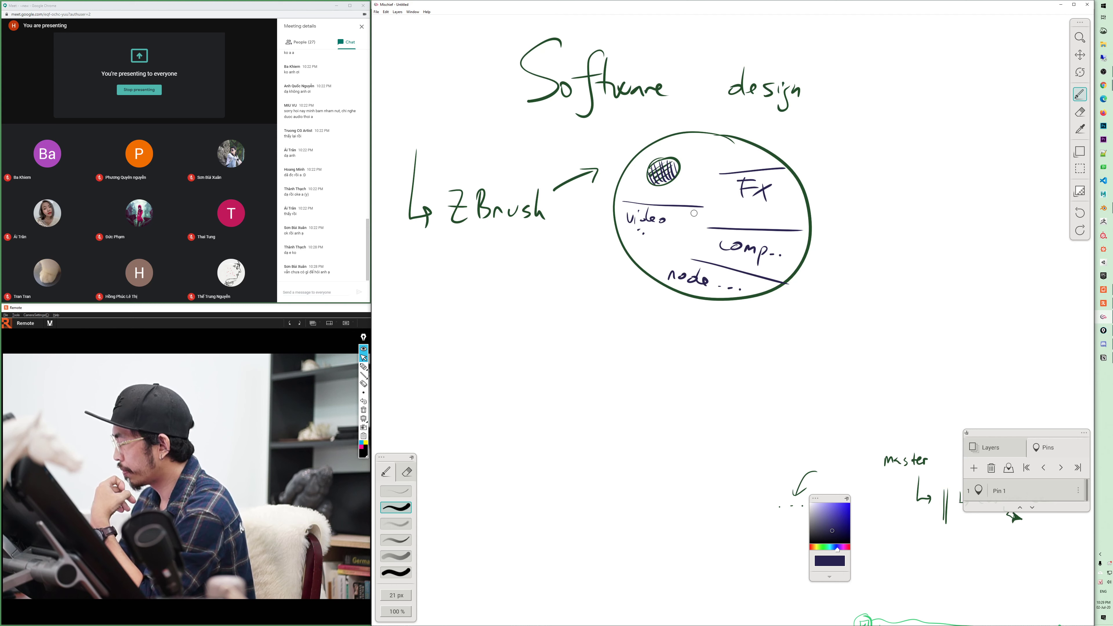
drag(625, 239, 717, 239)
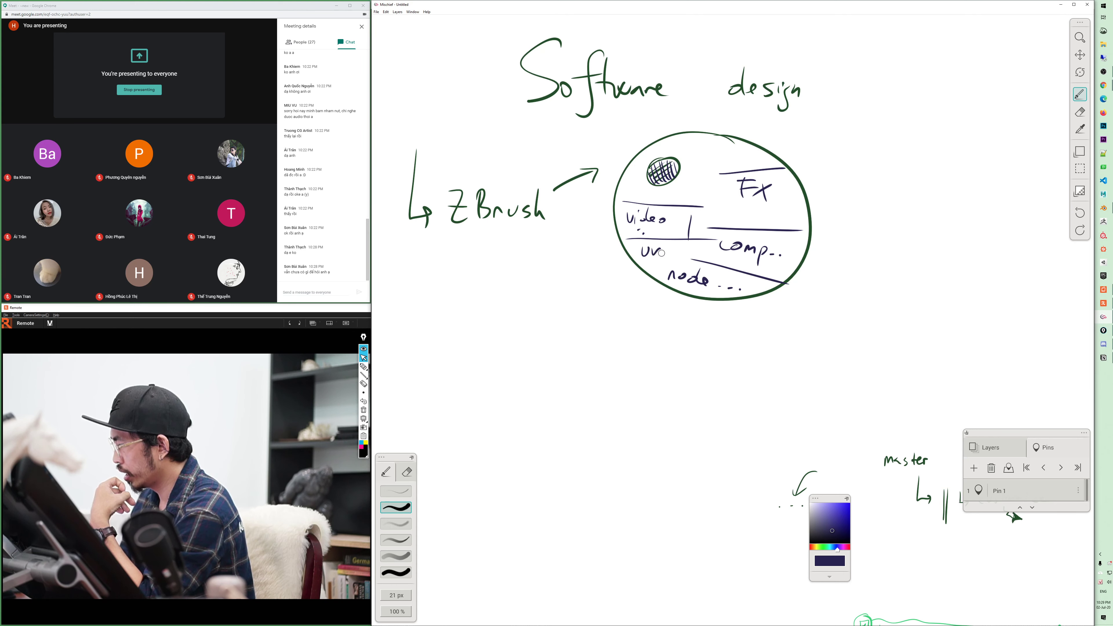
mouse_move(640, 265)
mouse_down()
mouse_move(691, 257)
mouse_move(657, 264)
mouse_move(667, 271)
mouse_move(658, 280)
mouse_up()
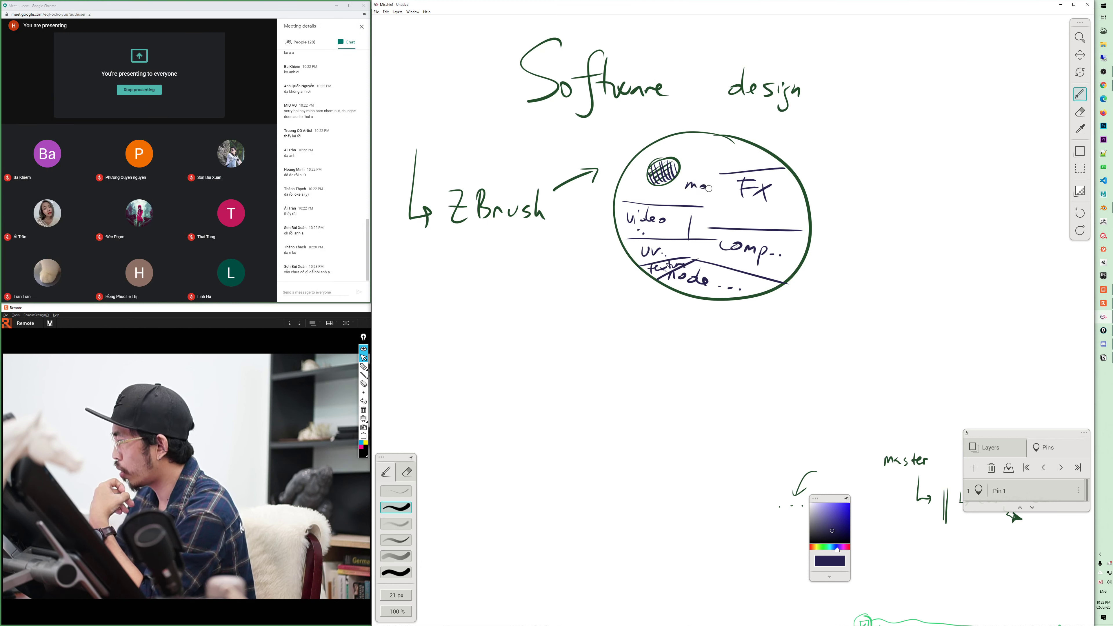
drag(653, 204, 760, 123)
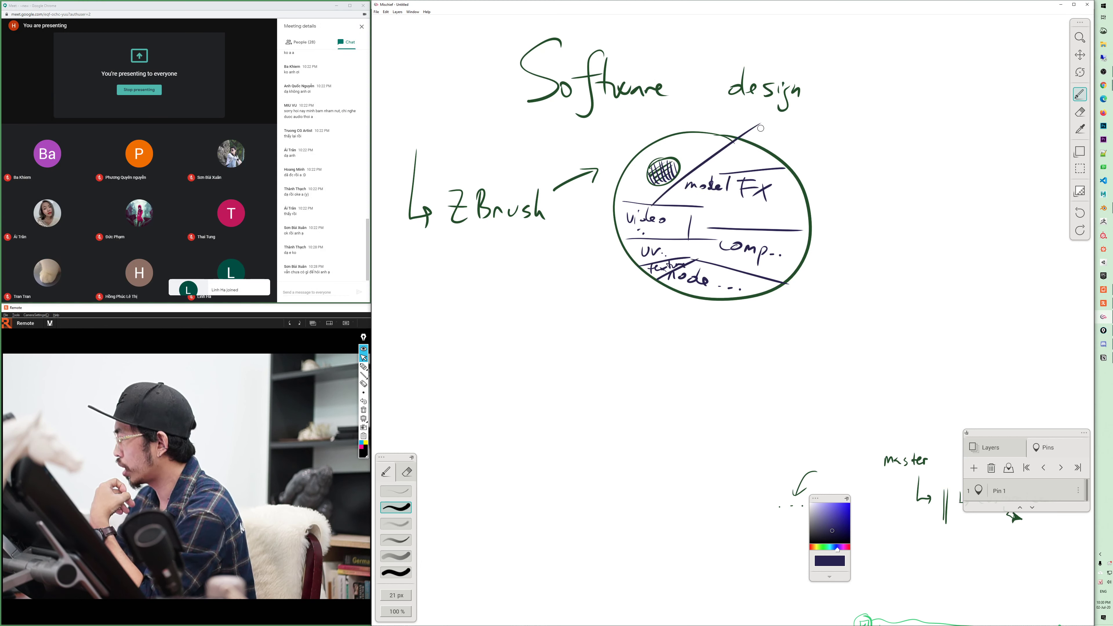
drag(691, 216, 784, 153)
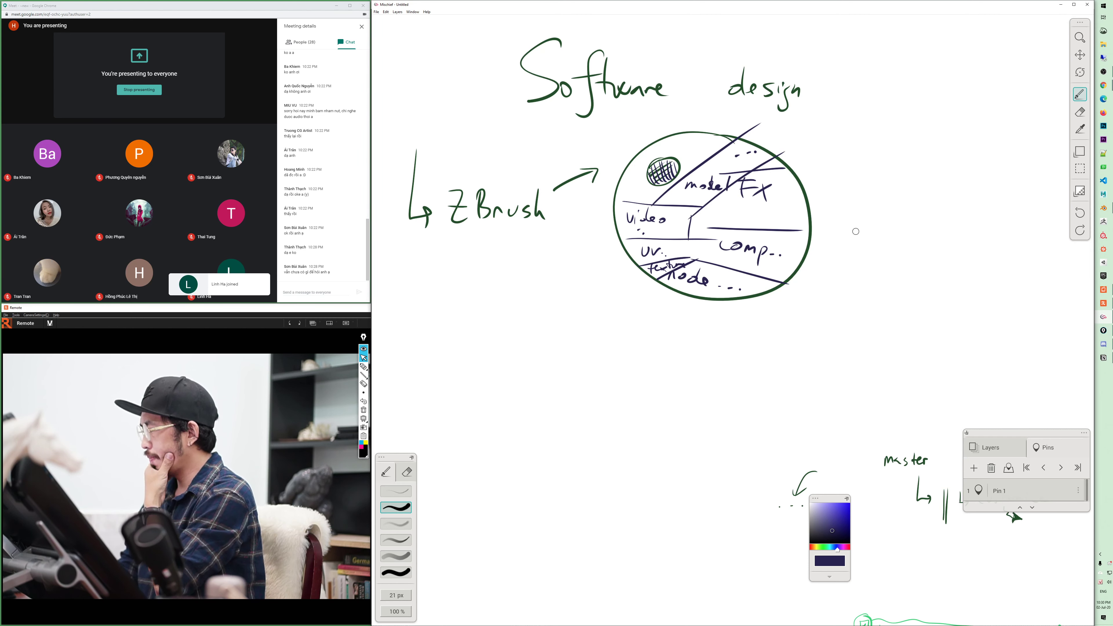
mouse_move(664, 126)
mouse_down()
mouse_move(703, 166)
mouse_move(697, 149)
mouse_move(709, 140)
mouse_up()
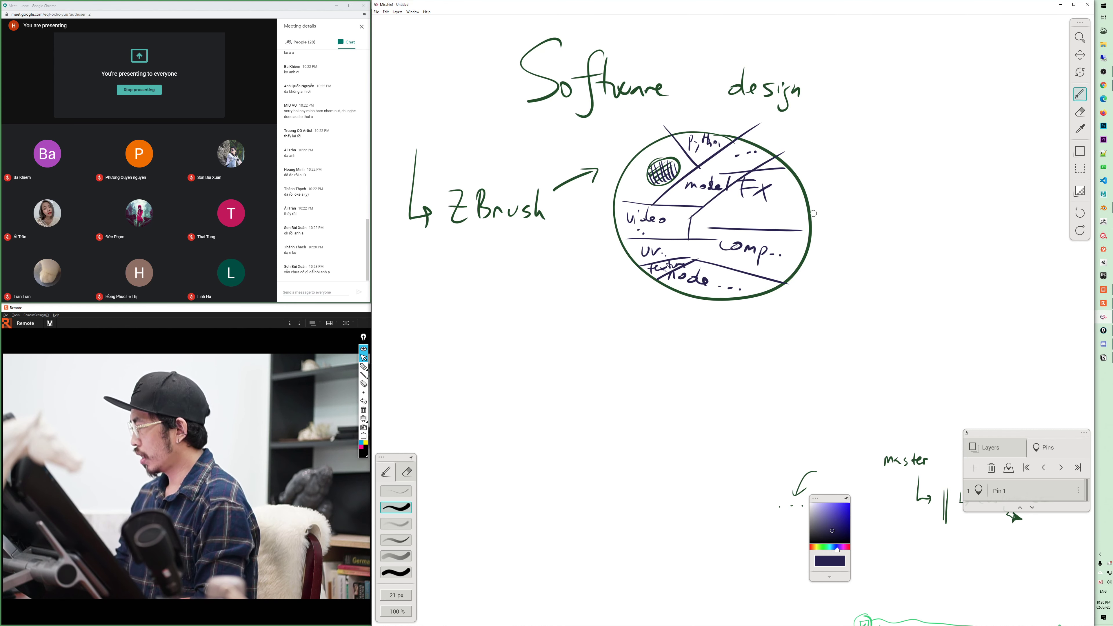
- Write 'Blender' in orange beside the circle, then underline ZBrush in dark grey with an arrow
click(813, 547)
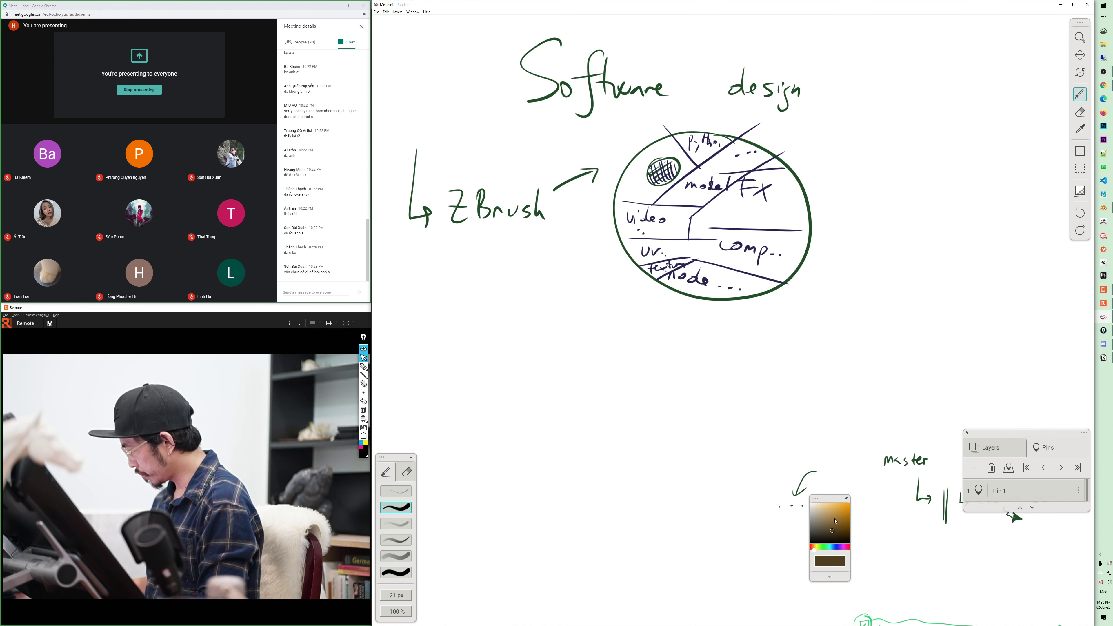
click(840, 502)
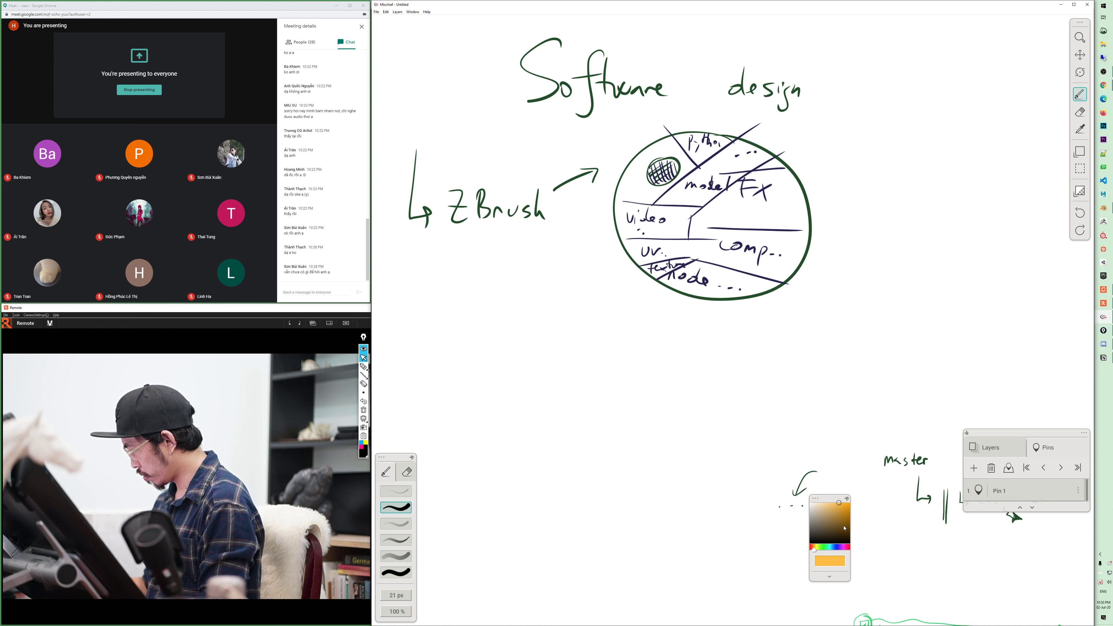
drag(842, 524, 852, 502)
mouse_move(831, 196)
mouse_down()
mouse_move(832, 225)
mouse_move(894, 221)
mouse_up()
drag(896, 216, 921, 209)
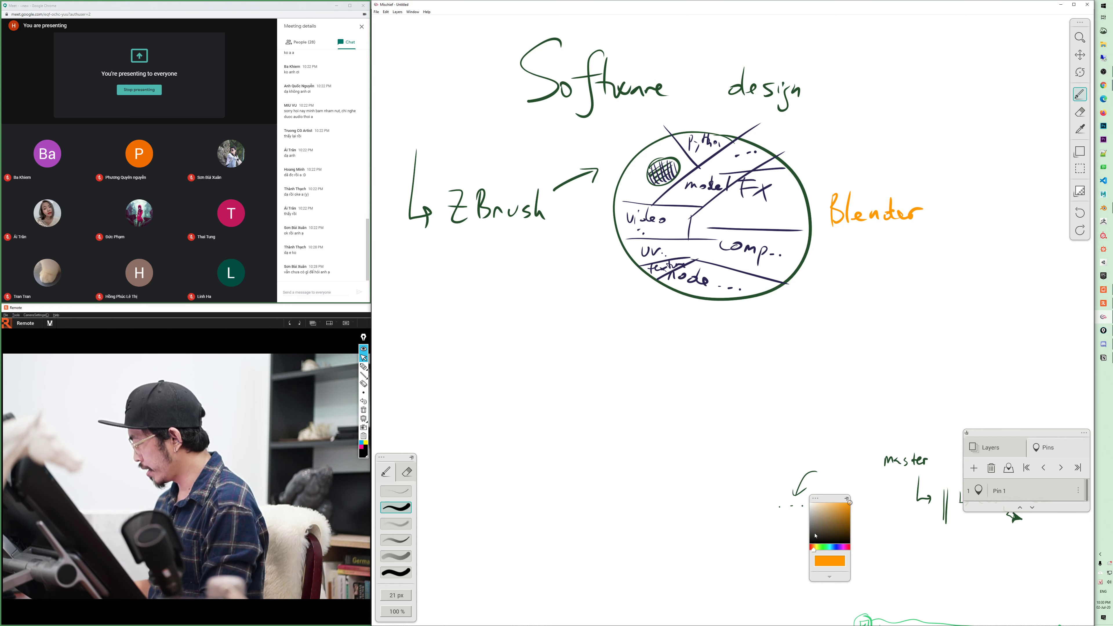
click(809, 532)
mouse_move(447, 233)
mouse_down()
mouse_move(568, 230)
mouse_move(421, 272)
mouse_move(439, 279)
mouse_move(459, 322)
mouse_move(470, 307)
mouse_move(445, 358)
mouse_move(467, 355)
mouse_move(500, 378)
mouse_move(537, 353)
mouse_up()
- Write 'navigation' and 'viewport' under ZBrush and box the word viewport
mouse_move(529, 341)
mouse_down()
mouse_move(549, 333)
mouse_move(570, 345)
mouse_up()
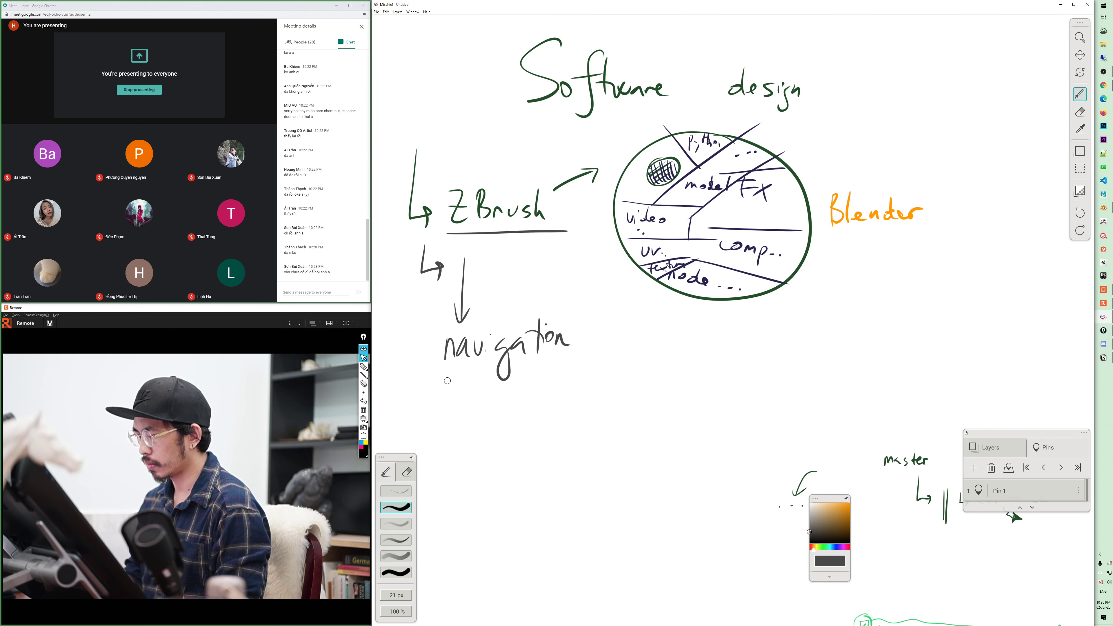
drag(443, 394, 524, 408)
mouse_move(526, 413)
mouse_down()
mouse_move(536, 400)
mouse_move(543, 413)
mouse_up()
drag(534, 400, 556, 398)
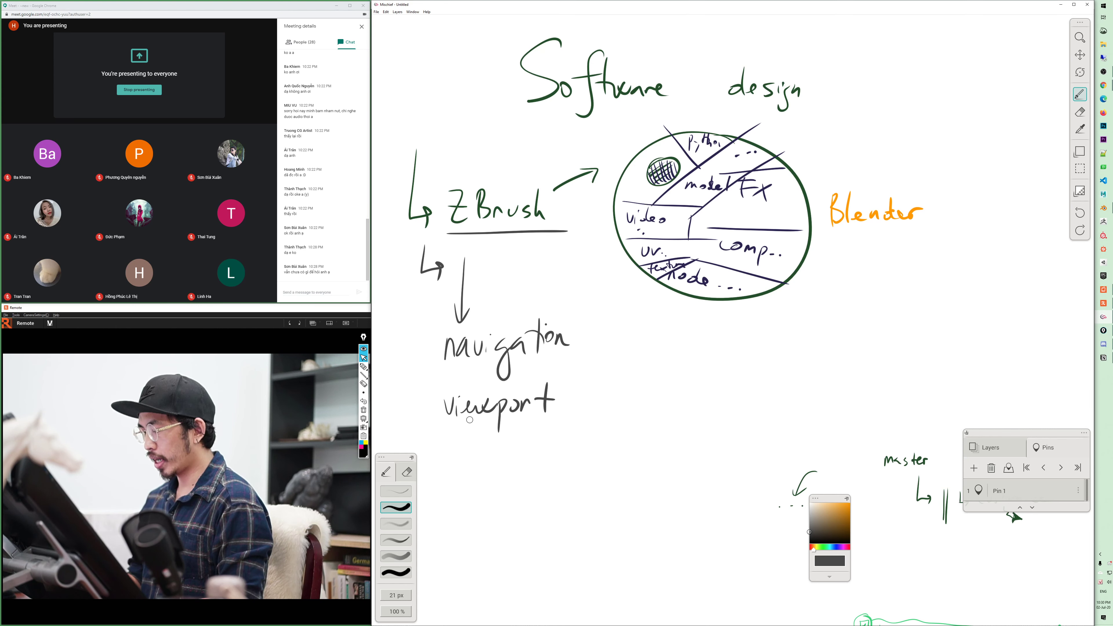
drag(429, 426, 599, 423)
mouse_move(423, 390)
mouse_down()
mouse_move(422, 429)
mouse_move(580, 385)
mouse_up()
drag(590, 387, 586, 423)
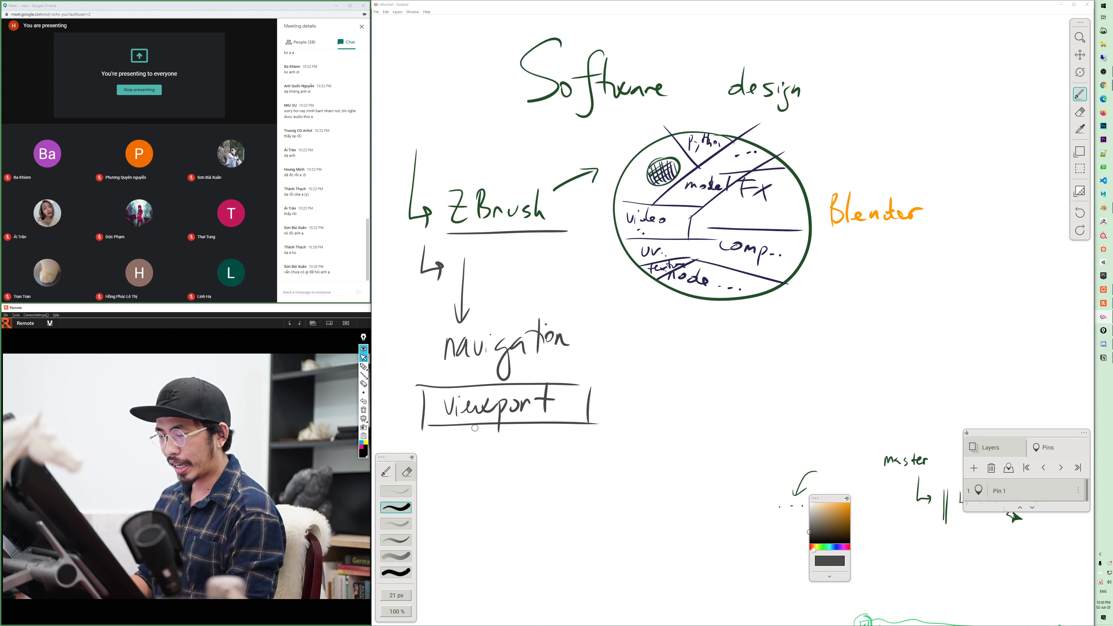
- Write 'vs. Canvas' in green beside viewport, undo a stray stroke, and start a box around ZBrush
click(837, 501)
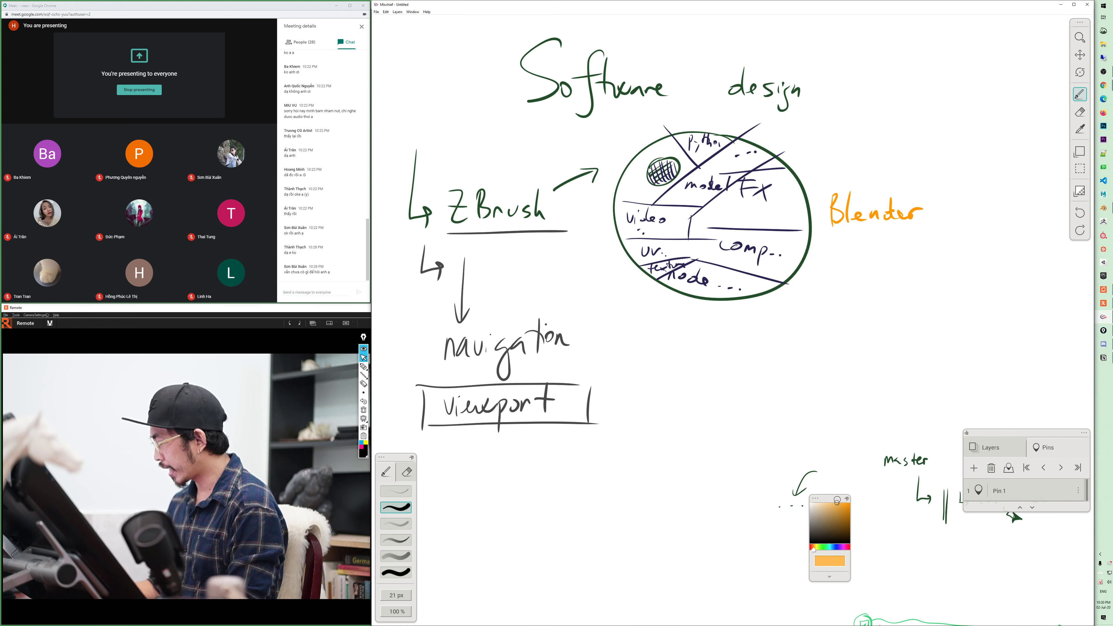
click(841, 518)
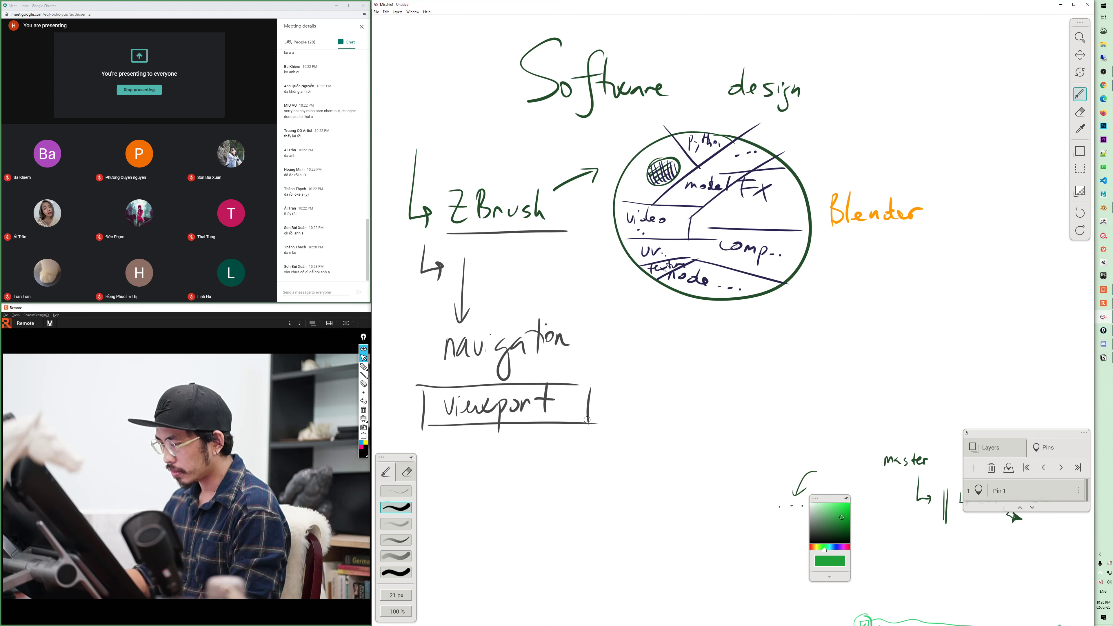
drag(608, 397, 726, 404)
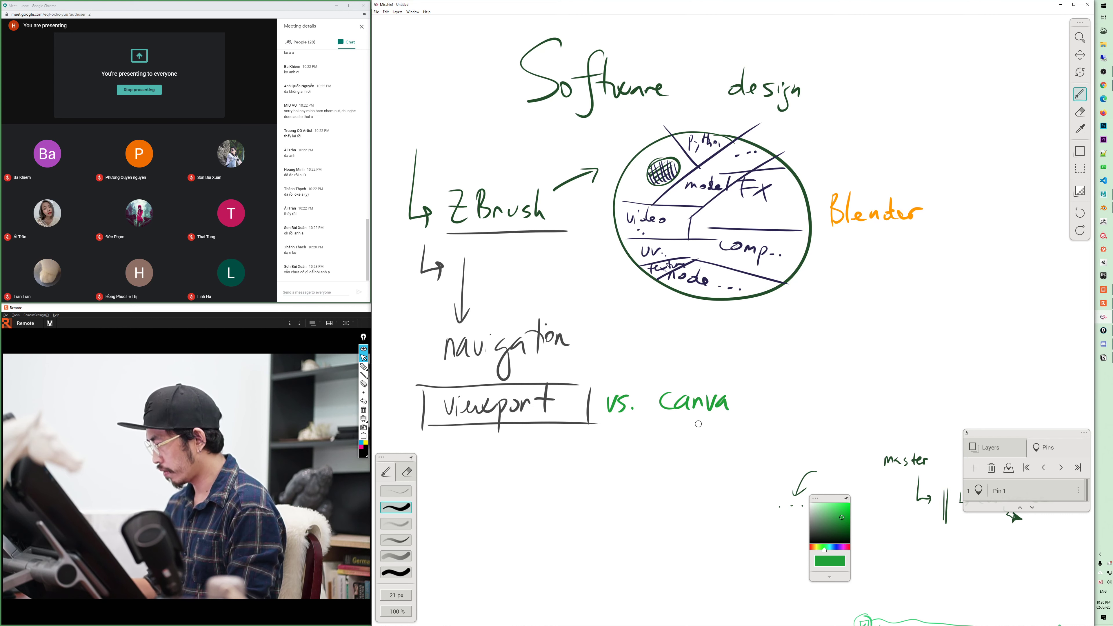
mouse_move(745, 405)
mouse_down()
mouse_move(763, 427)
mouse_move(739, 410)
mouse_up()
key(ctrl+z)
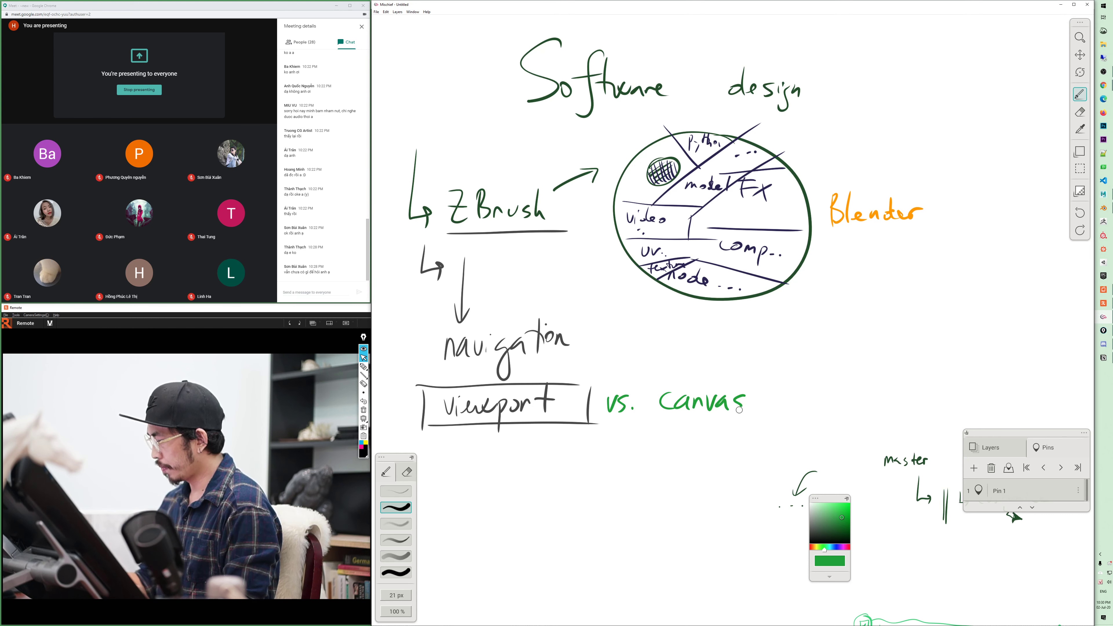
mouse_move(439, 172)
mouse_down()
mouse_move(439, 240)
mouse_move(570, 193)
mouse_move(570, 242)
mouse_up()
- Complete the green box around ZBrush, redraw its right side, and add a wavy arrow upward
click(419, 238)
drag(419, 239, 587, 239)
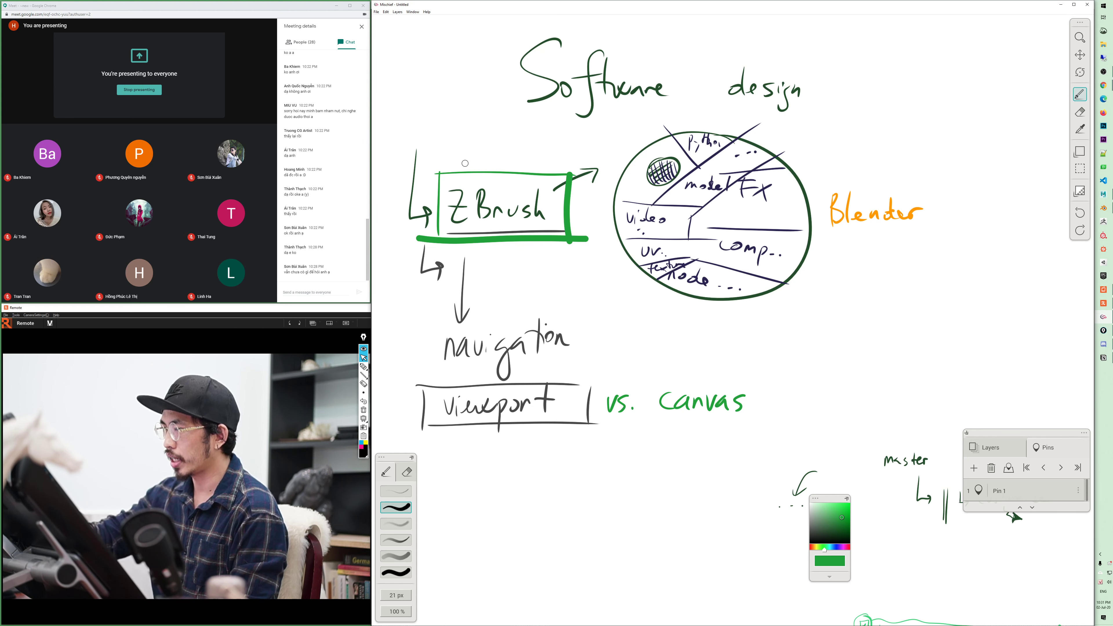
drag(467, 167, 435, 85)
key(ctrl+z)
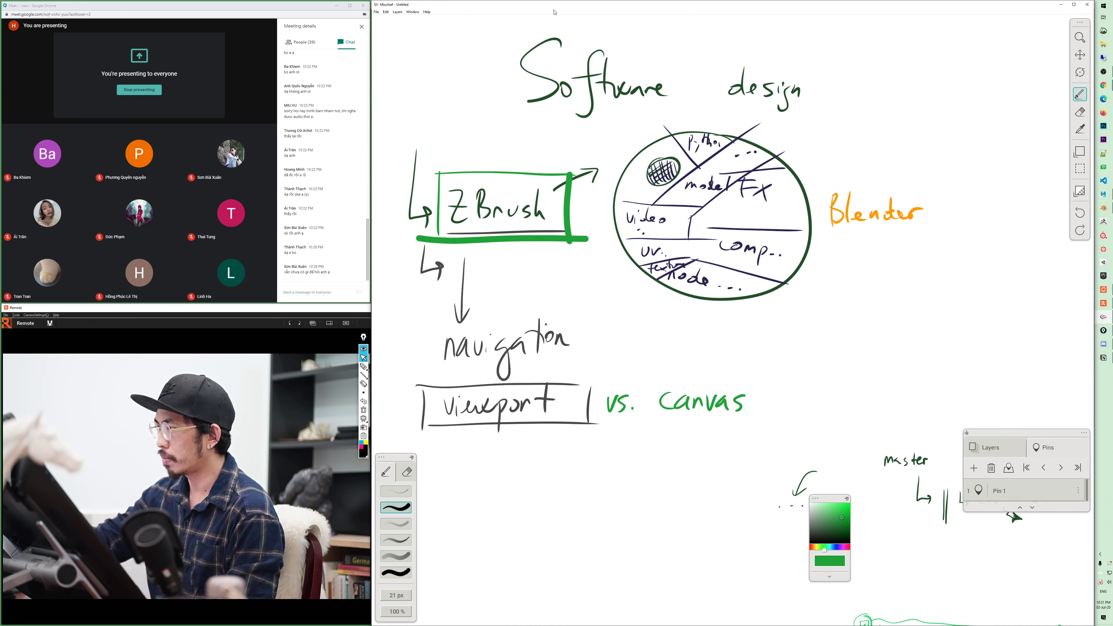
key(ctrl+z)
key(ctrl+z)
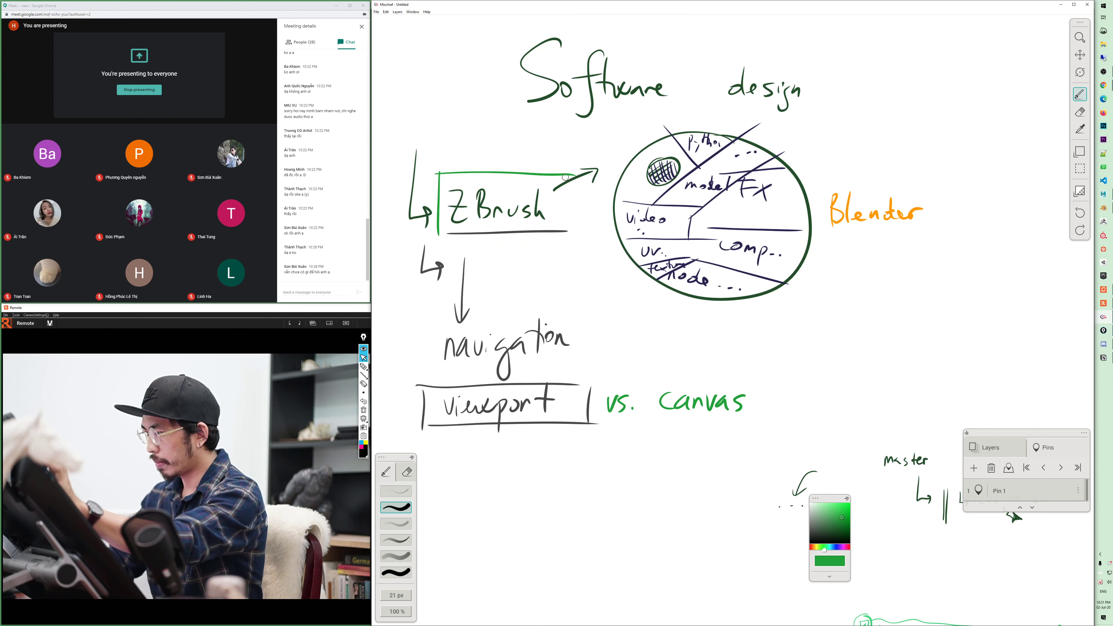
drag(565, 176, 566, 245)
key(ctrl+z)
drag(565, 176, 564, 246)
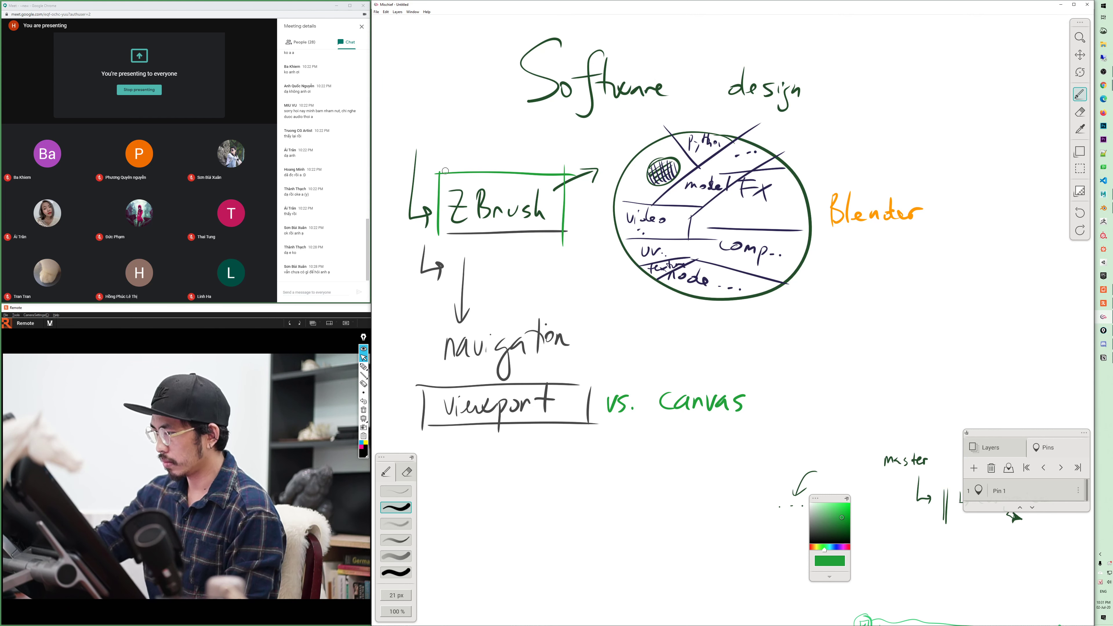
mouse_move(439, 171)
mouse_down()
mouse_move(435, 97)
mouse_move(449, 106)
mouse_up()
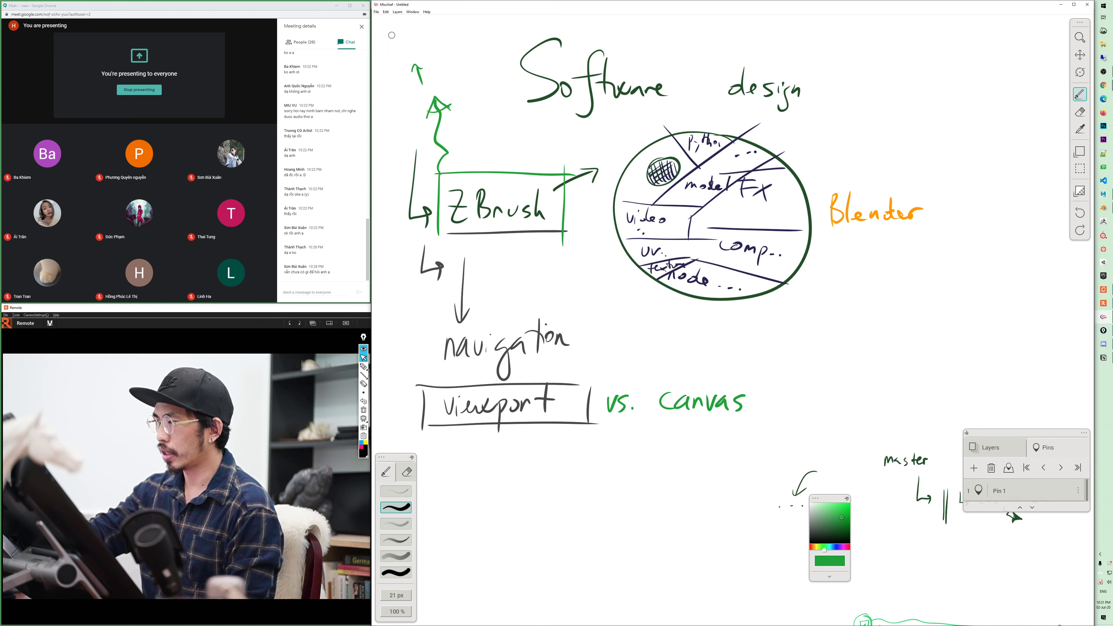
- Write '2.5D' at the top left and 'pixol' beside the arrow above ZBrush
click(406, 44)
mouse_move(383, 34)
mouse_down()
mouse_move(396, 47)
mouse_move(437, 37)
mouse_up()
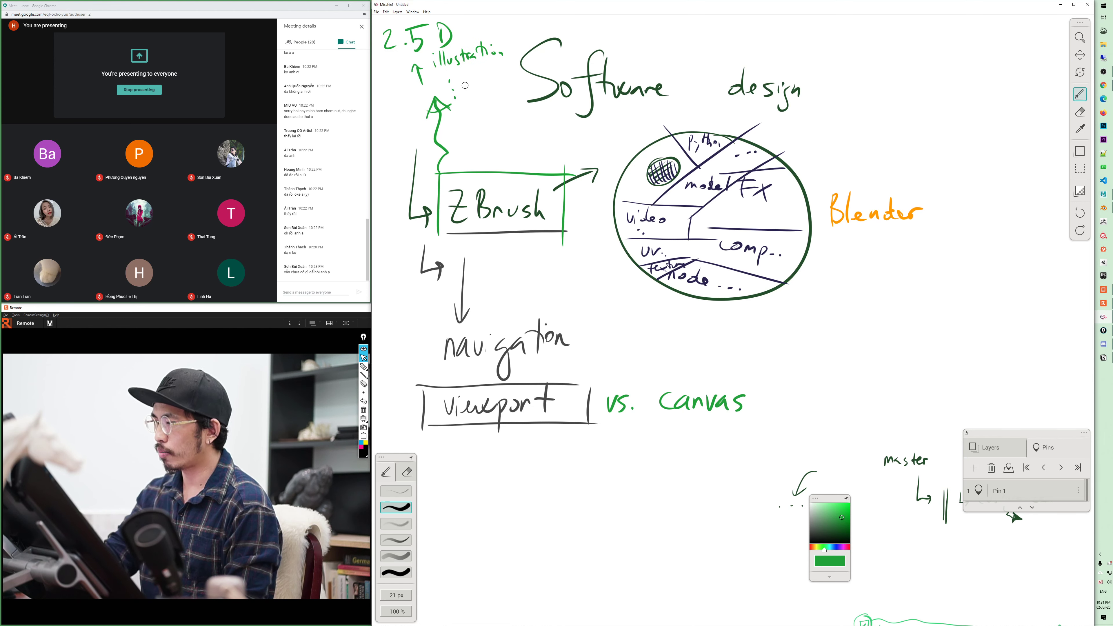
drag(380, 64, 471, 42)
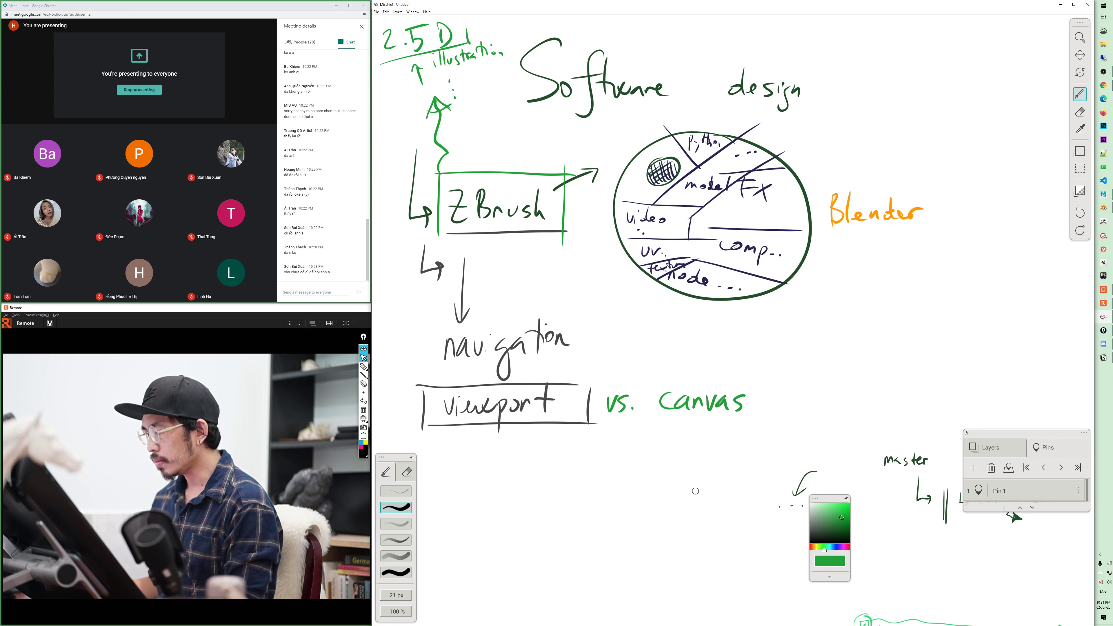
mouse_move(451, 155)
mouse_down()
mouse_move(442, 129)
mouse_move(481, 130)
mouse_up()
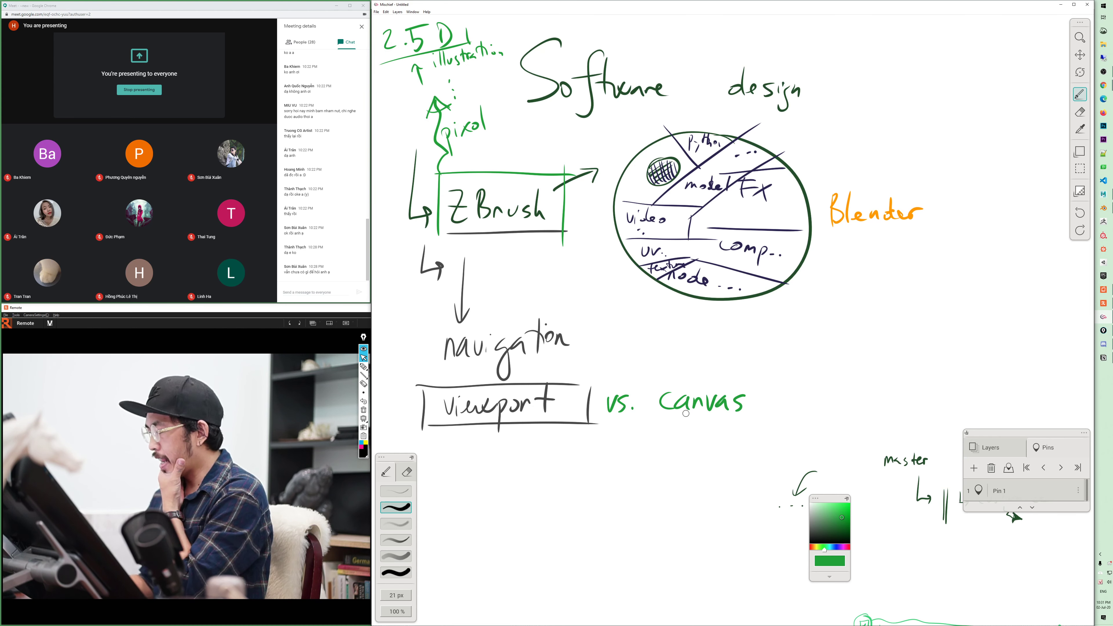
- Draw a green box around 'Canvas' and shift the board up and left
drag(646, 422, 780, 421)
mouse_move(652, 375)
mouse_down()
mouse_move(653, 424)
mouse_move(774, 378)
mouse_up()
drag(767, 384, 764, 419)
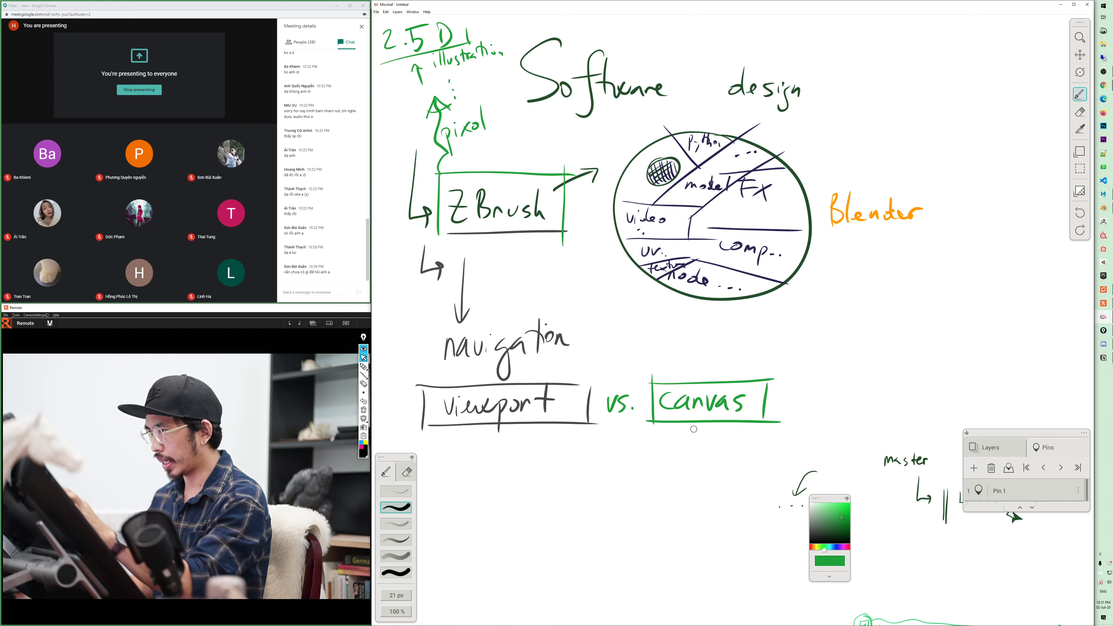
mouse_move(670, 453)
mouse_down()
mouse_move(609, 402)
mouse_move(709, 475)
mouse_move(586, 398)
mouse_up()
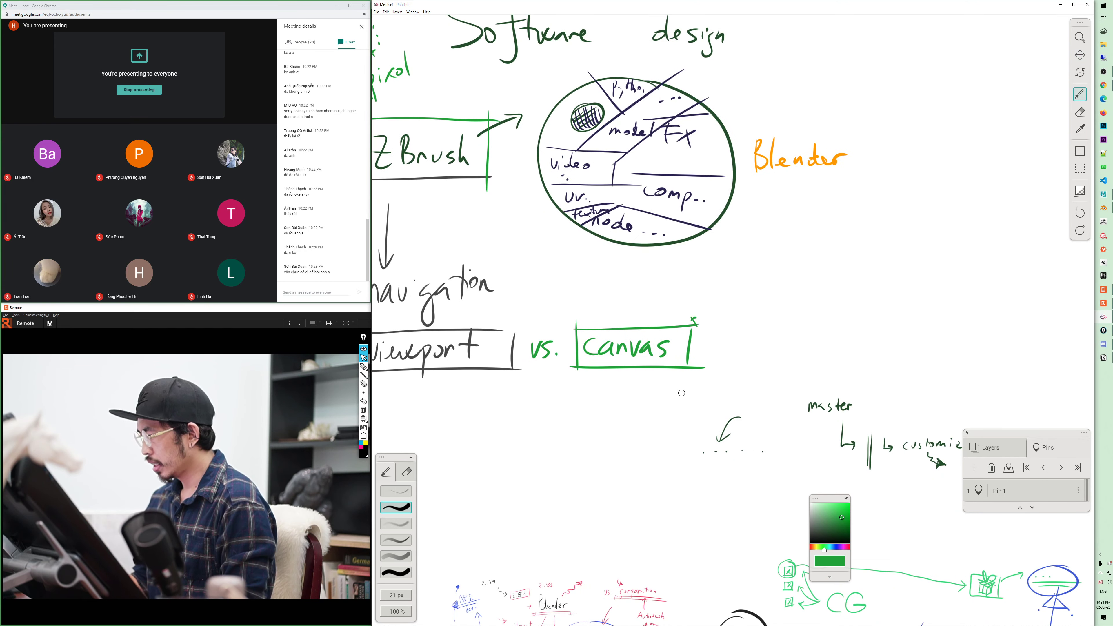
- Handwrite 'Alt + 3phim chuột' in blue under viewport, glance at Maya's viewport, and return
drag(583, 410, 717, 415)
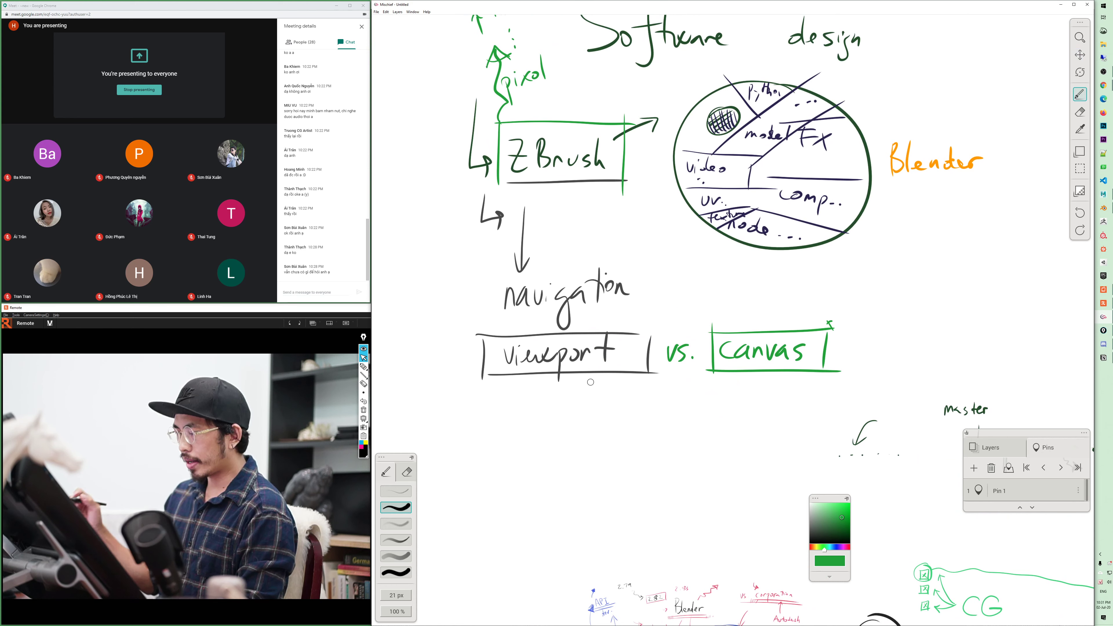
click(837, 551)
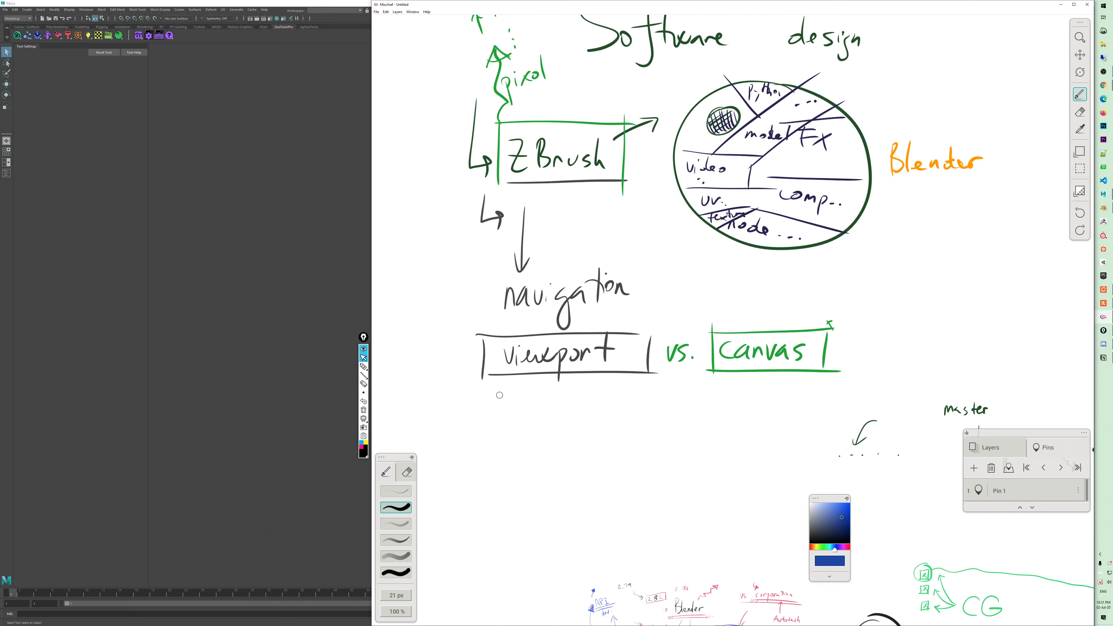
drag(490, 420, 516, 420)
mouse_move(529, 397)
mouse_down()
mouse_move(529, 417)
mouse_move(587, 404)
mouse_up()
mouse_move(616, 387)
mouse_down()
mouse_move(622, 399)
mouse_move(658, 405)
mouse_up()
mouse_move(671, 382)
mouse_down()
mouse_move(676, 403)
mouse_move(733, 404)
mouse_up()
drag(742, 386, 741, 406)
mouse_move(737, 395)
mouse_down()
mouse_move(746, 394)
mouse_move(728, 412)
mouse_up()
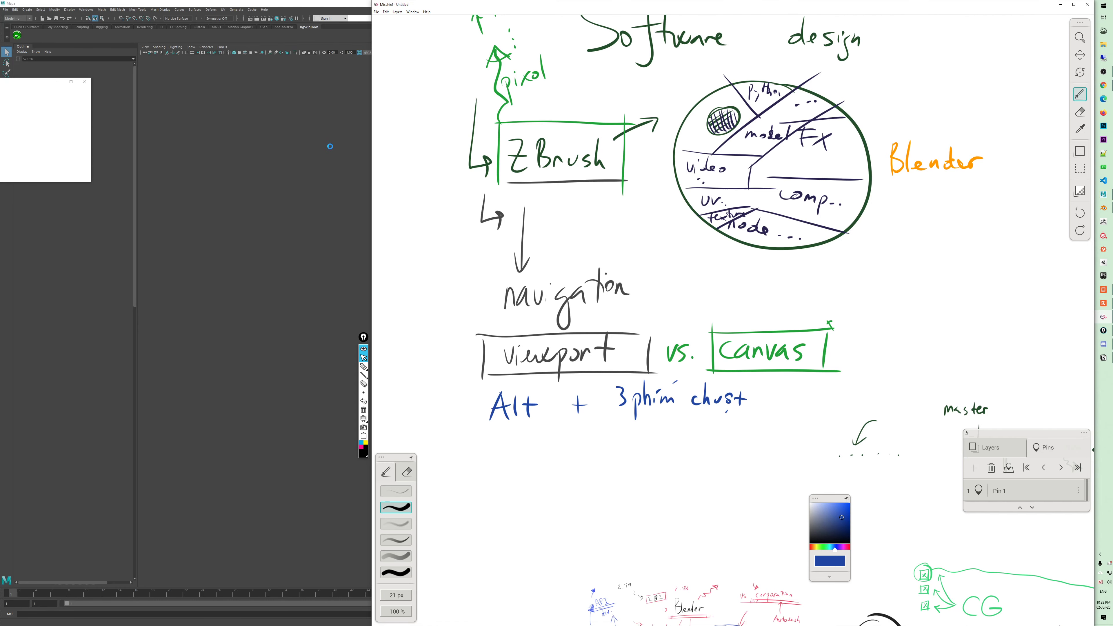
click(330, 146)
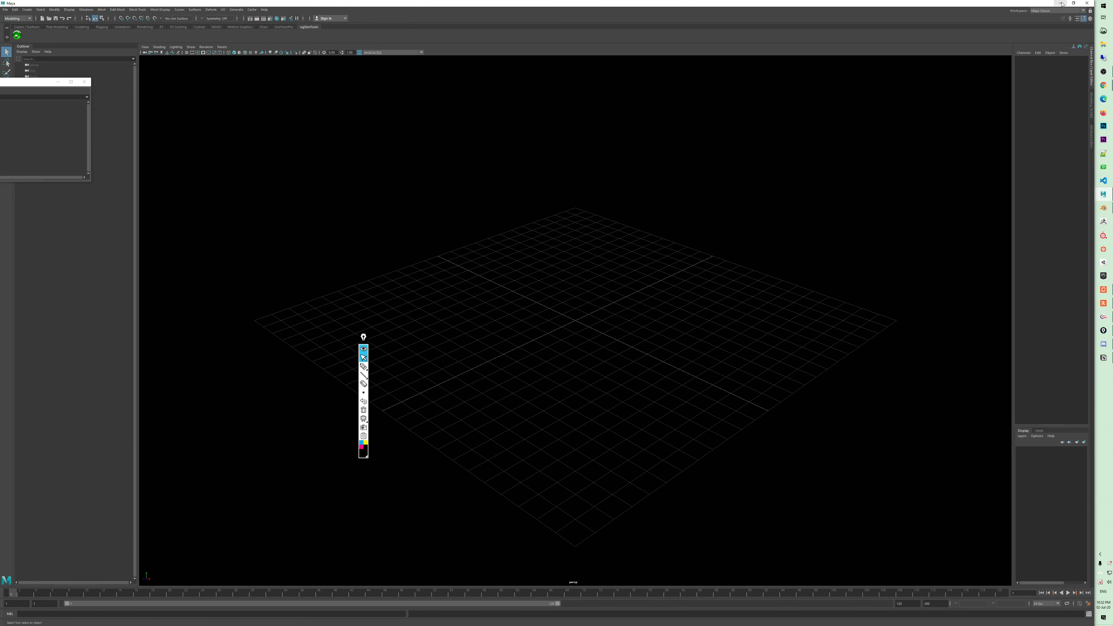
key(alt+Tab)
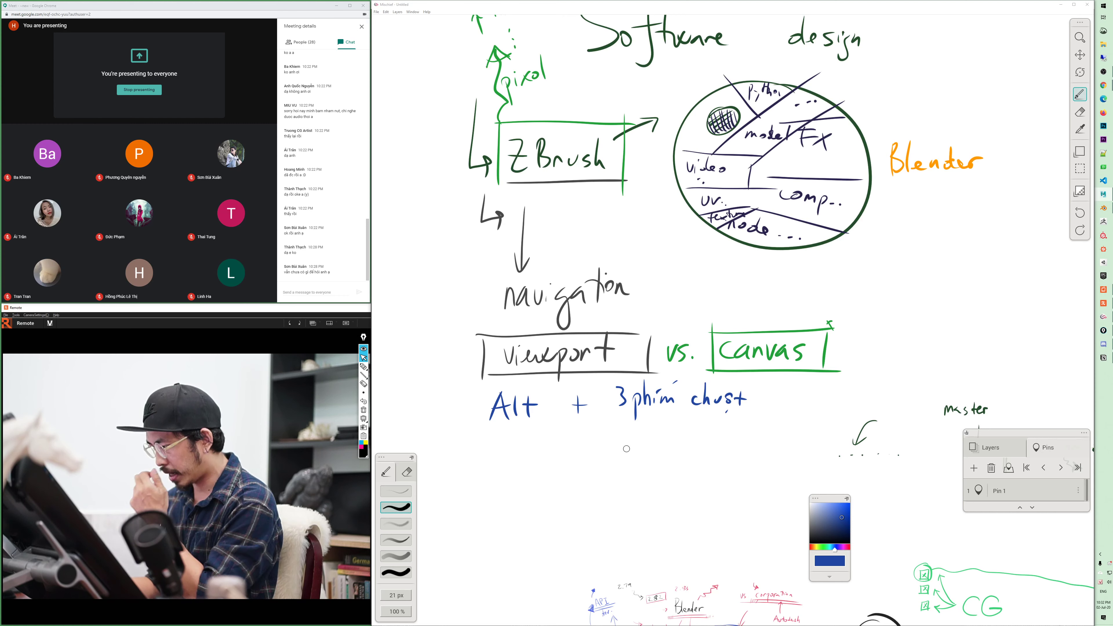
- Box 'Alt' in blue and draw a vertical bracket with three bars beneath it
mouse_move(473, 387)
mouse_down()
mouse_move(478, 432)
mouse_move(543, 387)
mouse_up()
drag(544, 387, 548, 424)
drag(479, 428, 765, 422)
drag(609, 434, 608, 517)
drag(596, 459, 633, 457)
mouse_move(599, 481)
mouse_down()
mouse_move(629, 481)
mouse_move(633, 503)
mouse_up()
key(ctrl+z)
key(ctrl+z)
key(ctrl+z)
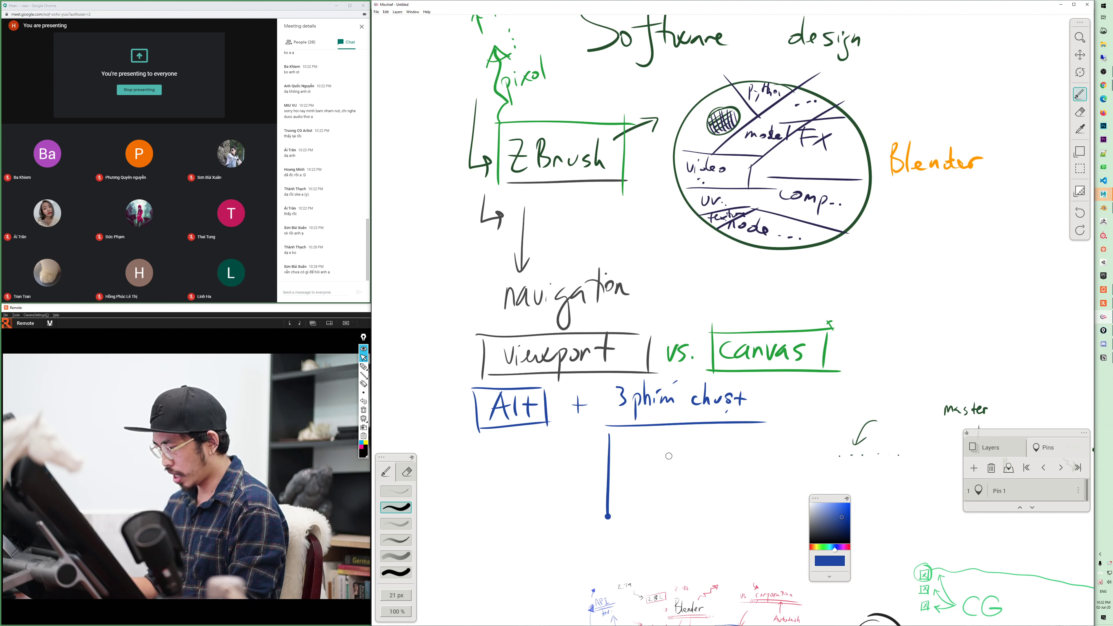
drag(596, 459, 637, 457)
mouse_move(594, 481)
mouse_down()
mouse_move(635, 481)
mouse_move(639, 504)
mouse_up()
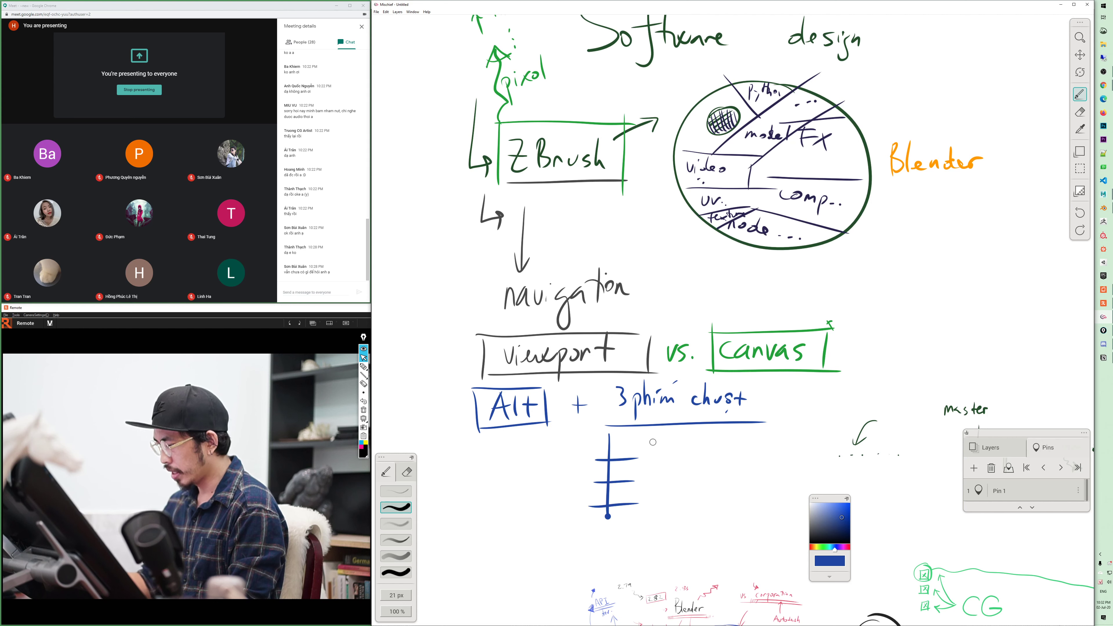
drag(647, 457, 666, 457)
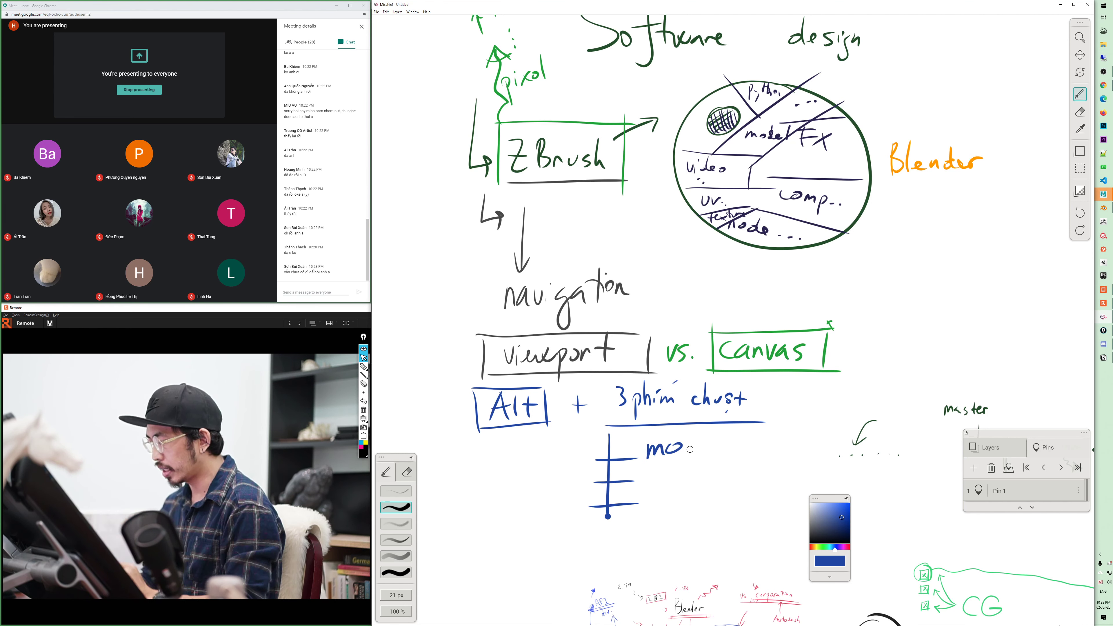
key(ctrl+z)
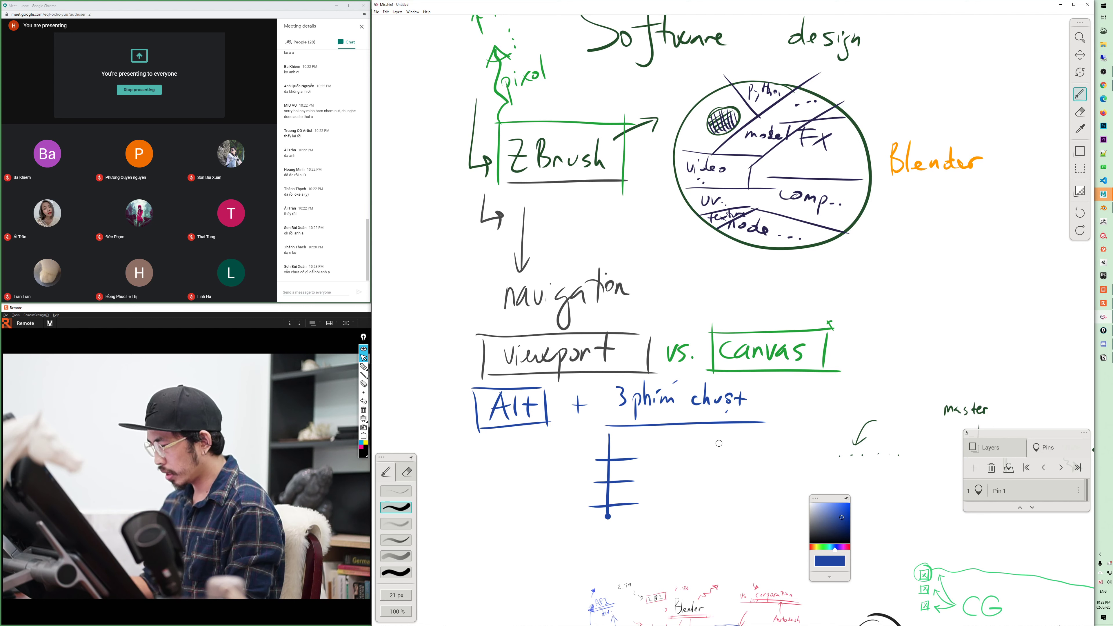
- Label the bars tumble, zoom and pan with dots beside them
drag(685, 449, 679, 441)
key(b)
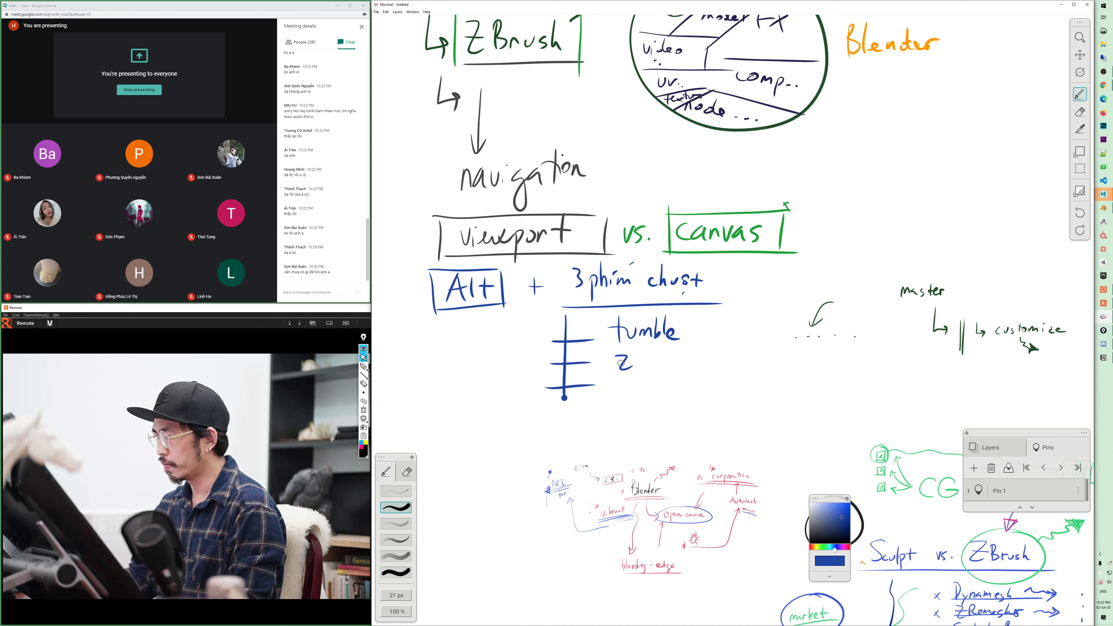
drag(636, 386, 642, 388)
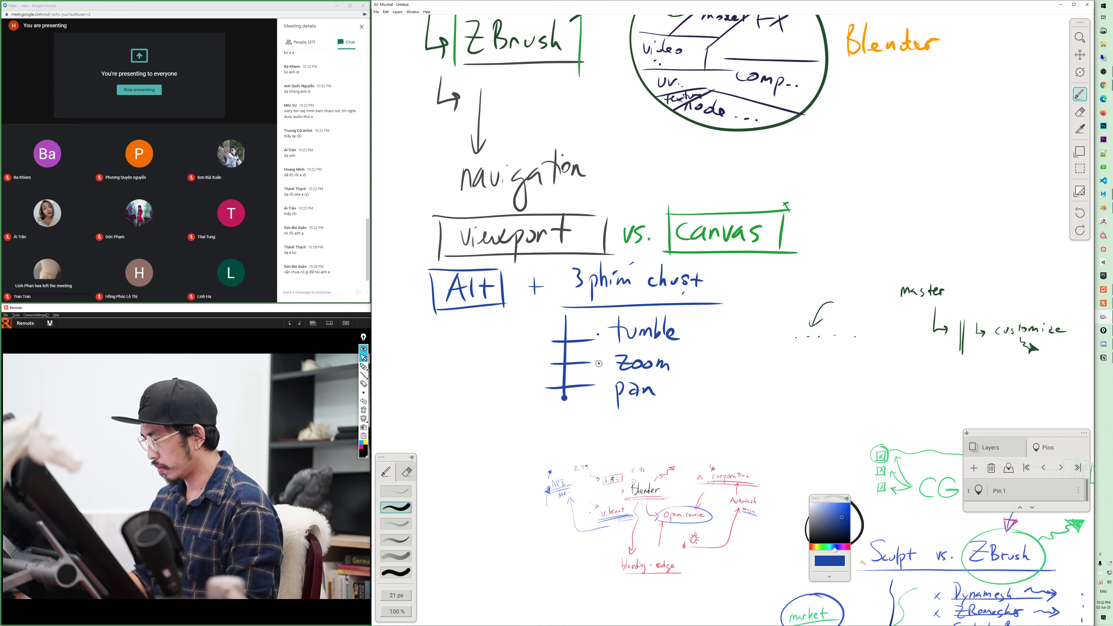
click(601, 392)
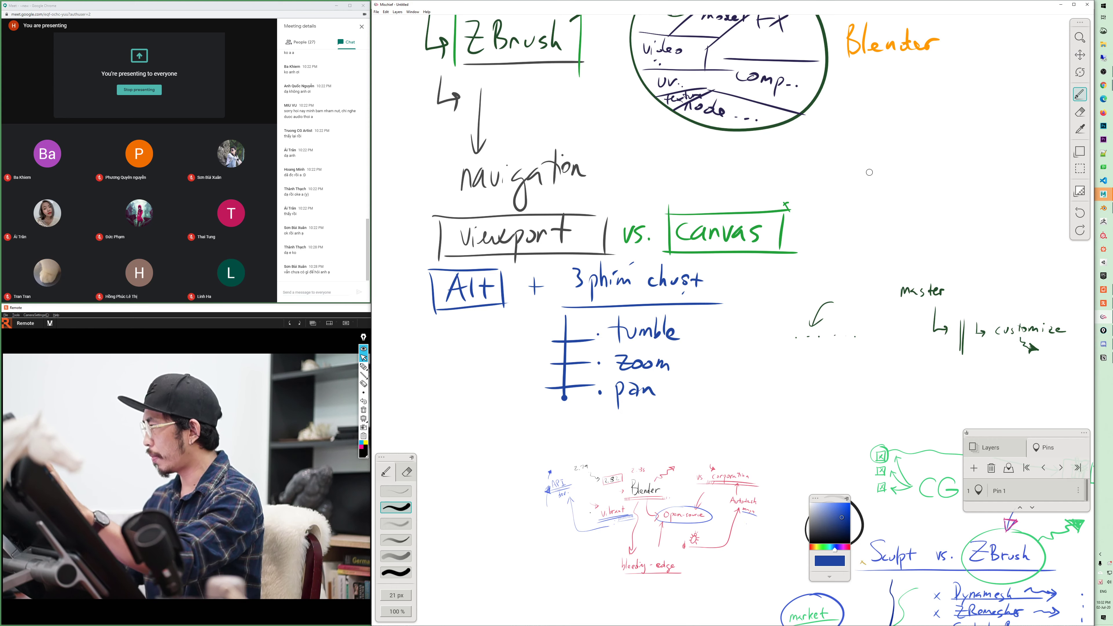
mouse_move(583, 280)
mouse_down()
mouse_move(554, 403)
mouse_move(664, 362)
mouse_up()
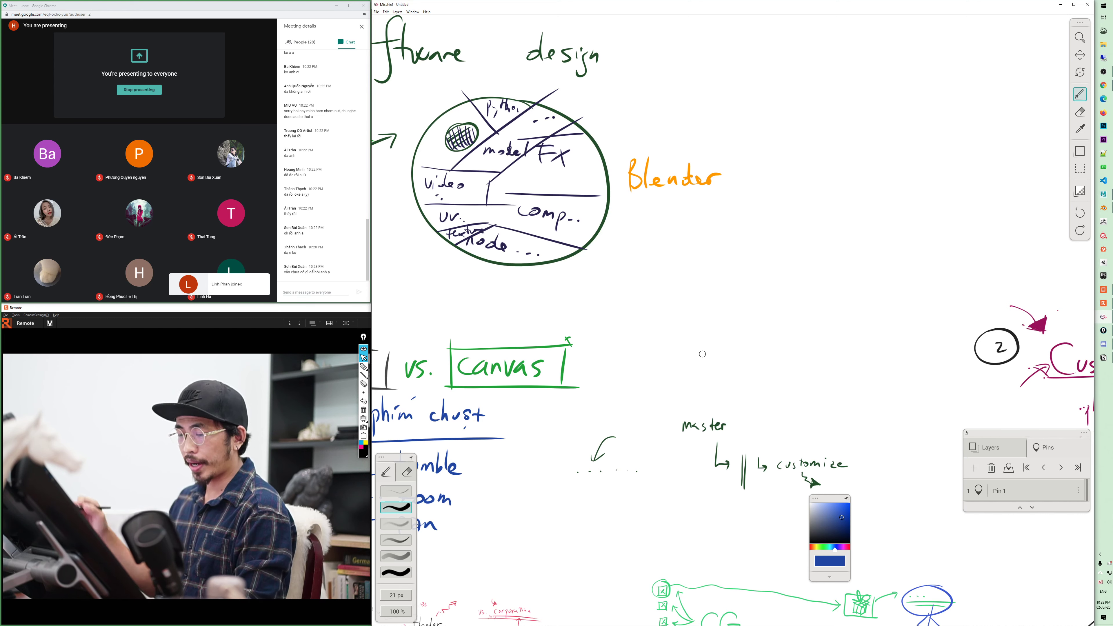
- Circle 'Alt' in vivid pink and draw a curving arrow up to Blender
drag(680, 606, 893, 540)
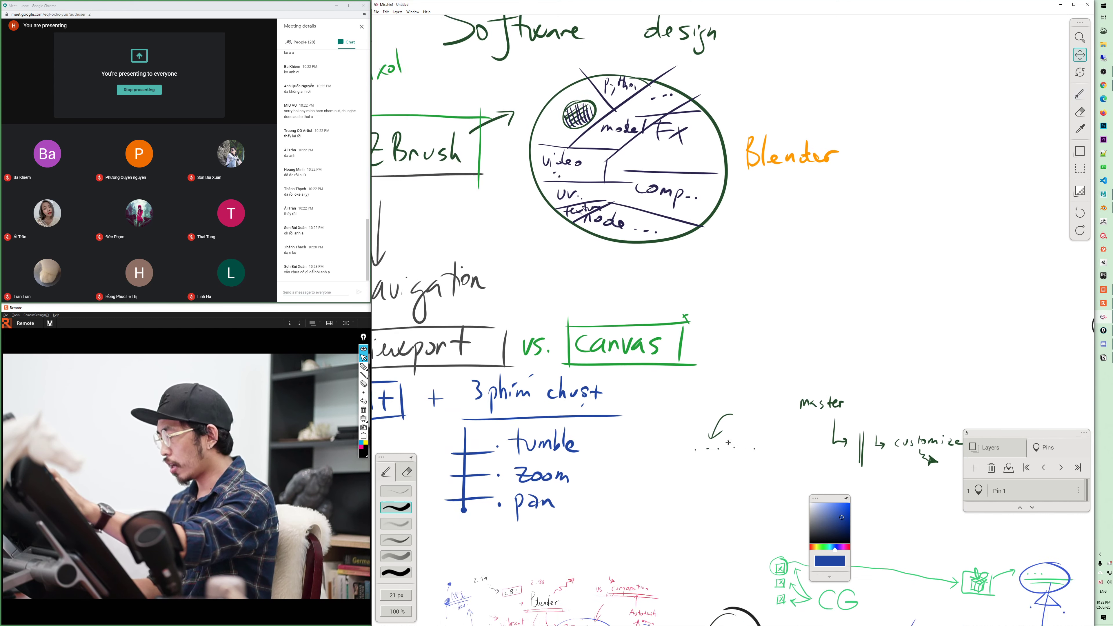
click(846, 547)
drag(841, 520, 838, 502)
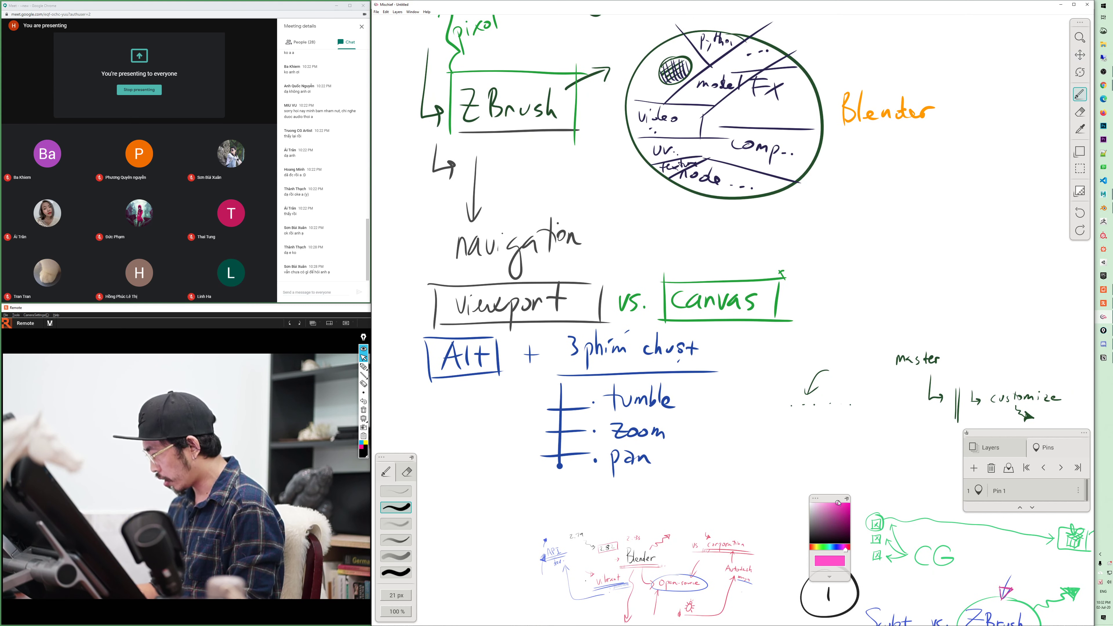
drag(466, 324, 482, 325)
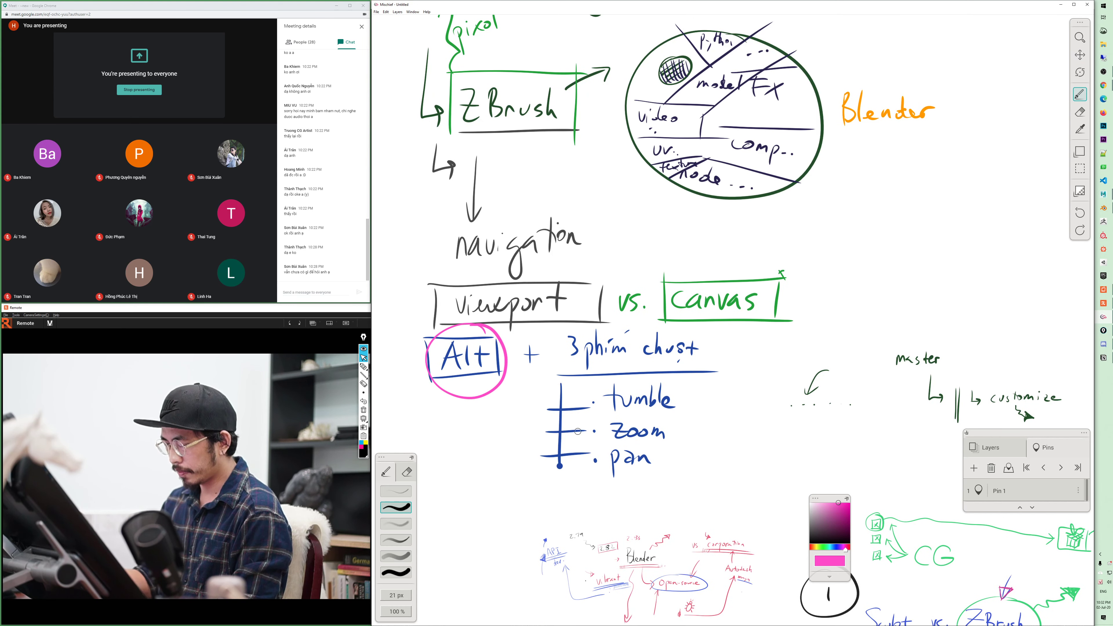
drag(650, 464, 655, 505)
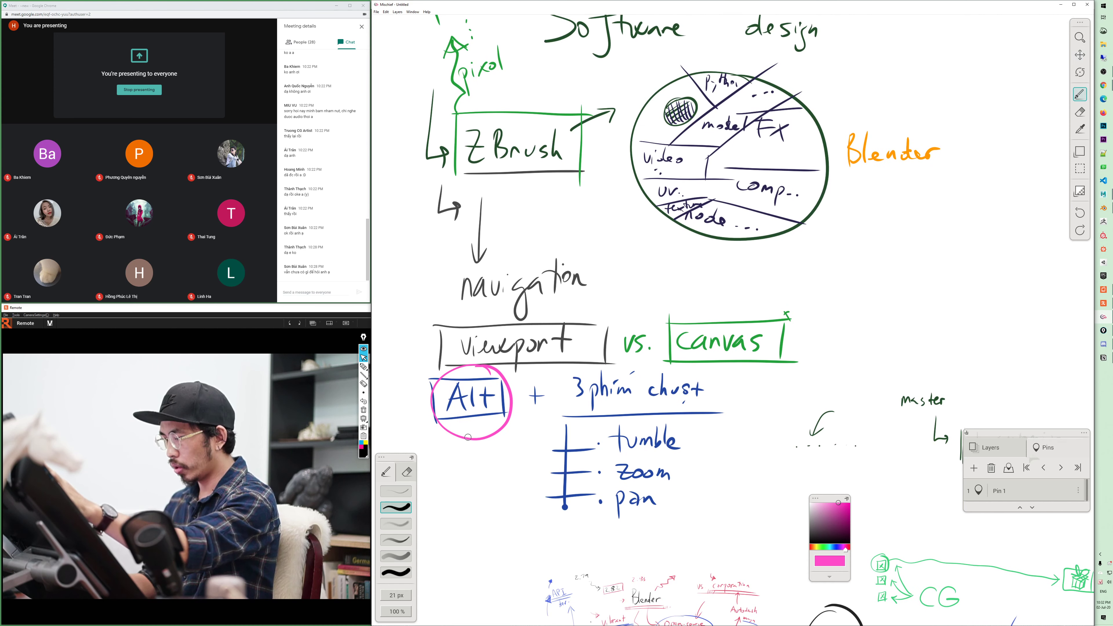
mouse_move(468, 438)
mouse_down()
mouse_move(757, 444)
mouse_move(907, 210)
mouse_move(920, 232)
mouse_up()
key(space)
mouse_move(892, 350)
mouse_down()
mouse_move(941, 335)
mouse_move(607, 466)
mouse_up()
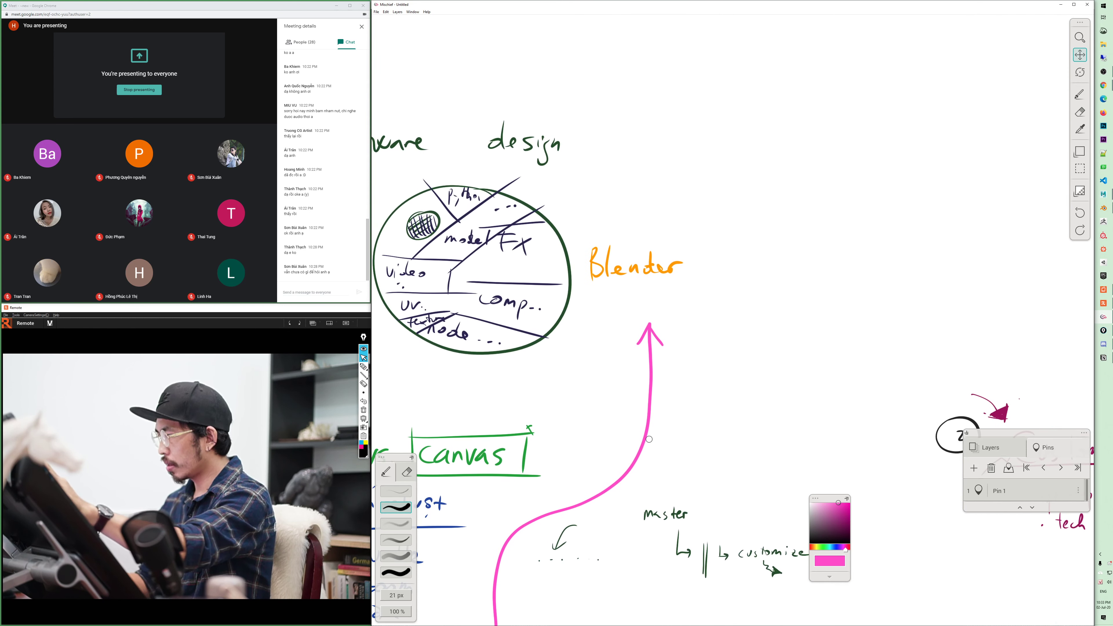
- Draw a black arrow from Blender toward the upper right
click(817, 521)
drag(818, 522, 808, 543)
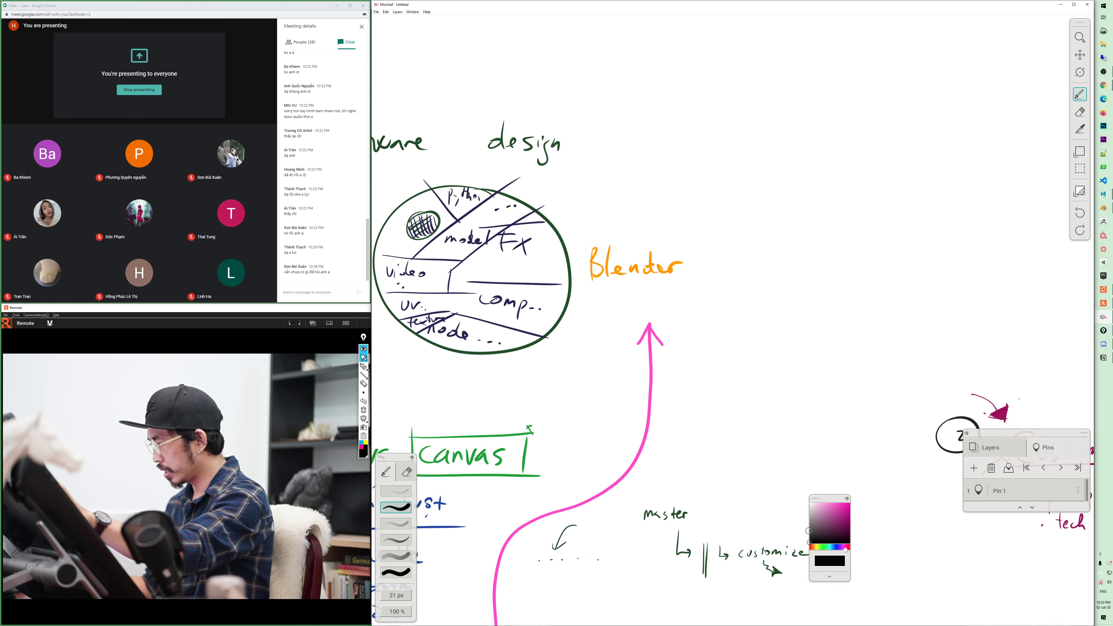
mouse_move(687, 274)
mouse_down()
mouse_move(800, 193)
mouse_move(890, 62)
mouse_move(893, 78)
mouse_up()
drag(868, 317, 658, 458)
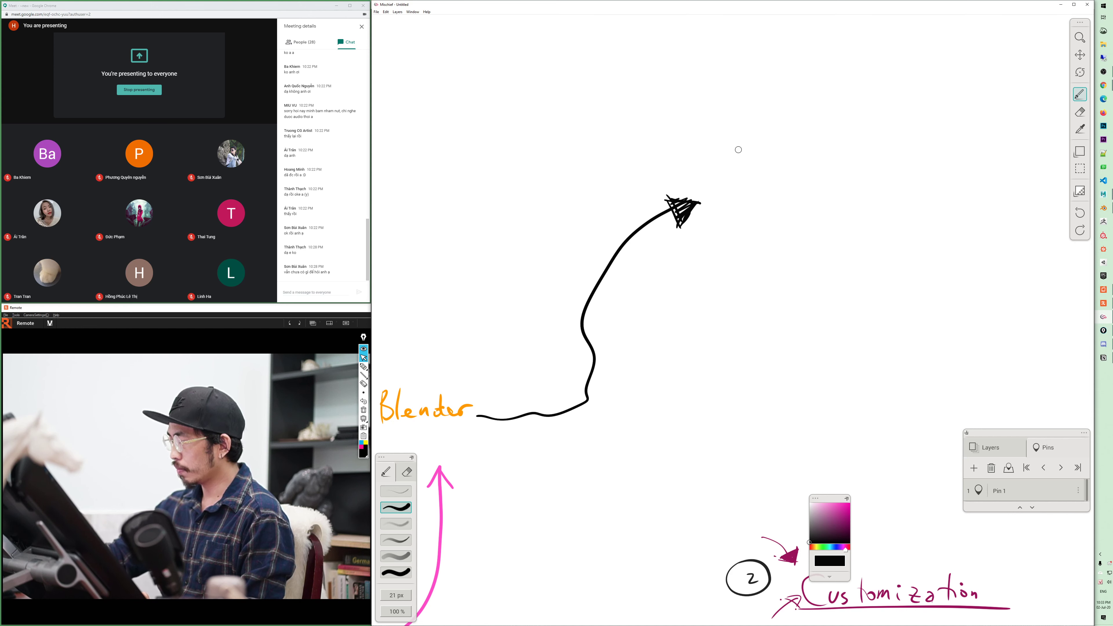
- Add an upper black arrow with the note 'select = chuột phải'
drag(725, 159, 766, 123)
drag(745, 127, 762, 140)
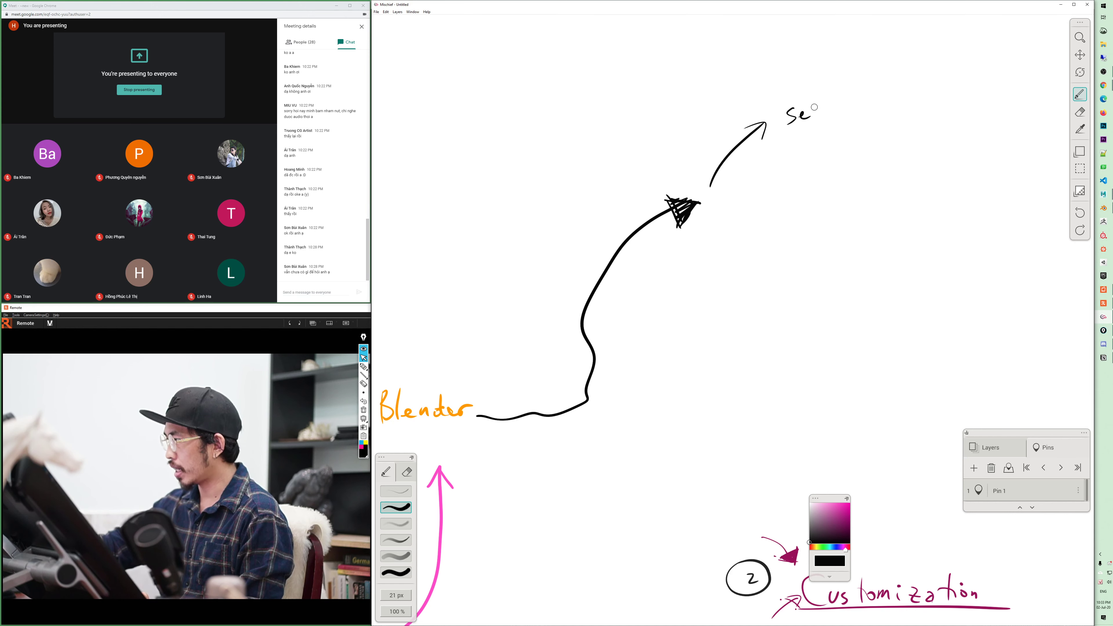
drag(930, 105, 963, 116)
drag(960, 118, 955, 123)
drag(977, 103, 975, 109)
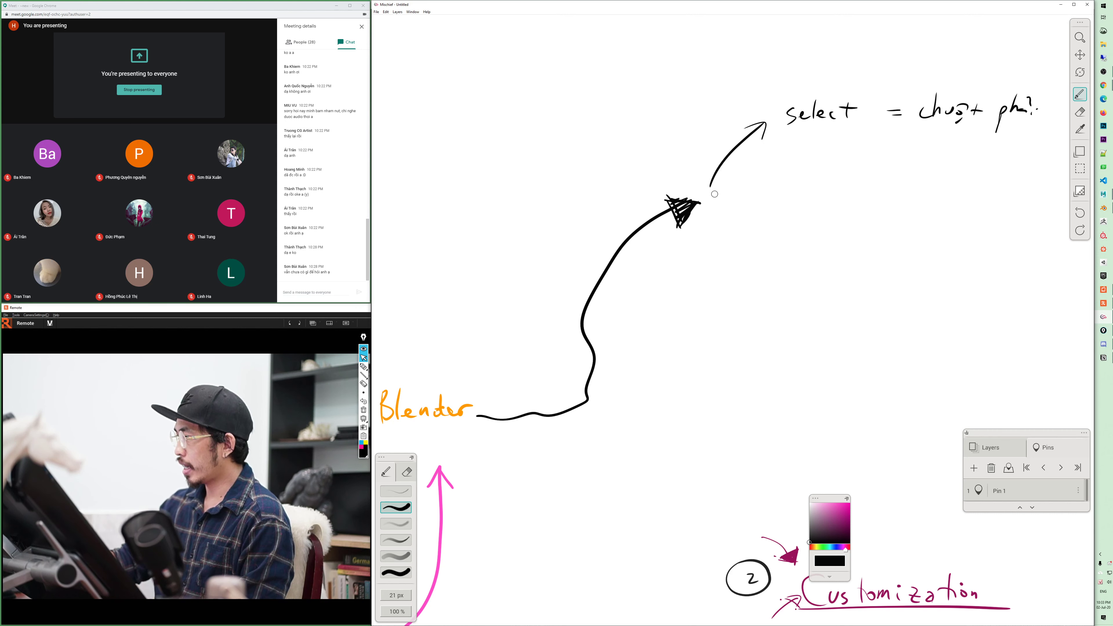
- Add a second arrow with the 'navigation = chuột giữa' note and double-underline 'design'
drag(711, 196, 772, 182)
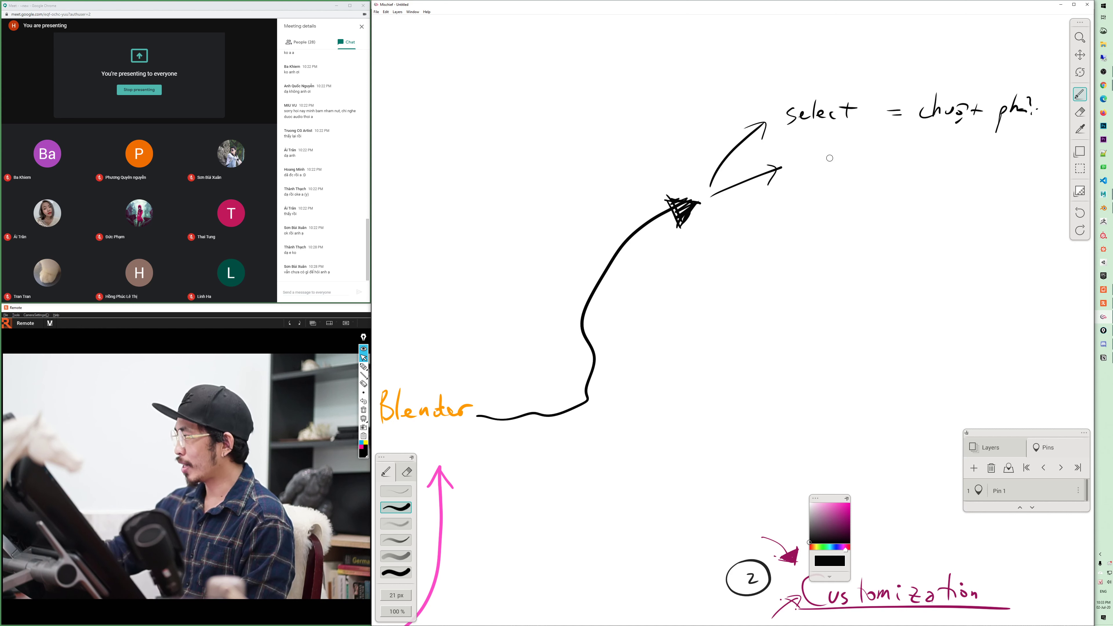
mouse_move(933, 168)
mouse_down()
mouse_move(959, 157)
mouse_move(1008, 164)
mouse_up()
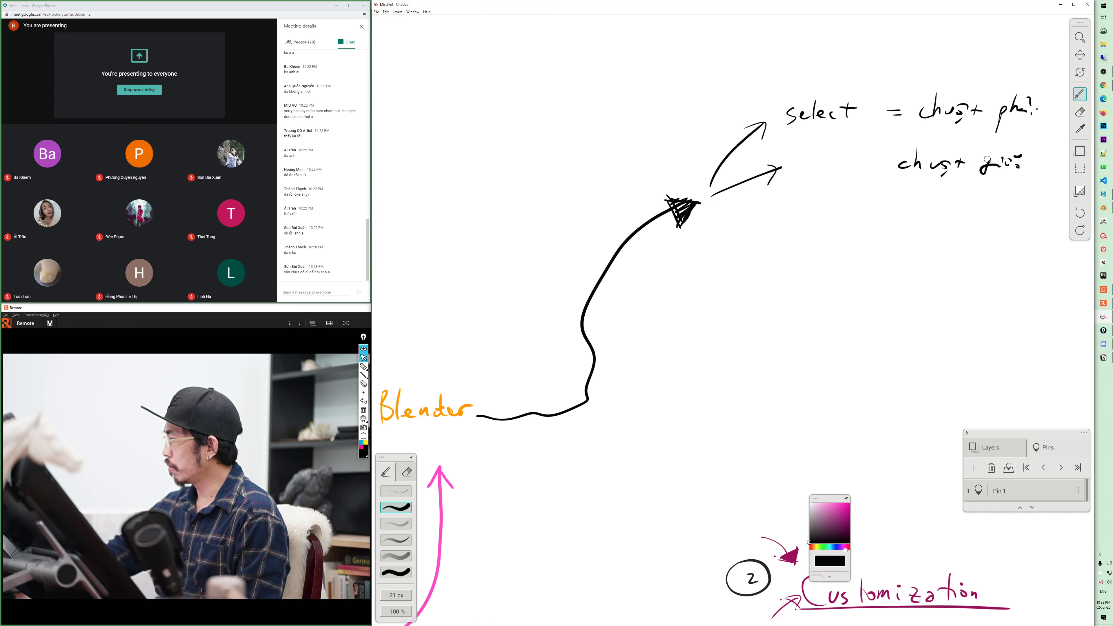
mouse_move(825, 214)
mouse_down()
mouse_move(841, 350)
mouse_move(855, 359)
mouse_move(719, 230)
mouse_up()
drag(681, 290, 812, 289)
drag(887, 308, 667, 281)
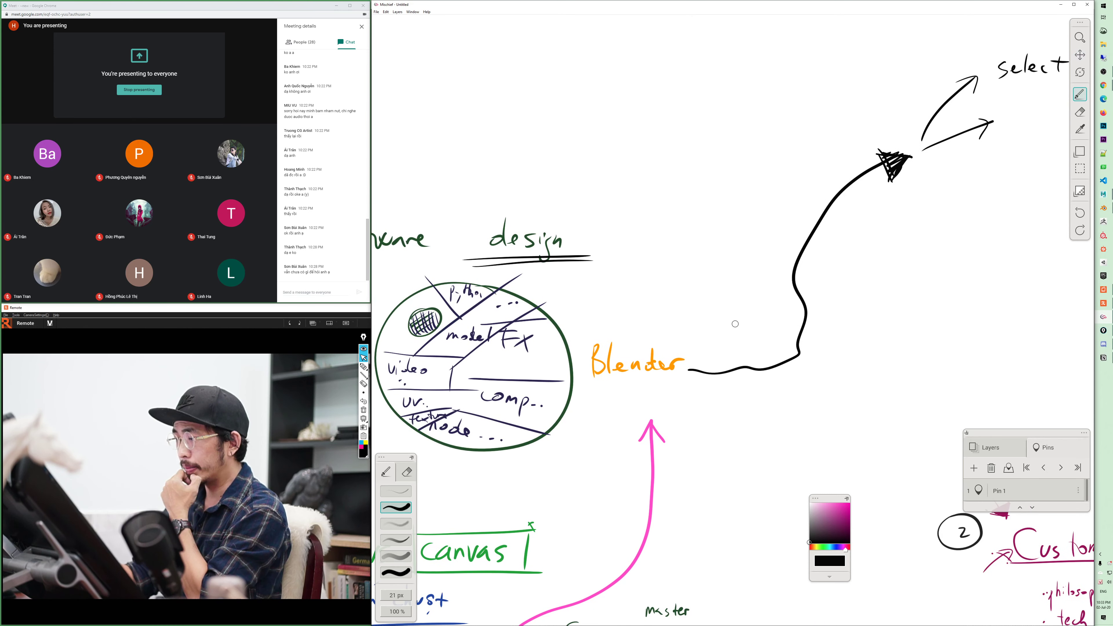
drag(1061, 212, 752, 290)
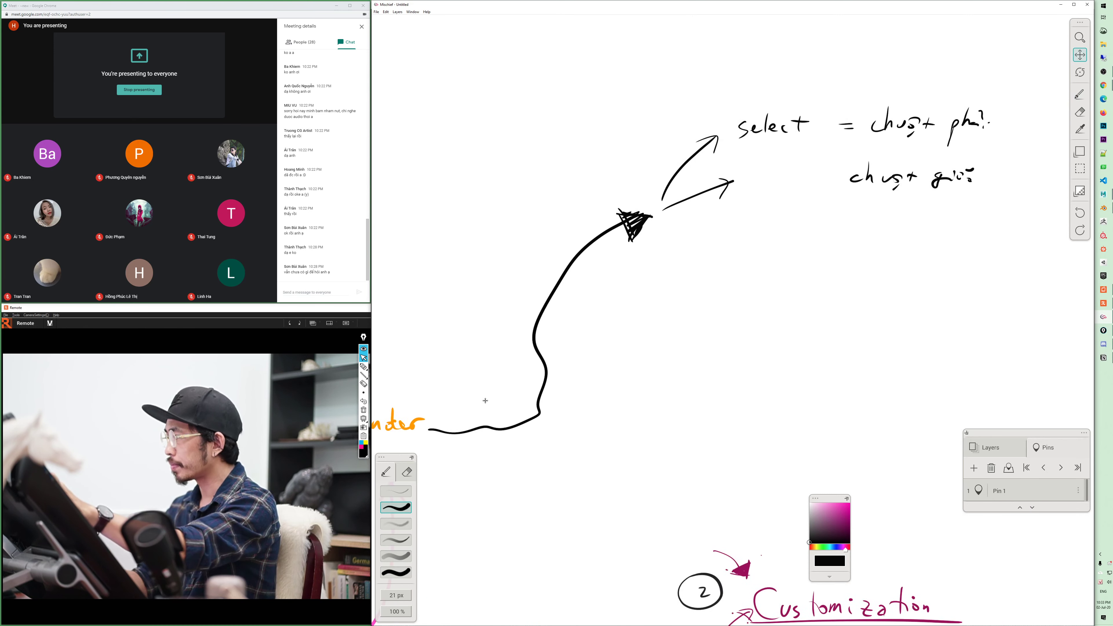
- Finish the lower note, centre the notes in view, and draw the ladder's rails
drag(699, 203, 706, 203)
drag(713, 196, 711, 199)
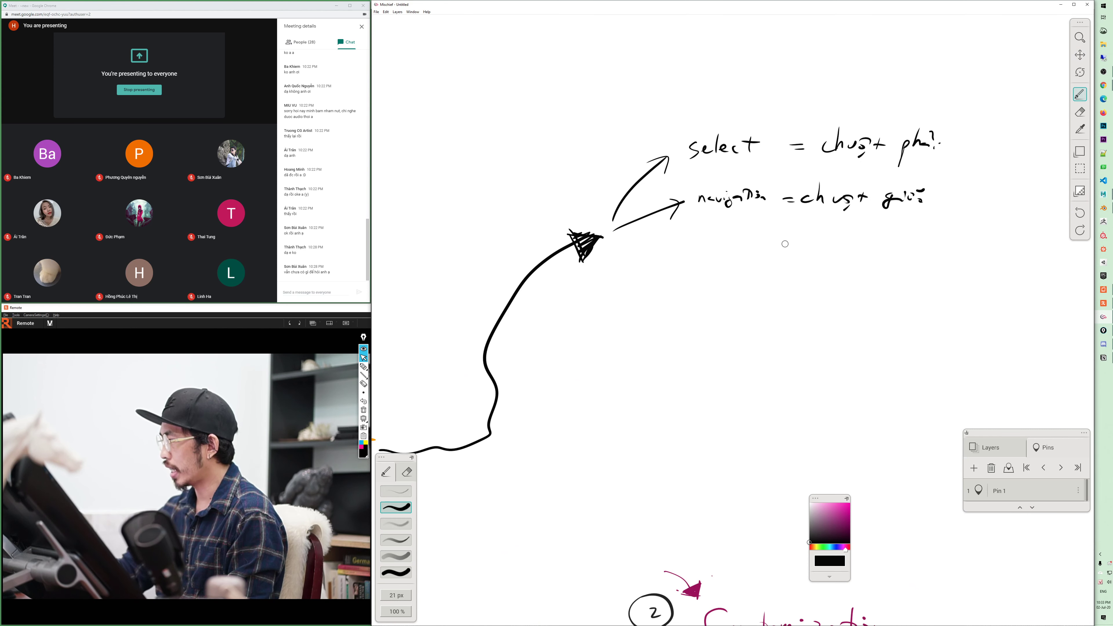
click(789, 246)
drag(732, 373, 528, 421)
mouse_move(755, 147)
mouse_down()
mouse_move(754, 293)
mouse_move(770, 288)
mouse_up()
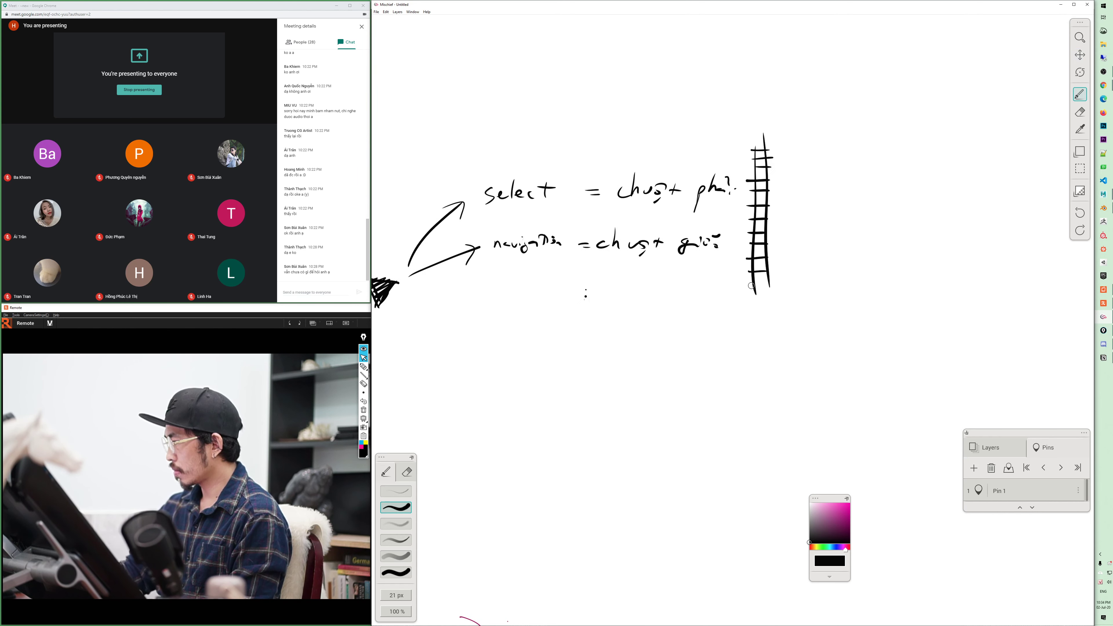
- Draw a line under the notes and a 'block newcomers' label with an arrow to the ladder
drag(472, 289, 736, 289)
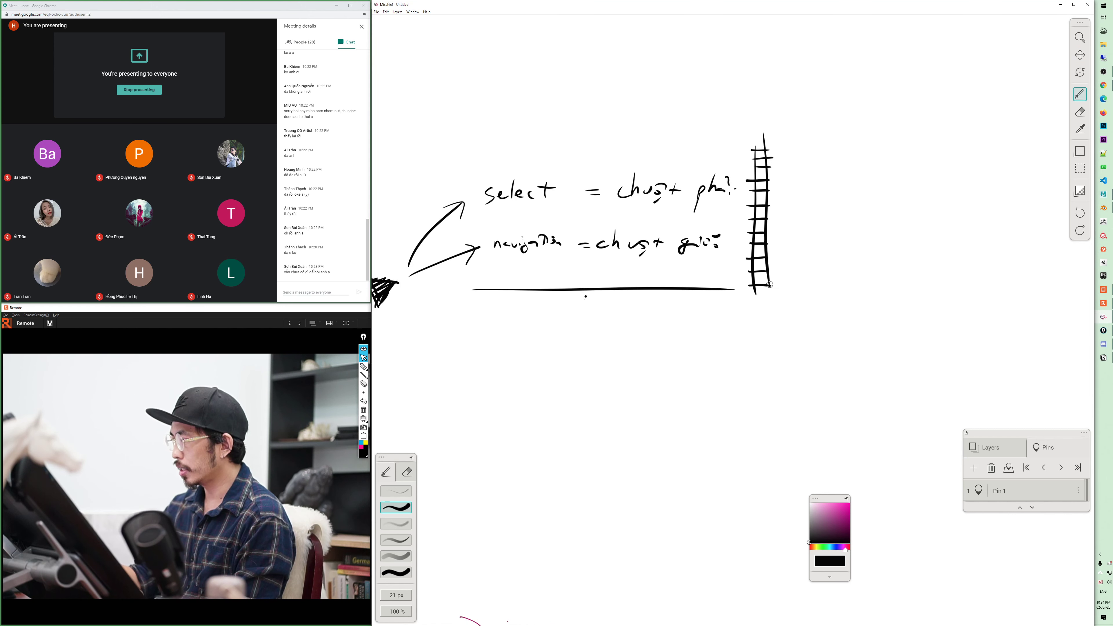
mouse_move(724, 62)
mouse_down()
mouse_move(691, 139)
mouse_move(725, 100)
mouse_up()
drag(750, 37, 748, 68)
click(761, 66)
drag(764, 39, 767, 55)
drag(785, 54, 788, 66)
mouse_move(801, 48)
mouse_down()
mouse_move(802, 65)
mouse_move(891, 51)
mouse_up()
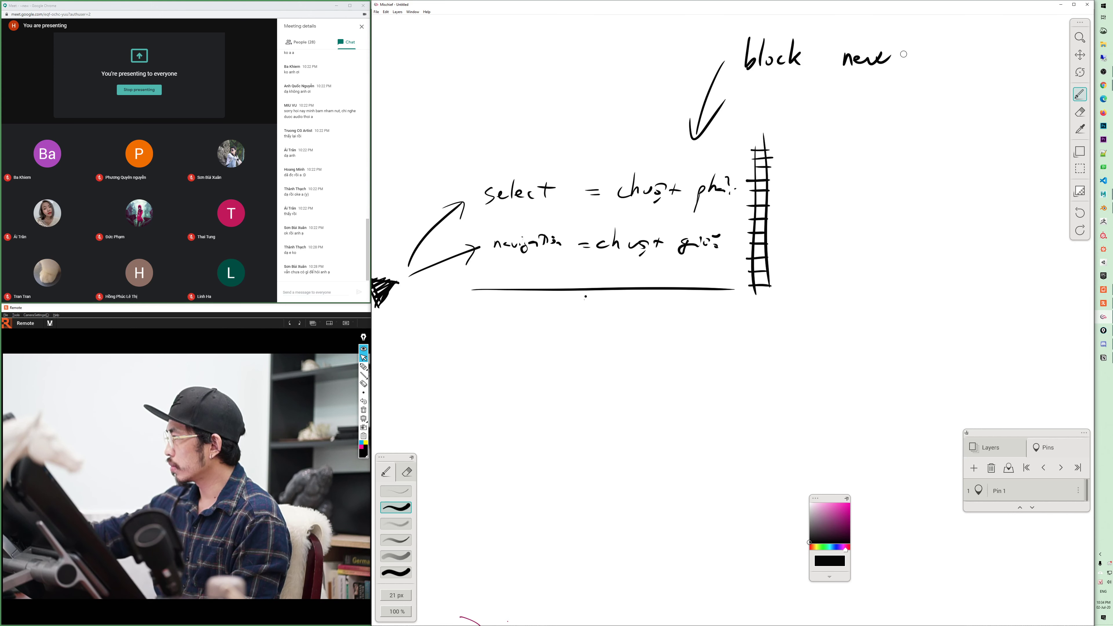
drag(913, 56, 973, 63)
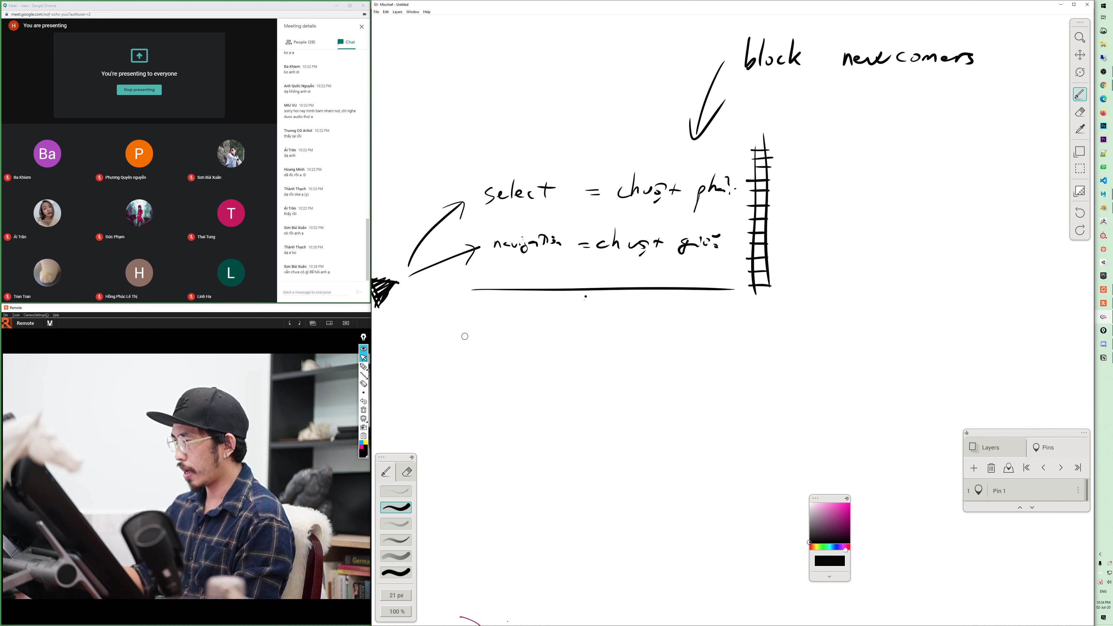
- Add an L-shaped arrow, double-underline both mouse notes, dash a line, and pick blue ink
drag(460, 314, 455, 383)
mouse_move(604, 210)
mouse_down()
mouse_move(754, 205)
mouse_move(748, 214)
mouse_up()
mouse_move(600, 266)
mouse_down()
mouse_move(725, 260)
mouse_move(712, 270)
mouse_up()
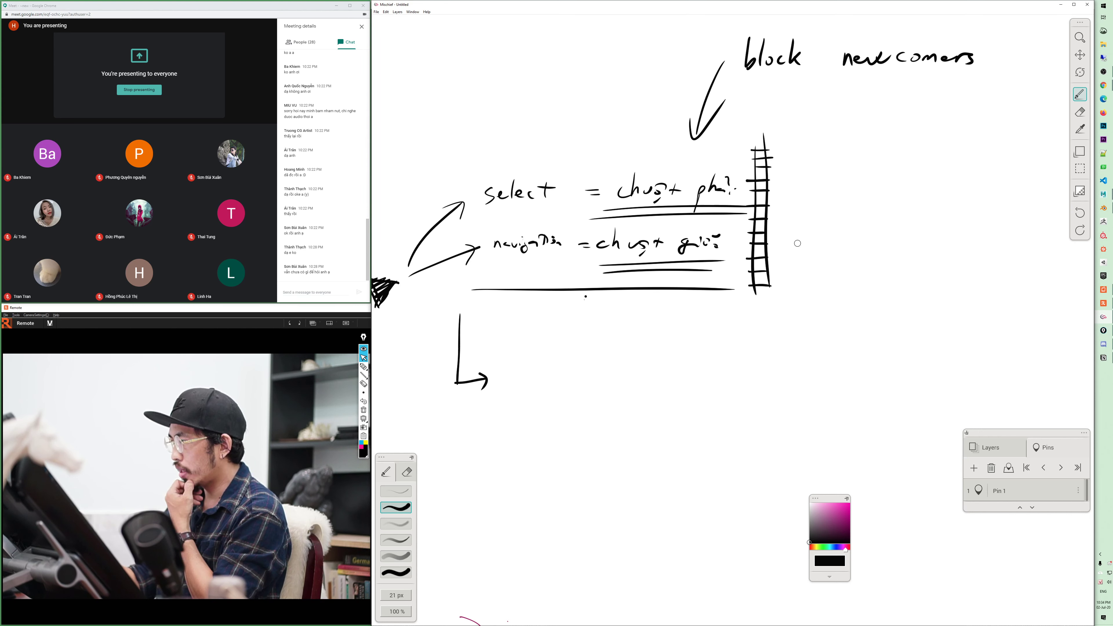
drag(786, 182, 790, 201)
drag(789, 215, 789, 221)
drag(789, 235, 789, 240)
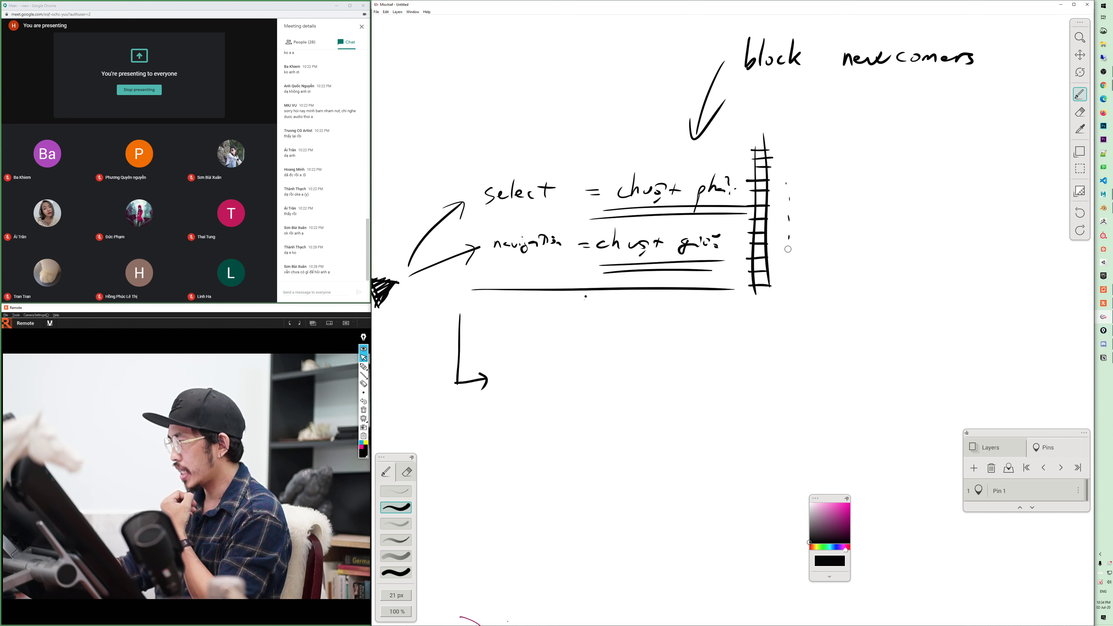
click(837, 549)
- Write 'Industry Standard' in light blue beside the L-arrow, undoing a mistaken stroke
click(834, 502)
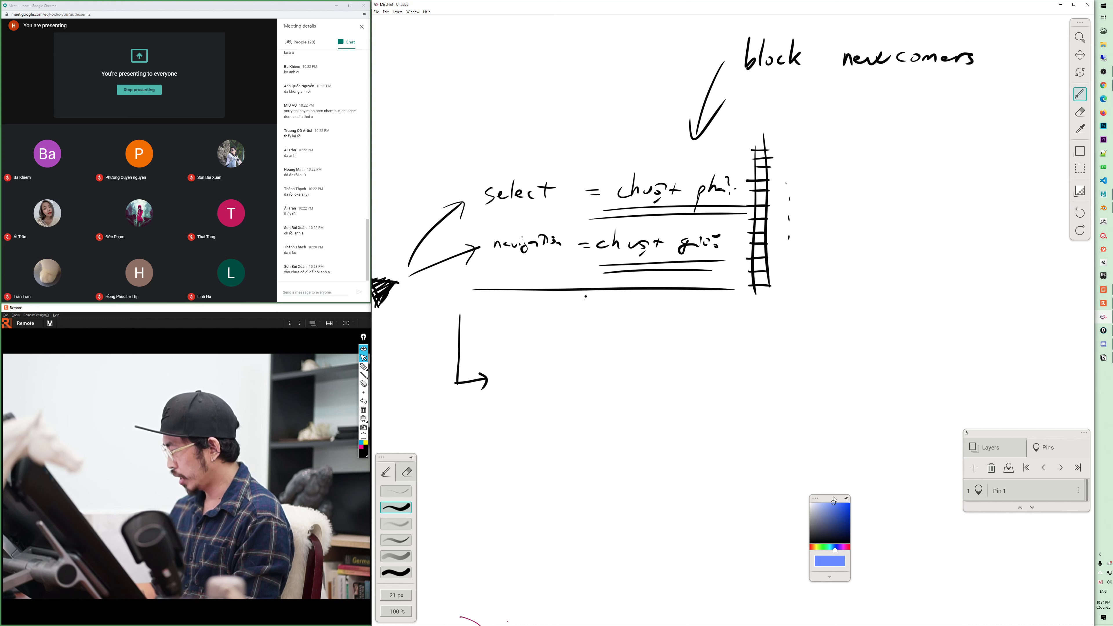
drag(528, 357, 556, 351)
drag(544, 360, 541, 401)
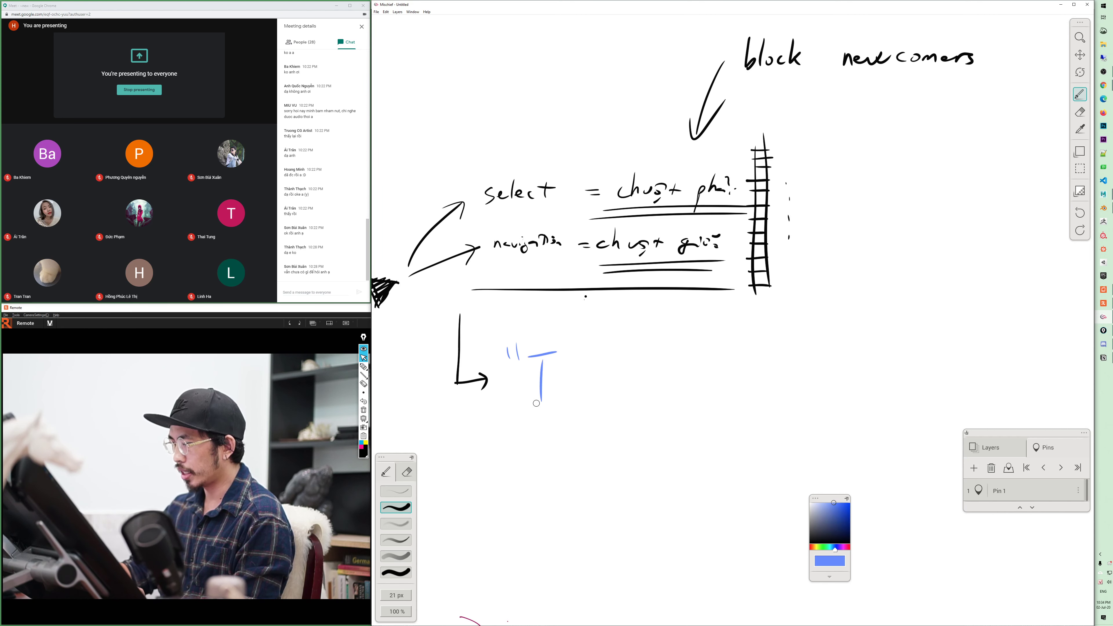
key(ctrl+z)
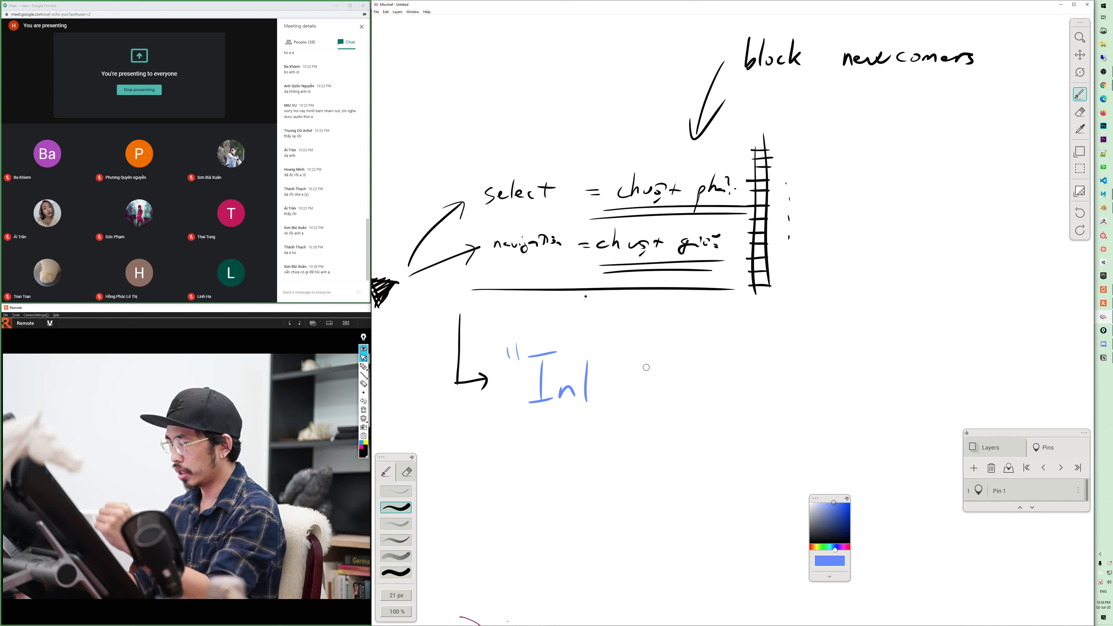
key(ctrl+z)
drag(592, 385, 598, 392)
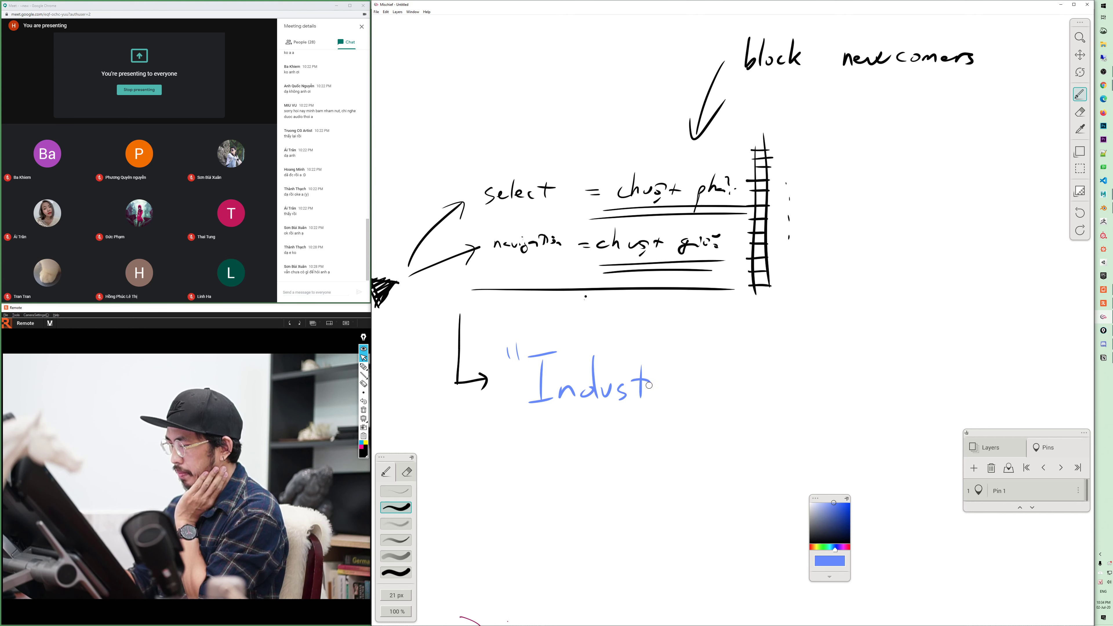
drag(676, 387, 657, 422)
drag(755, 353, 736, 402)
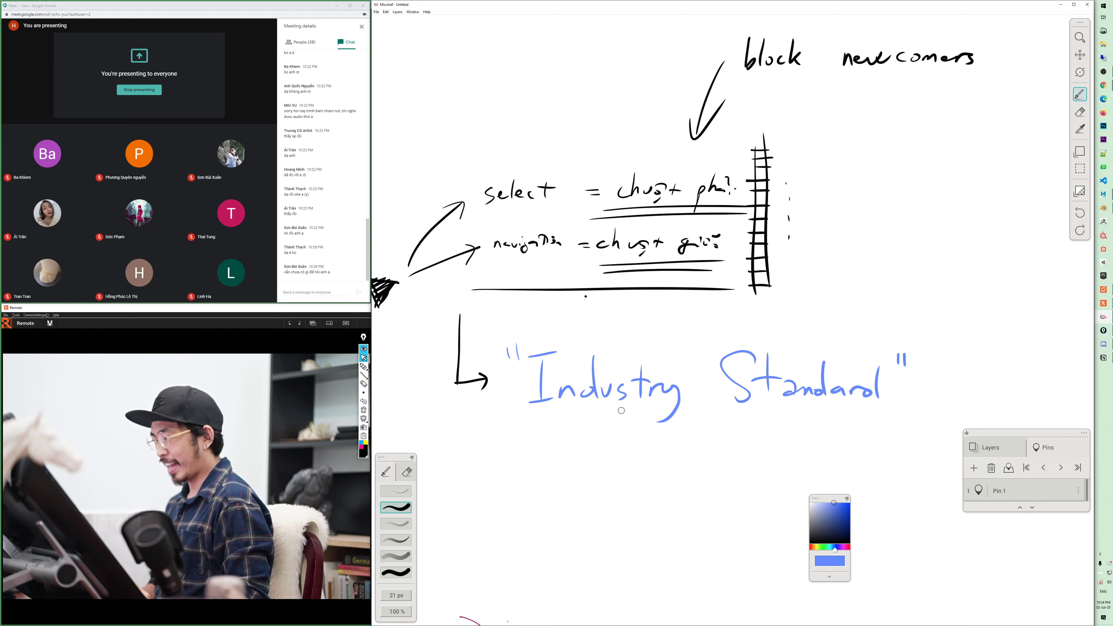
- Add a blue brace under Standard, underline Industry, and colour the big arrowhead blue
mouse_move(731, 409)
mouse_down()
mouse_move(843, 419)
mouse_move(883, 407)
mouse_up()
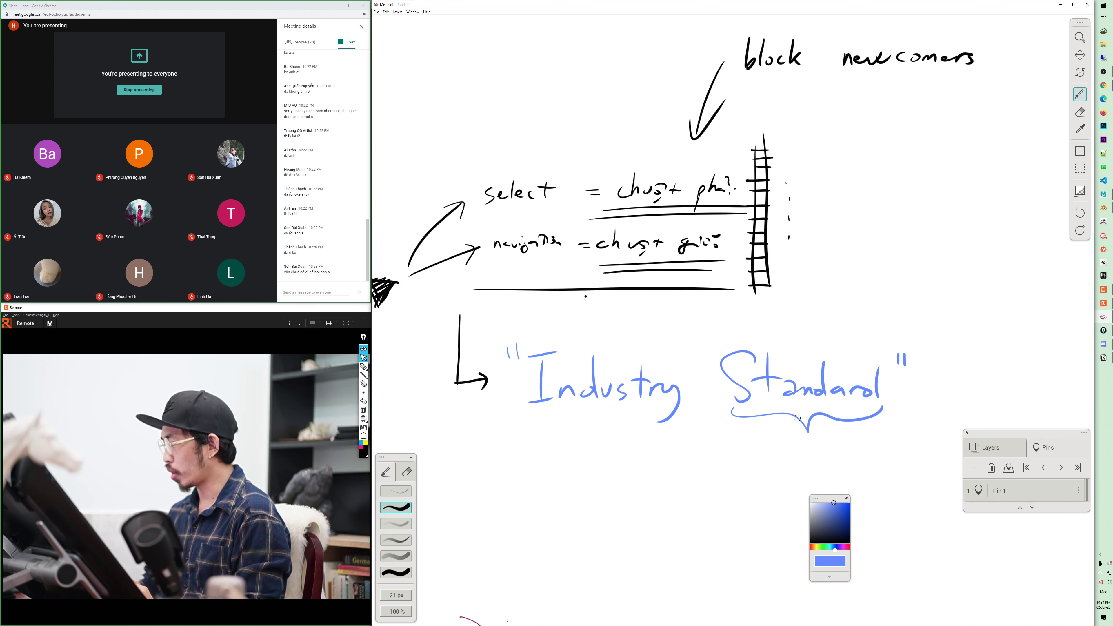
drag(532, 416, 699, 418)
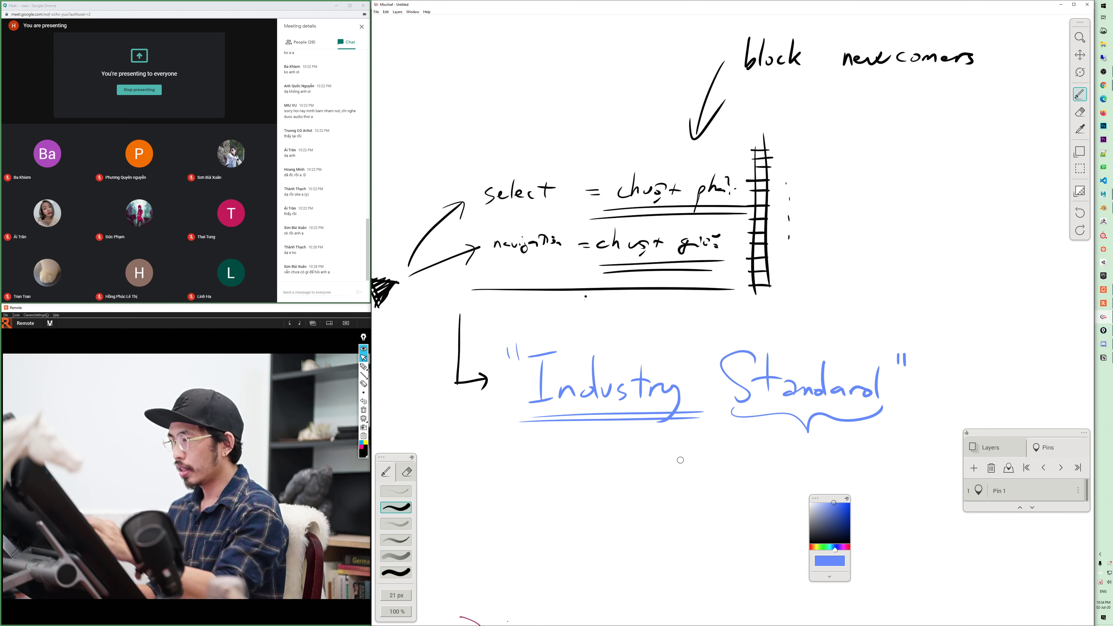
key(space)
mouse_move(598, 505)
mouse_down()
mouse_move(738, 456)
mouse_move(484, 493)
mouse_up()
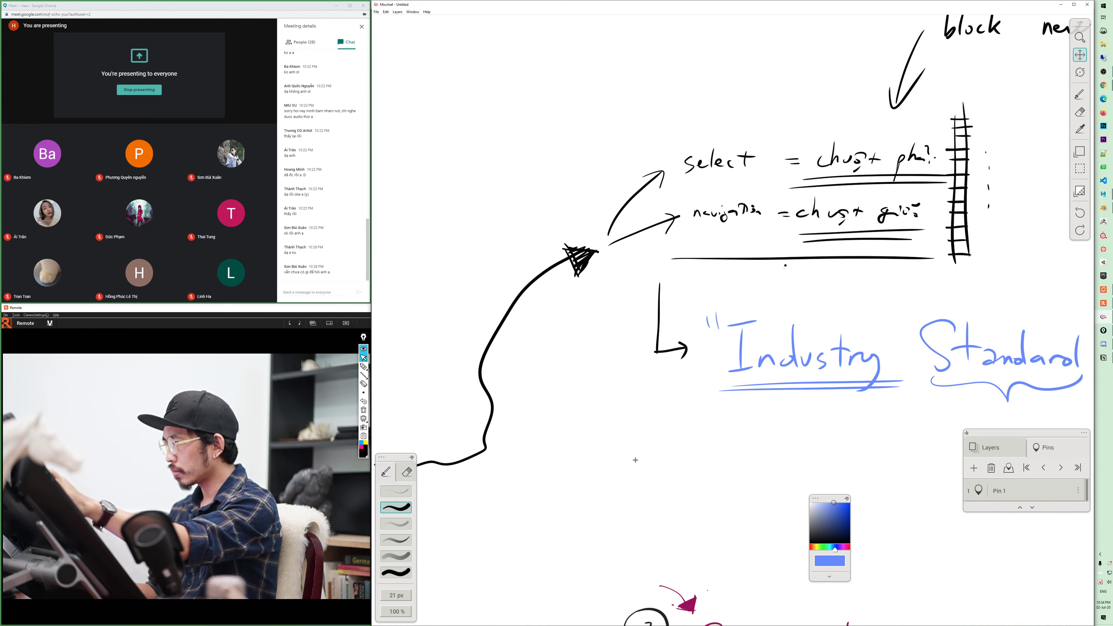
mouse_move(566, 246)
mouse_down()
mouse_move(599, 250)
mouse_move(579, 275)
mouse_up()
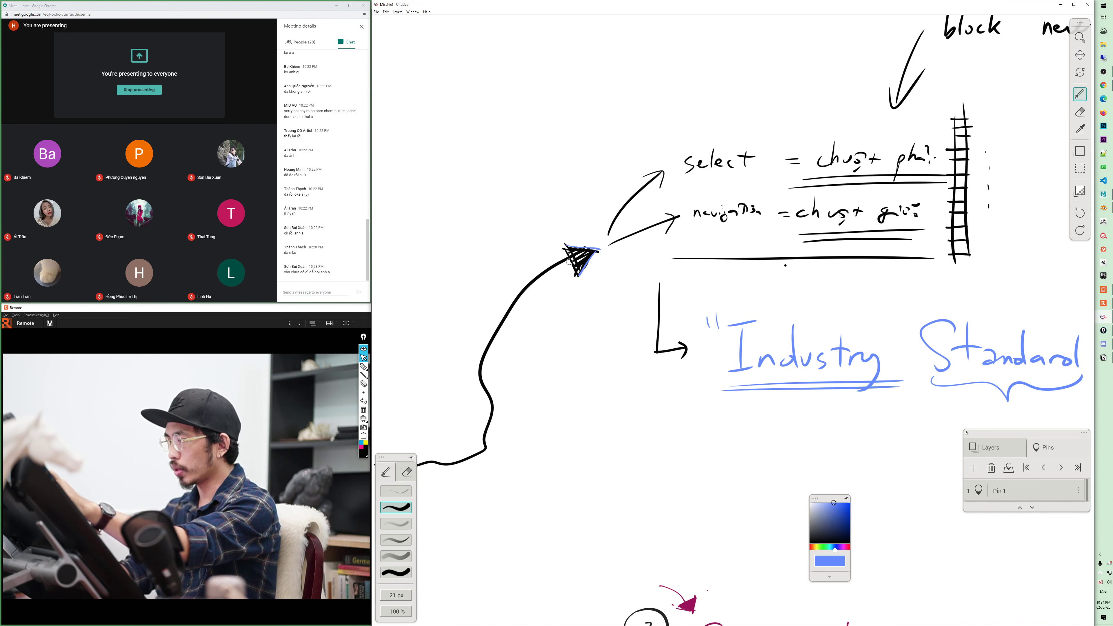
key(space)
mouse_move(736, 491)
mouse_down()
mouse_move(546, 498)
mouse_move(748, 498)
mouse_up()
- Draw a blue line under Industry Standard, undo it, and pan to the ladder
key(b)
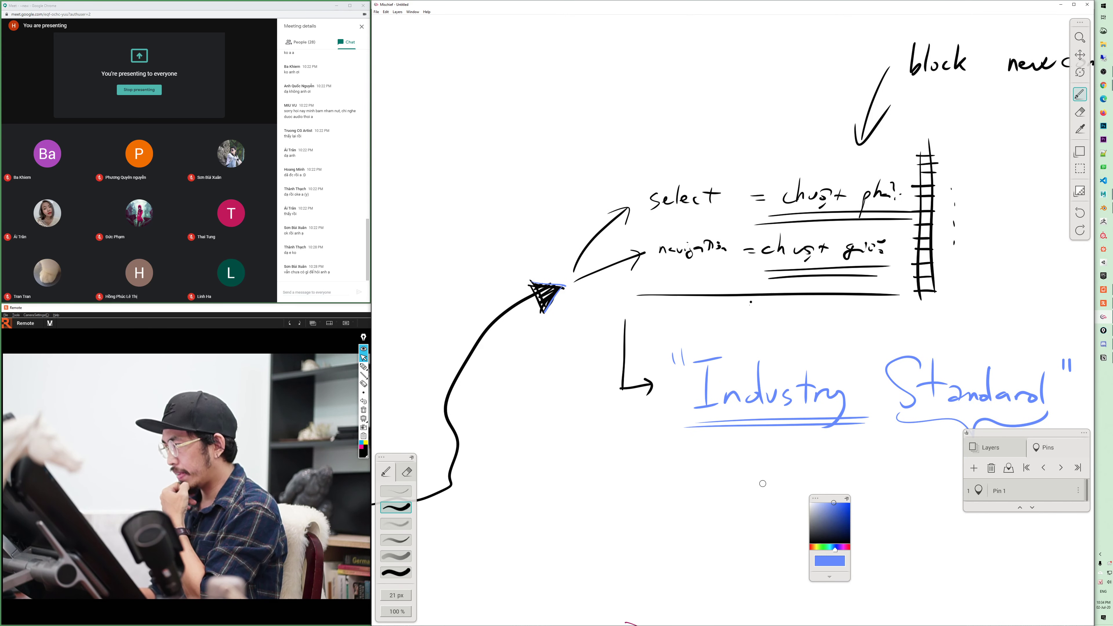
drag(758, 479, 531, 477)
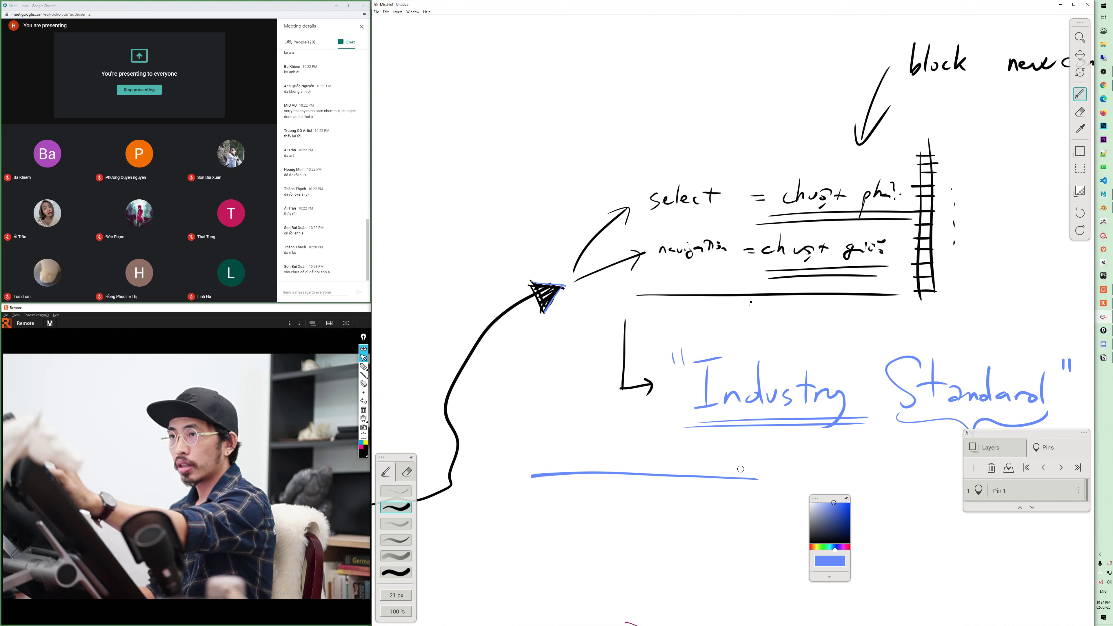
key(ctrl+z)
key(h)
drag(743, 473, 527, 480)
drag(688, 472, 639, 459)
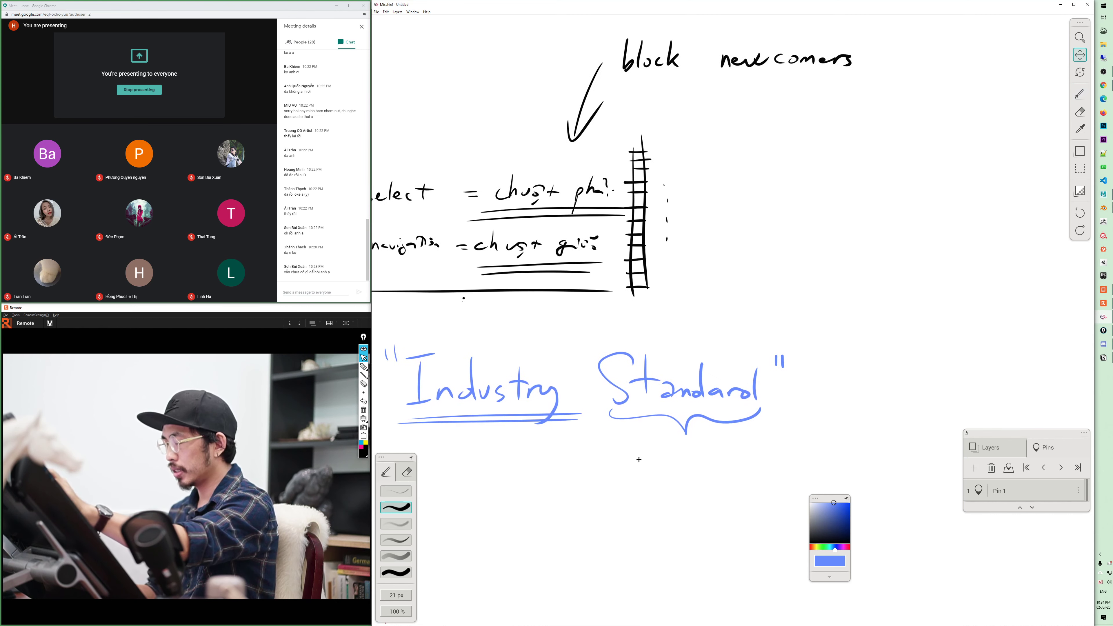
- Draw a blue curved arrow right of the ladder, then pan over to Blender
key(b)
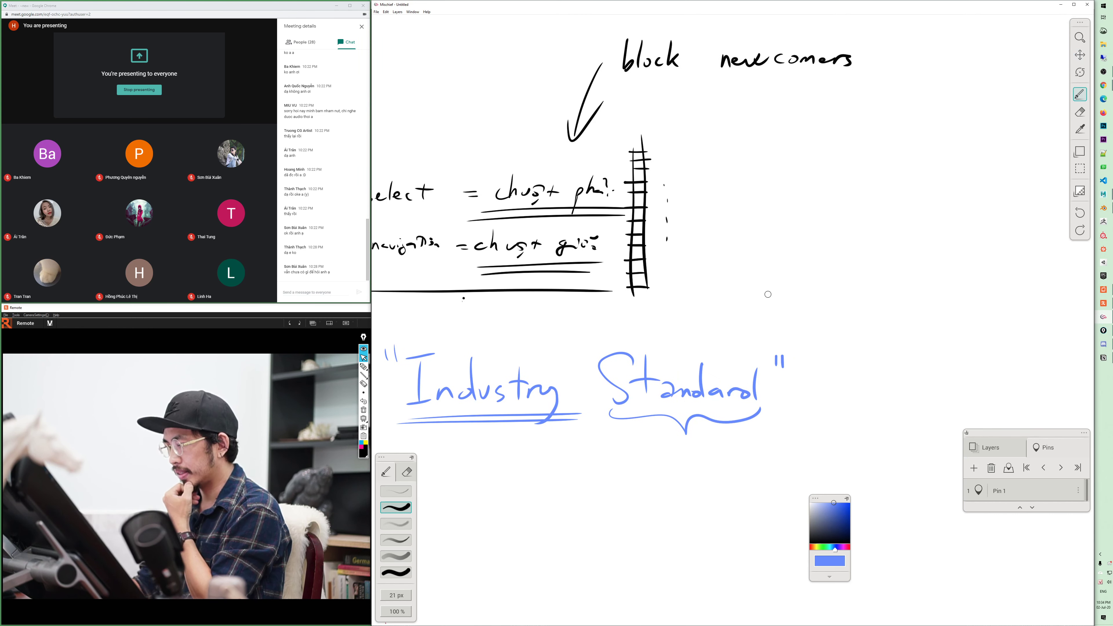
drag(758, 310, 790, 270)
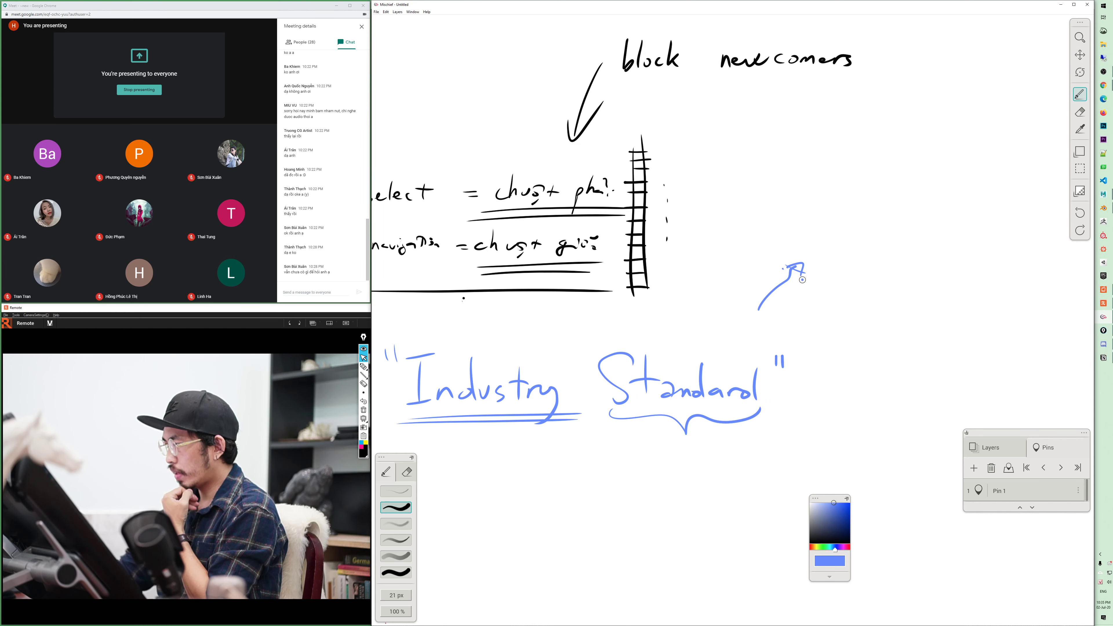
drag(567, 514, 714, 494)
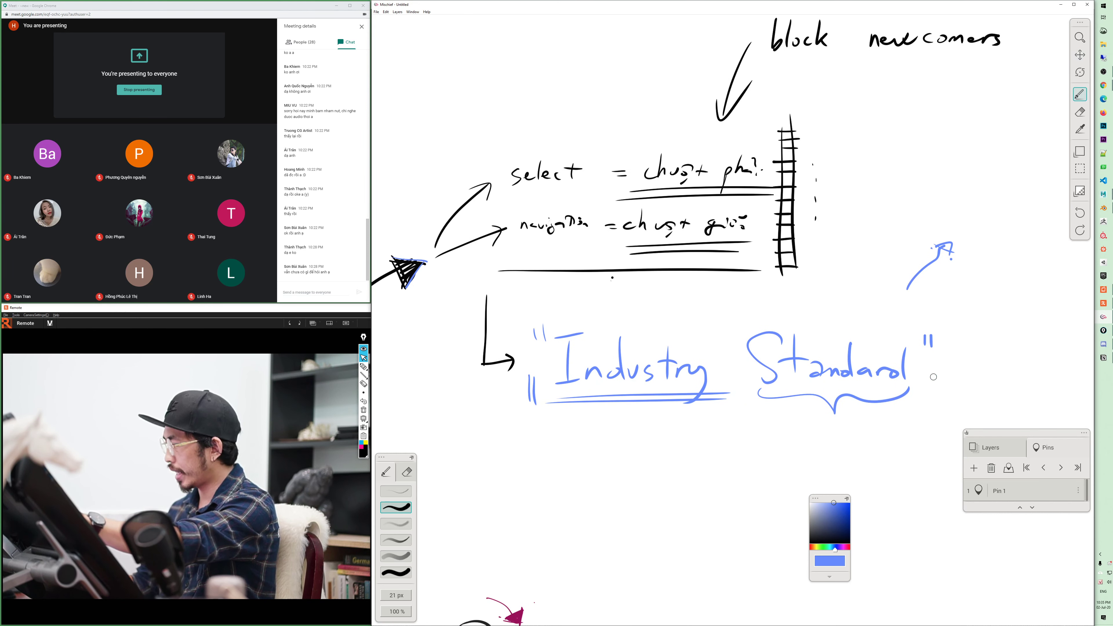
key(space)
mouse_move(558, 517)
mouse_down()
mouse_move(645, 424)
mouse_move(978, 279)
mouse_up()
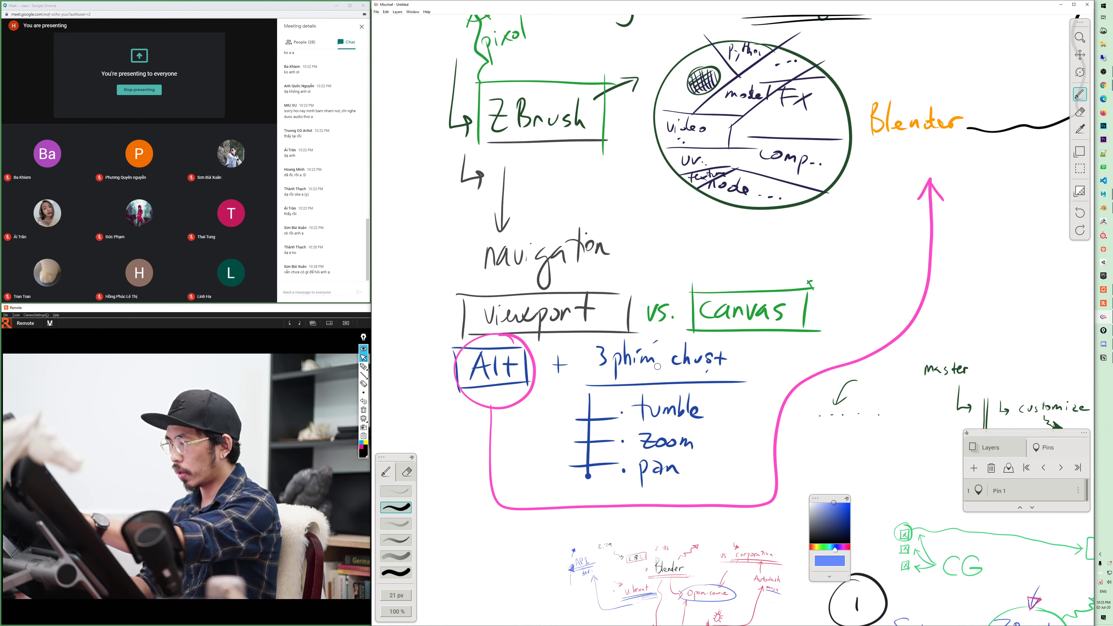
drag(1035, 163, 688, 360)
- Switch to black, circle Blender, and add an arrowhead pointing into the circle
drag(842, 537, 801, 542)
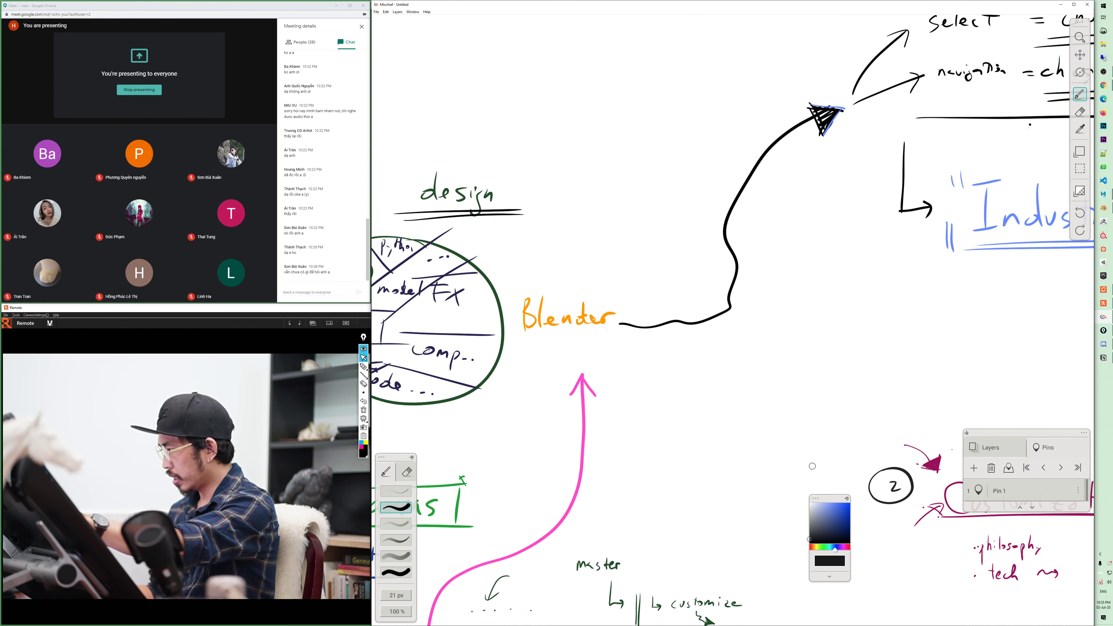
mouse_move(614, 266)
mouse_down()
mouse_move(585, 371)
mouse_move(582, 259)
mouse_up()
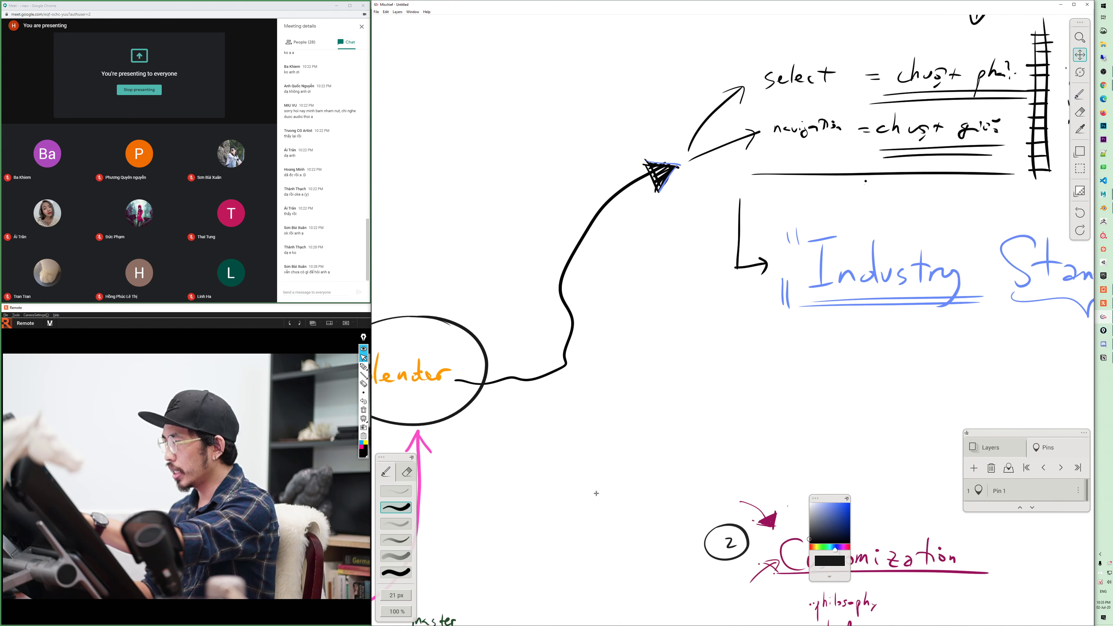
mouse_move(684, 346)
mouse_down()
mouse_move(520, 403)
mouse_move(572, 385)
mouse_move(754, 380)
mouse_up()
drag(569, 382, 552, 410)
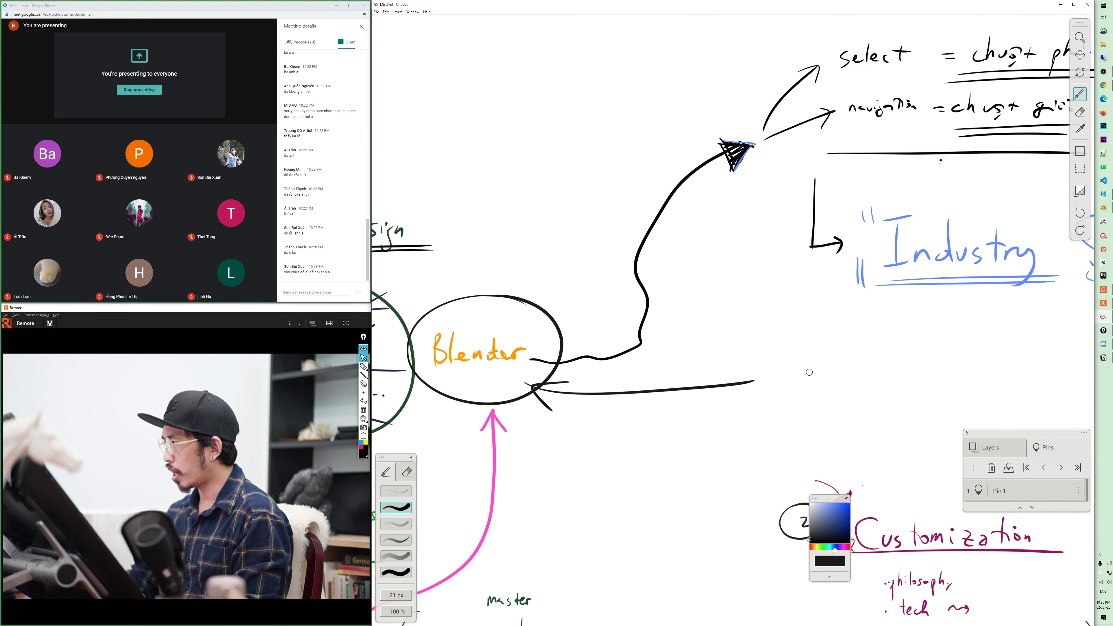
- Write 'Welcome' at the line's far end and 'Maya' above the Blender circle
mouse_move(768, 358)
mouse_down()
mouse_move(811, 358)
mouse_move(824, 383)
mouse_up()
mouse_move(838, 328)
mouse_down()
mouse_move(837, 387)
mouse_move(859, 385)
mouse_up()
drag(872, 371, 894, 370)
drag(894, 386, 933, 386)
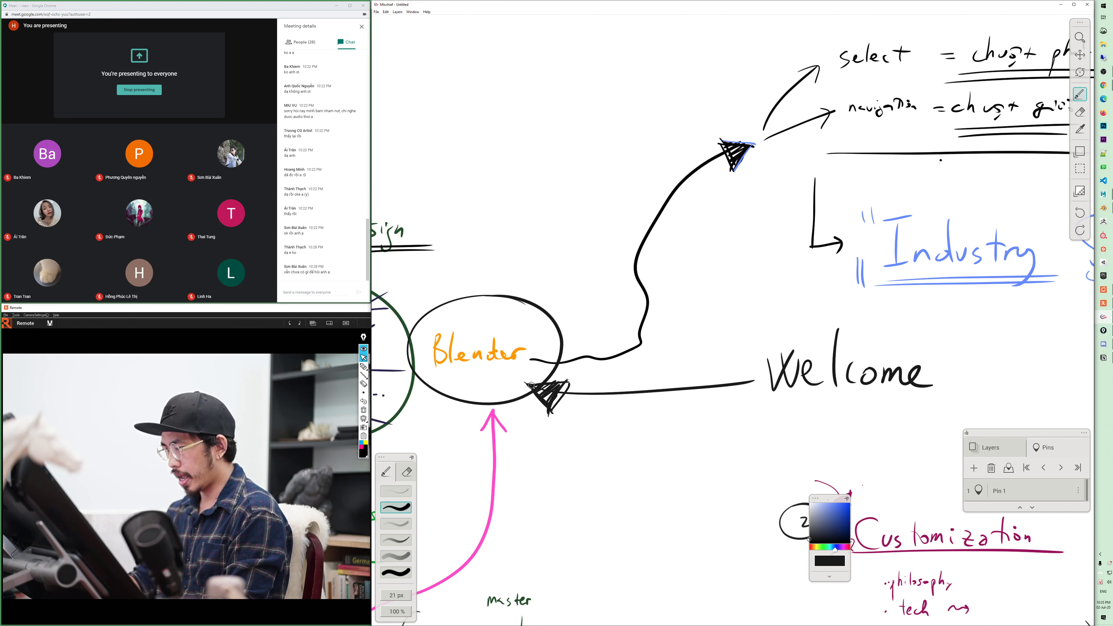
mouse_move(496, 109)
mouse_down()
mouse_move(526, 101)
mouse_move(521, 129)
mouse_move(549, 107)
mouse_move(504, 219)
mouse_move(503, 274)
mouse_up()
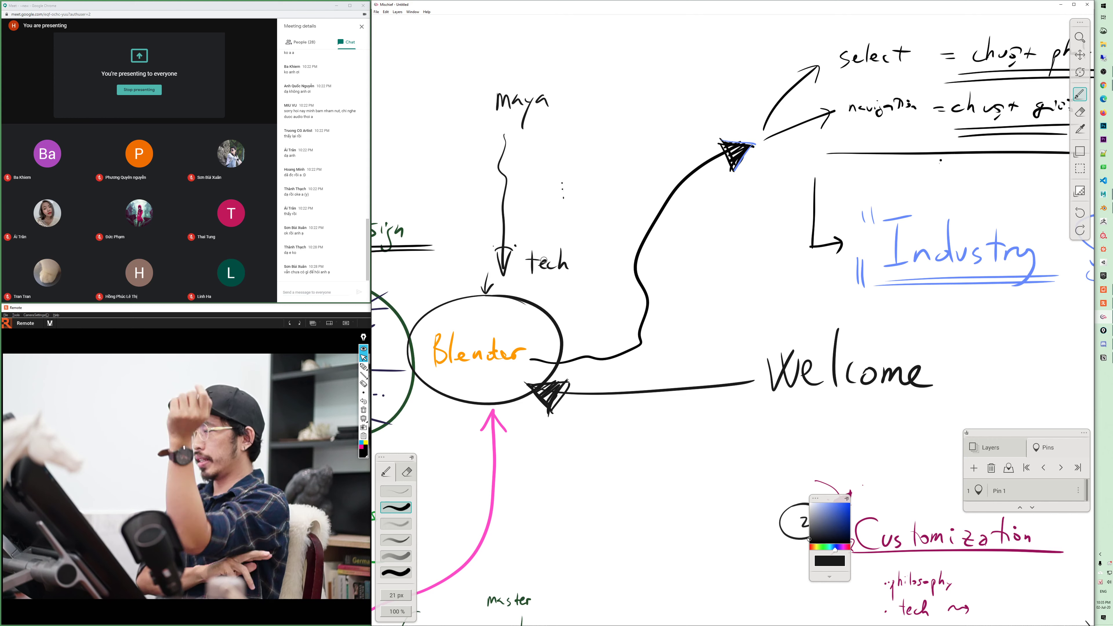
drag(1001, 77, 697, 202)
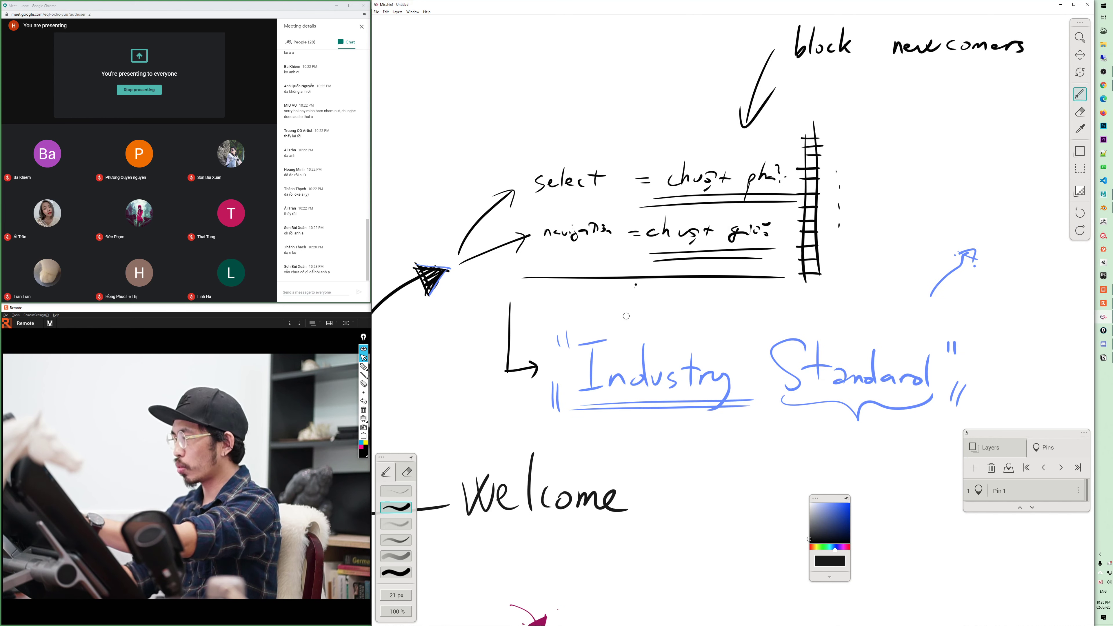
mouse_move(417, 466)
mouse_down()
mouse_move(724, 392)
mouse_move(928, 367)
mouse_up()
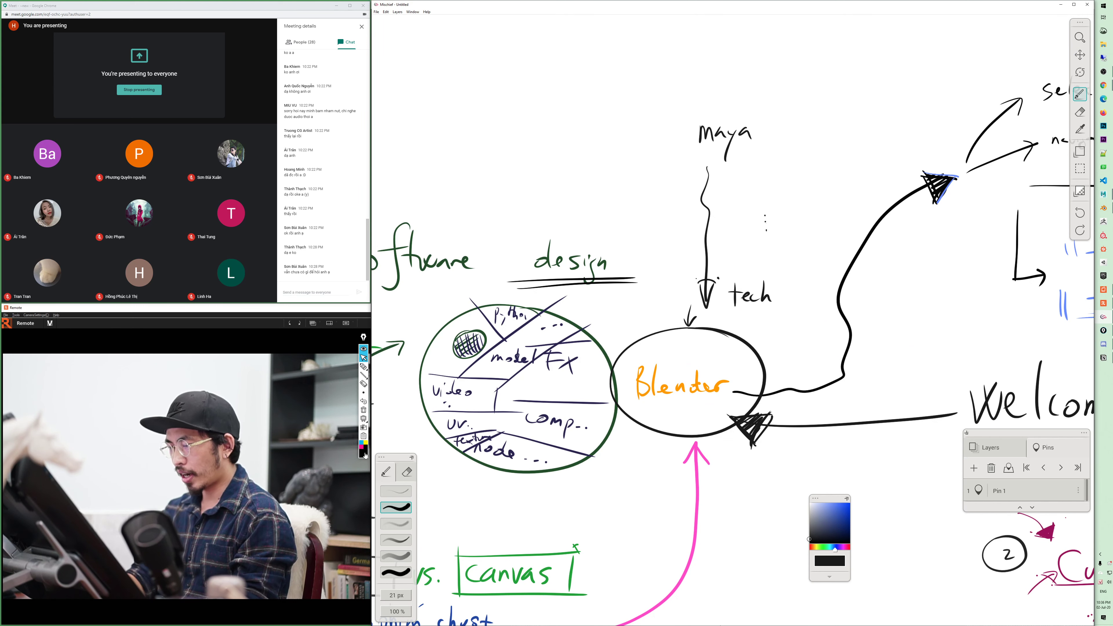
- Try magenta and red from the colour palette, then set the ink to bright green
right_click(403, 404)
click(386, 420)
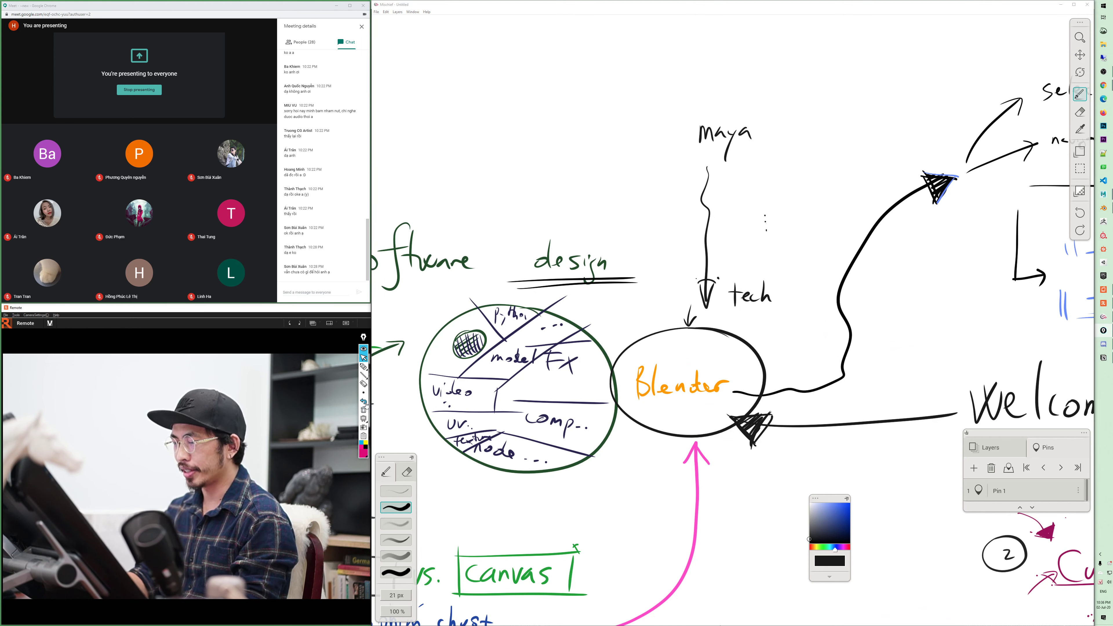
click(364, 447)
click(381, 409)
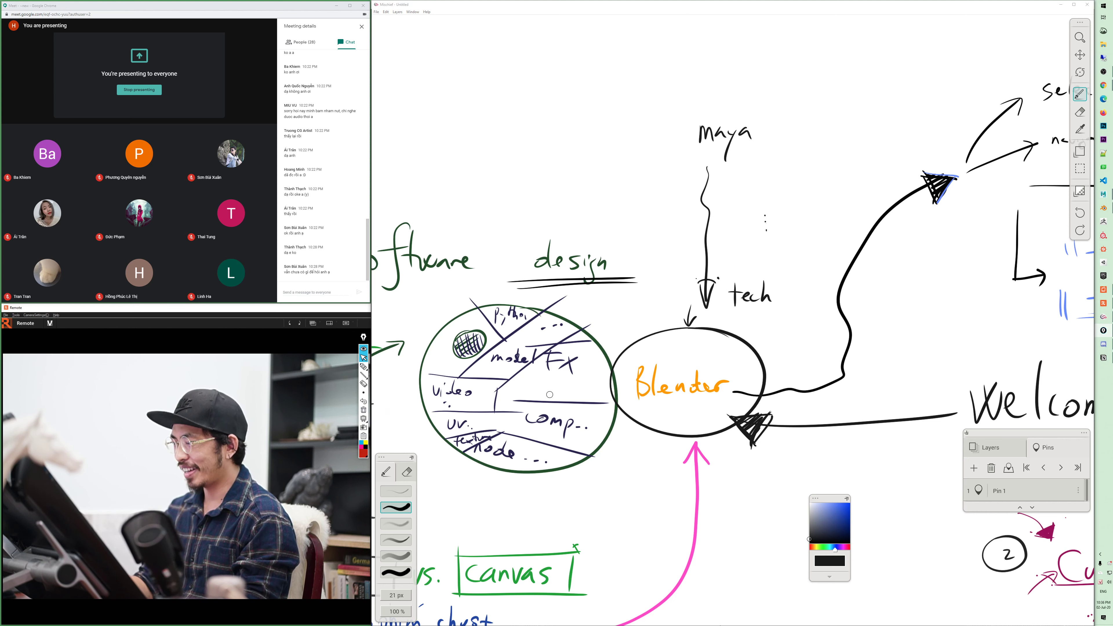
mouse_move(836, 547)
mouse_down()
mouse_move(824, 547)
mouse_move(833, 488)
mouse_up()
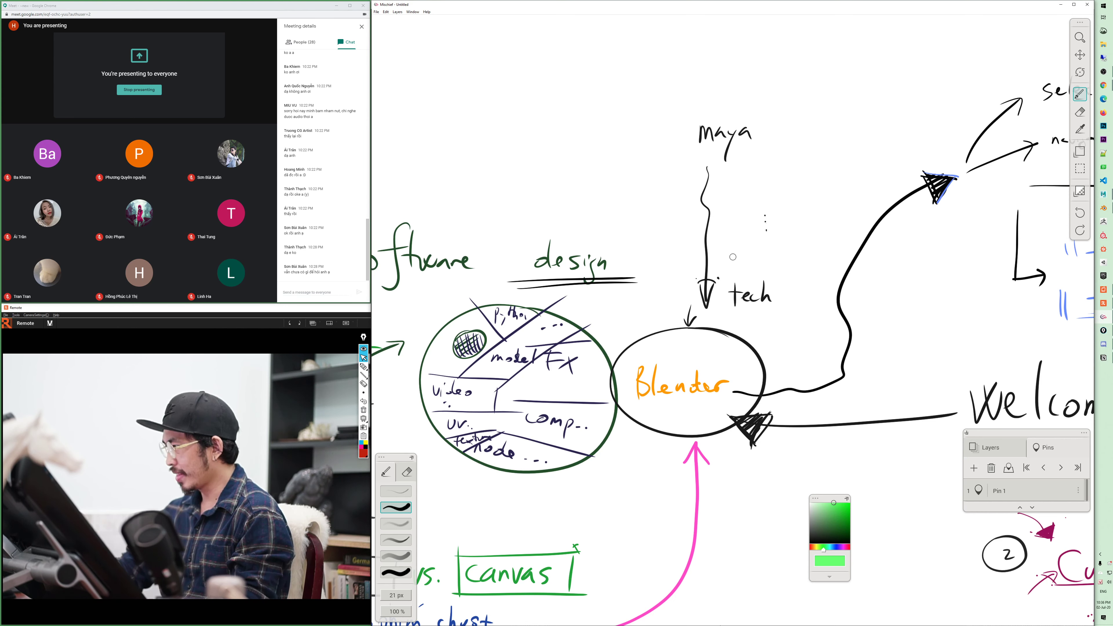
- Draw a green arrow from maya toward tech, write Houdini, and add an arrow up into Blender
drag(737, 200, 741, 245)
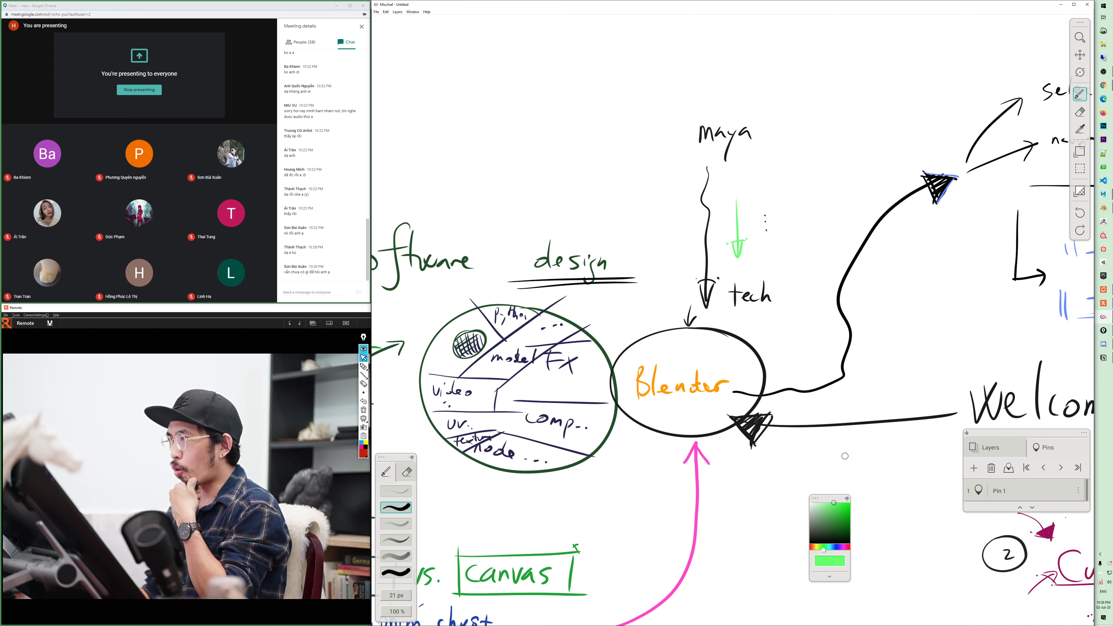
mouse_move(789, 477)
mouse_down()
mouse_move(485, 477)
mouse_move(590, 476)
mouse_move(608, 502)
mouse_move(631, 494)
mouse_move(634, 512)
mouse_move(607, 544)
mouse_up()
key(b)
drag(617, 517, 627, 539)
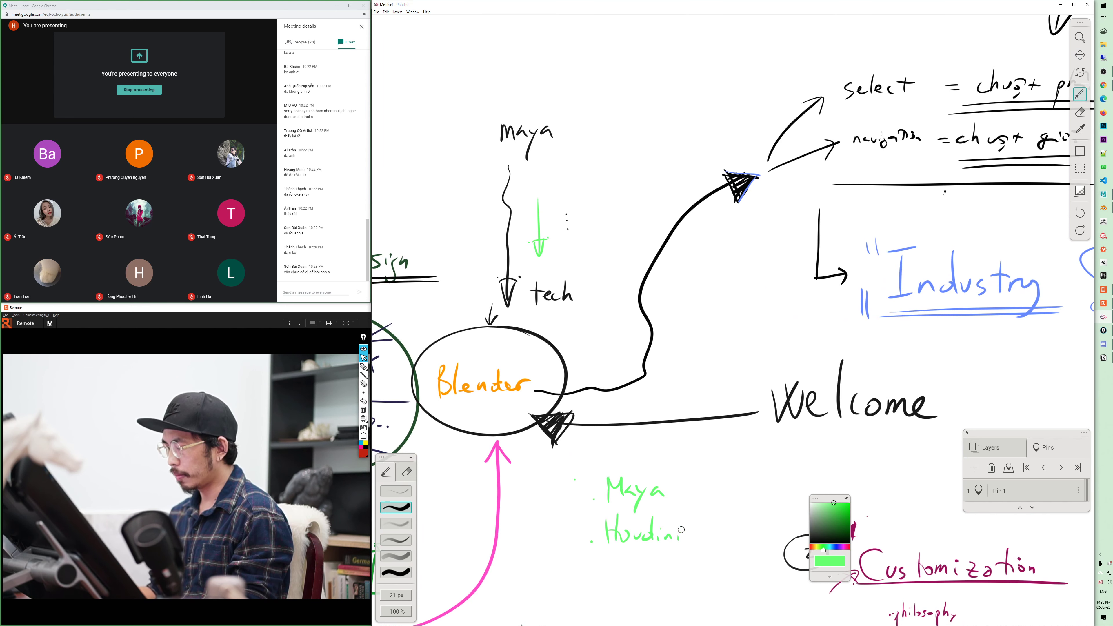
drag(515, 433, 543, 508)
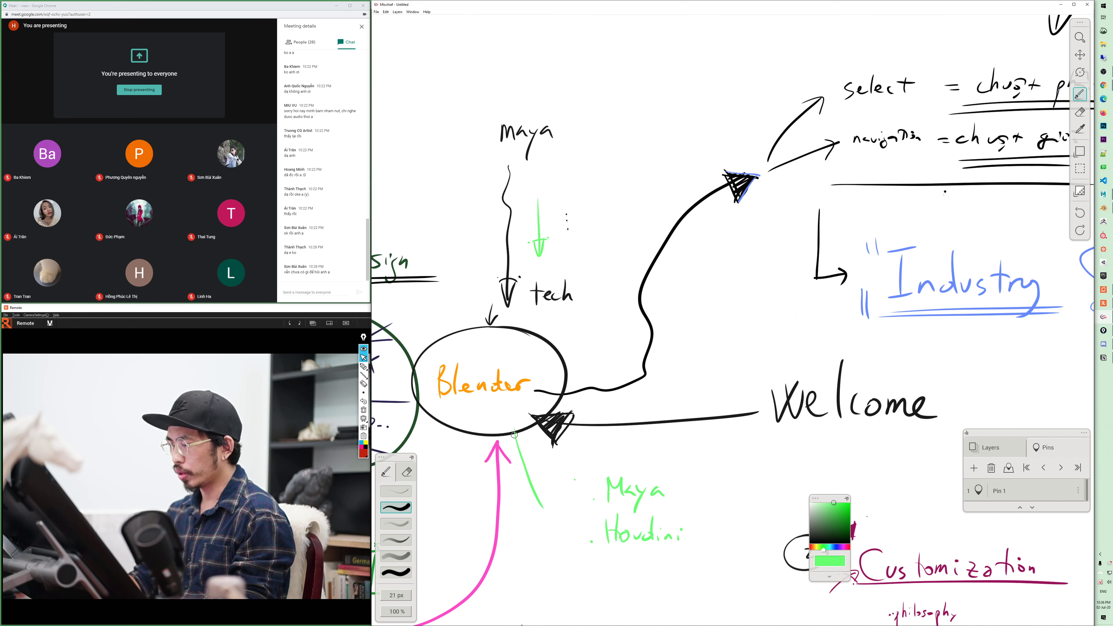
drag(823, 429, 627, 439)
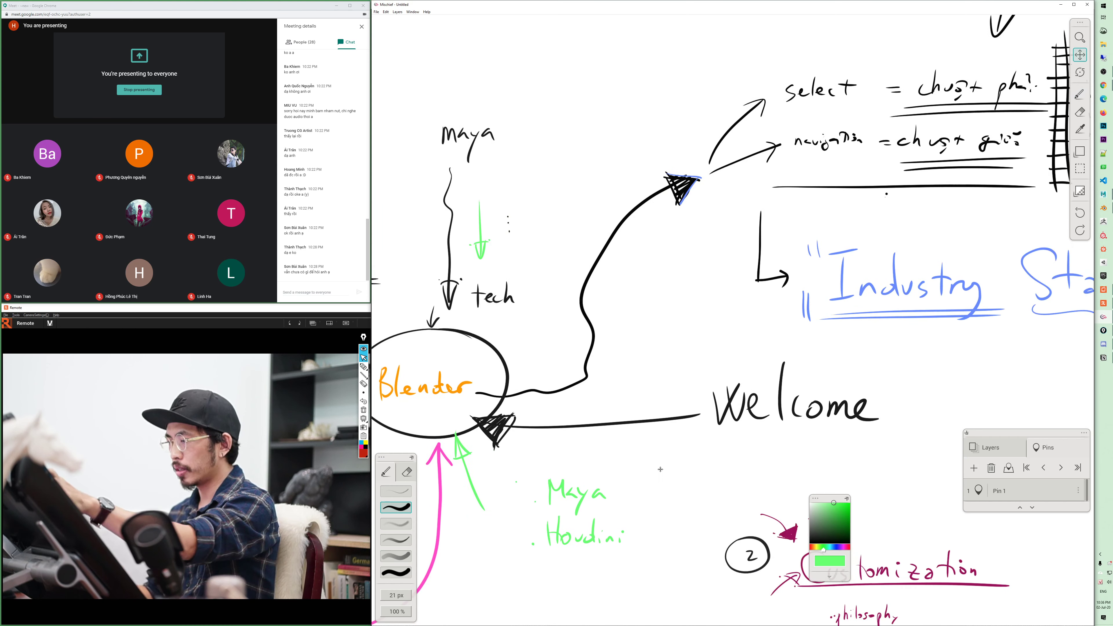
- Underline Industry Standard with a long black line and add a bracket and bar
key(b)
click(810, 543)
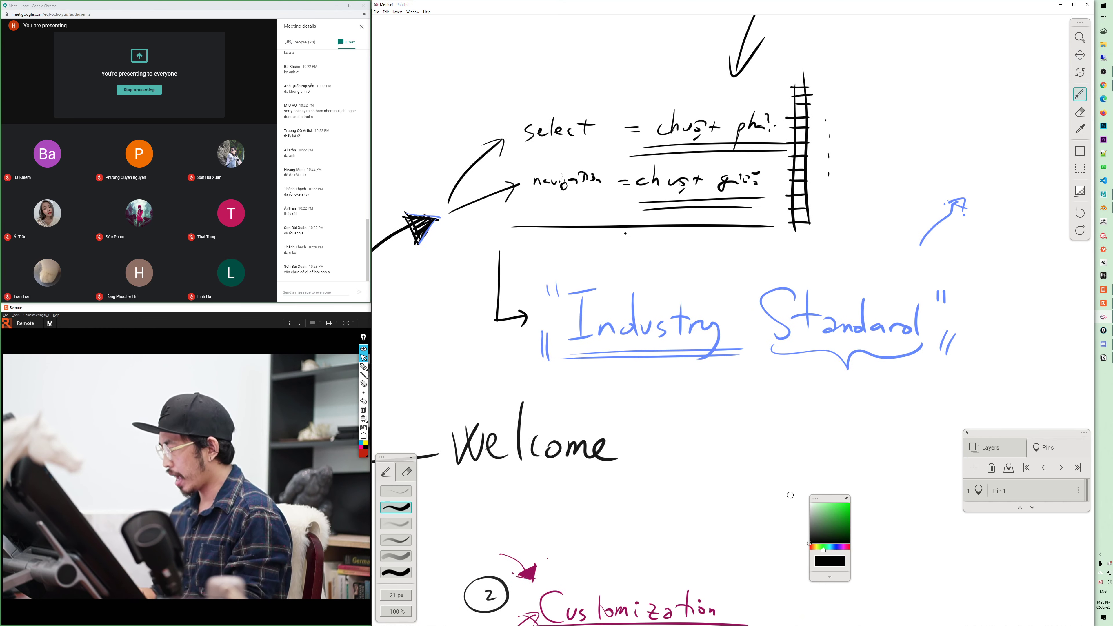
drag(546, 360, 975, 302)
mouse_move(532, 326)
mouse_down()
mouse_move(865, 363)
mouse_move(999, 361)
mouse_up()
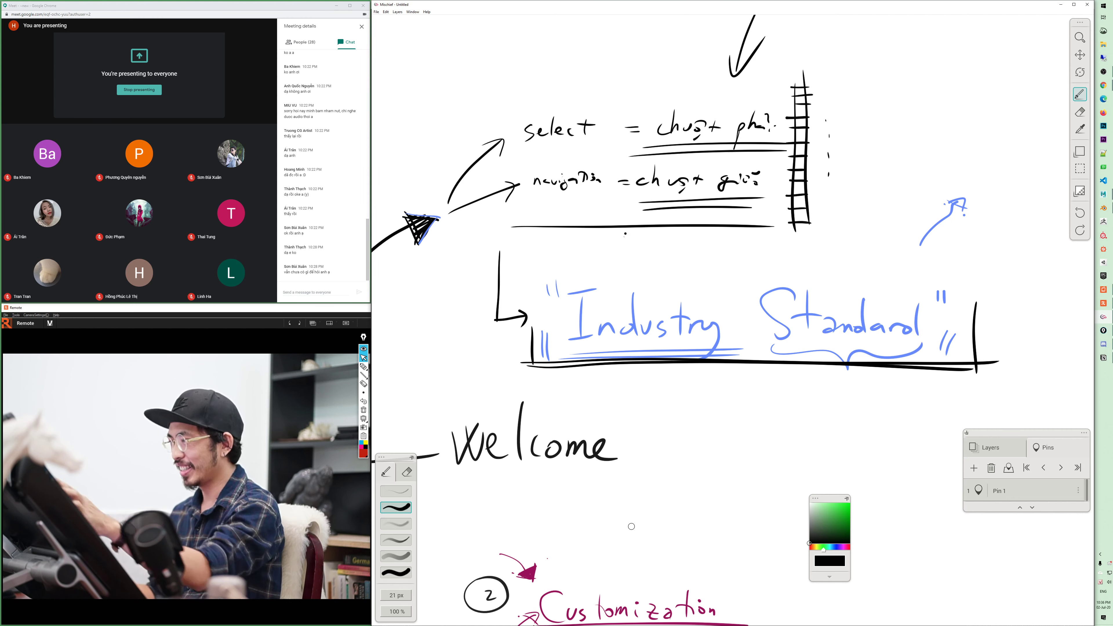
- Zoom out to open space and draw a long black vertical divider line
key(space)
mouse_move(696, 452)
mouse_down()
mouse_move(594, 455)
mouse_move(711, 450)
mouse_move(581, 437)
mouse_move(720, 534)
mouse_up()
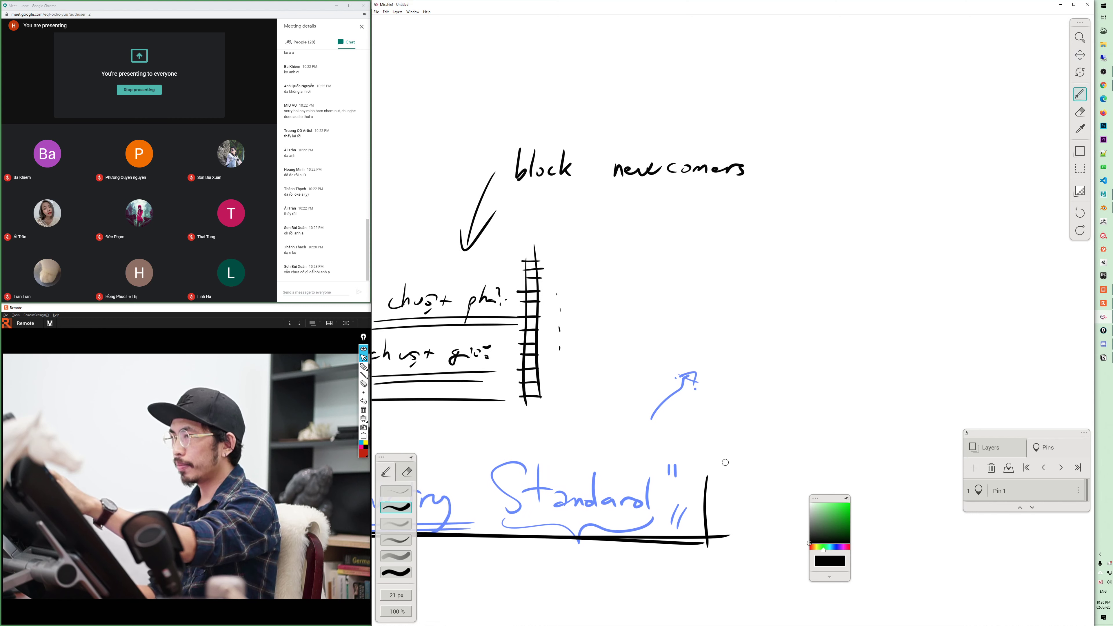
key(z)
drag(725, 388, 690, 383)
drag(524, 250, 696, 375)
key(b)
drag(632, 59, 625, 374)
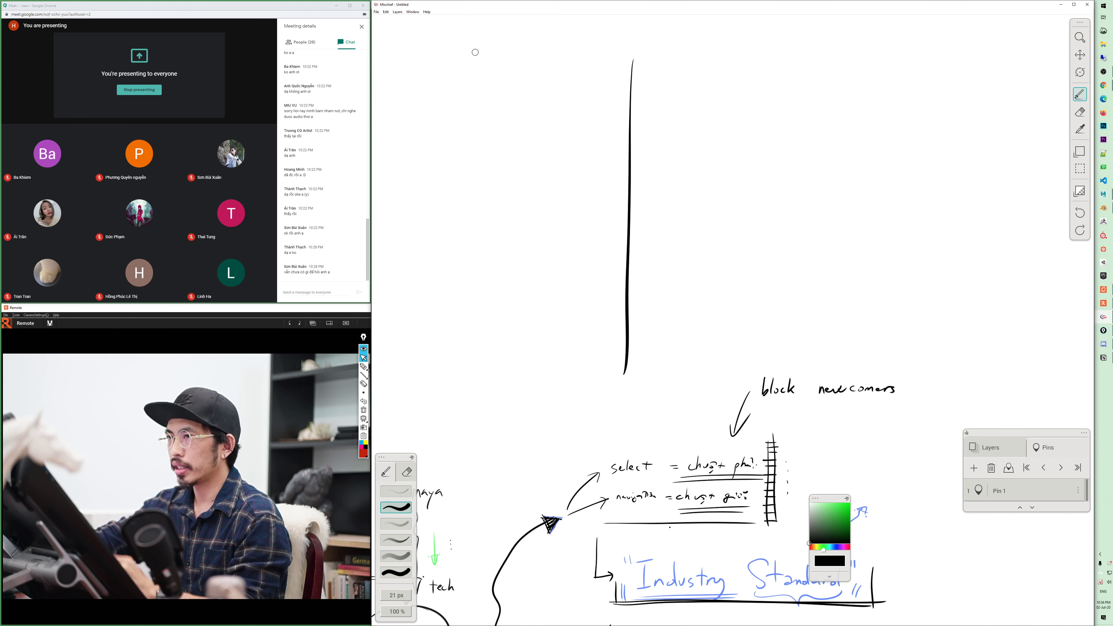
- Check Blender's Keymap and Input preferences, then return toward Mischief
key(alt+Tab)
click(522, 328)
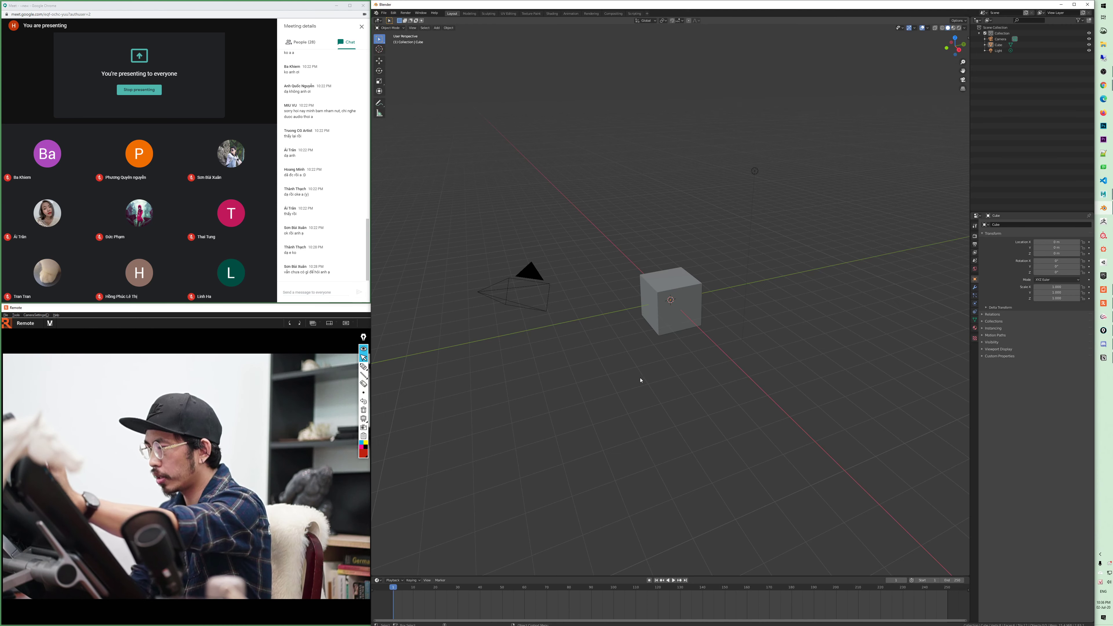
key(ctrl+alt+u)
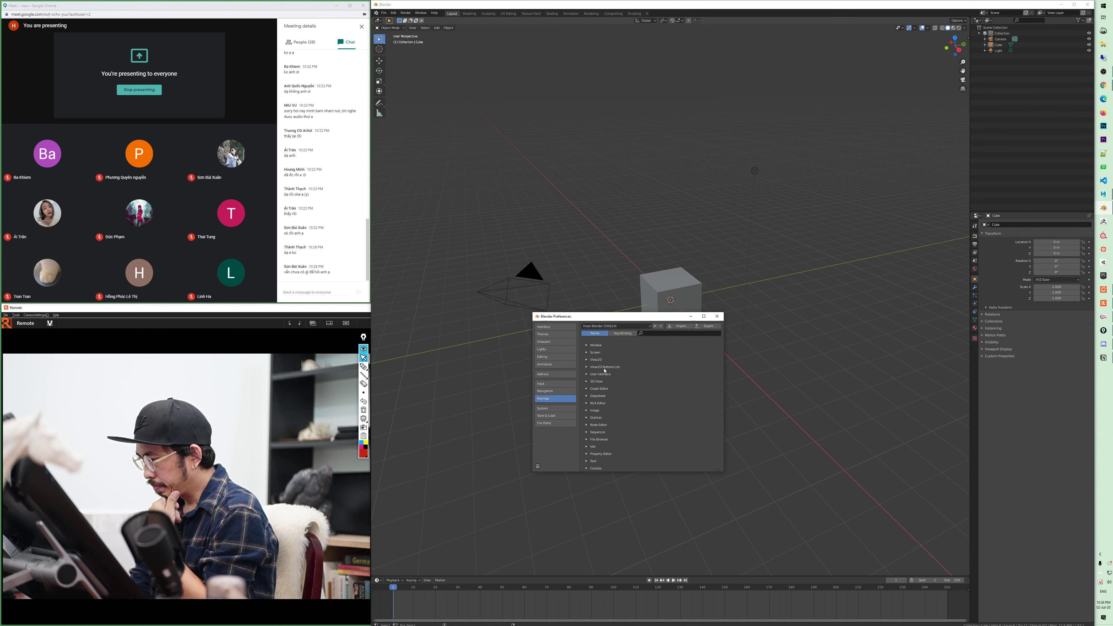
click(559, 384)
click(565, 397)
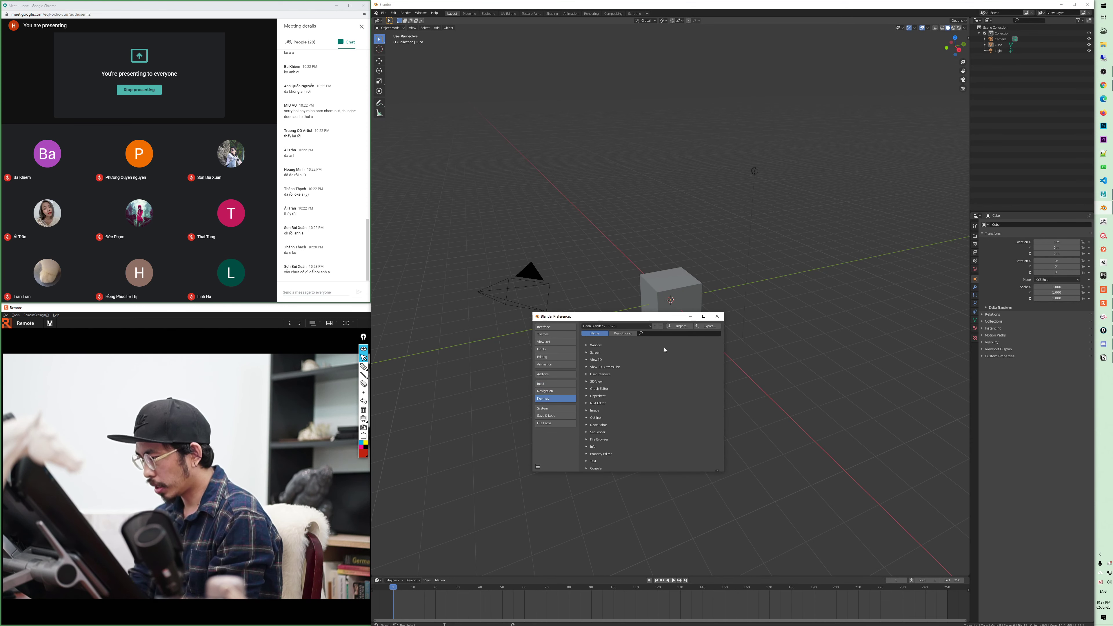
key(alt+Tab)
- Handwrite the title 'Keymap / hotkey / shortcuts' above the vertical divider
click(490, 269)
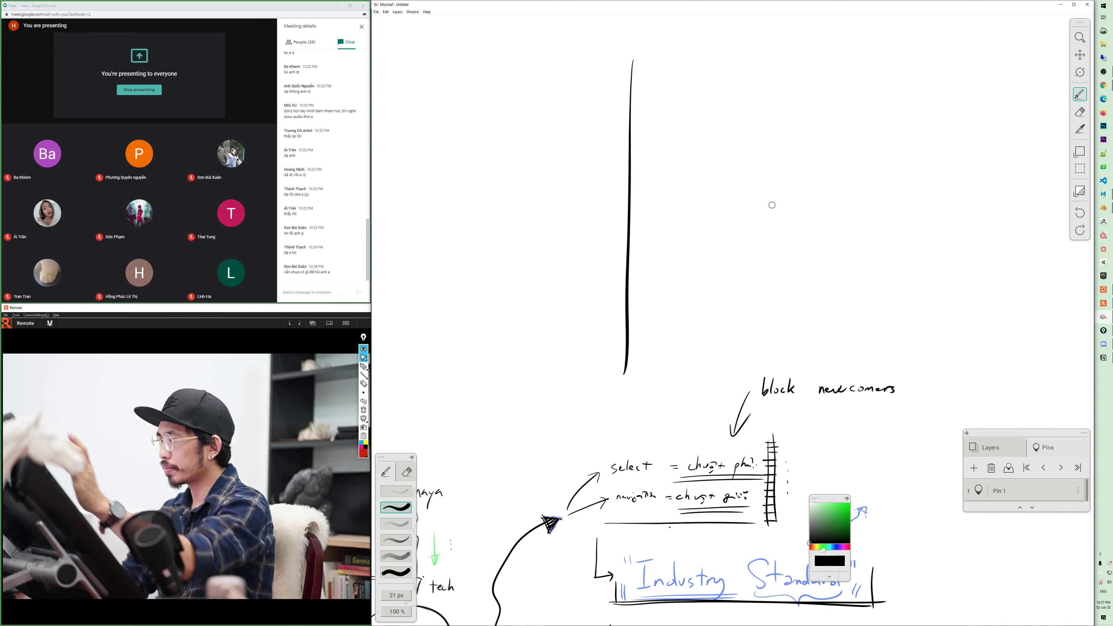
mouse_move(596, 16)
mouse_down()
mouse_move(571, 57)
mouse_move(591, 66)
mouse_up()
mouse_move(595, 51)
mouse_down()
mouse_move(613, 56)
mouse_move(605, 75)
mouse_up()
drag(658, 44, 662, 52)
drag(666, 45, 663, 57)
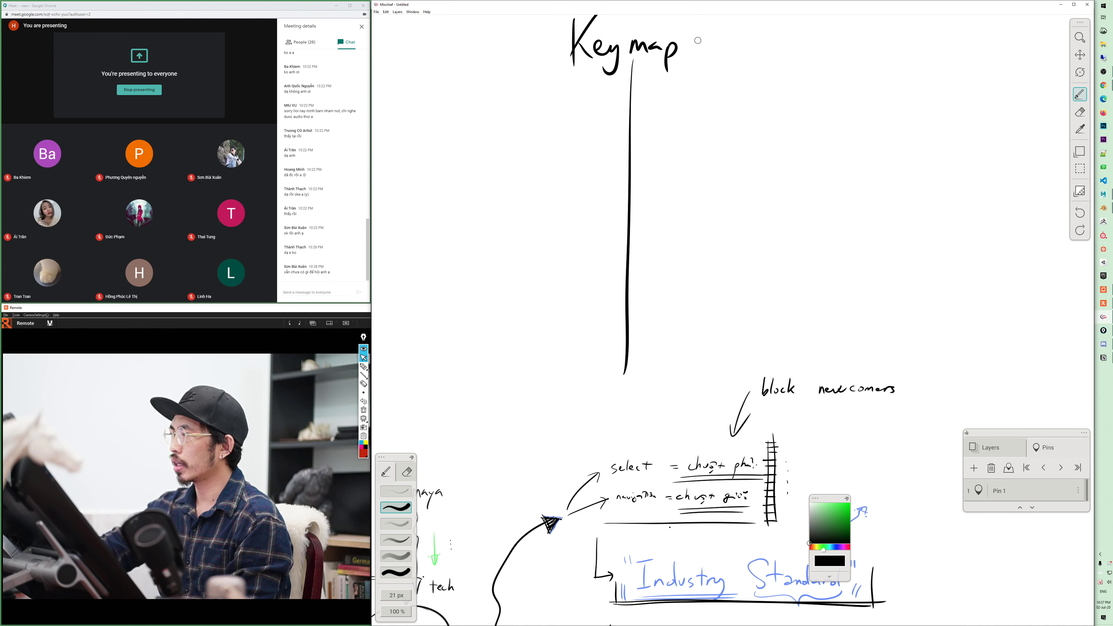
mouse_move(710, 19)
mouse_down()
mouse_move(682, 83)
mouse_move(748, 59)
mouse_up()
drag(743, 44, 780, 57)
drag(780, 48, 799, 51)
drag(790, 47, 794, 70)
drag(843, 24, 816, 89)
mouse_move(859, 46)
mouse_down()
mouse_move(852, 66)
mouse_move(863, 57)
mouse_up()
drag(864, 49, 911, 58)
drag(901, 44, 919, 42)
drag(931, 49, 942, 58)
drag(947, 42, 946, 58)
drag(965, 49, 962, 56)
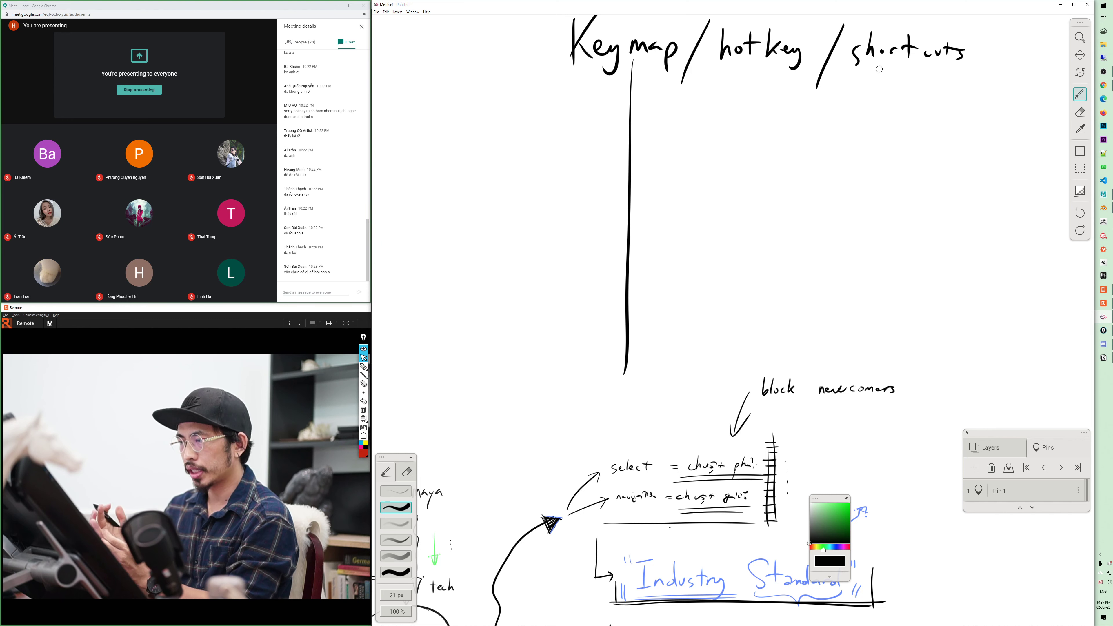
- Draw a long underline beneath the title and write Blender in the left column
drag(449, 83, 1035, 90)
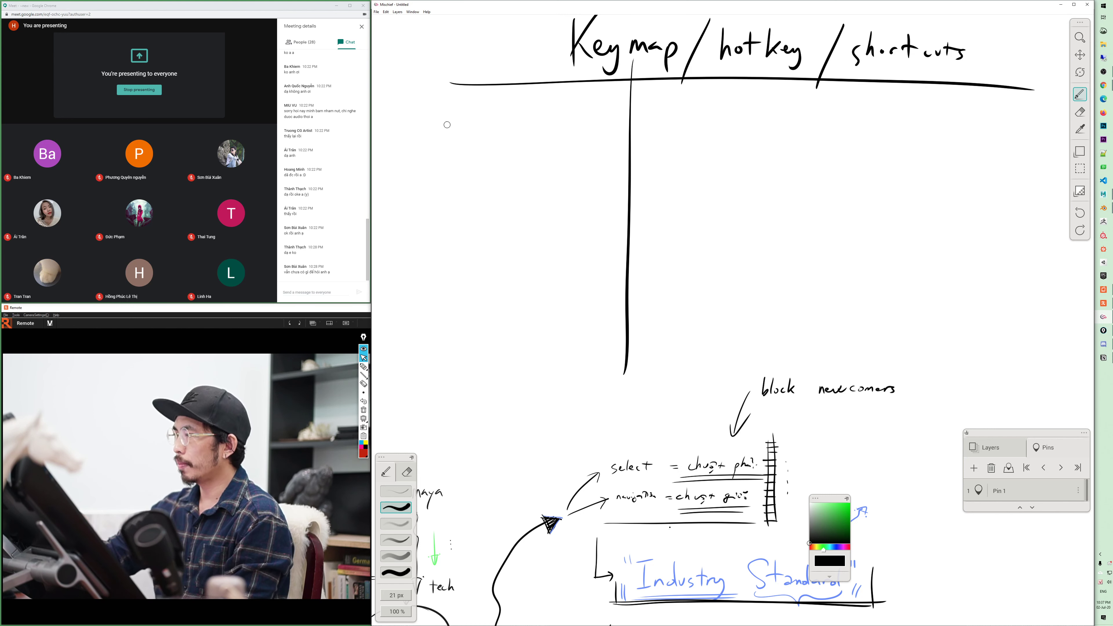
drag(413, 102, 415, 136)
mouse_move(435, 99)
mouse_down()
mouse_move(432, 134)
mouse_move(505, 123)
mouse_up()
- Write 'Industry Standard' as the right column heading
drag(715, 106, 751, 104)
drag(714, 131, 805, 149)
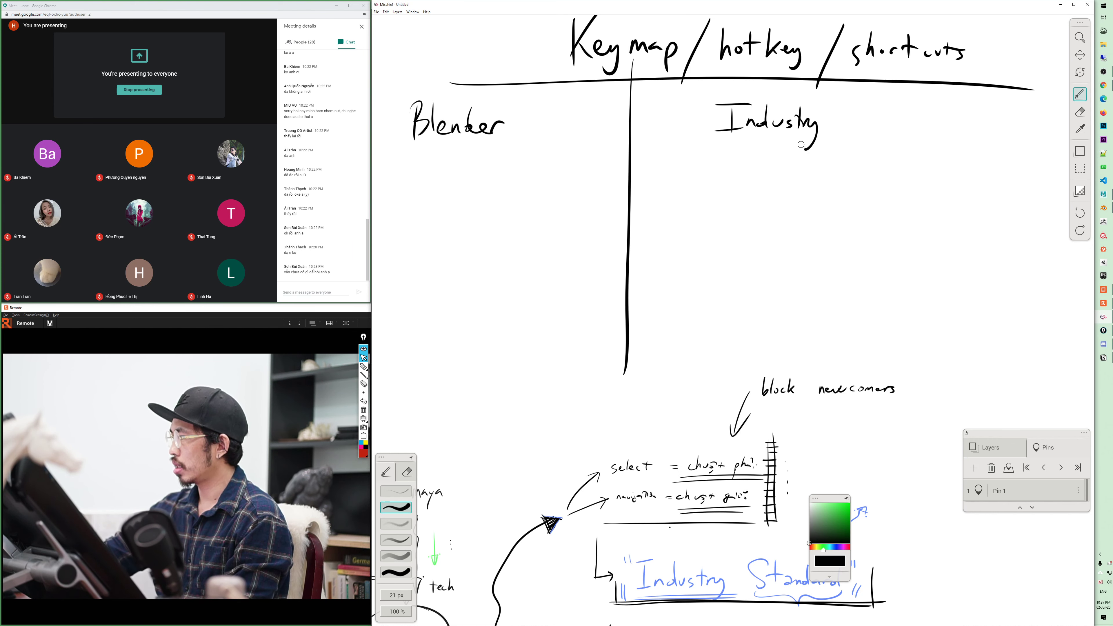
drag(859, 101, 843, 129)
mouse_move(872, 100)
mouse_down()
mouse_move(876, 128)
mouse_move(885, 112)
mouse_up()
drag(885, 117, 948, 134)
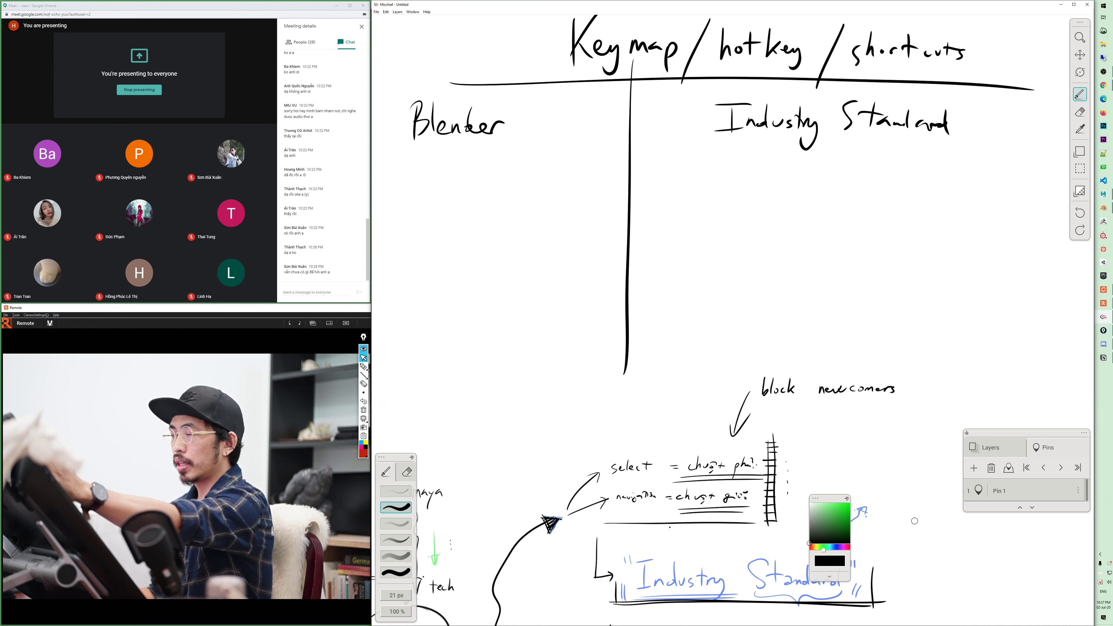
key(super)
key(alt+Tab)
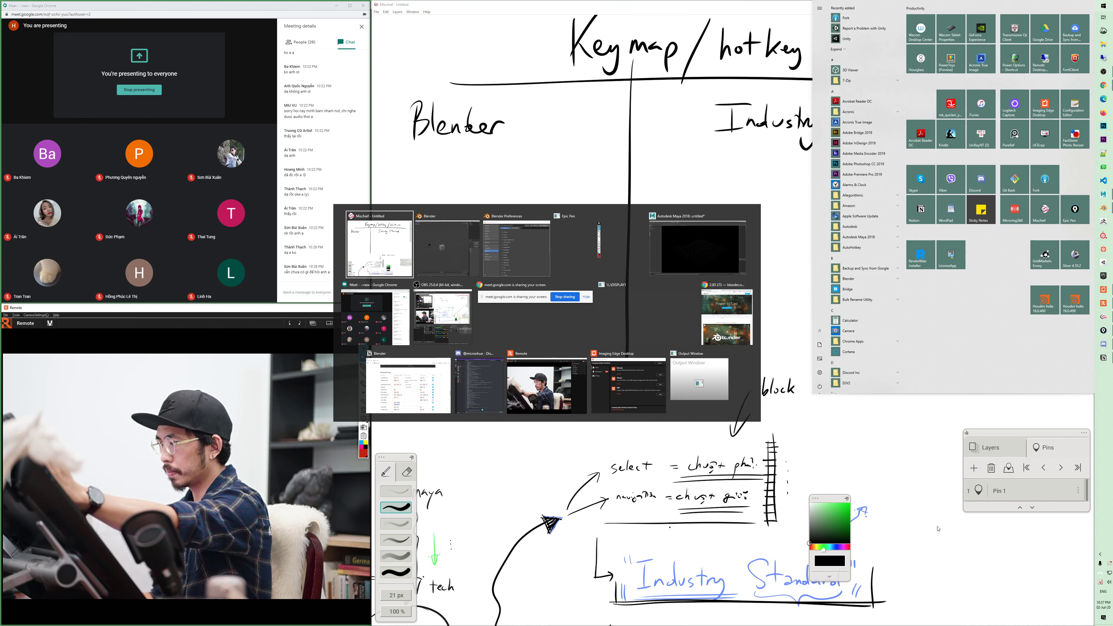
- Move the Hourglass timer to the top right, uncovering shortcuts, and start the countdown
key(super)
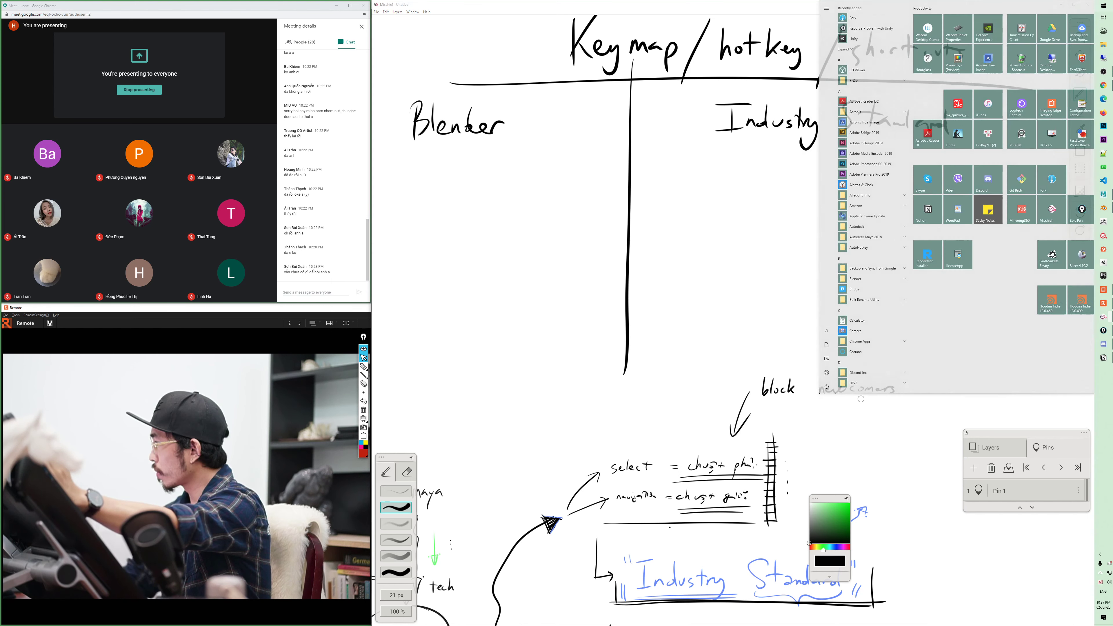
key(super)
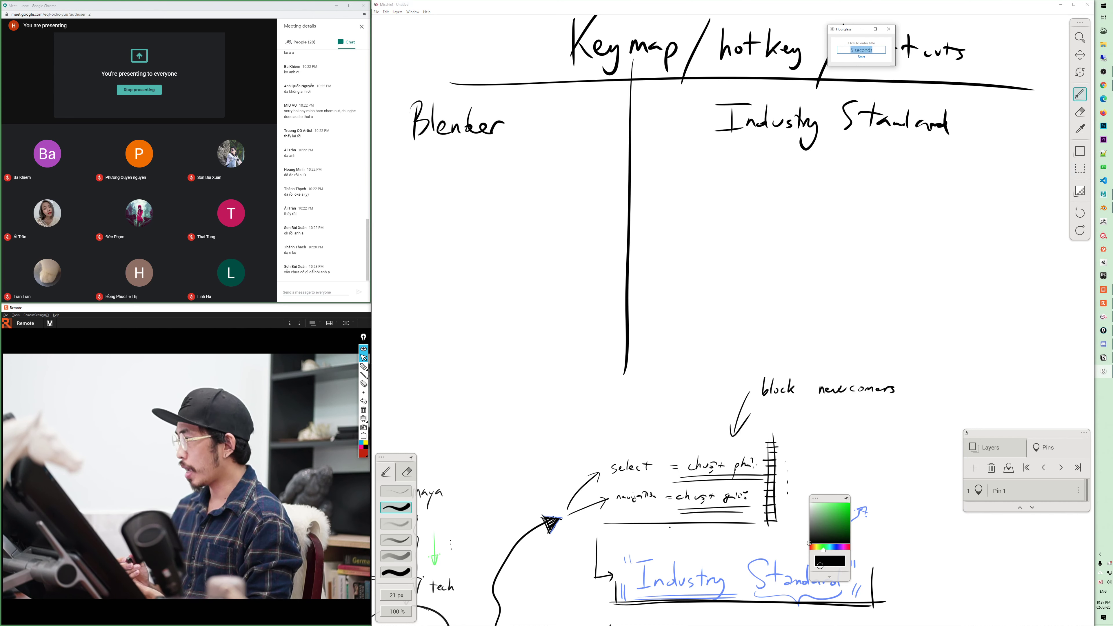
drag(850, 31, 1016, 28)
key(Return)
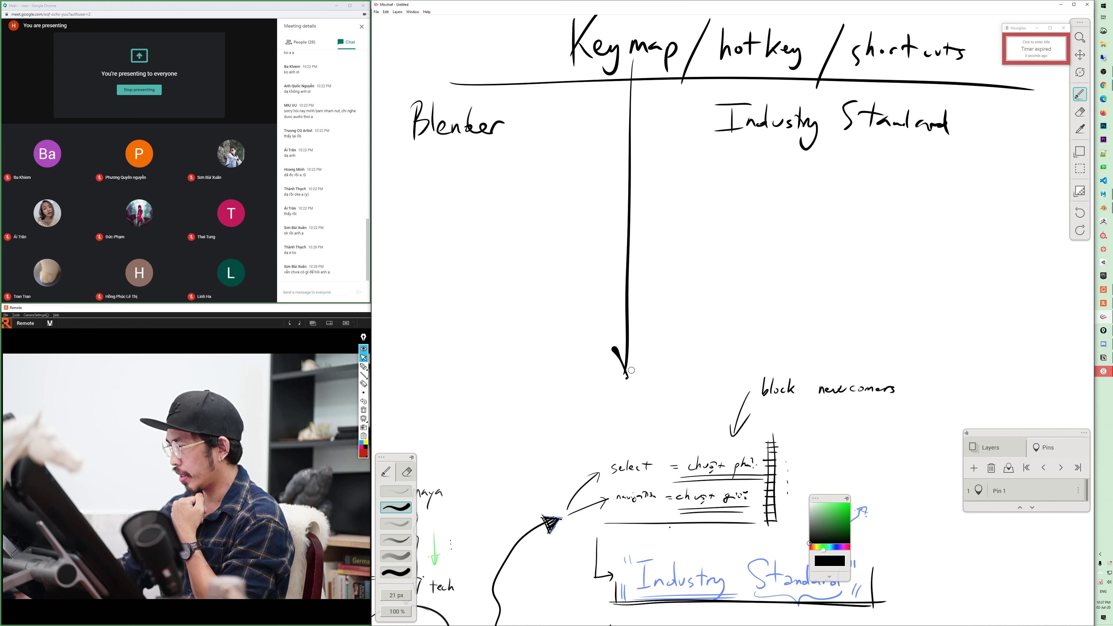
- Add an arrowhead to the divider and box Blender with an arrow from the title
drag(612, 348, 647, 343)
click(836, 551)
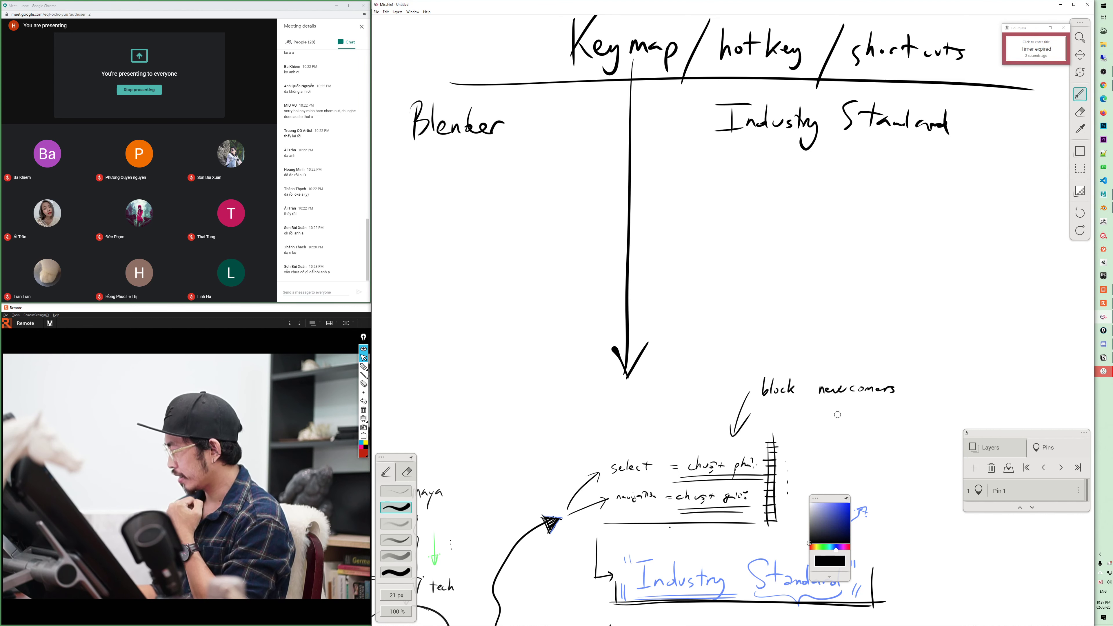
drag(391, 161, 595, 149)
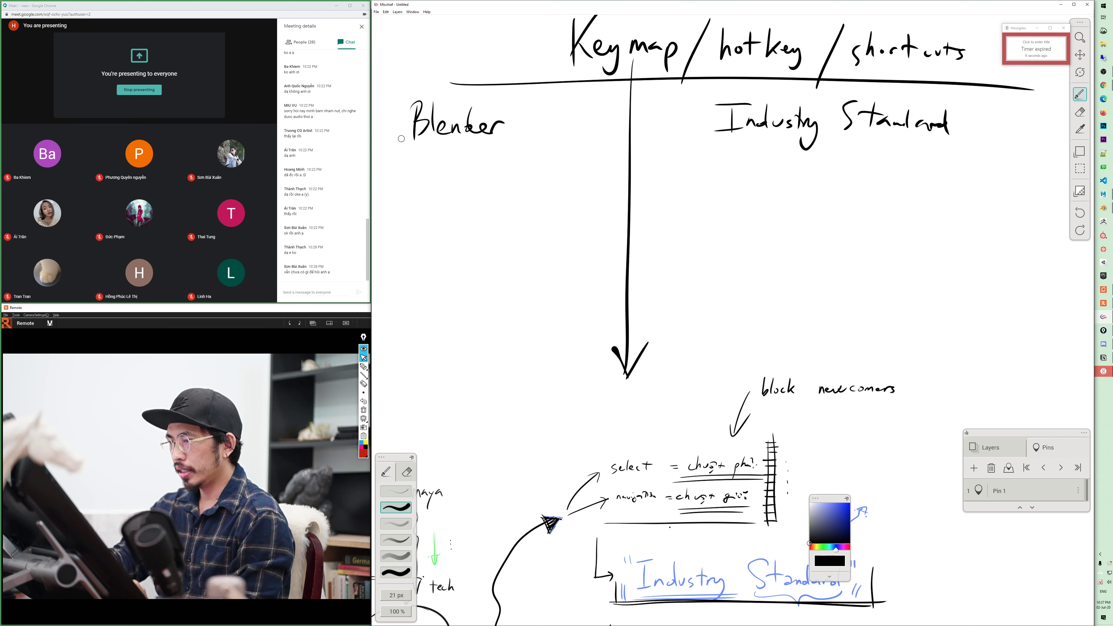
drag(554, 57, 521, 108)
mouse_move(395, 98)
mouse_down()
mouse_move(396, 153)
mouse_move(550, 151)
mouse_up()
drag(390, 95, 543, 92)
drag(530, 103, 534, 152)
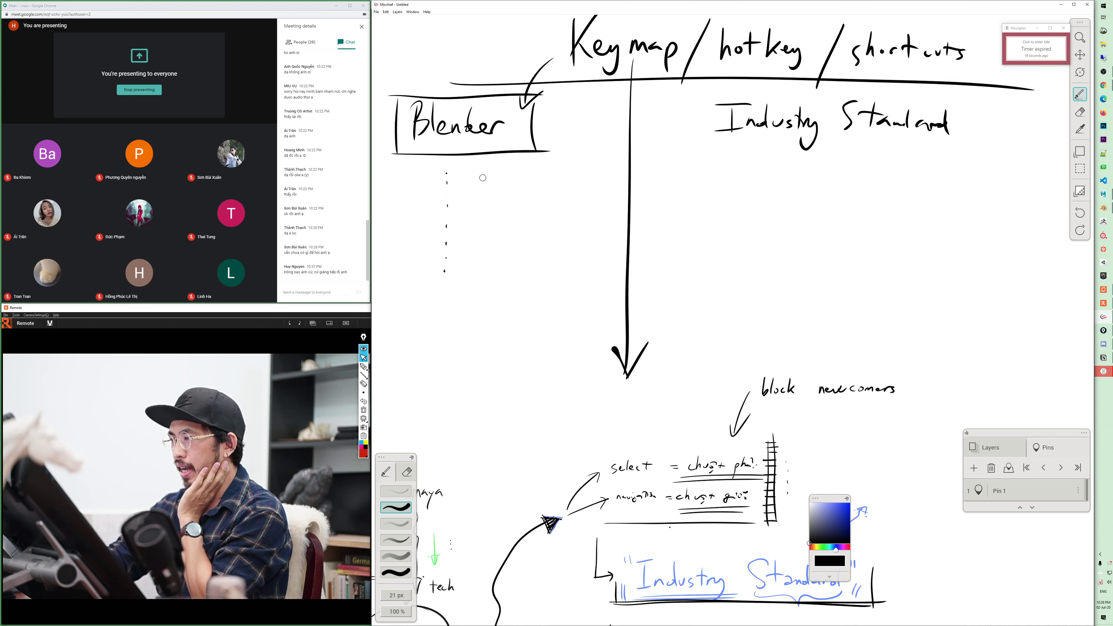
- Write an X with 'delete' beside it below Blender, plus a column of dots
mouse_move(467, 167)
mouse_down()
mouse_move(487, 190)
mouse_move(466, 189)
mouse_up()
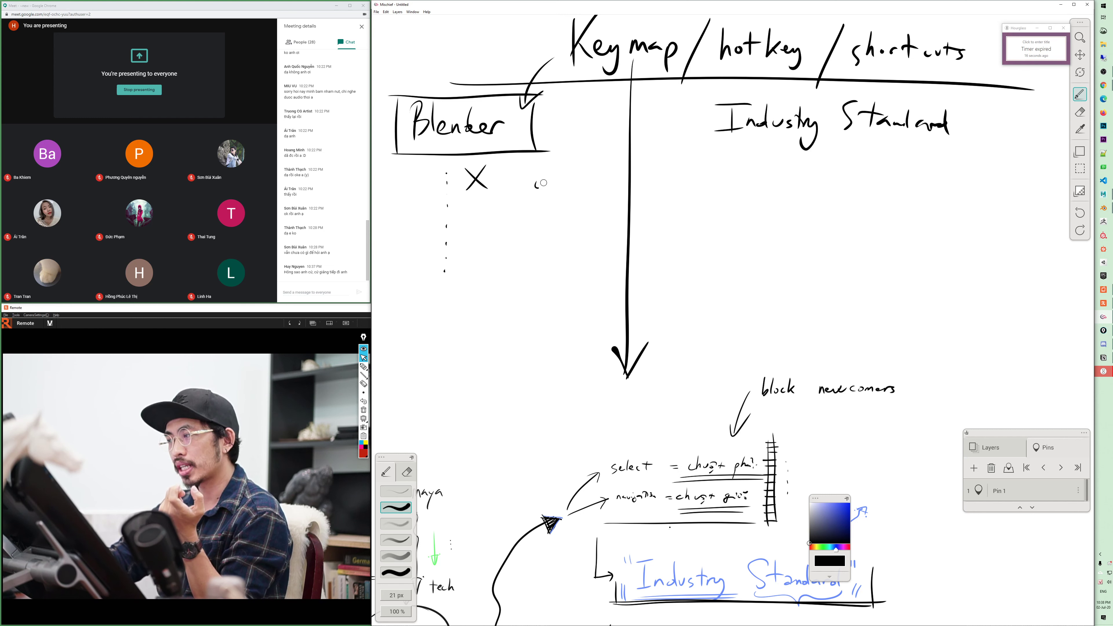
drag(543, 180, 540, 168)
drag(548, 183, 559, 184)
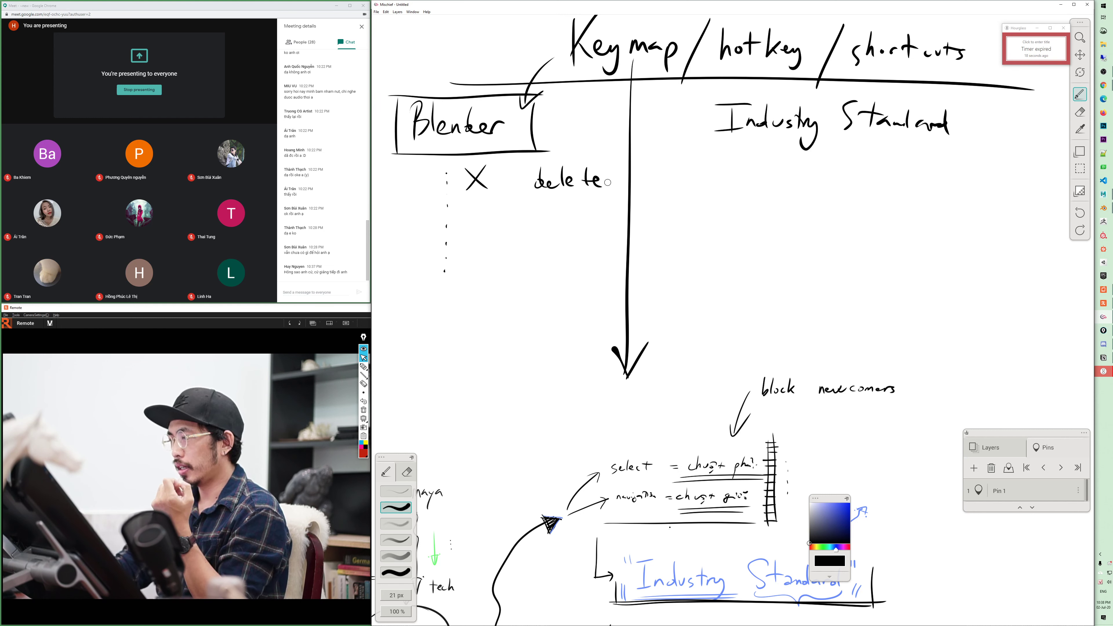
click(490, 205)
click(489, 212)
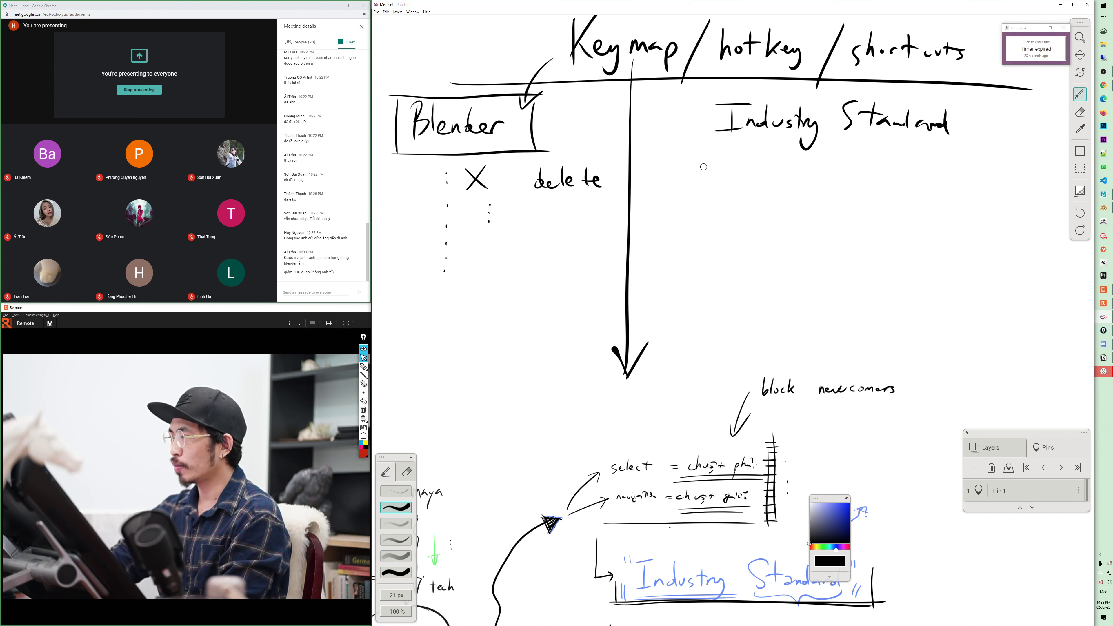
- Add a left-pointing arrow with '/del' and write 'delete' after the colon
mouse_move(683, 166)
mouse_down()
mouse_move(689, 184)
mouse_move(719, 194)
mouse_move(761, 186)
mouse_up()
drag(772, 163, 770, 188)
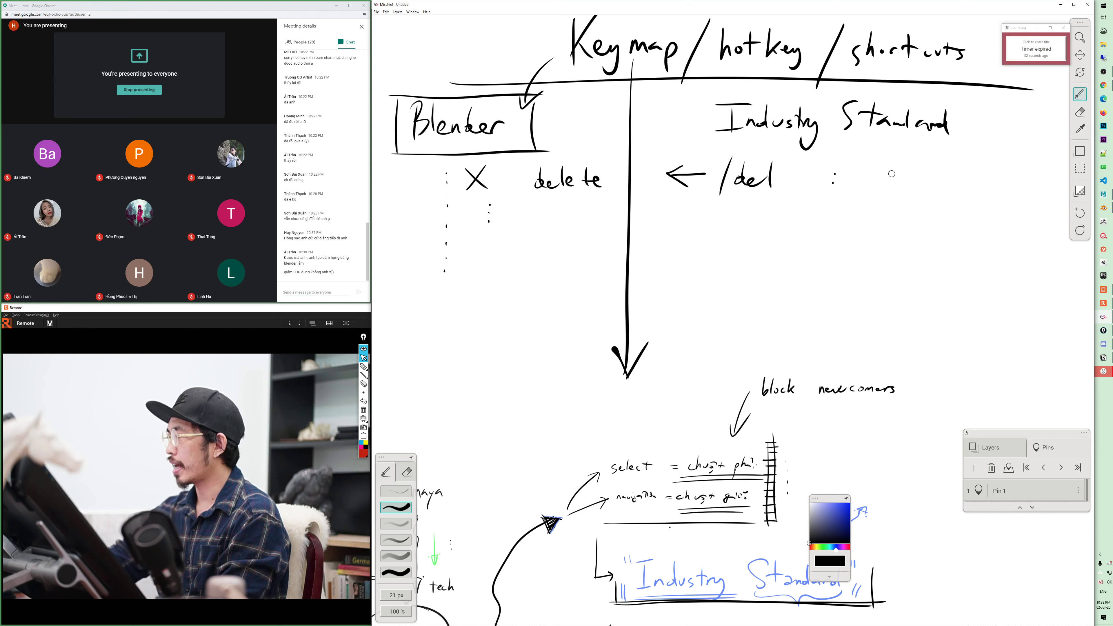
drag(900, 173, 905, 153)
drag(908, 179, 928, 184)
drag(935, 179, 954, 184)
drag(961, 178, 978, 183)
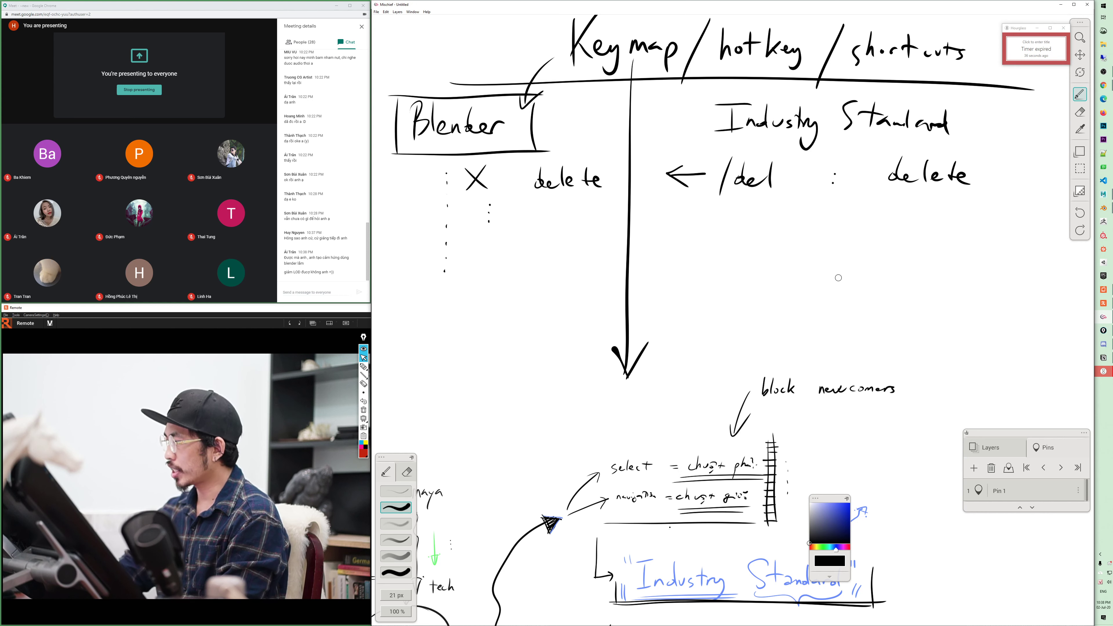
- Write 'B : soft selection' and an 'O' key with an arrow pointing up at it
drag(846, 274, 838, 290)
drag(854, 279, 861, 302)
drag(855, 282, 887, 291)
drag(873, 281, 967, 287)
drag(977, 265, 973, 285)
drag(966, 276, 1015, 290)
drag(693, 258, 701, 288)
click(753, 285)
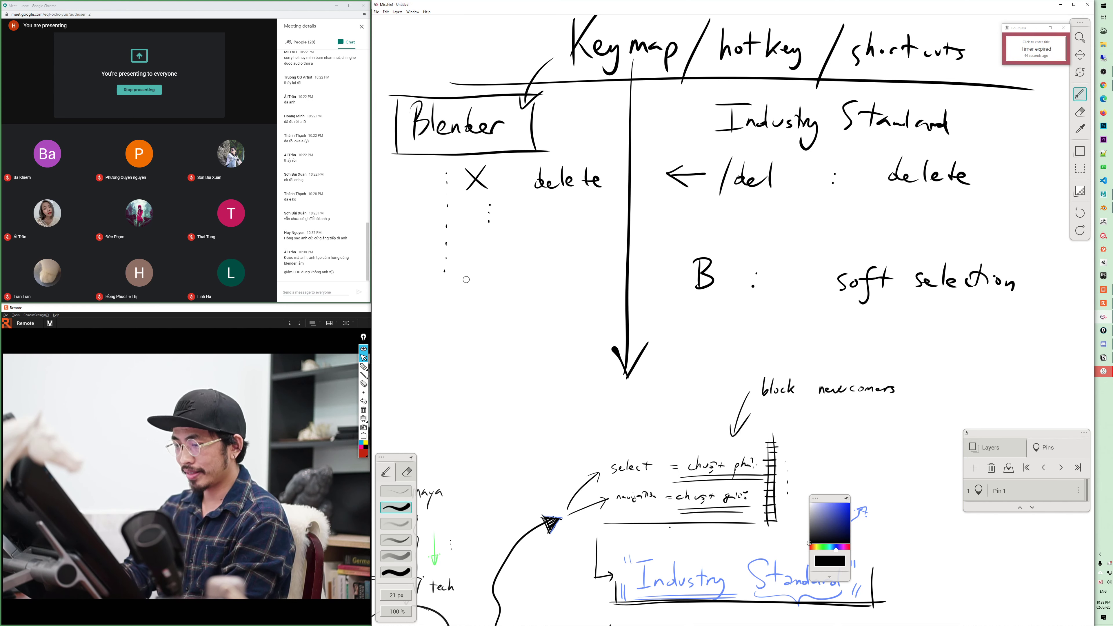
drag(471, 266, 462, 268)
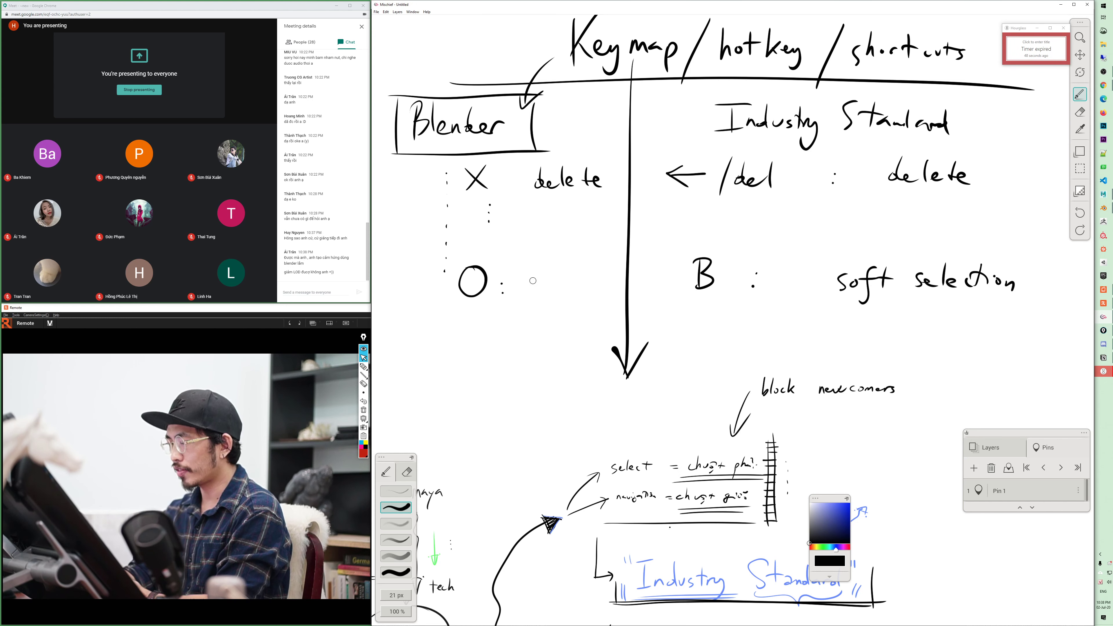
mouse_move(481, 307)
mouse_down()
mouse_move(488, 326)
mouse_move(541, 304)
mouse_up()
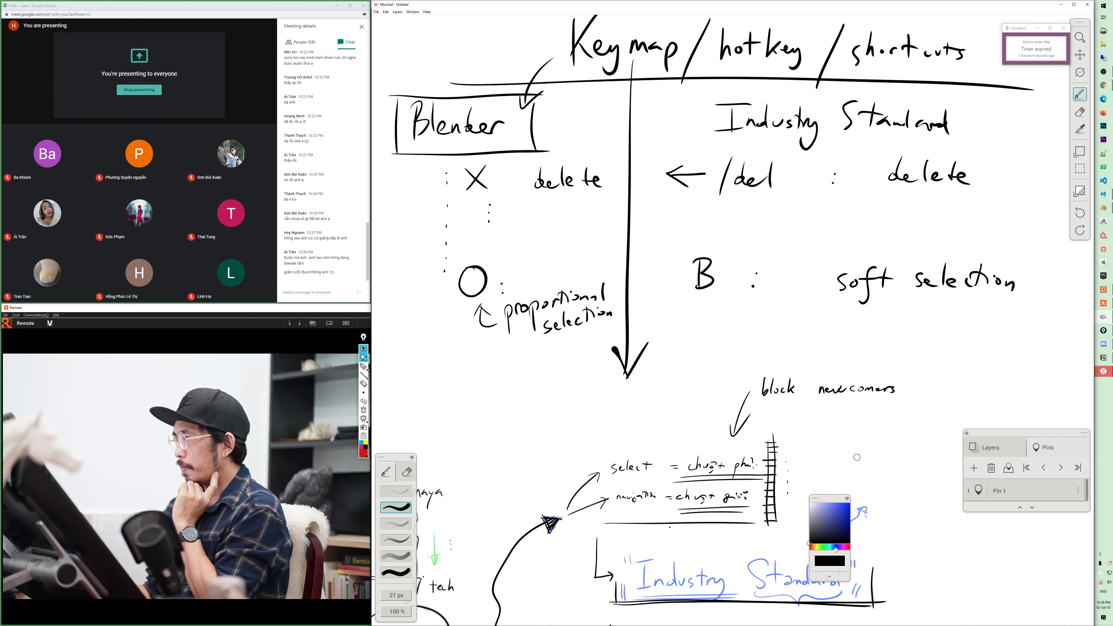
scroll(825, 499, up, 3)
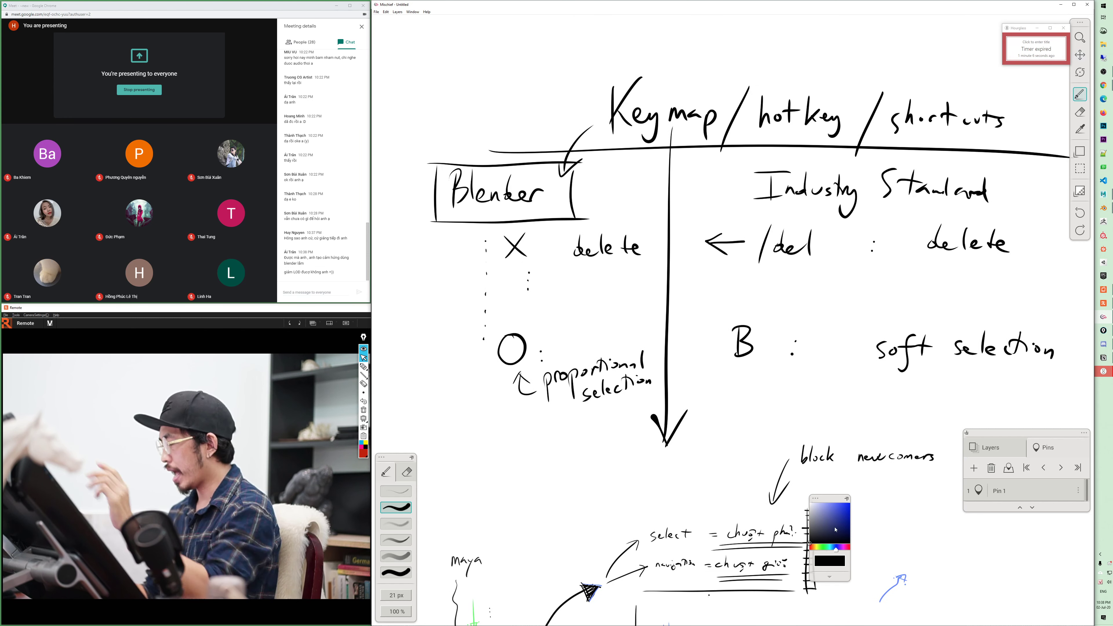
- Switch to bright green and label the columns 'A.' before Blender and 'B.' before Industry Standard
drag(819, 549, 826, 549)
click(836, 502)
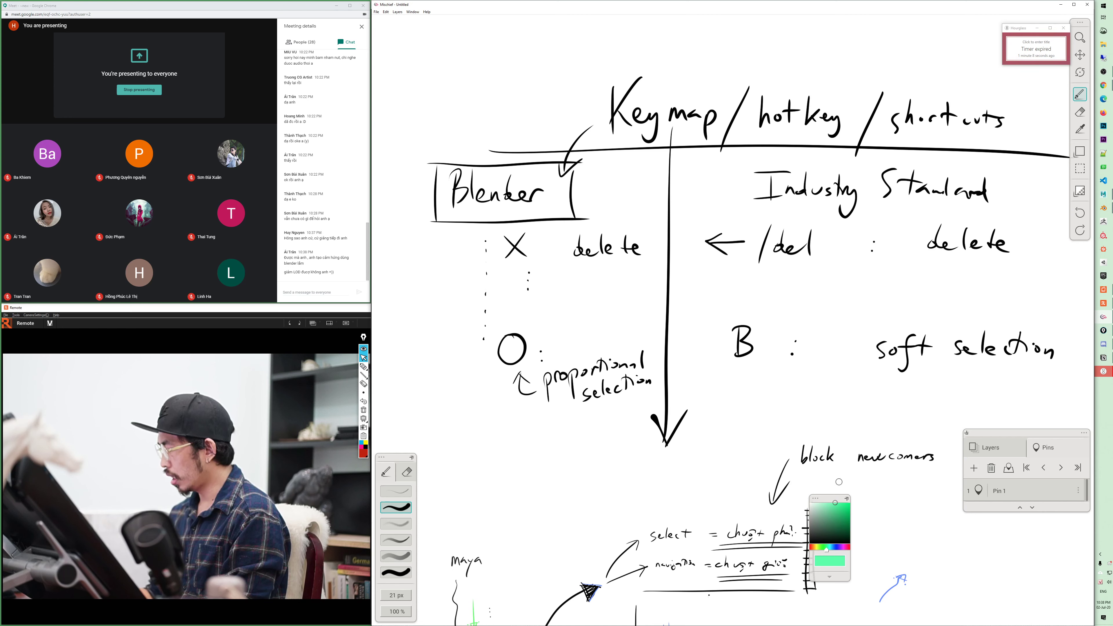
drag(405, 167, 418, 201)
drag(397, 189, 415, 187)
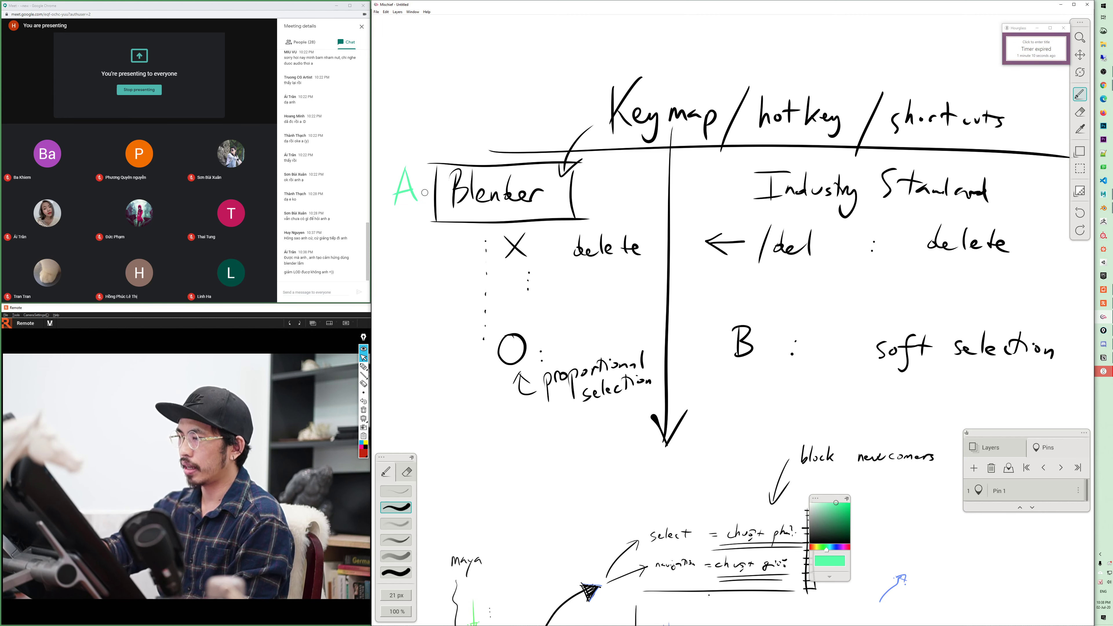
click(423, 195)
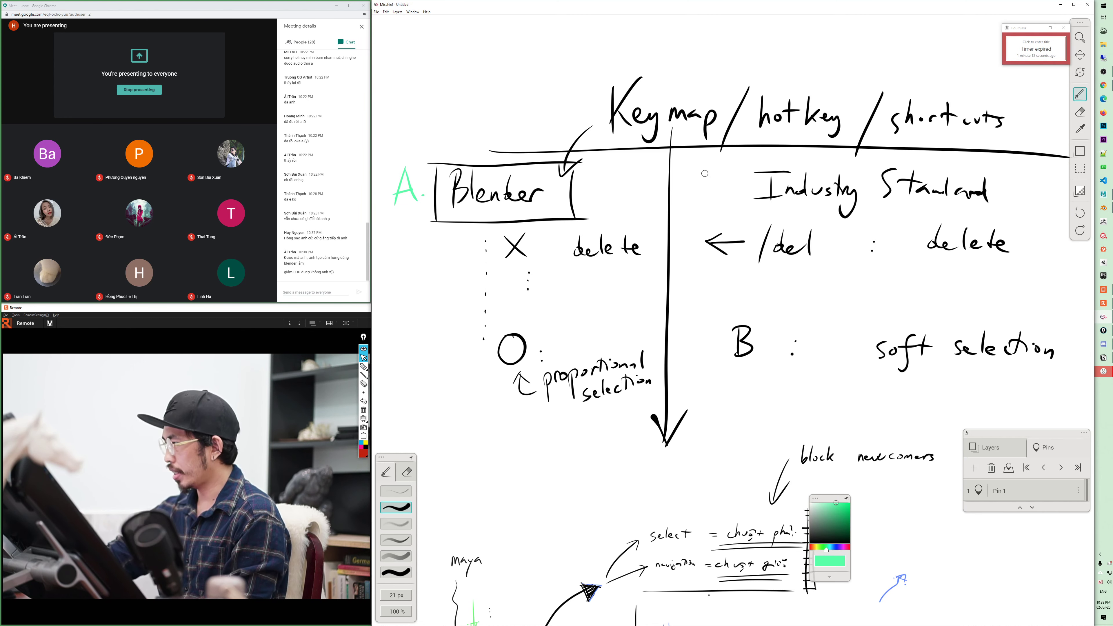
drag(703, 160, 704, 194)
drag(701, 162, 710, 195)
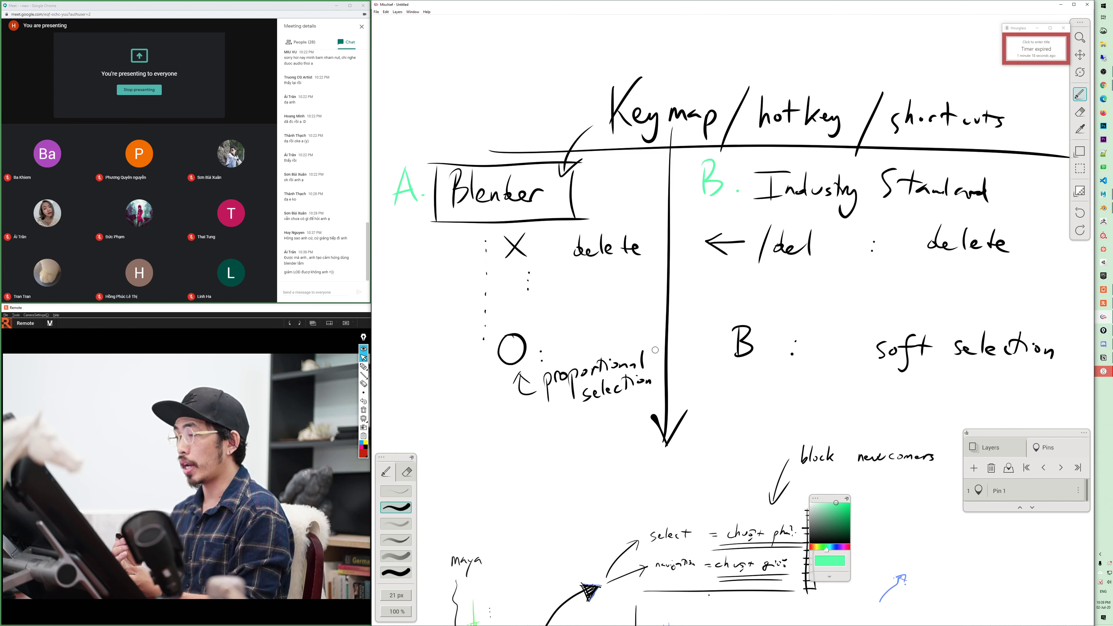
- Draw green vertical lines down the Blender and Industry Standard columns, with dashes beside Blender
drag(456, 234, 455, 438)
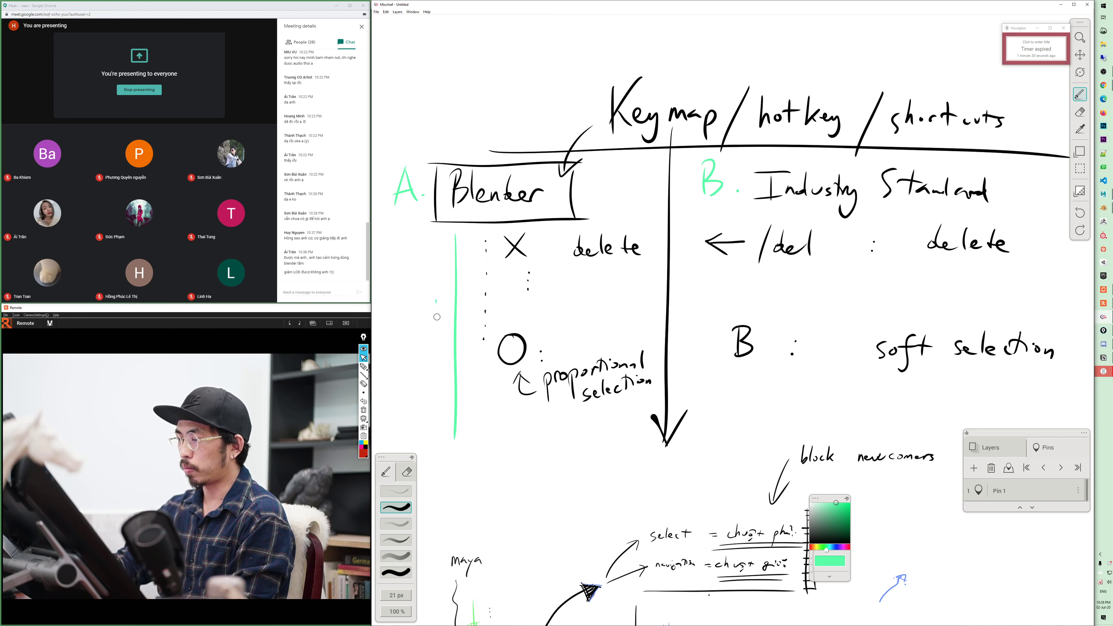
drag(438, 320, 438, 328)
drag(438, 344, 438, 353)
drag(436, 375, 435, 394)
drag(705, 232, 702, 421)
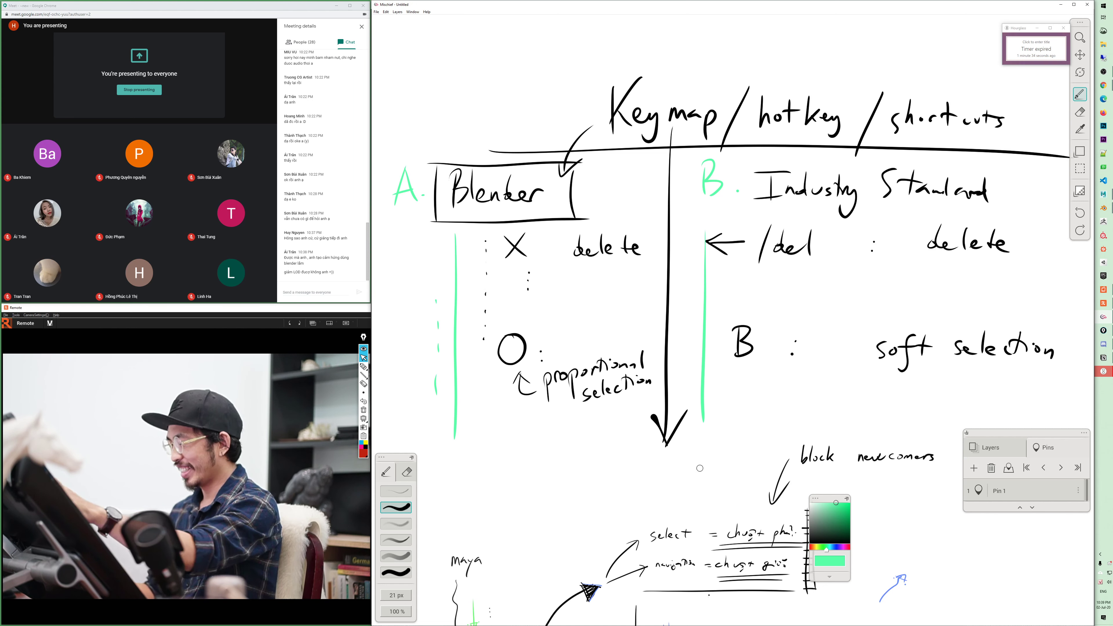
- Switch to blue-purple ink, underline the second lower note, and add purple lines beside the green ones
key(space)
drag(700, 468, 697, 465)
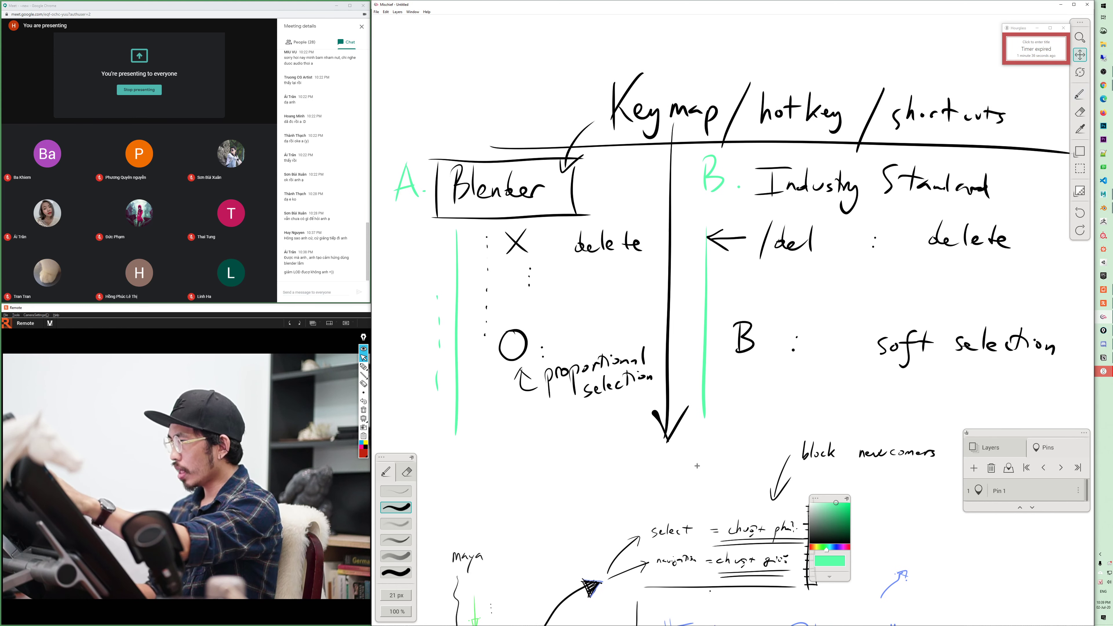
click(838, 548)
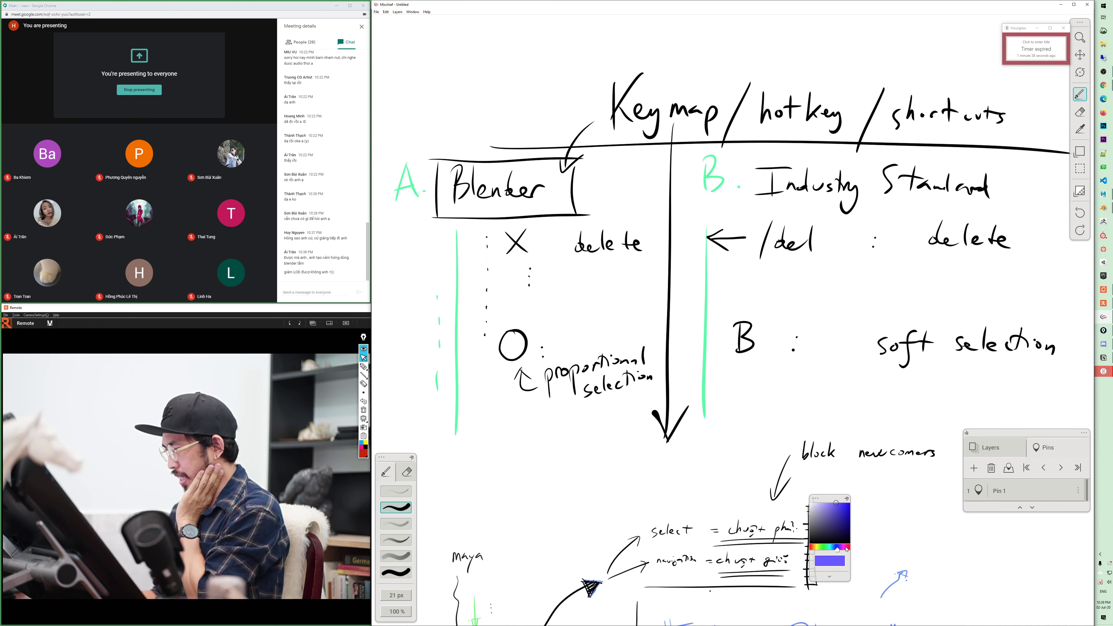
drag(717, 571, 799, 569)
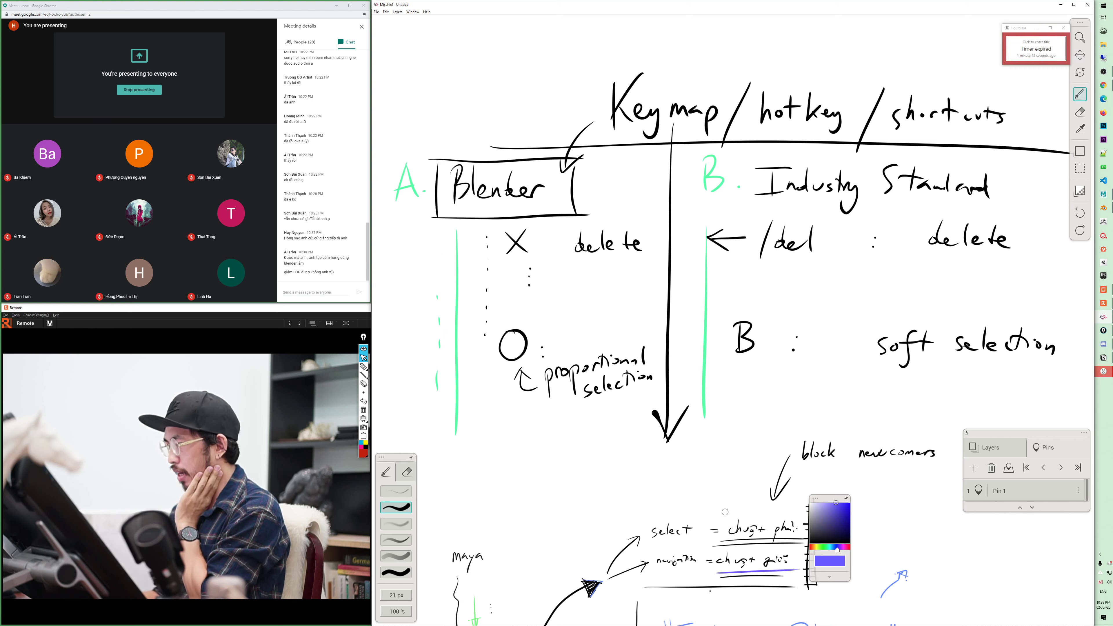
mouse_move(463, 230)
mouse_down()
mouse_move(458, 431)
mouse_move(471, 449)
mouse_up()
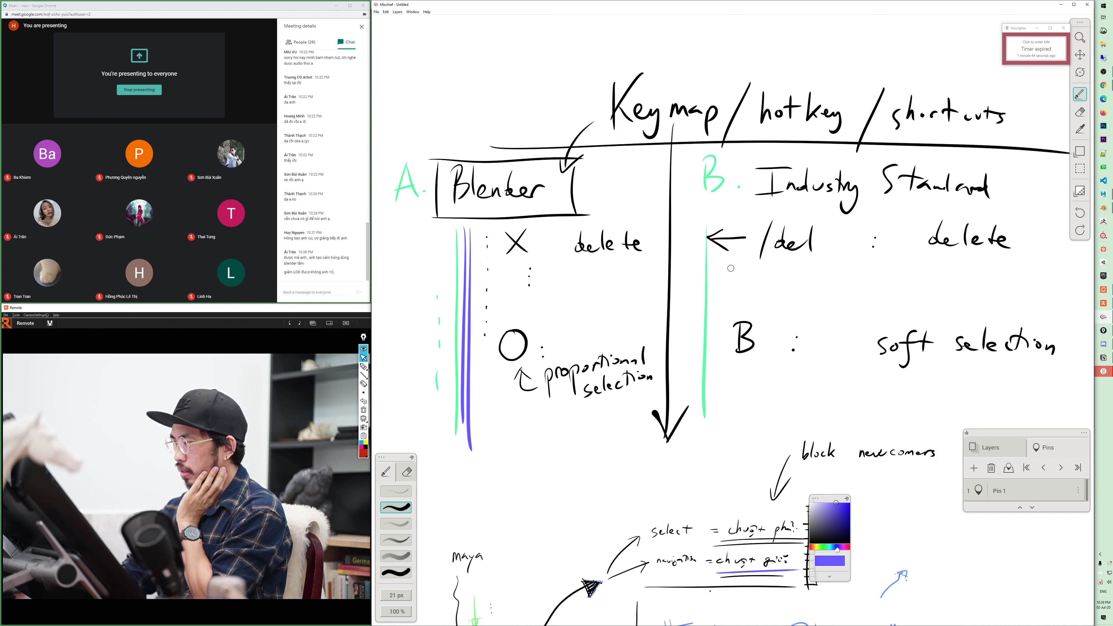
mouse_move(696, 226)
mouse_down()
mouse_move(700, 430)
mouse_move(689, 422)
mouse_up()
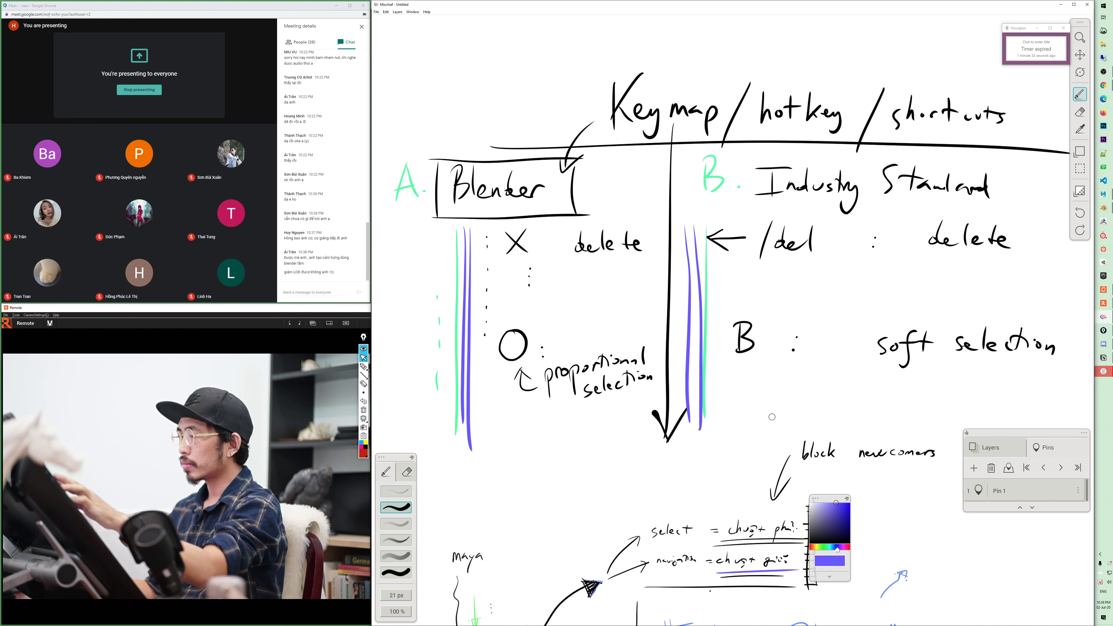
- Add a purple arrow at Blender, underline Industry Standard twice, and arrow and circle the A. label
drag(763, 411, 799, 424)
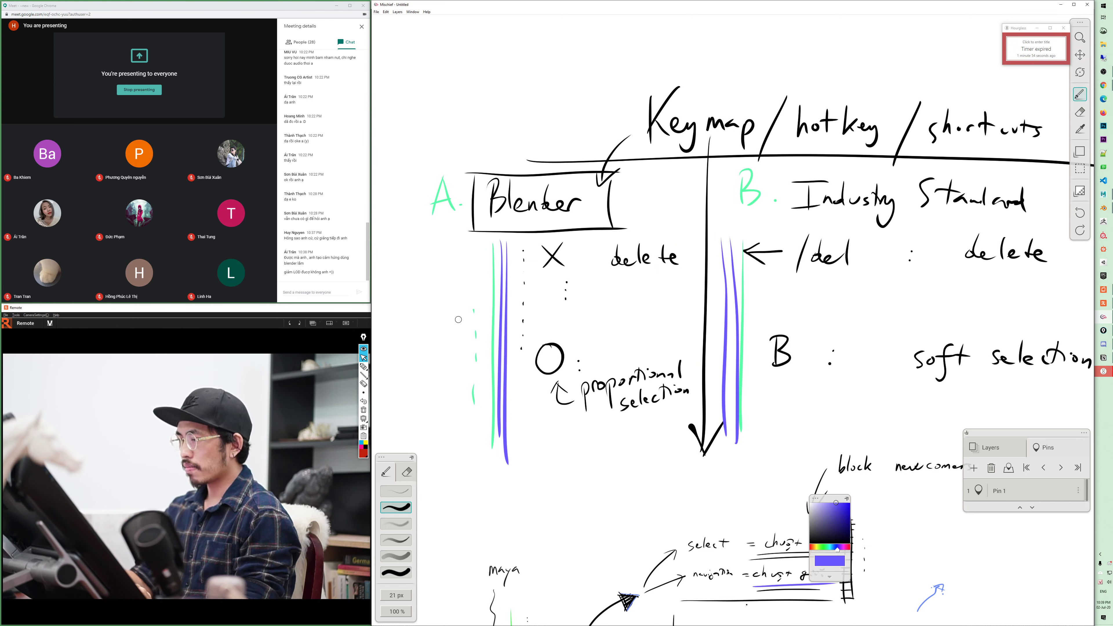
drag(420, 331, 439, 349)
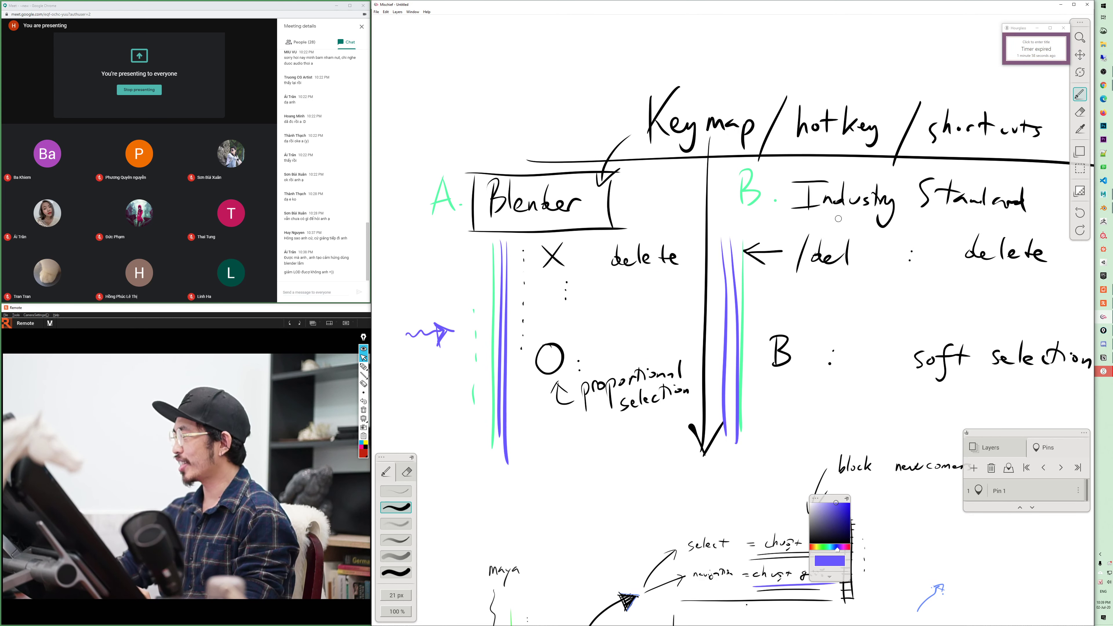
drag(781, 219, 1058, 222)
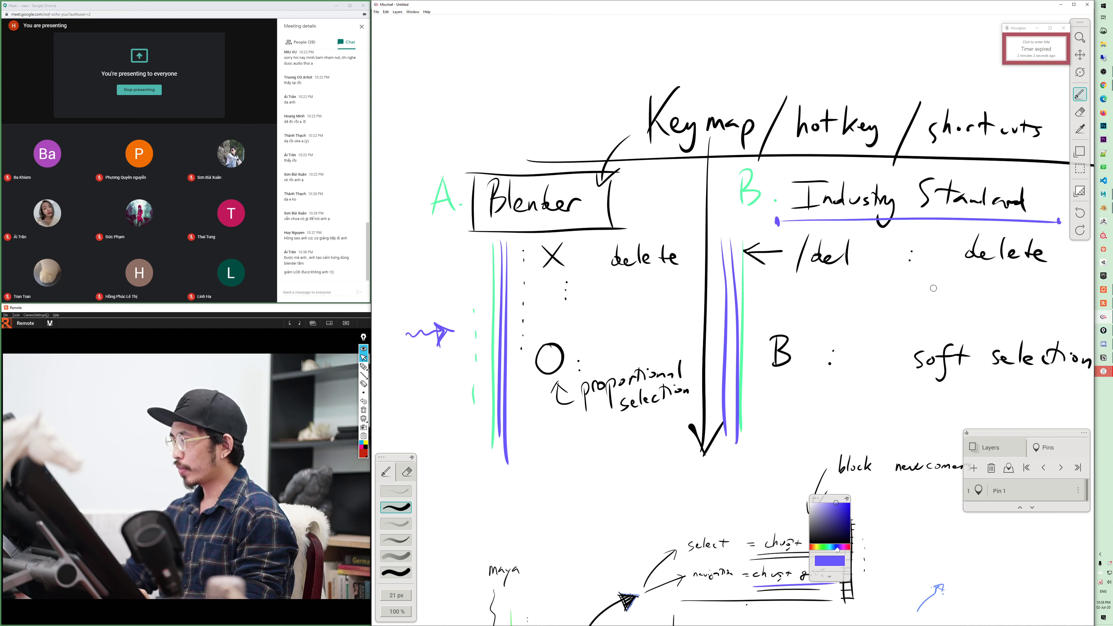
mouse_move(457, 117)
mouse_down()
mouse_move(468, 137)
mouse_move(450, 147)
mouse_move(462, 137)
mouse_up()
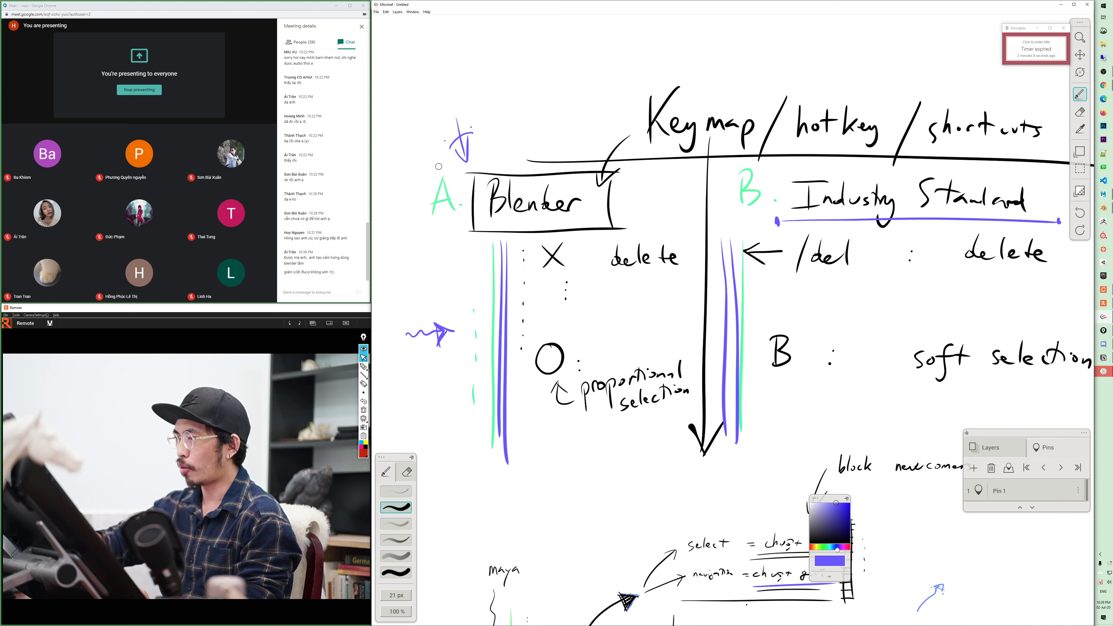
drag(439, 166, 465, 151)
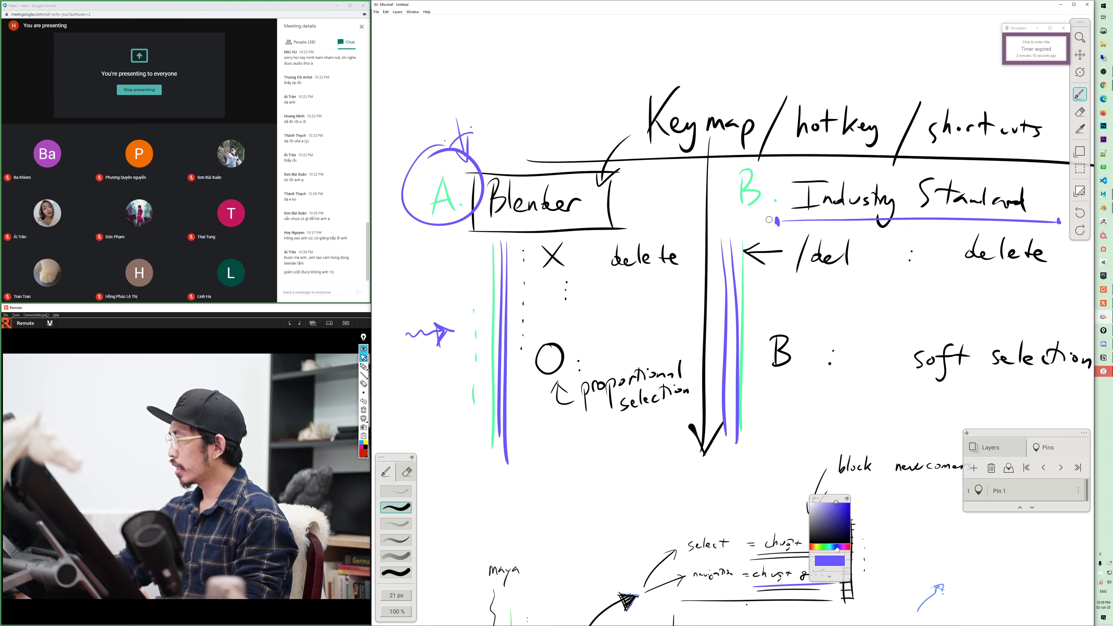
drag(769, 219, 1028, 224)
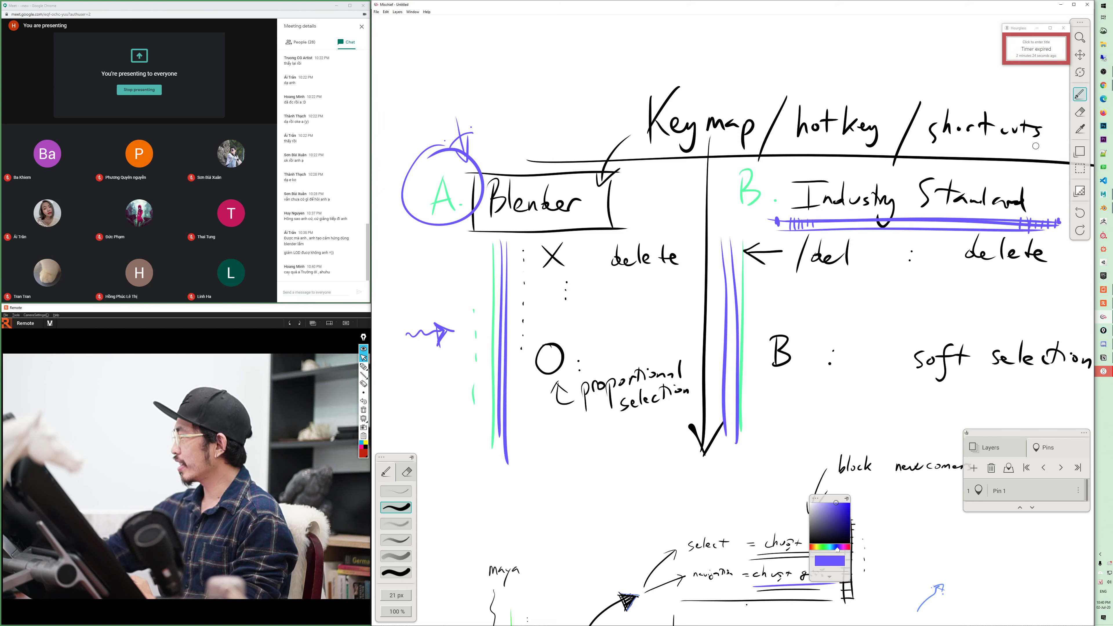
- Draw a purple arrow with a filled arrowhead pointing at Standard
drag(1042, 144, 1011, 180)
drag(1008, 171, 1037, 170)
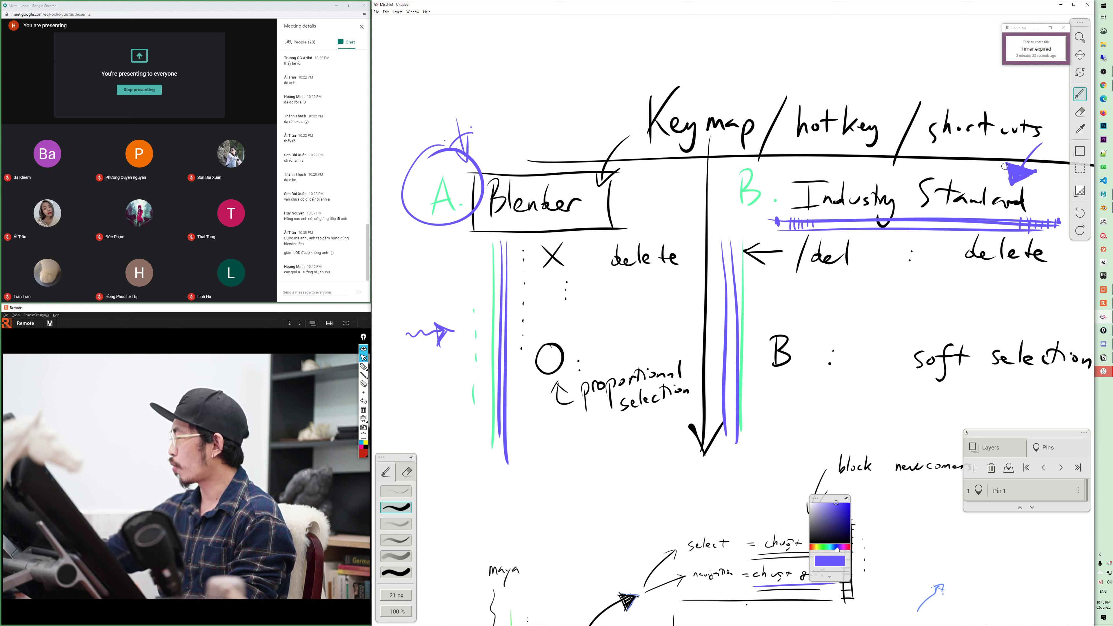
drag(1004, 166, 1021, 184)
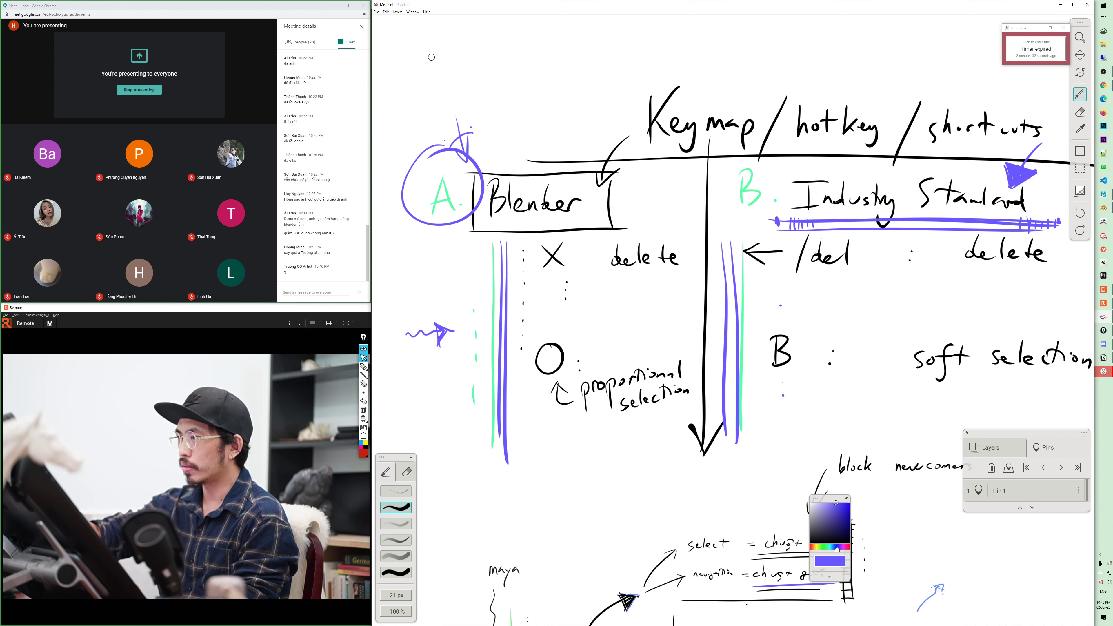
- Write 'tuts youtube' at the top-left, underline the X, and draw a long left line
drag(431, 51, 434, 92)
mouse_move(414, 83)
mouse_down()
mouse_move(454, 68)
mouse_move(463, 81)
mouse_move(507, 79)
mouse_up()
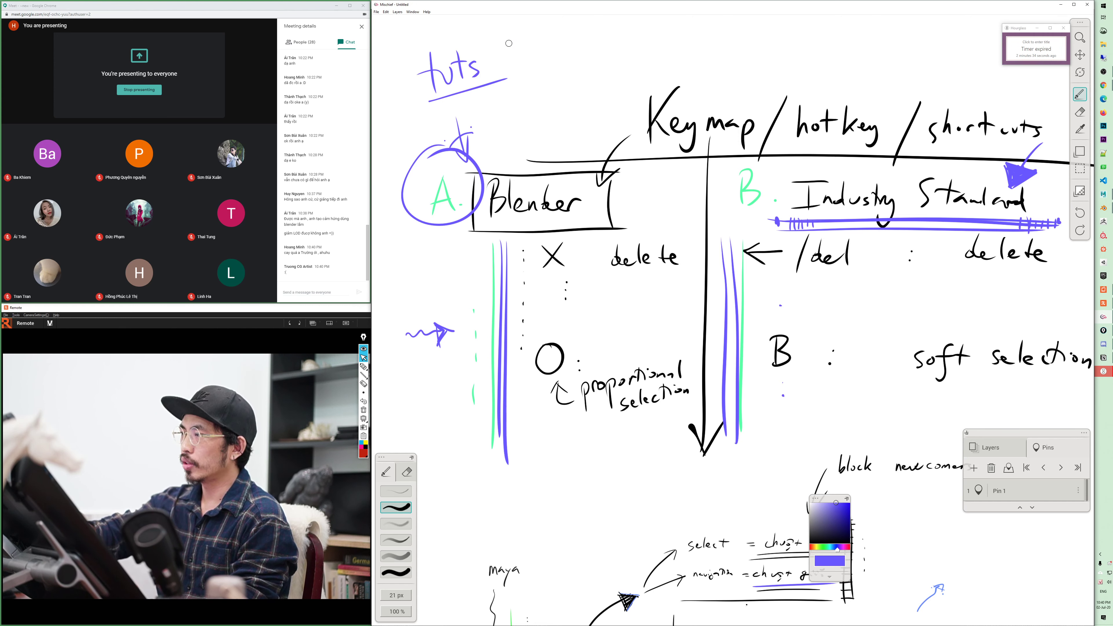
mouse_move(509, 38)
mouse_down()
mouse_move(510, 55)
mouse_move(562, 42)
mouse_up()
drag(563, 38, 573, 41)
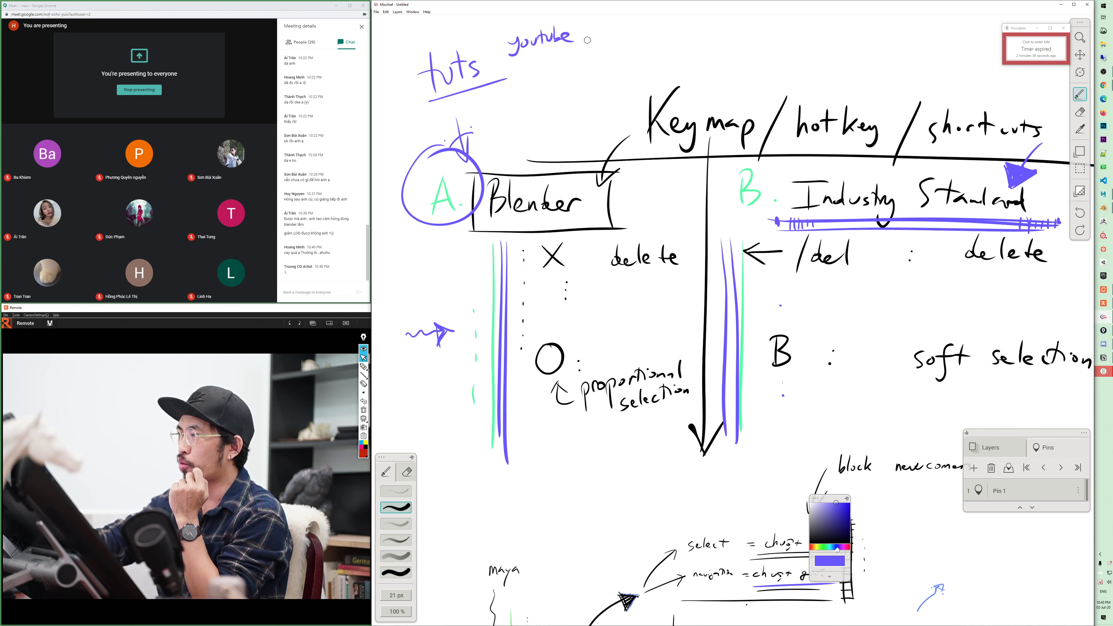
drag(535, 279, 572, 277)
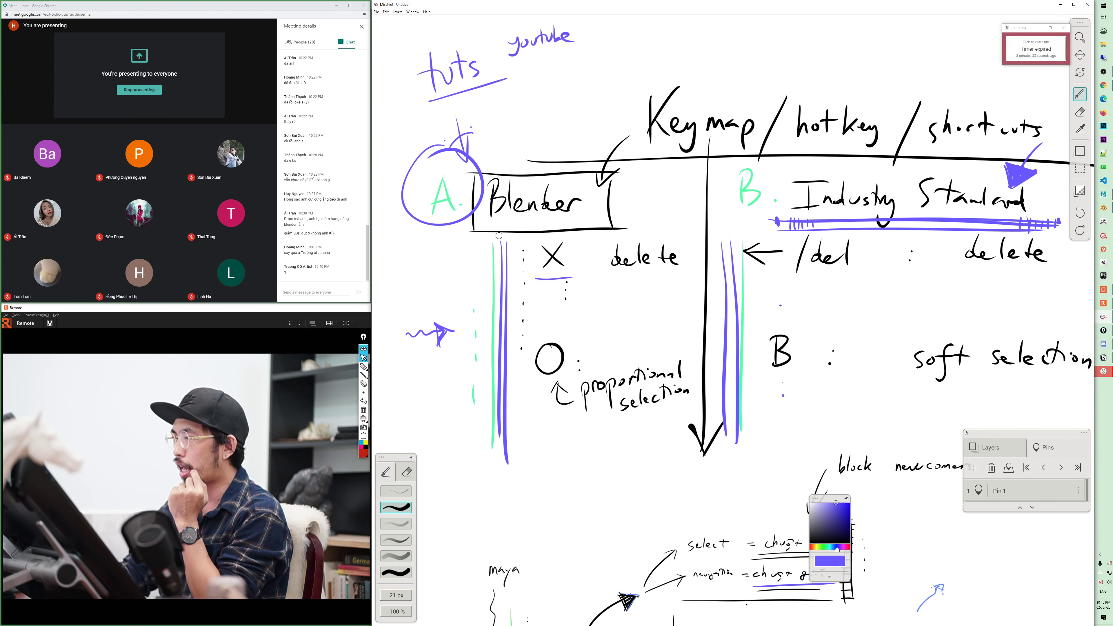
drag(398, 142, 400, 452)
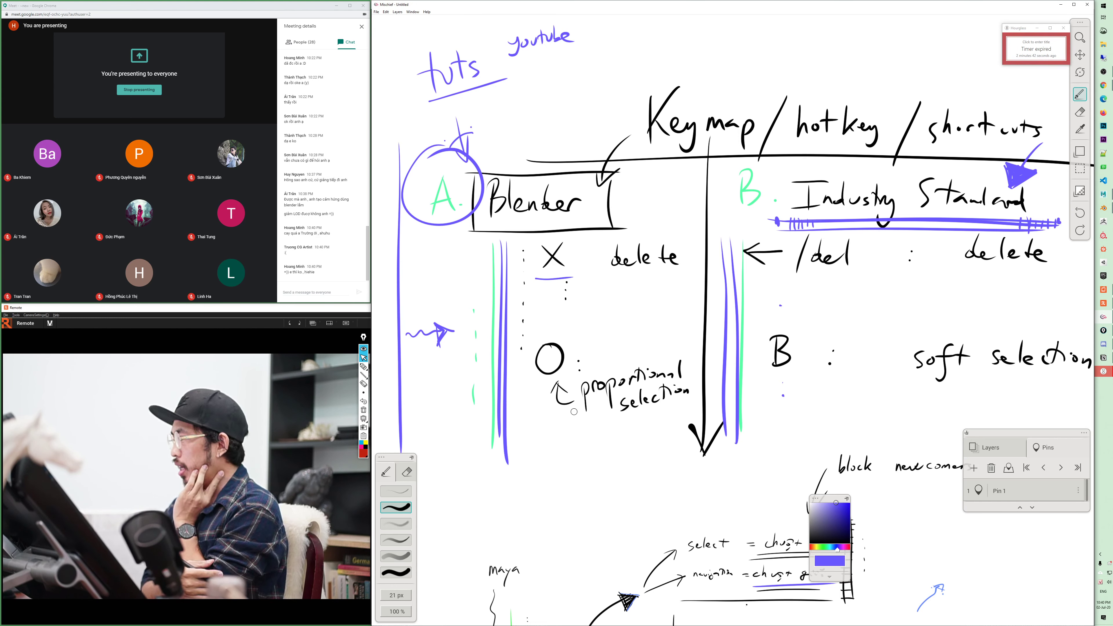
- Reposition the board around the keymap notes and pick dark navy ink
scroll(760, 462, down, 2)
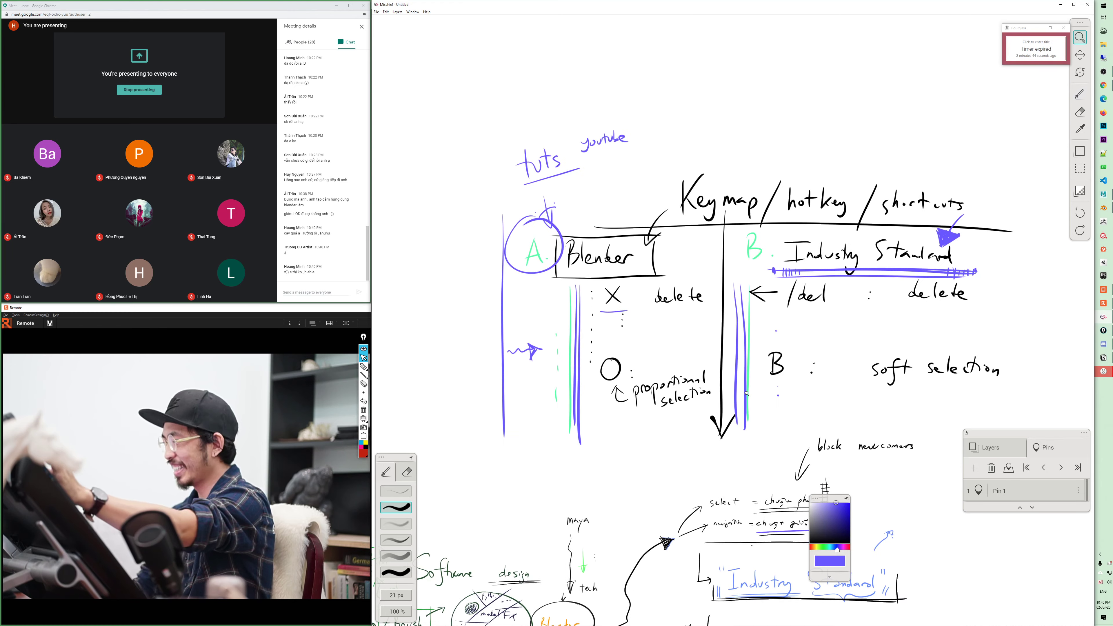
scroll(759, 461, down, 2)
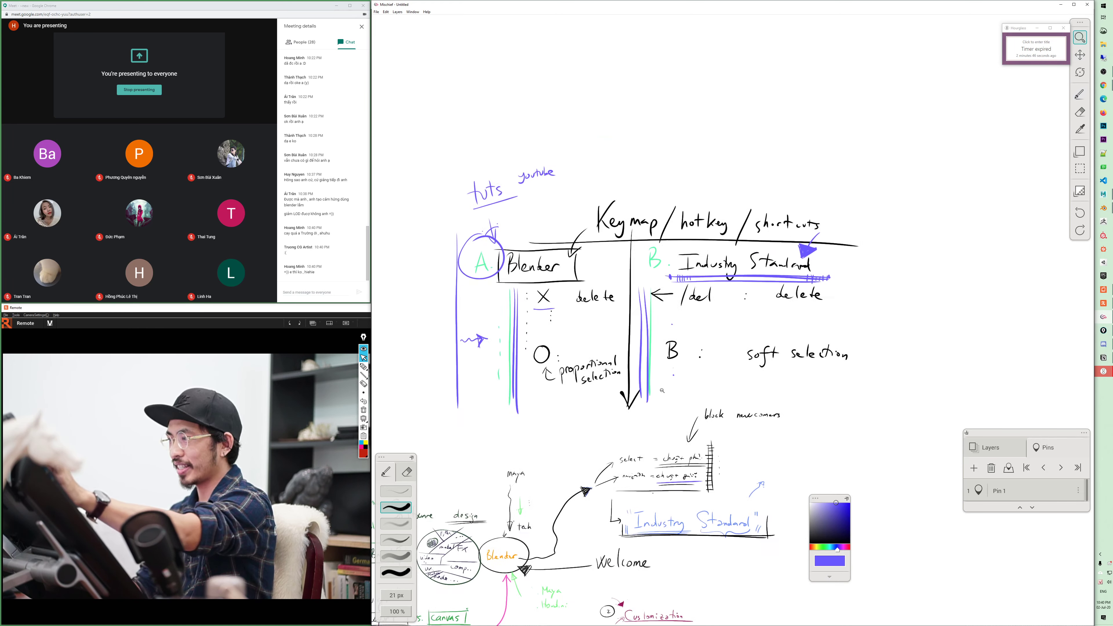
mouse_move(760, 462)
mouse_down()
mouse_move(743, 353)
mouse_move(865, 363)
mouse_up()
scroll(743, 353, up, 2)
scroll(765, 417, up, 2)
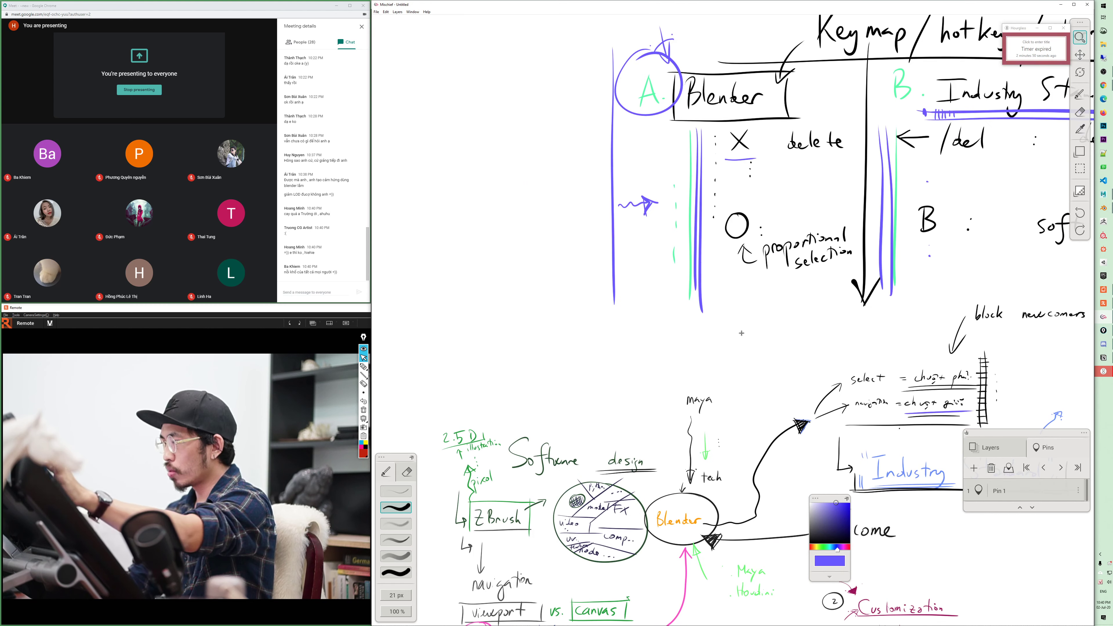
scroll(766, 417, up, 2)
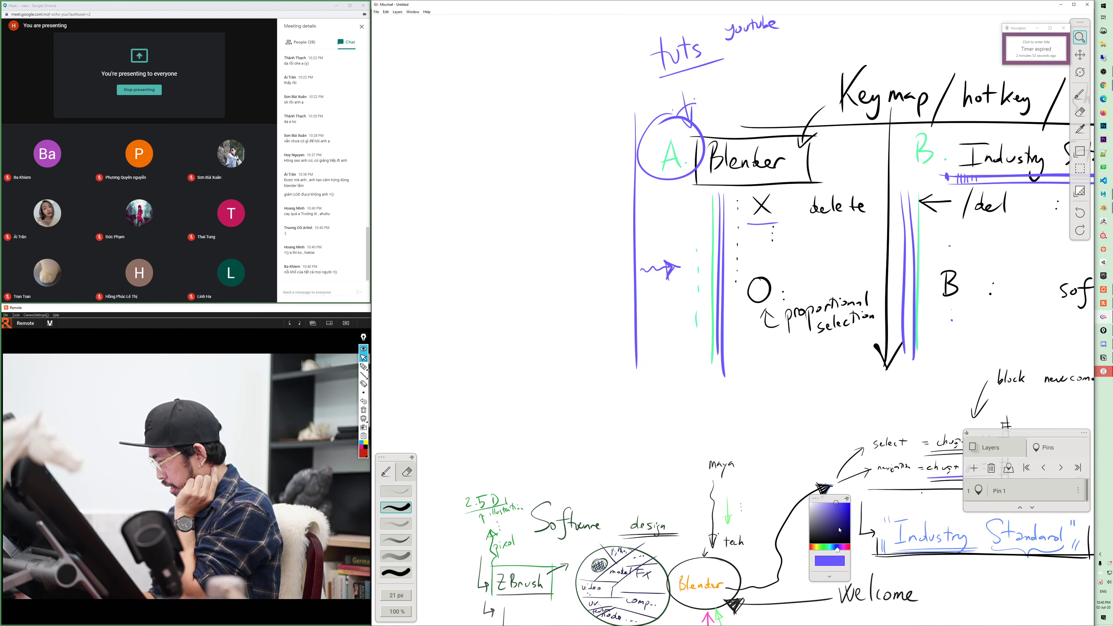
click(844, 524)
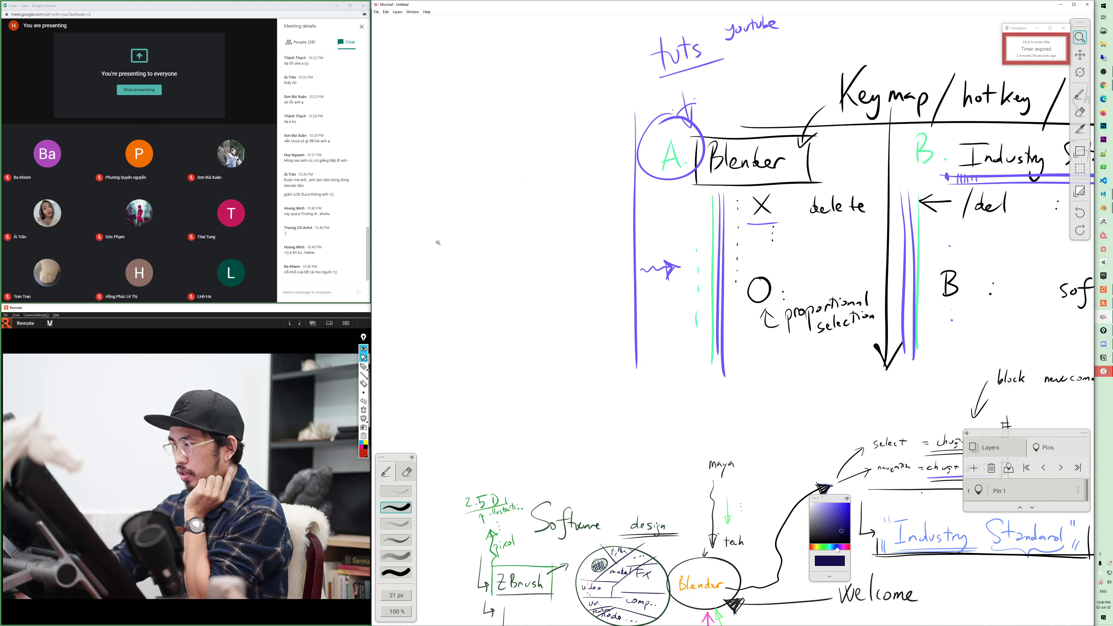
- Handwrite 'free' with the brush left of the Blender column
scroll(451, 254, down, 1)
key(b)
drag(446, 241, 433, 293)
drag(424, 266, 485, 264)
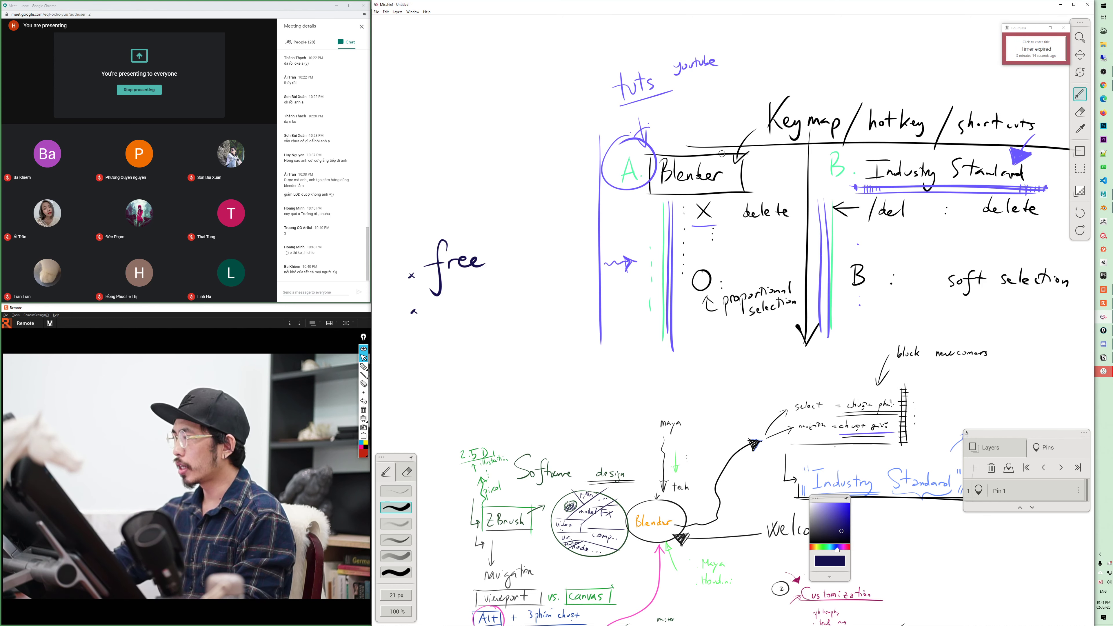
- Underline 'free', add an arrow pointing at it, and write 'light-weight' below
drag(416, 281, 517, 271)
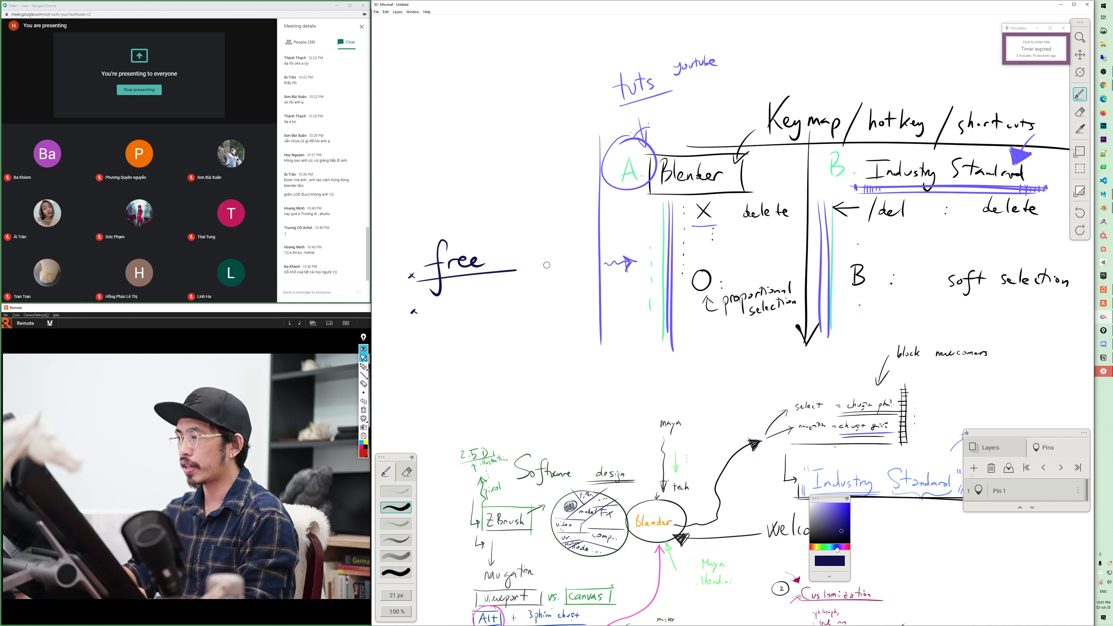
drag(511, 218, 489, 241)
drag(490, 231, 499, 239)
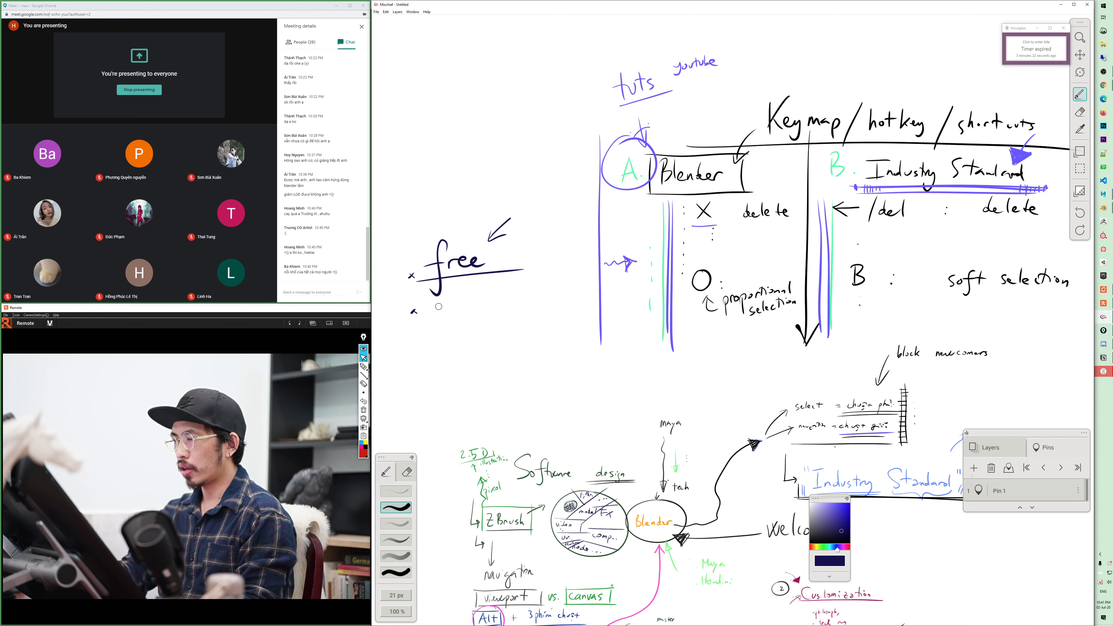
drag(444, 309, 459, 315)
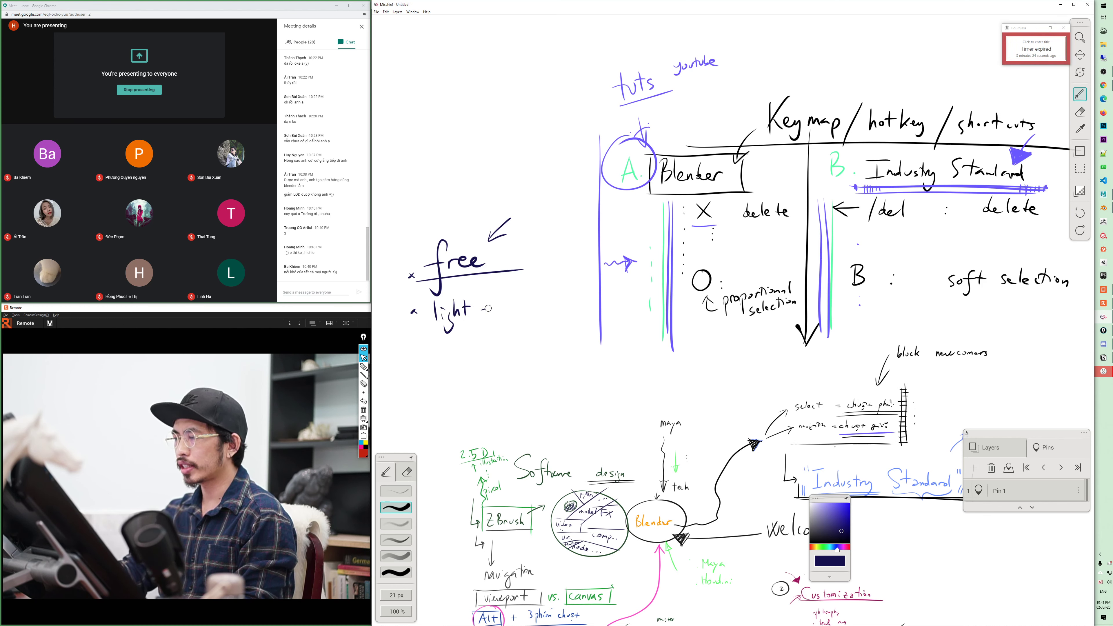
drag(526, 305, 545, 301)
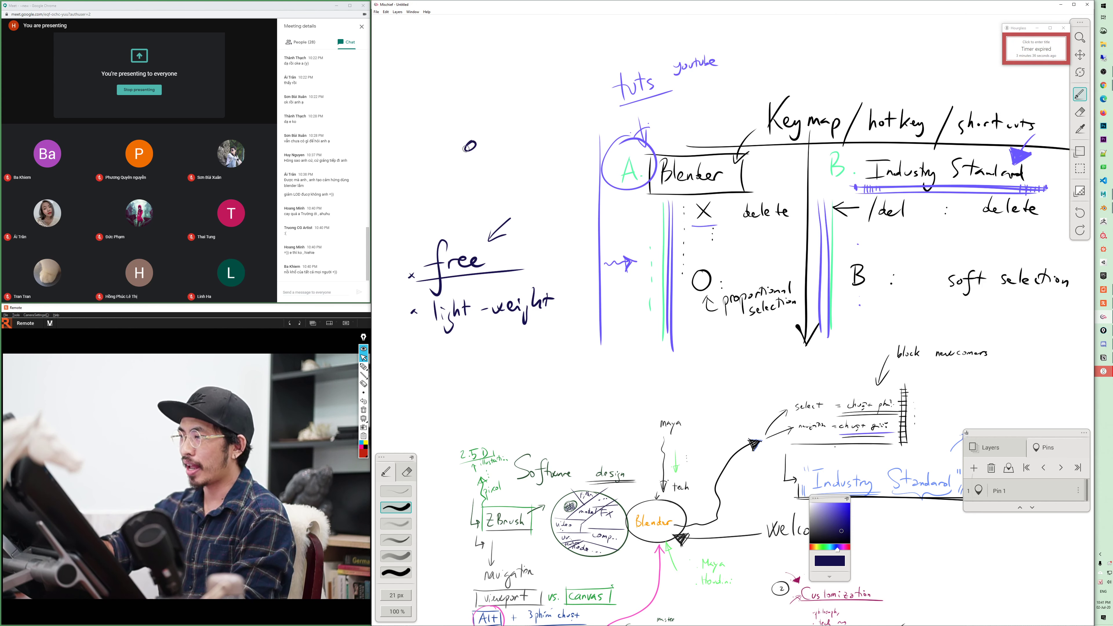
- Write the sizes 80MB, 120 MB and 4 GB stacked above 'free'
drag(477, 141, 465, 147)
drag(484, 143, 504, 141)
drag(508, 143, 515, 154)
drag(521, 138, 521, 154)
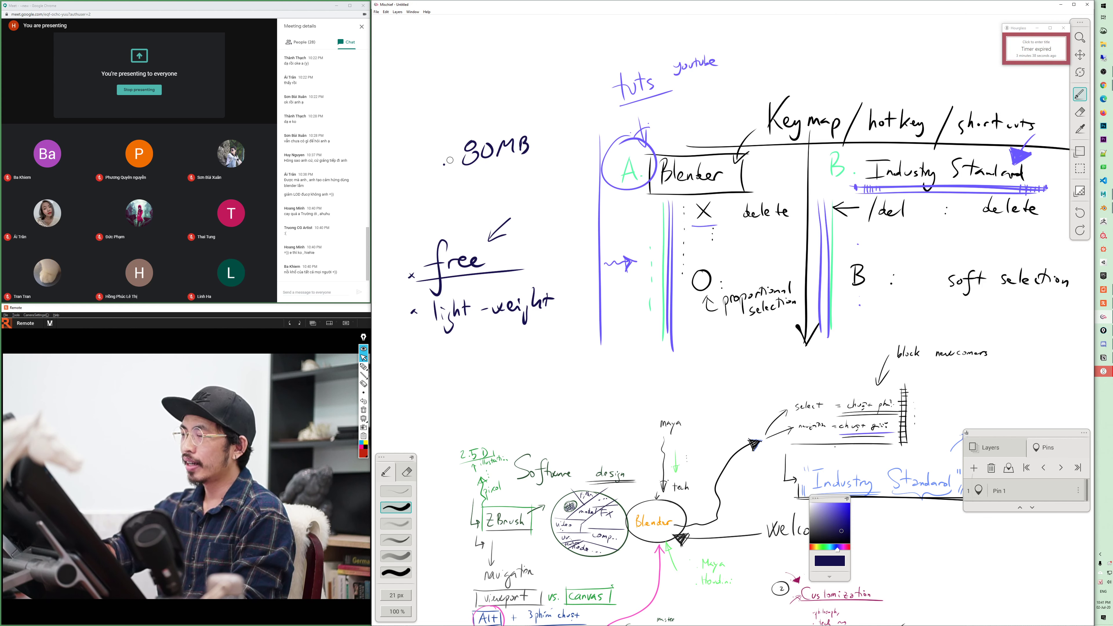
drag(459, 105, 456, 130)
mouse_move(462, 112)
mouse_down()
mouse_move(475, 127)
mouse_move(510, 109)
mouse_move(517, 122)
mouse_up()
drag(428, 61, 433, 83)
drag(459, 62, 463, 82)
- Add 1.5 GB and 8 GB to the list, with a squiggly arrow to 'rigger'
mouse_move(426, 34)
mouse_down()
mouse_move(425, 48)
mouse_move(478, 40)
mouse_up()
click(440, 45)
drag(486, 31, 488, 49)
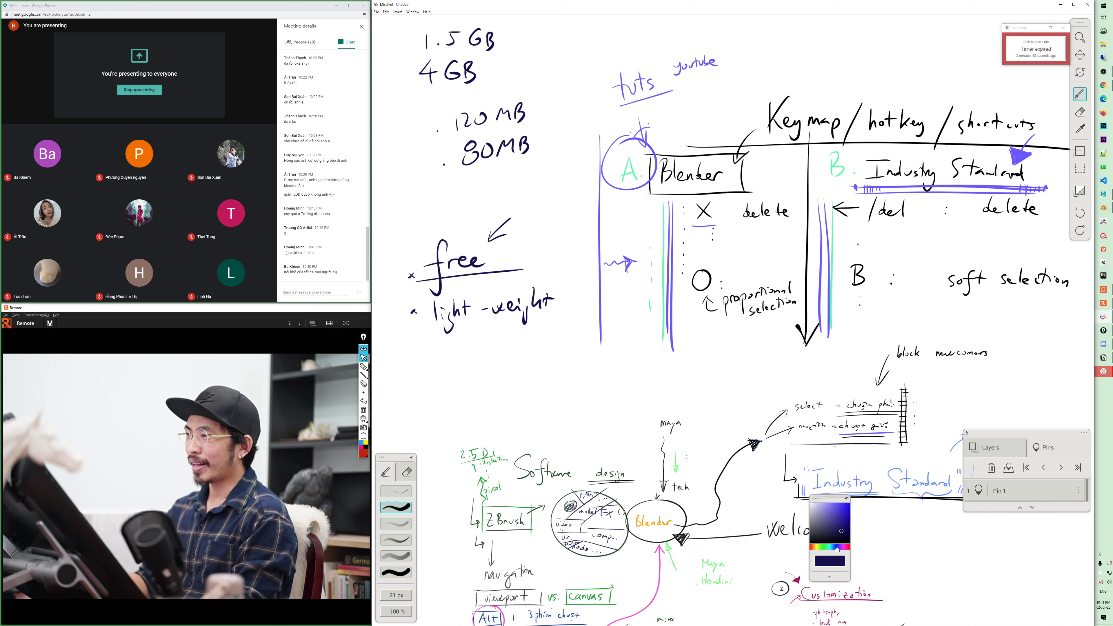
mouse_move(434, 88)
mouse_down()
mouse_move(429, 110)
mouse_move(449, 103)
mouse_up()
mouse_move(462, 90)
mouse_down()
mouse_move(465, 104)
mouse_move(536, 65)
mouse_up()
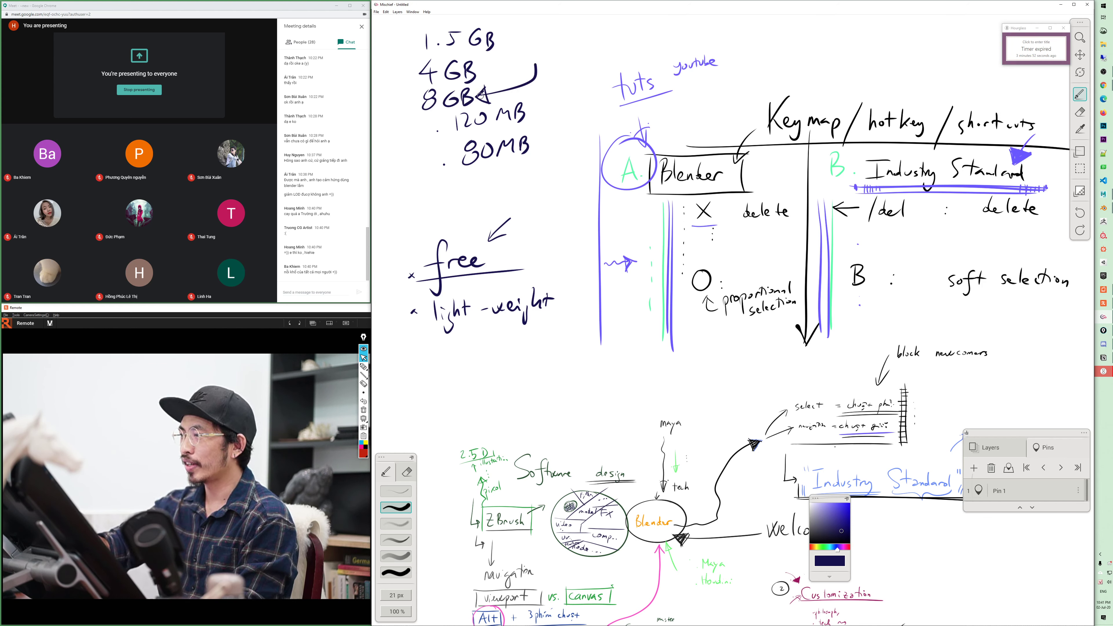
drag(481, 96, 451, 104)
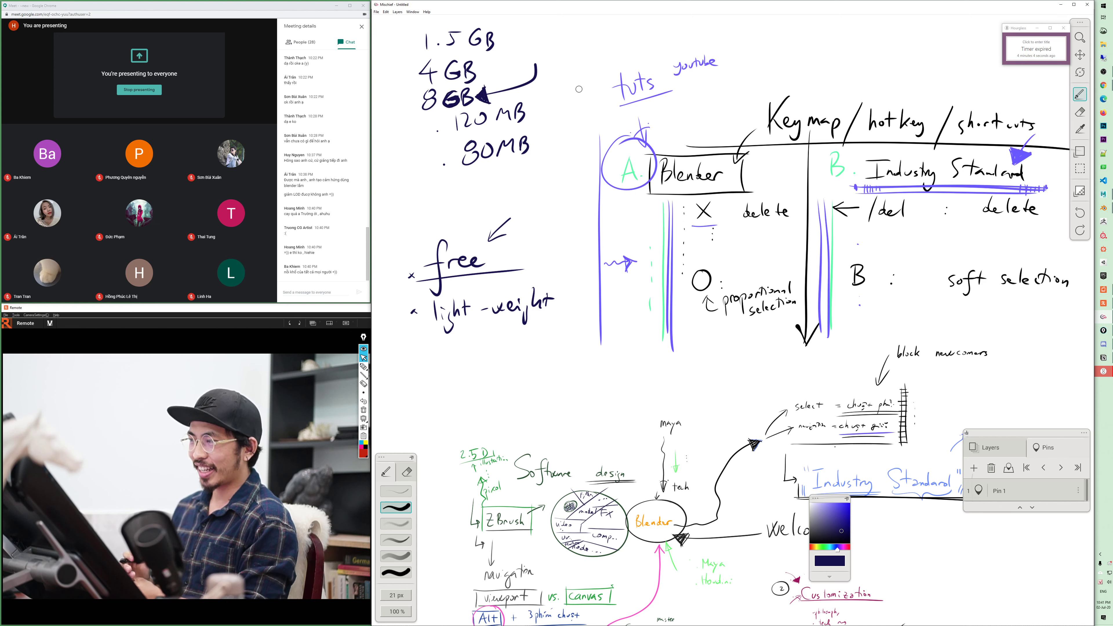
drag(545, 51, 638, 19)
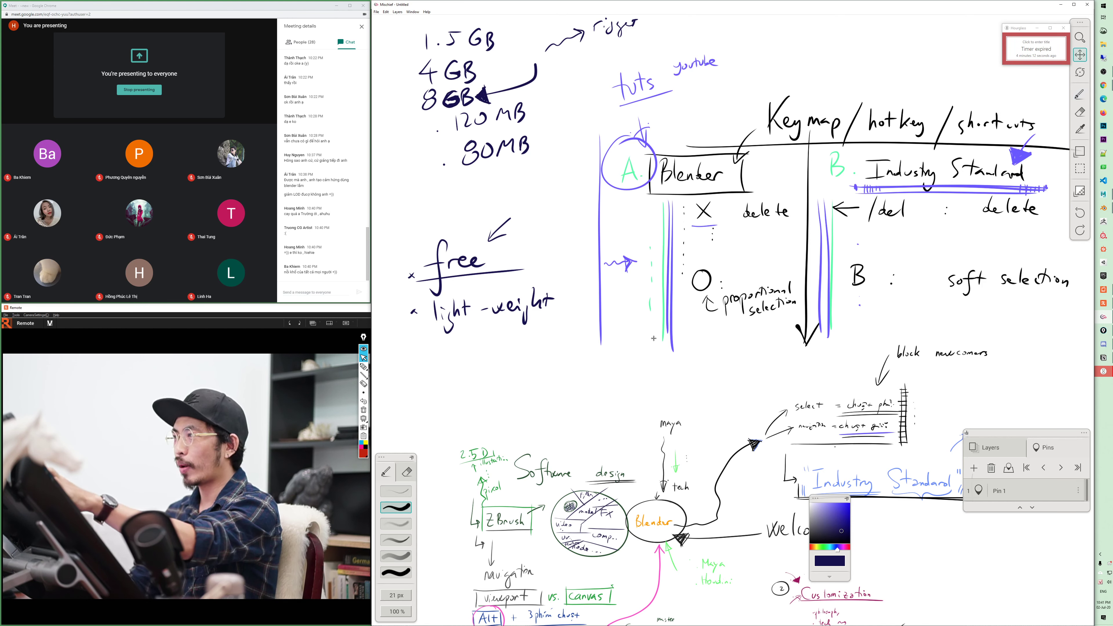
- Rule off the size list with divider lines and draw an upward bracket arrow
scroll(653, 488, up, 3)
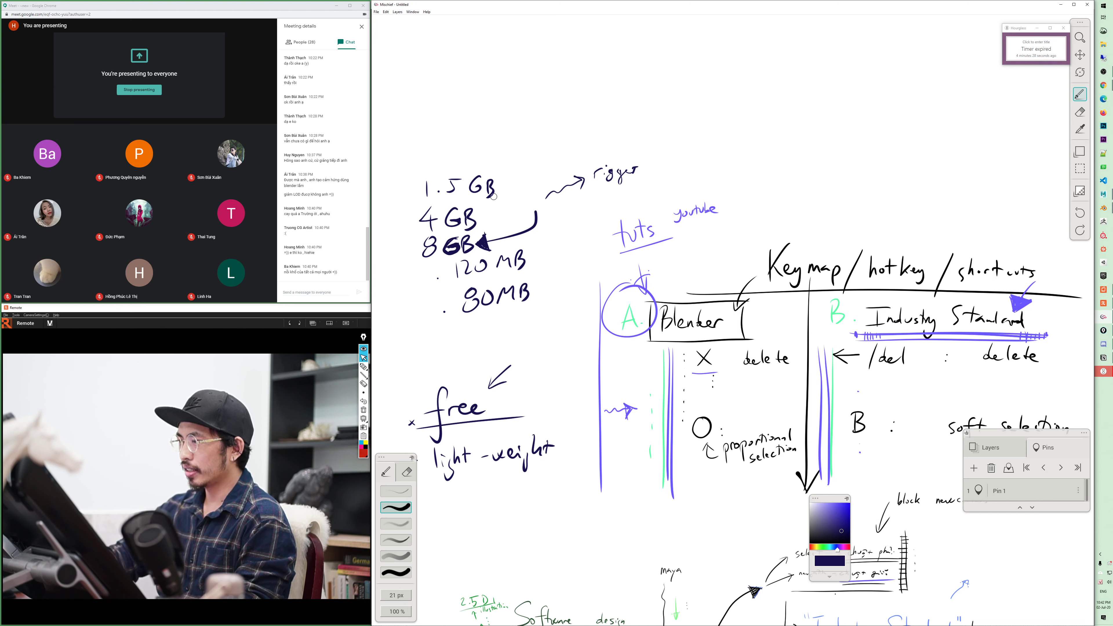
drag(438, 327, 552, 303)
drag(551, 248, 561, 301)
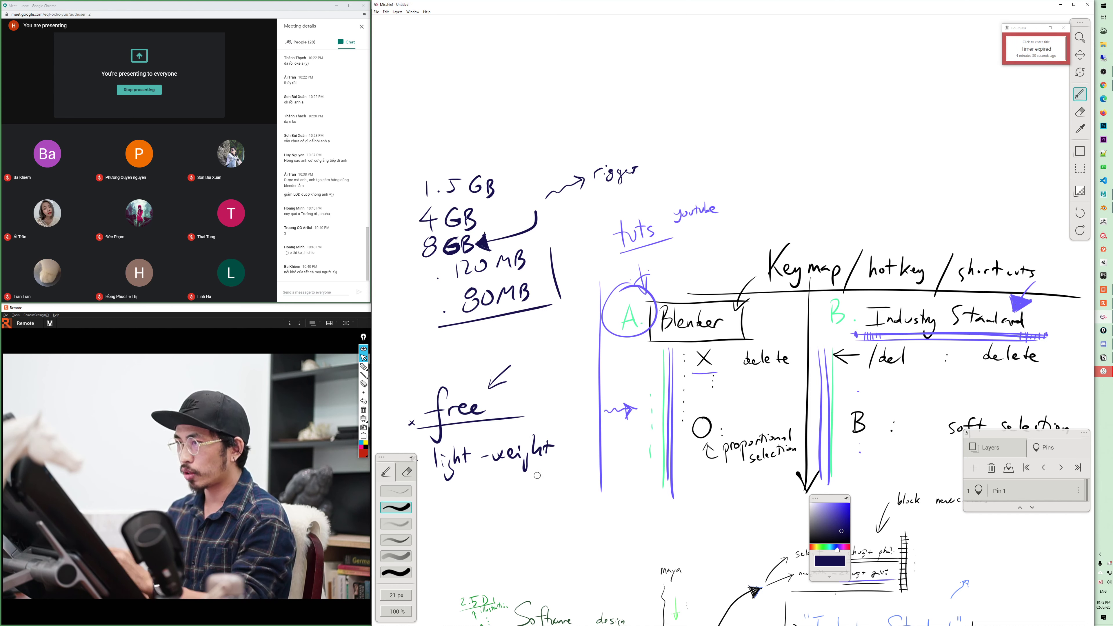
drag(411, 455, 481, 433)
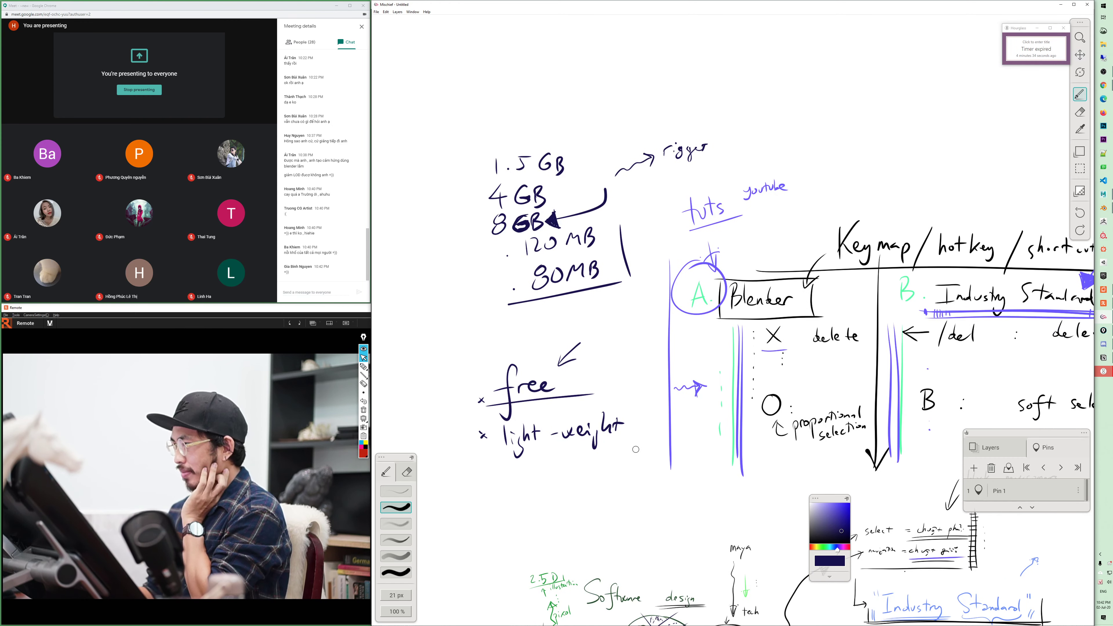
drag(446, 214, 482, 226)
drag(447, 105, 468, 110)
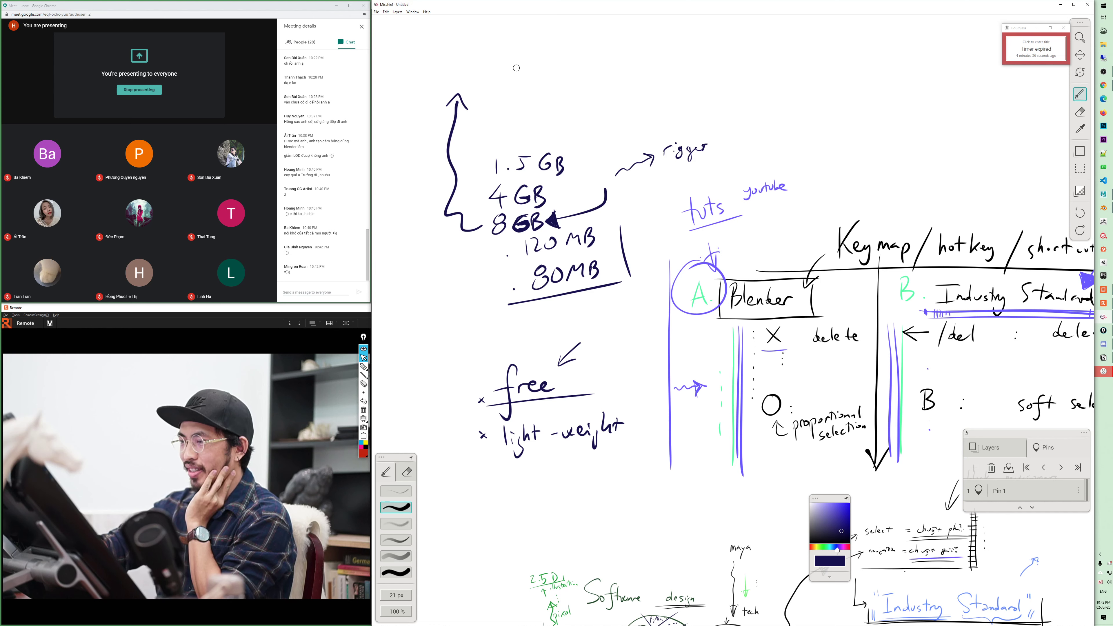
drag(461, 50, 477, 49)
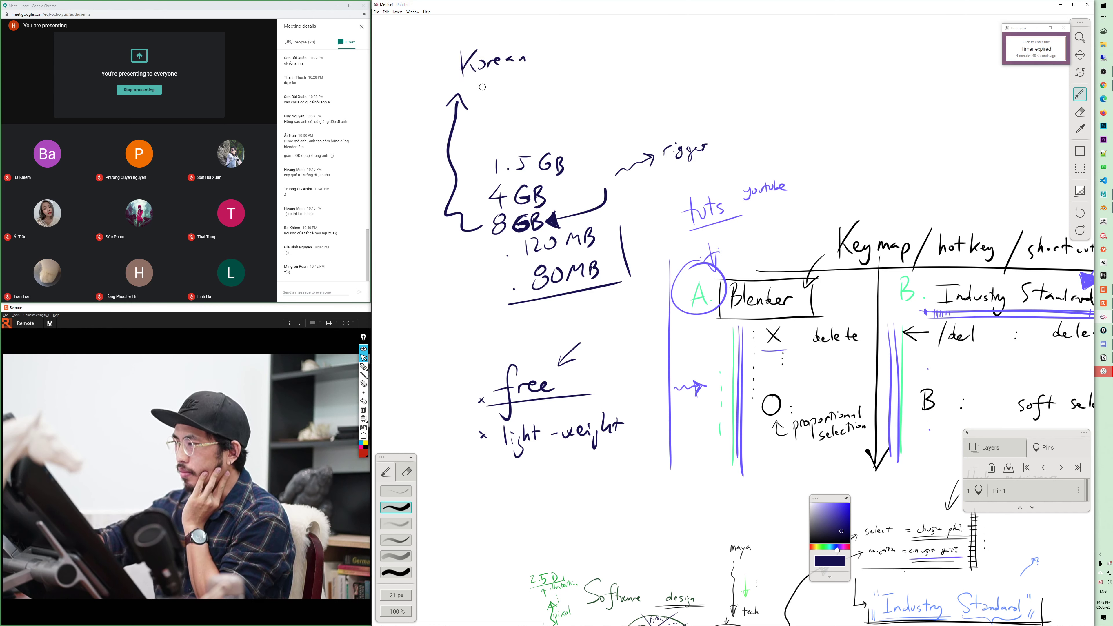
- Write 'Japanese' under 'Korean', add bullet dots to both, and underline 'light-weight'
drag(482, 86, 560, 82)
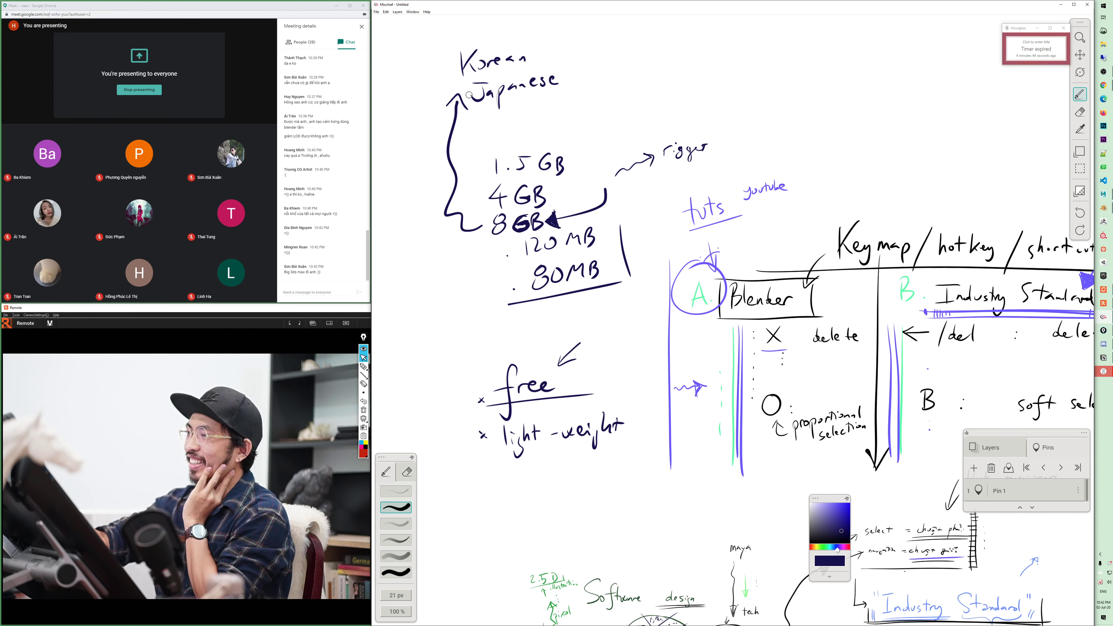
click(467, 94)
click(452, 69)
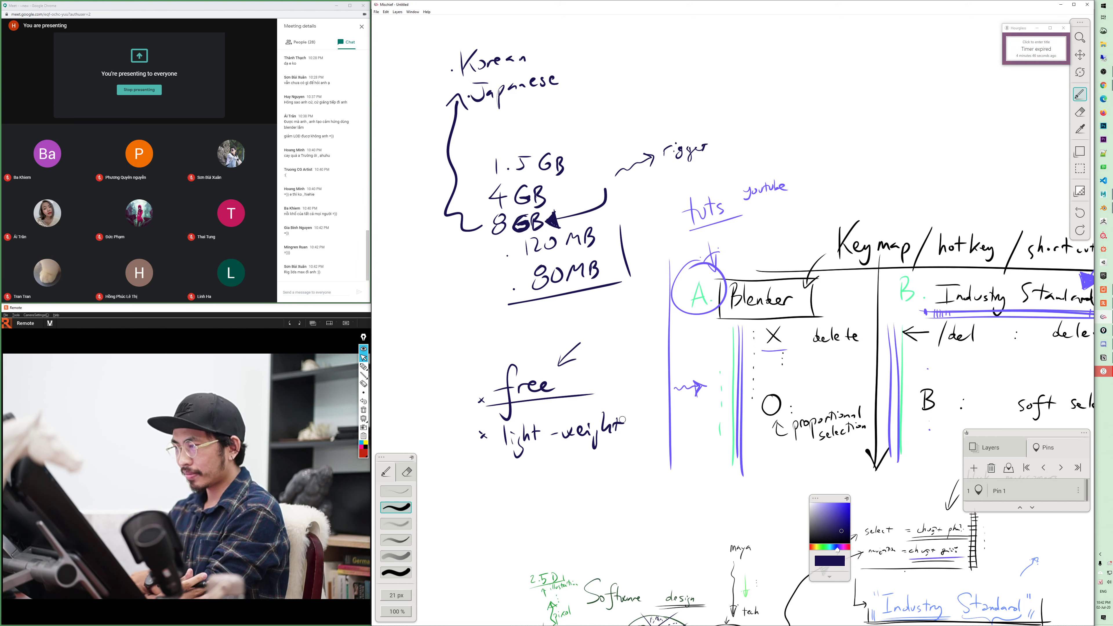
click(441, 113)
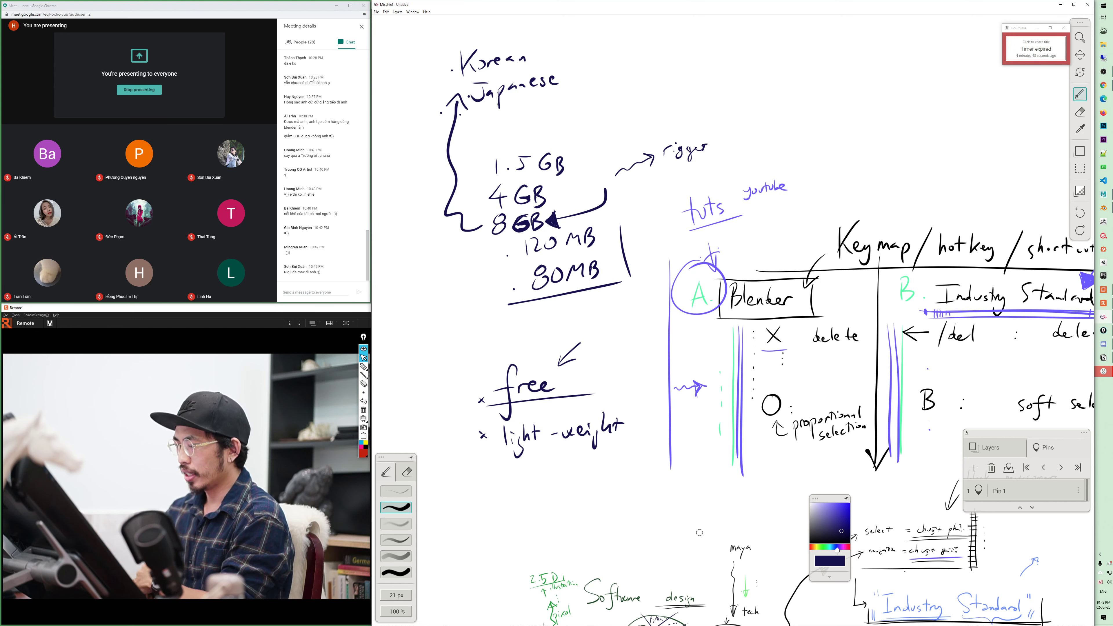
drag(497, 454, 633, 443)
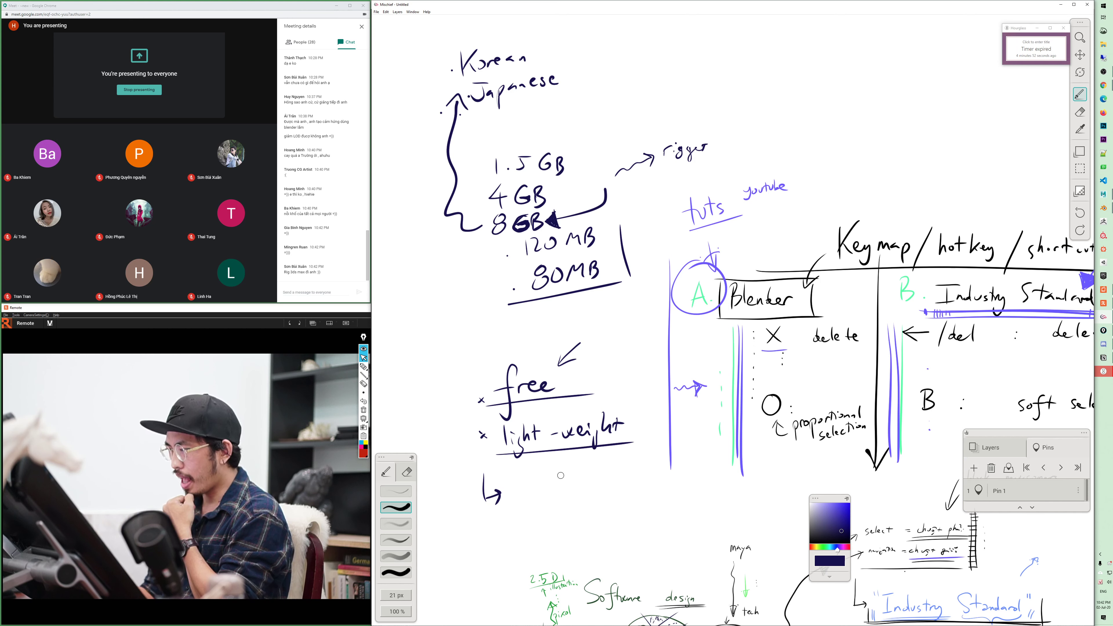
- Pan to the Software design, Customization and Grease Pencil notes and choose bright green ink
drag(684, 508, 669, 450)
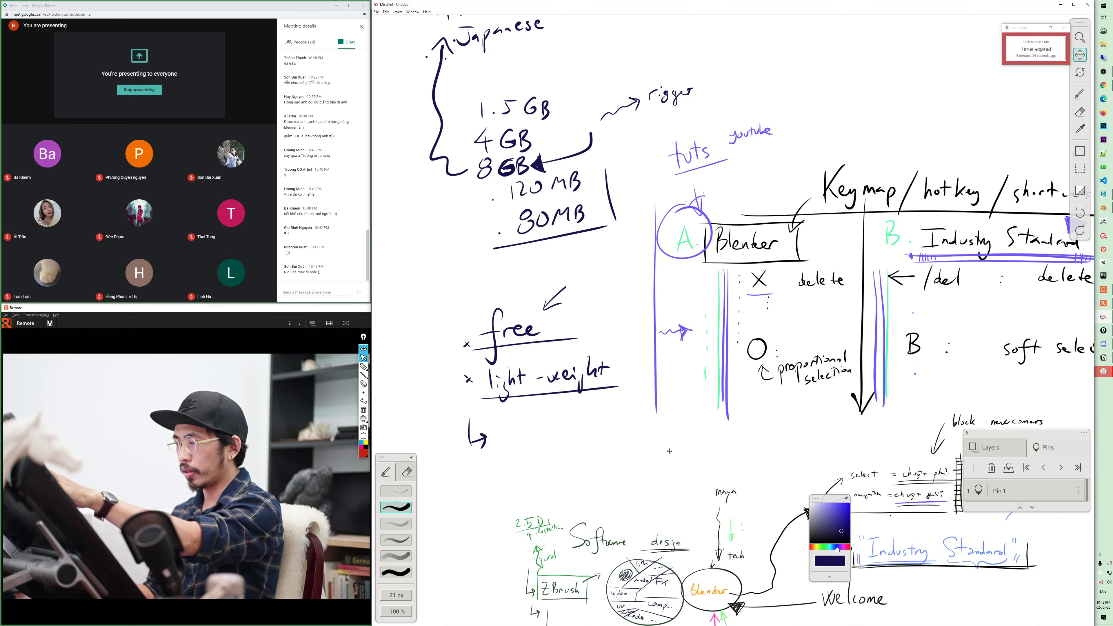
drag(769, 463, 710, 453)
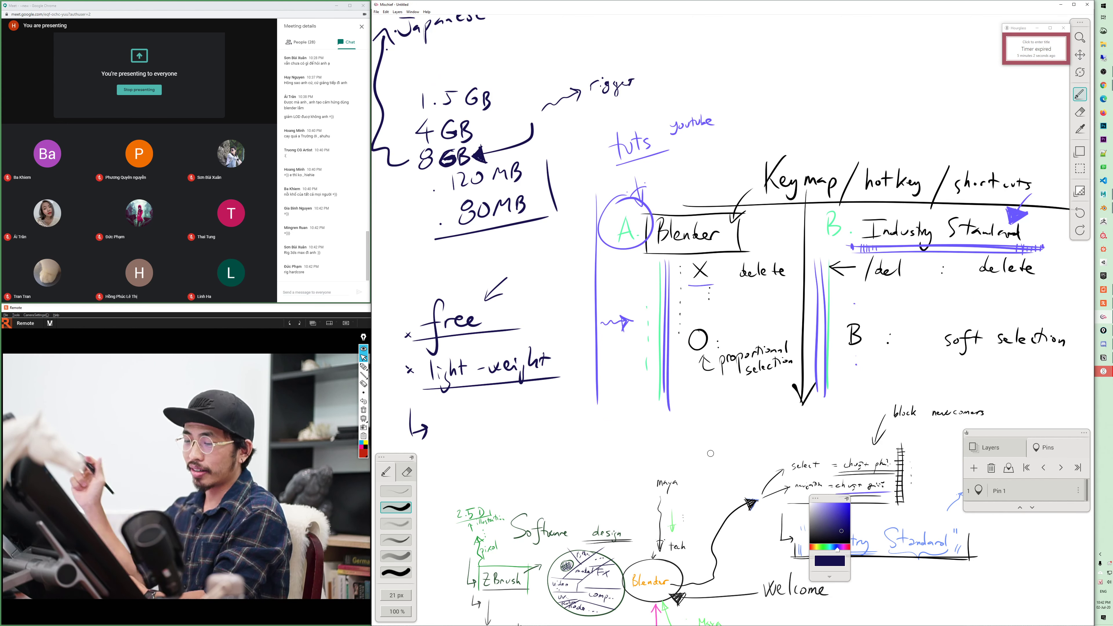
mouse_move(687, 537)
mouse_down()
mouse_move(730, 382)
mouse_move(594, 503)
mouse_move(605, 548)
mouse_up()
drag(862, 468, 863, 512)
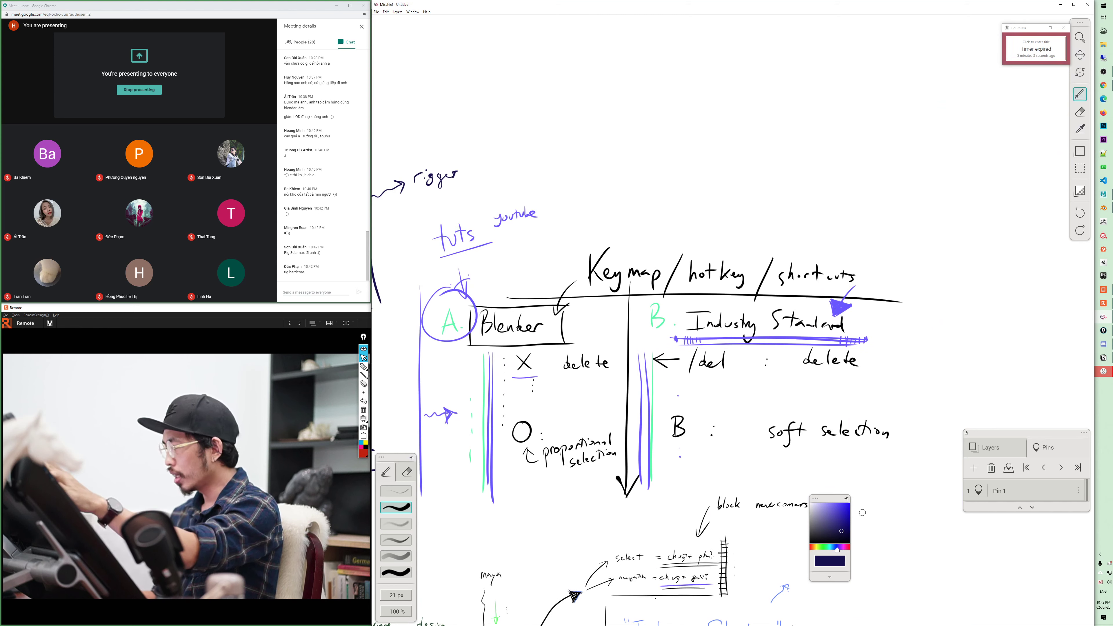
drag(658, 511, 717, 224)
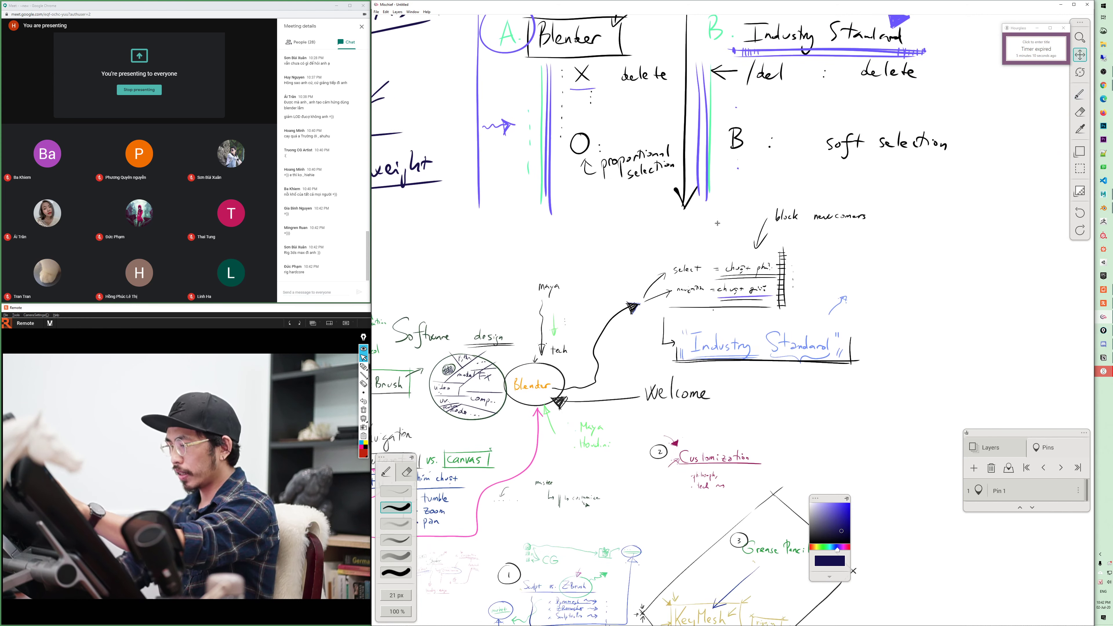
mouse_move(663, 543)
mouse_down()
mouse_move(757, 418)
mouse_move(827, 420)
mouse_up()
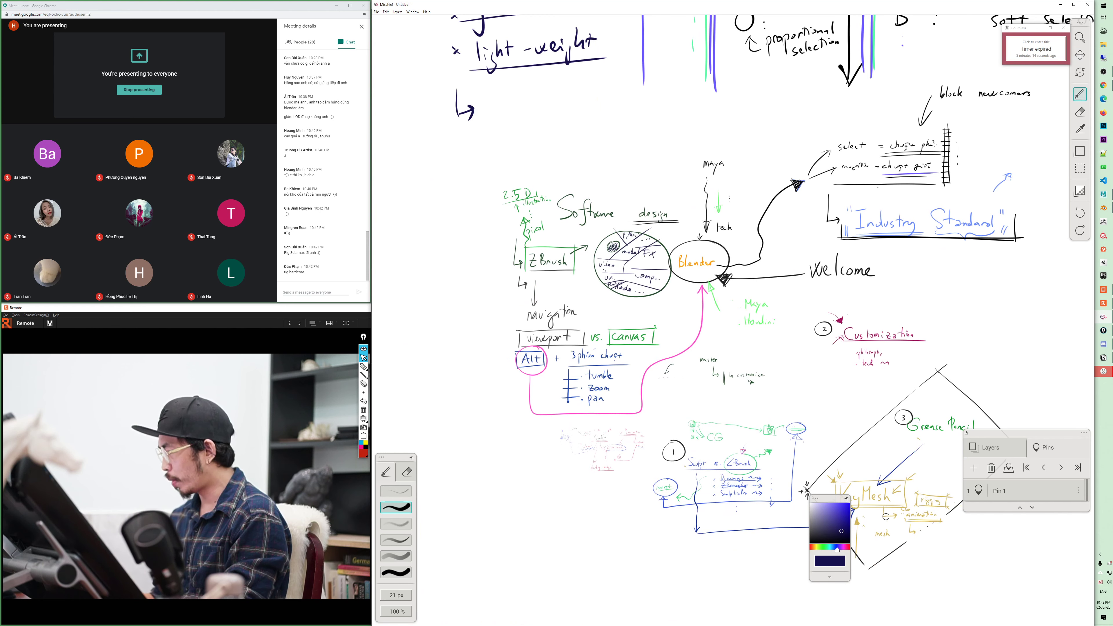
click(824, 549)
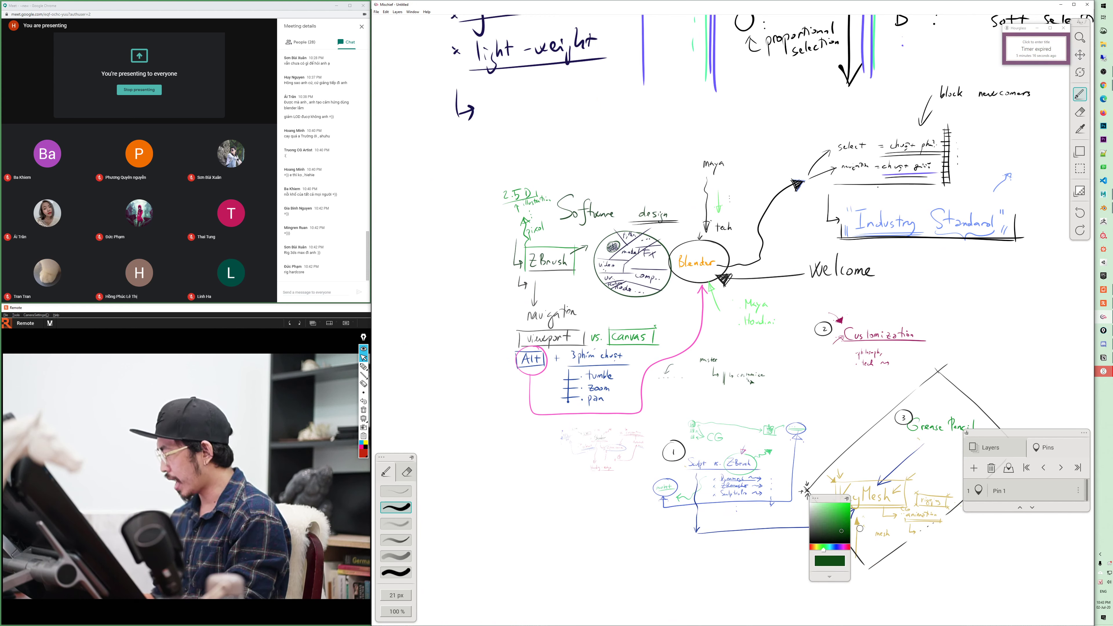
click(848, 524)
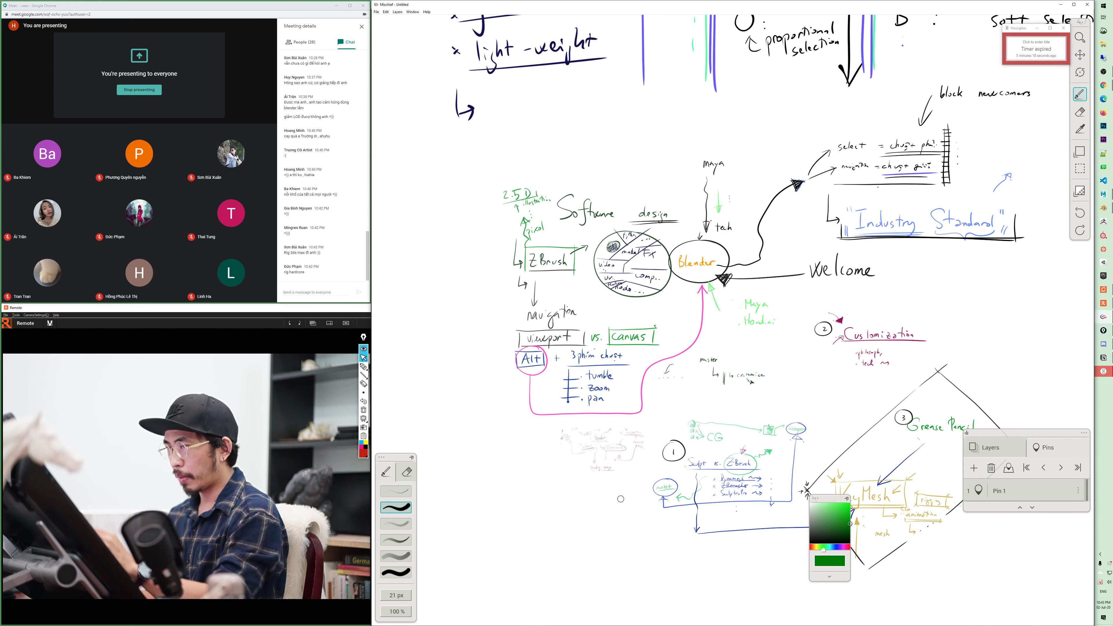
- Draw a green ellipse with arrows, write 'Netherland', and write 'Blender Foundation' inside the ellipse
drag(527, 499, 562, 434)
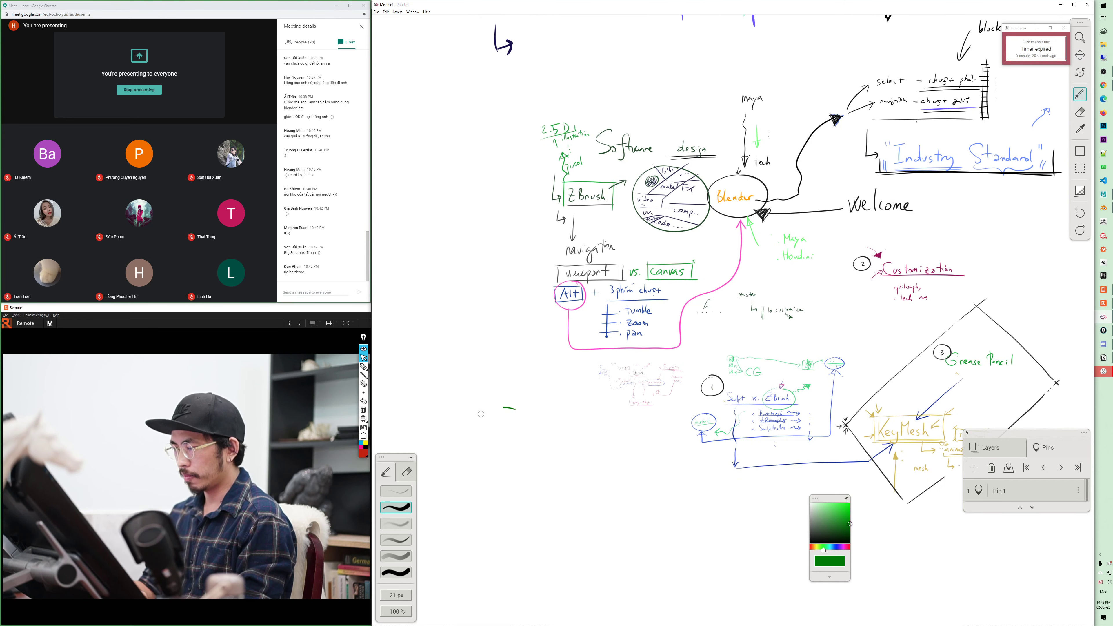
drag(514, 408, 517, 412)
drag(460, 386, 469, 407)
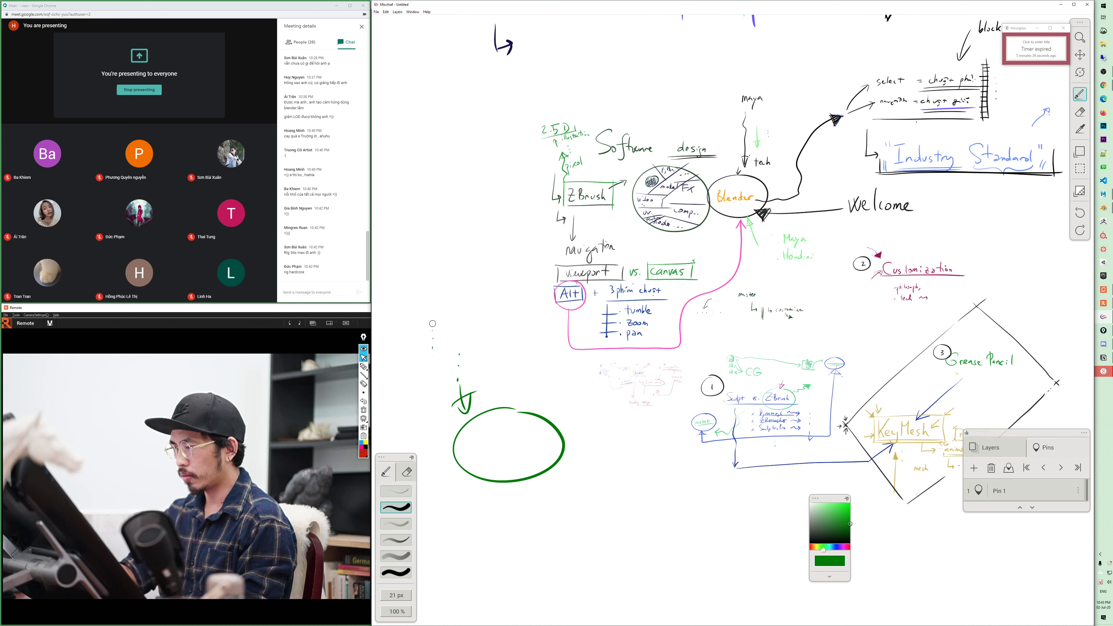
mouse_move(412, 308)
mouse_down()
mouse_move(413, 346)
mouse_move(418, 330)
mouse_up()
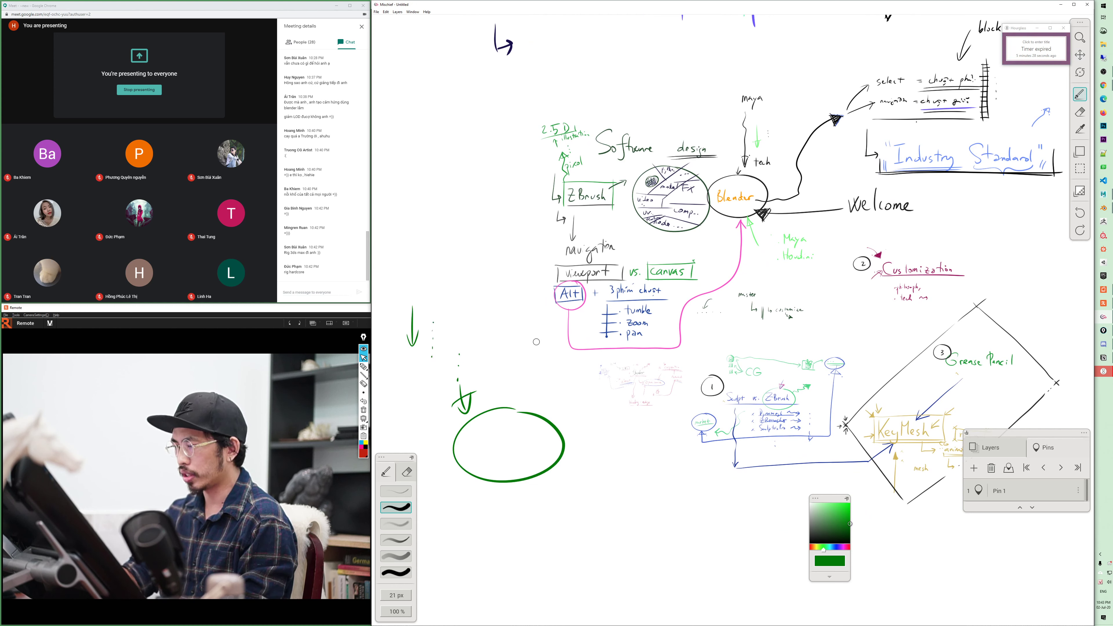
mouse_move(483, 370)
mouse_down()
mouse_move(484, 393)
mouse_move(496, 371)
mouse_up()
drag(498, 384, 505, 388)
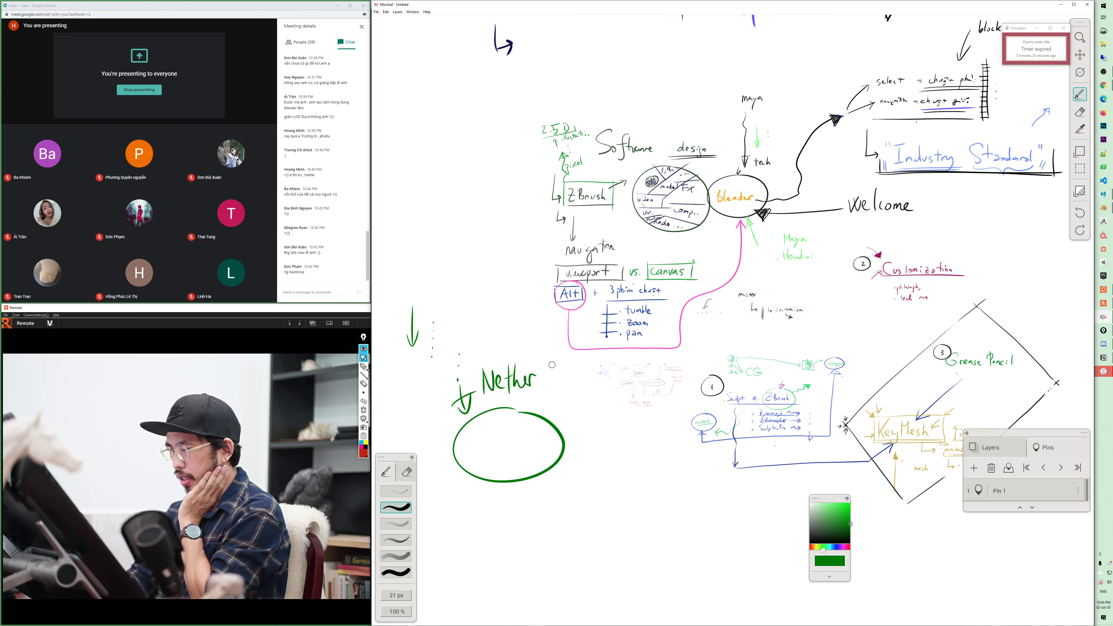
drag(541, 363, 543, 383)
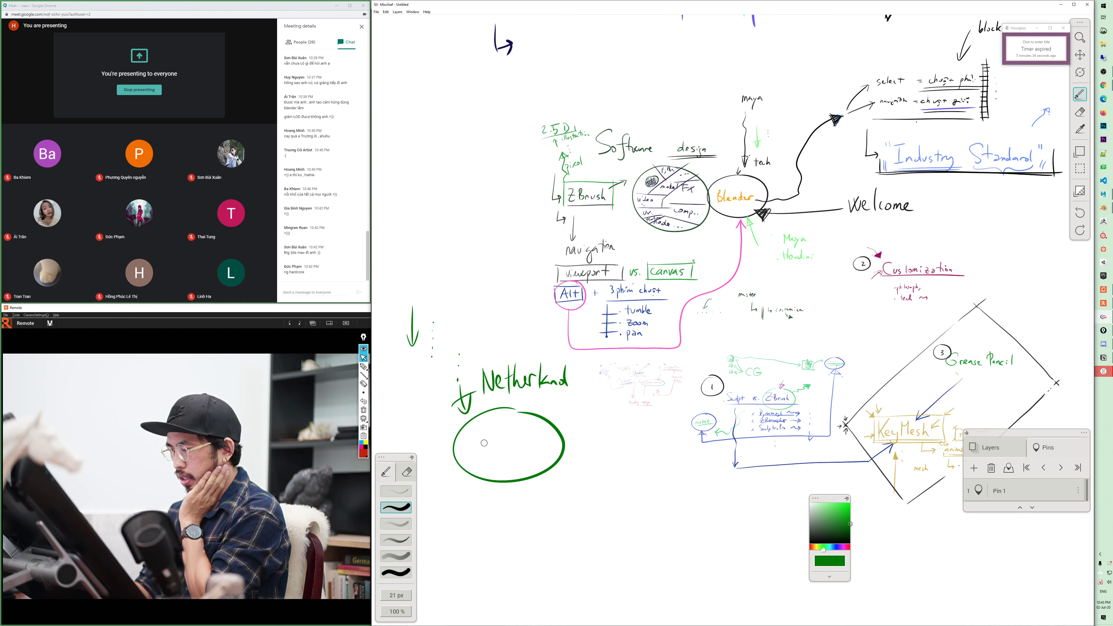
mouse_move(511, 443)
mouse_down()
mouse_move(528, 445)
mouse_move(525, 463)
mouse_up()
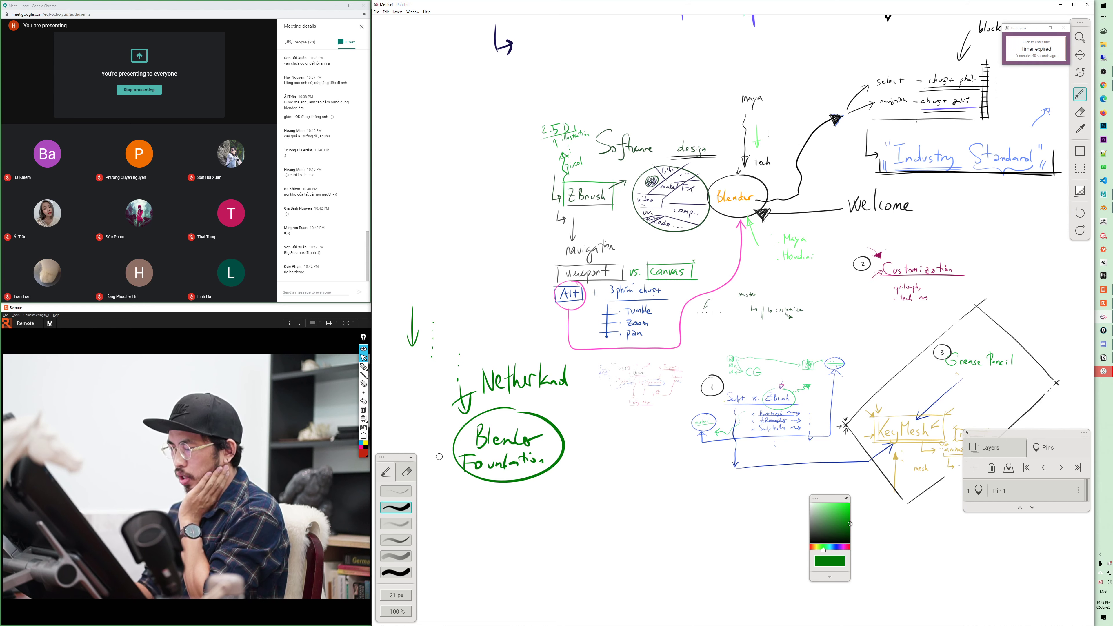
- Add a bulleted list of 'open-source' and 'free' below the ellipse, with an arrow toward a dollar sign
drag(440, 456, 440, 558)
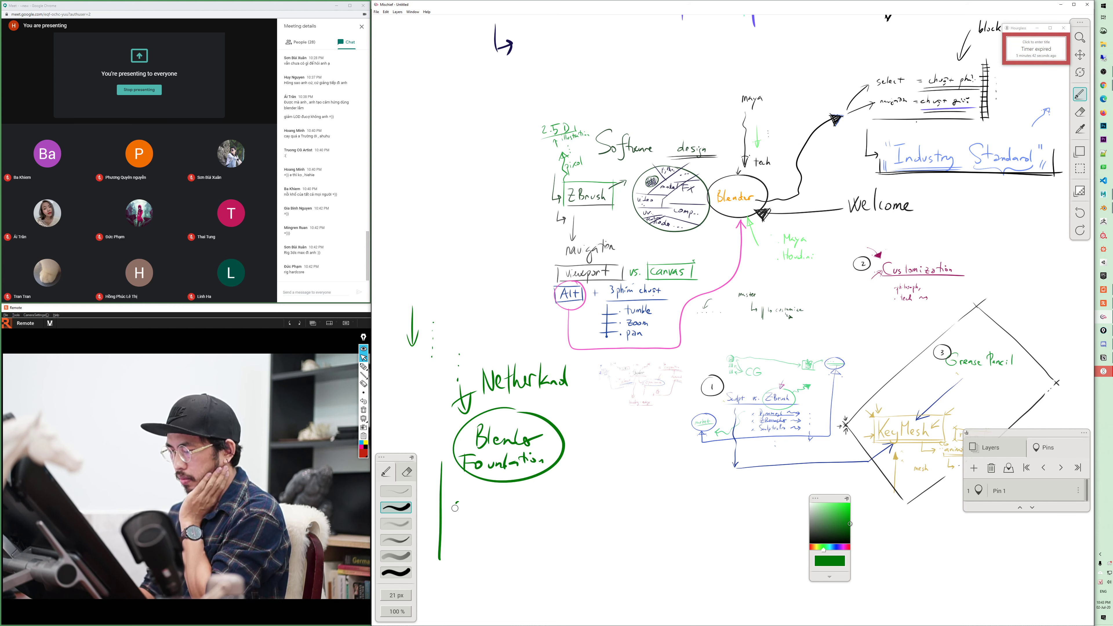
drag(455, 508, 474, 505)
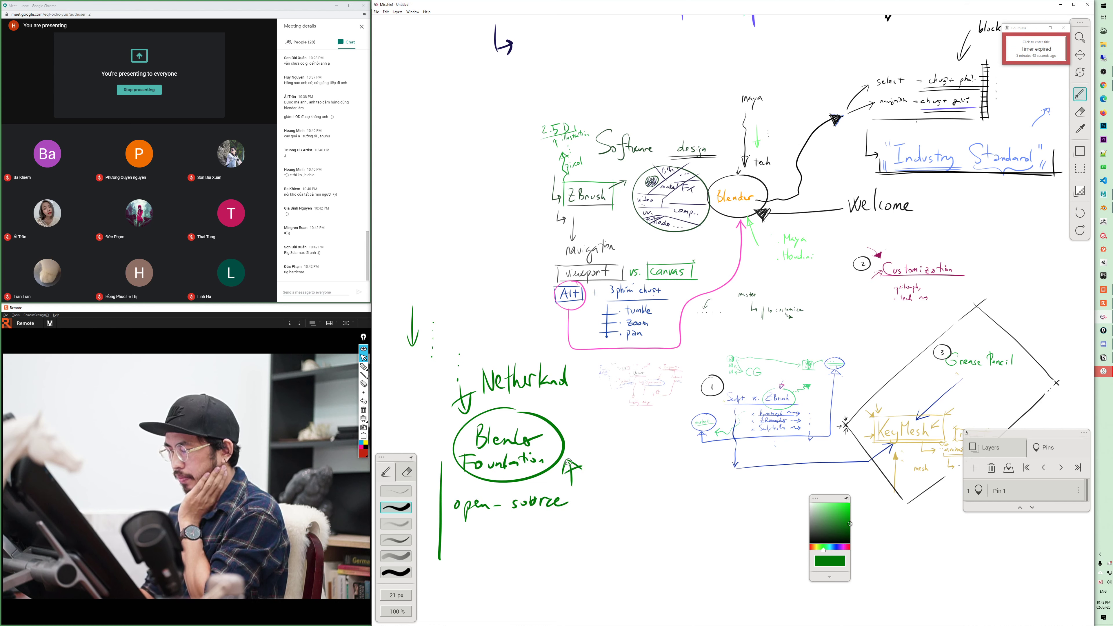
click(448, 508)
click(447, 544)
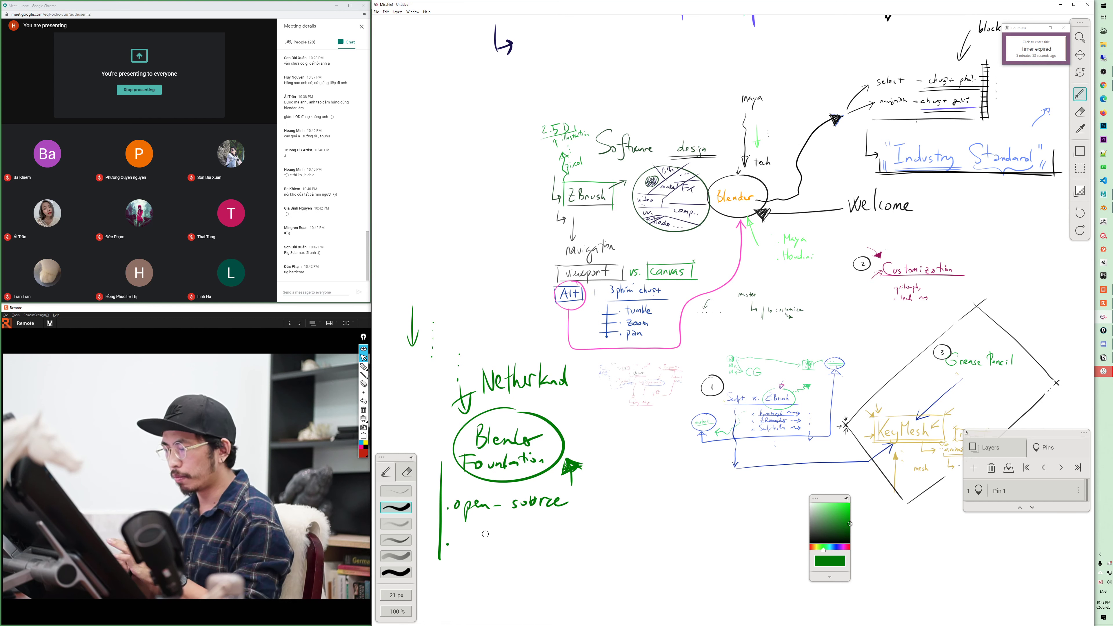
drag(493, 522, 473, 553)
mouse_move(475, 540)
mouse_down()
mouse_move(525, 535)
mouse_move(611, 358)
mouse_move(684, 385)
mouse_up()
- Complete the green dollar sign, draw a hooked arrow below the list, and erase a stray mark
drag(691, 344, 689, 394)
drag(704, 340, 697, 395)
key(ctrl+z)
key(ctrl+z)
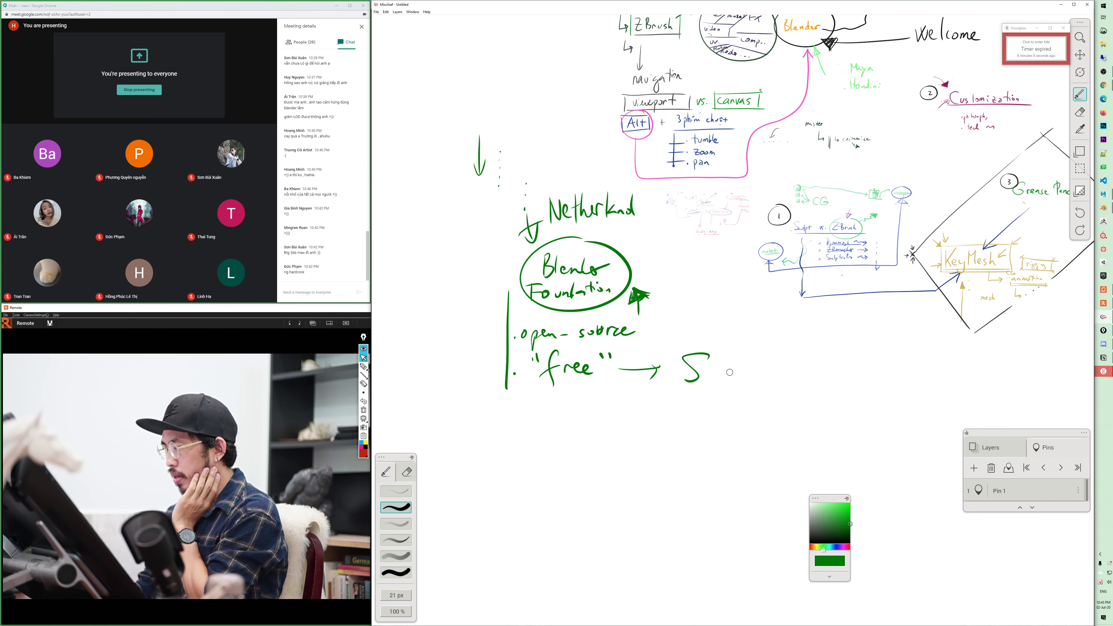
drag(696, 341, 684, 382)
drag(700, 341, 690, 400)
drag(525, 387, 531, 447)
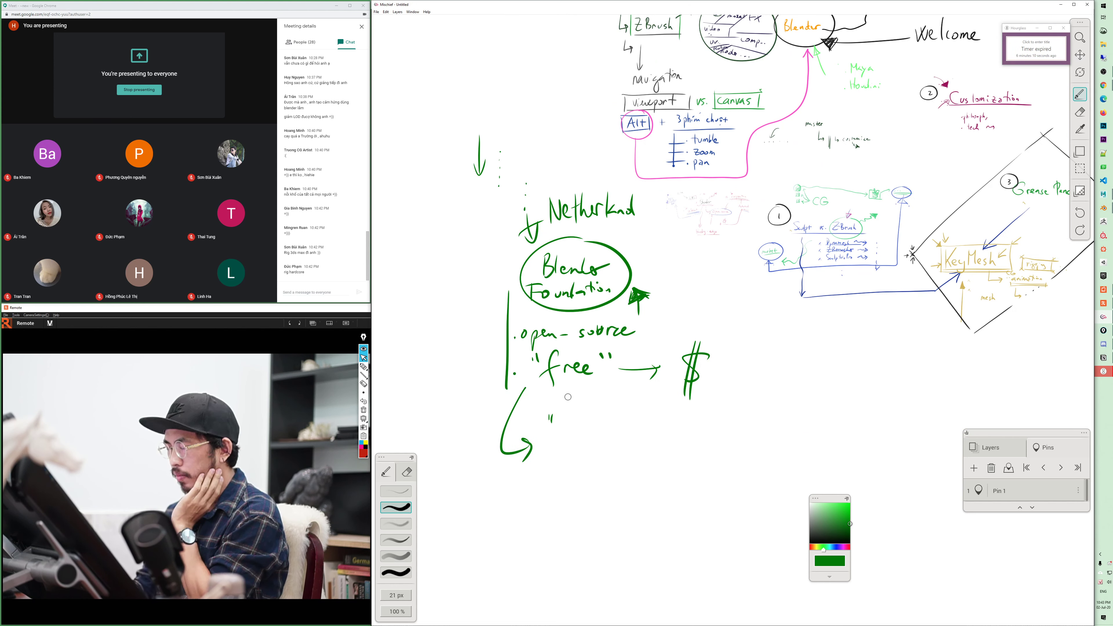
key(e)
drag(549, 421, 553, 413)
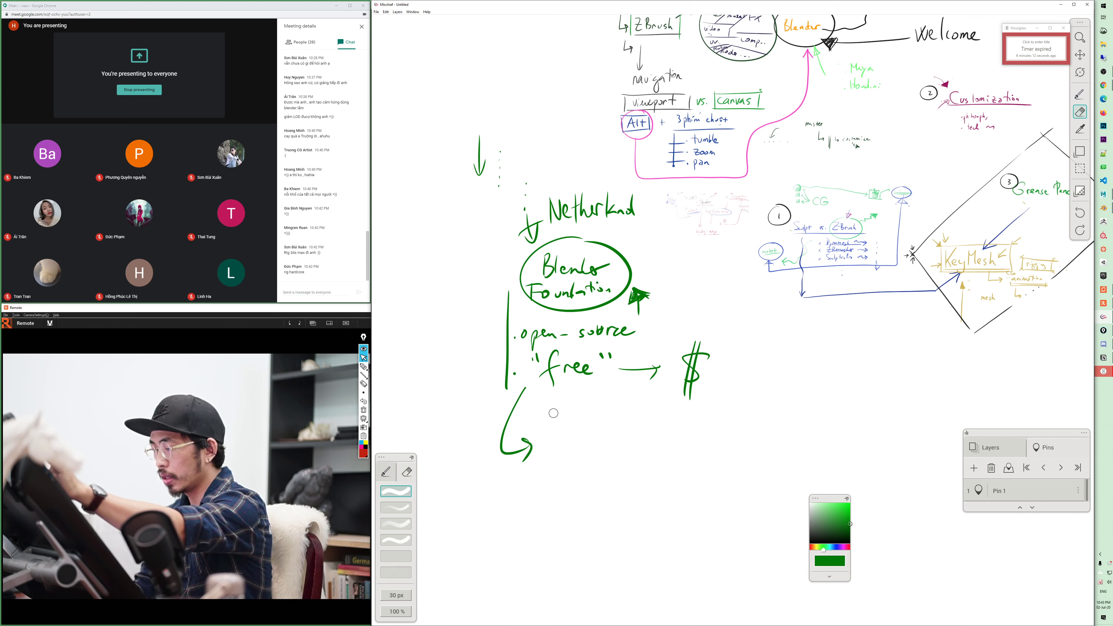
key(b)
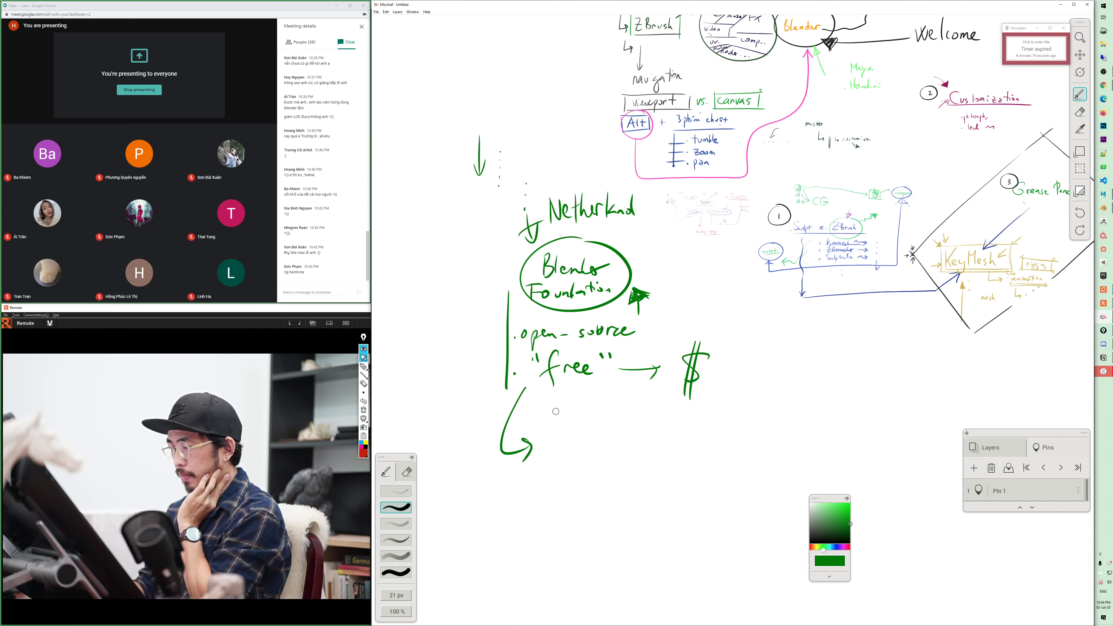
- Draw a hatched box after the arrow and write GNU, underlined twice
mouse_move(564, 408)
mouse_down()
mouse_move(574, 403)
mouse_move(564, 423)
mouse_up()
drag(568, 422, 603, 407)
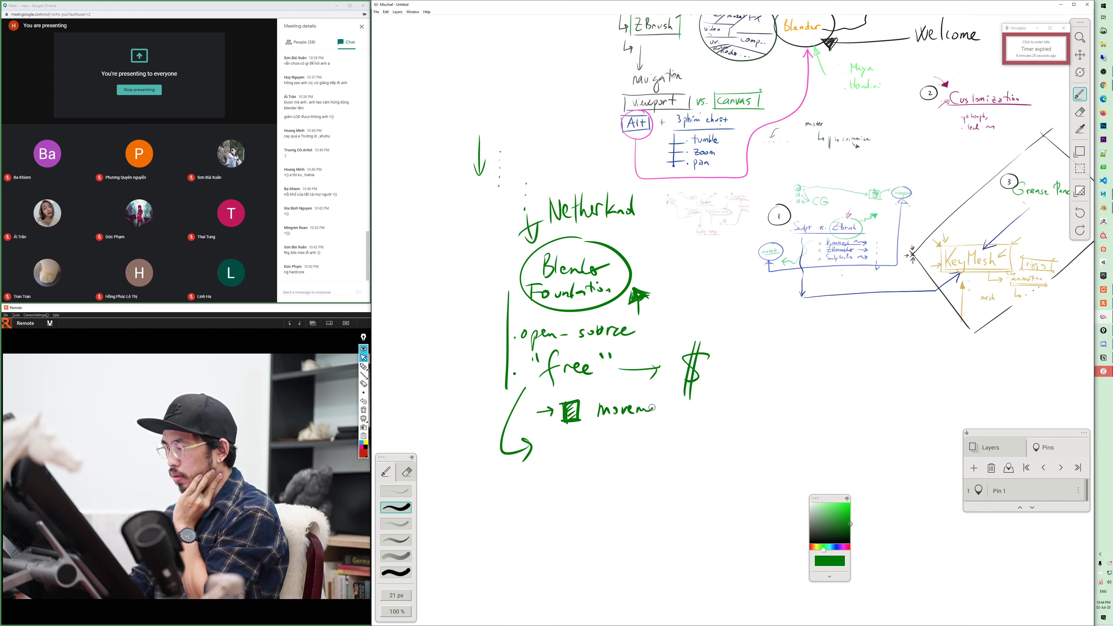
drag(754, 395, 778, 391)
drag(781, 393, 792, 389)
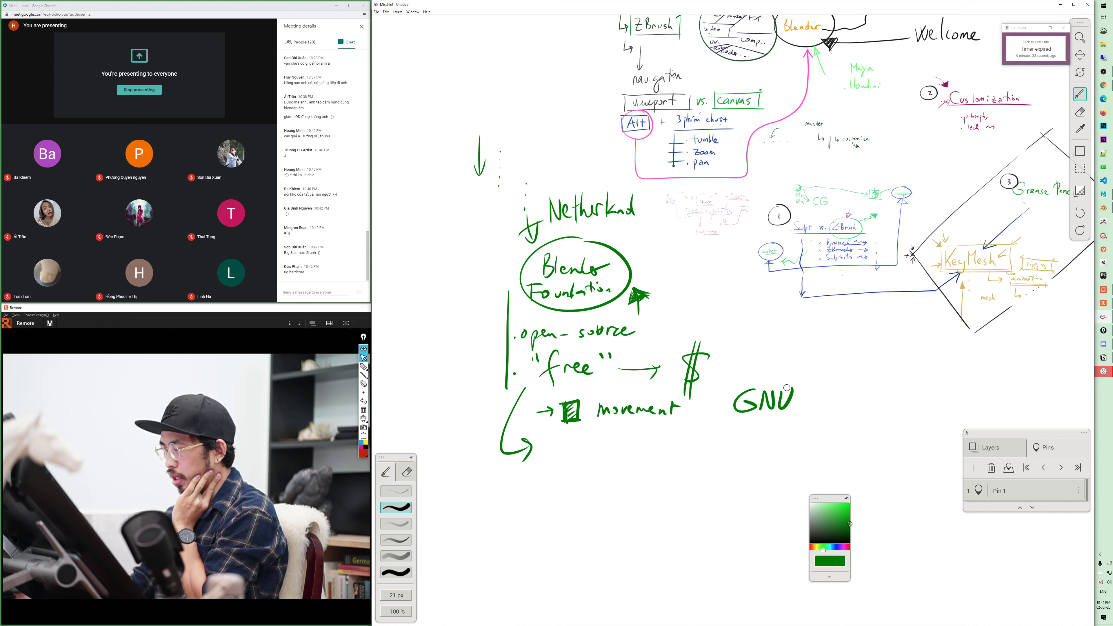
drag(727, 417, 783, 416)
drag(727, 423, 792, 423)
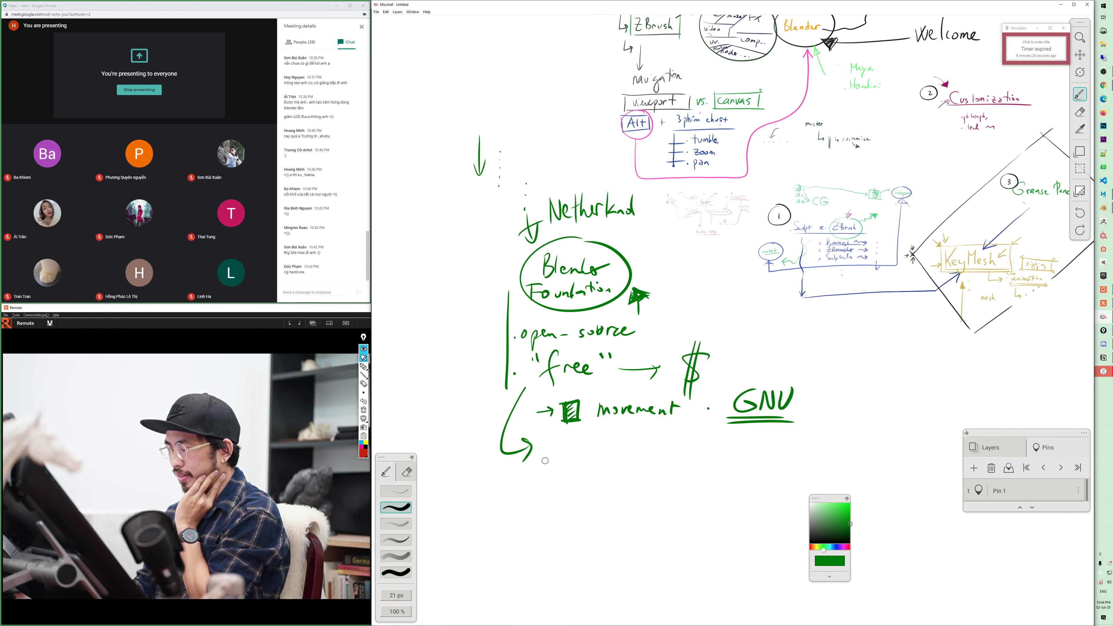
- Write 'Free as in freedom' with an arrow pointing at it, and underline it
drag(548, 473, 570, 475)
drag(566, 486, 577, 474)
drag(569, 479, 599, 484)
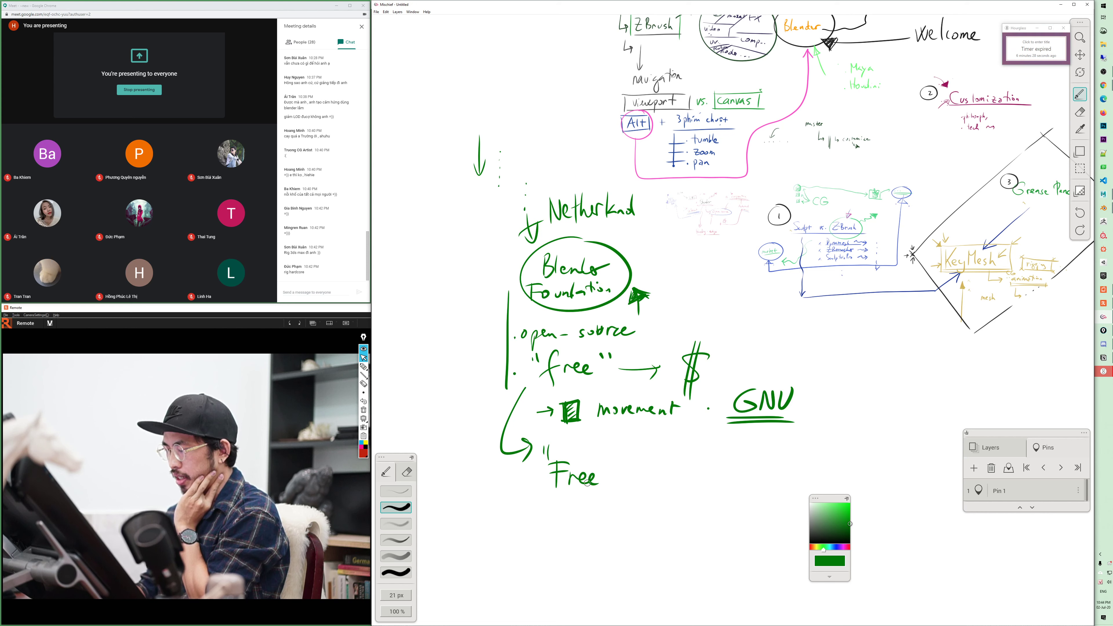
drag(546, 518, 559, 513)
mouse_move(643, 500)
mouse_down()
mouse_move(638, 528)
mouse_move(718, 507)
mouse_up()
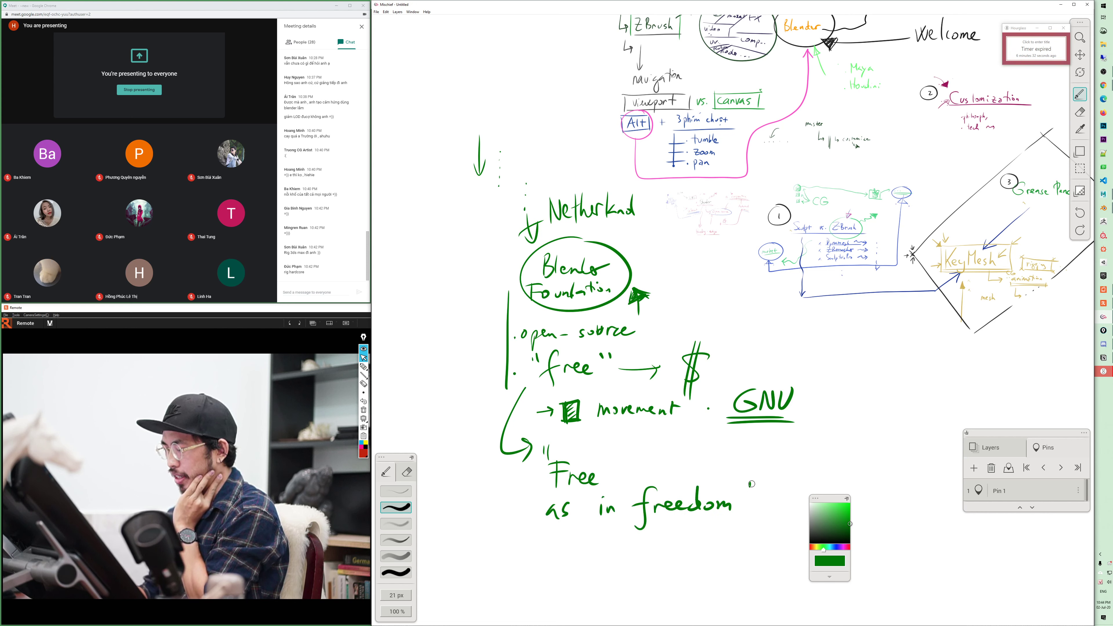
mouse_move(463, 508)
mouse_down()
mouse_move(545, 474)
mouse_move(528, 493)
mouse_move(756, 525)
mouse_up()
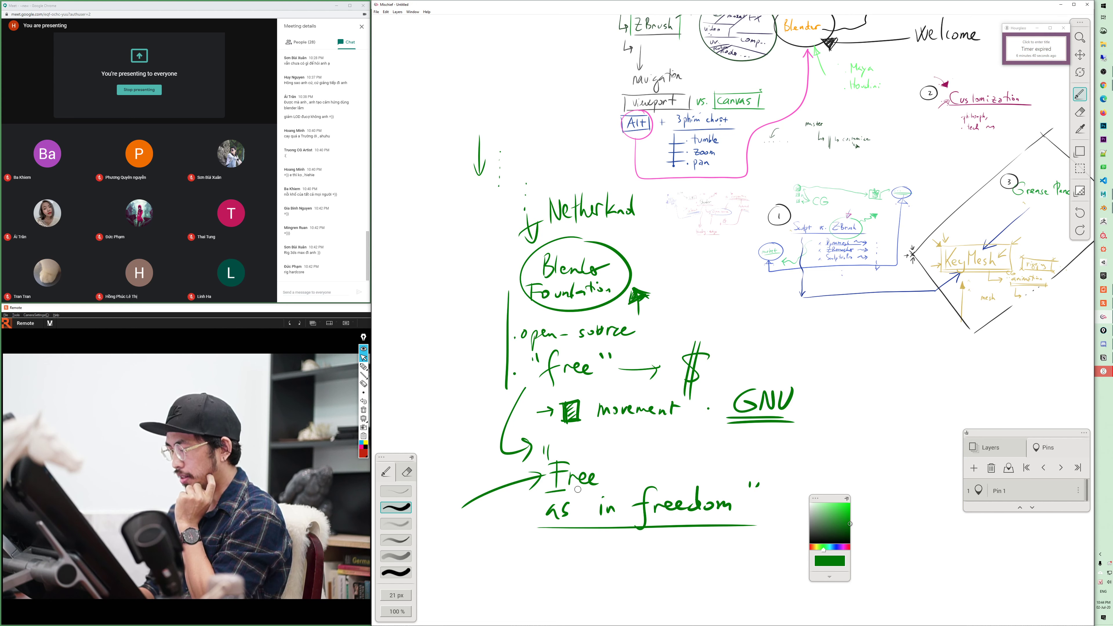
drag(552, 487, 594, 486)
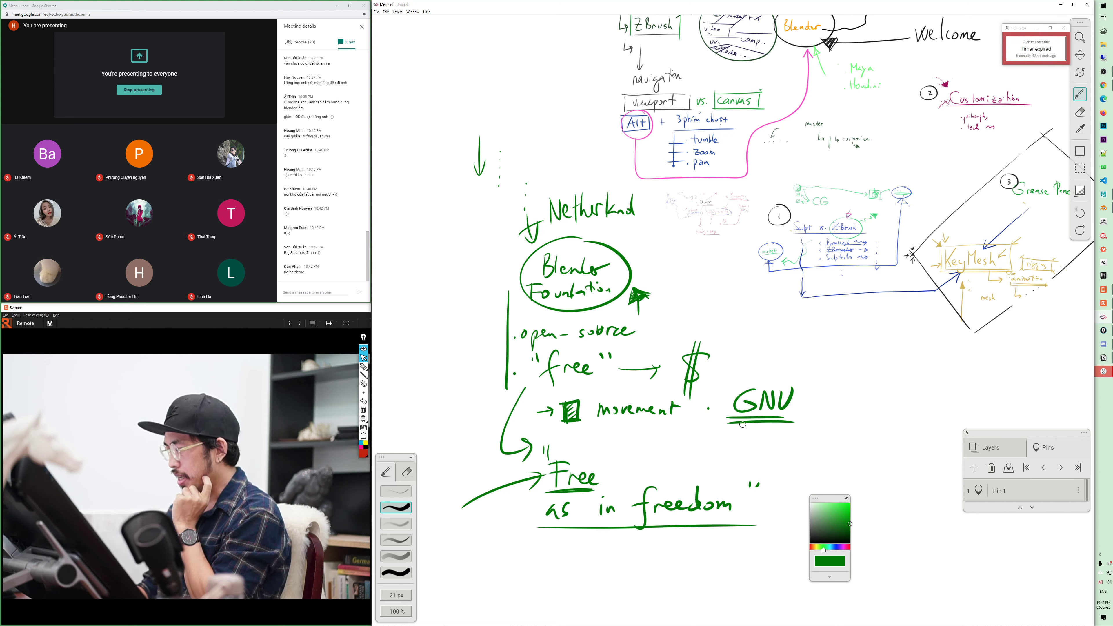
- Add a second vertical line beside the list and zigzag lines beside the notes
drag(497, 259, 494, 421)
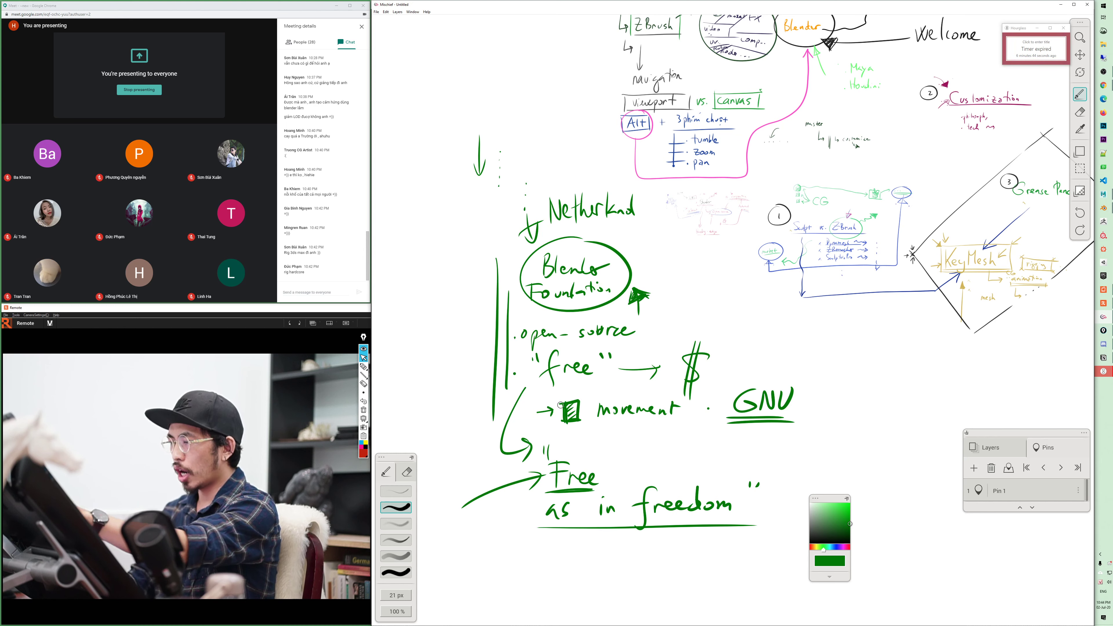
drag(561, 404, 589, 470)
drag(514, 311, 503, 388)
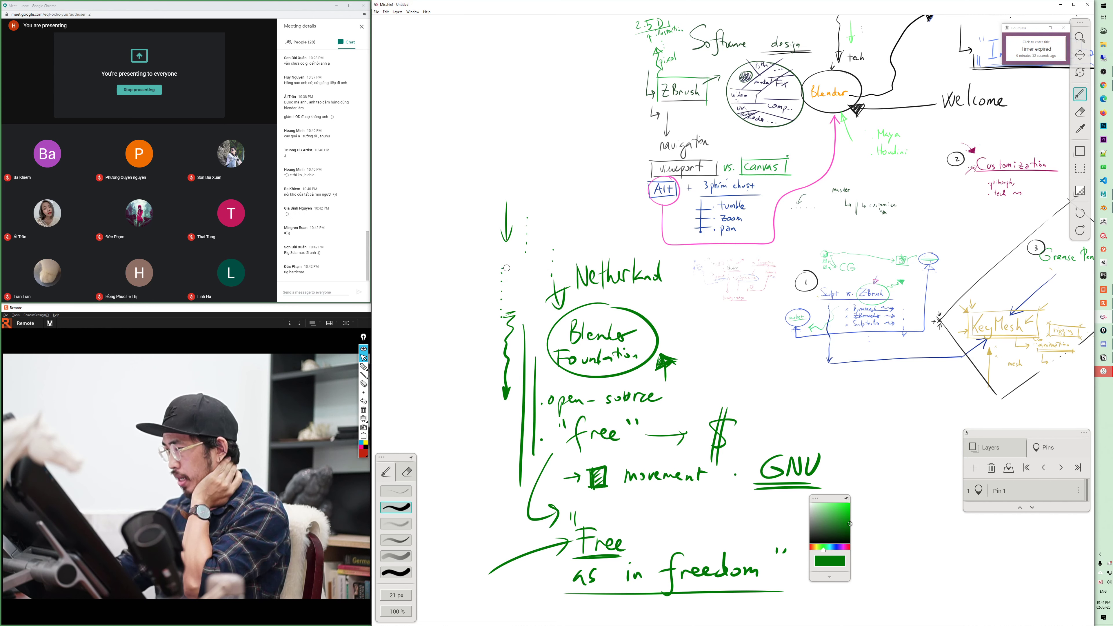
- Add short vertical strokes and write 'dev' with a curved arrow rising from it
drag(492, 266, 483, 314)
drag(479, 264, 474, 315)
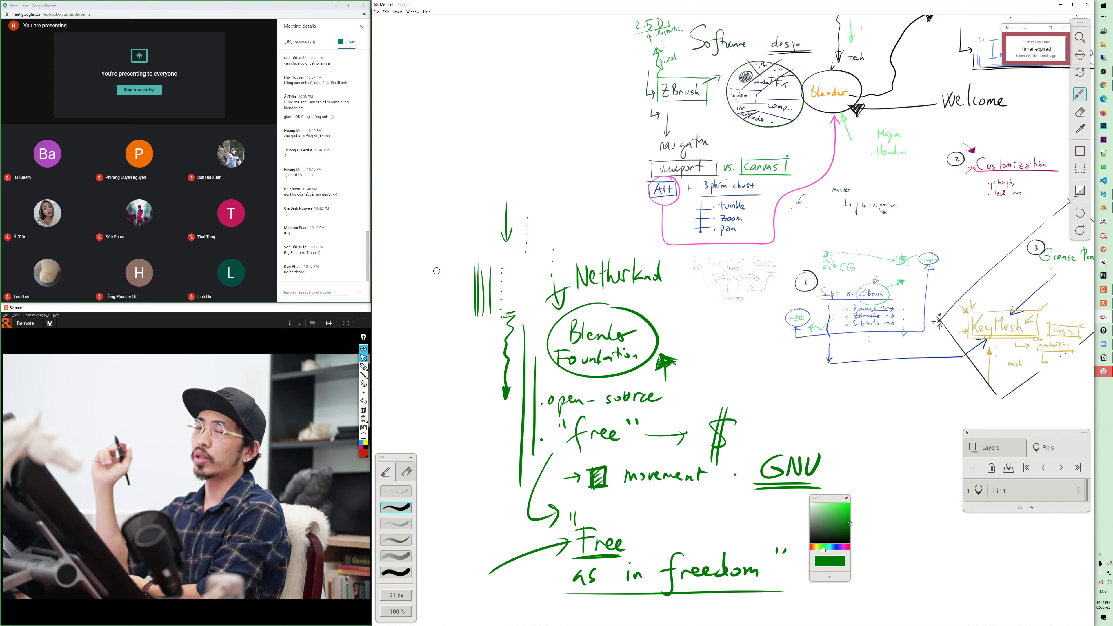
mouse_move(416, 236)
mouse_down()
mouse_move(420, 219)
mouse_move(428, 243)
mouse_move(437, 228)
mouse_up()
drag(408, 253, 446, 239)
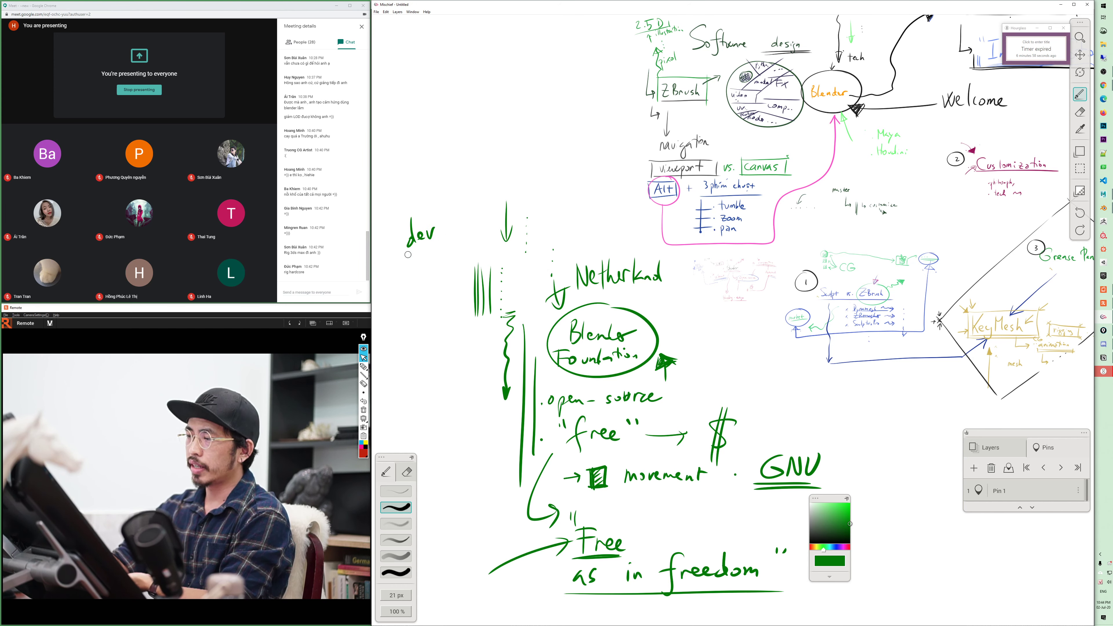
mouse_move(406, 204)
mouse_down()
mouse_move(433, 154)
mouse_move(433, 169)
mouse_up()
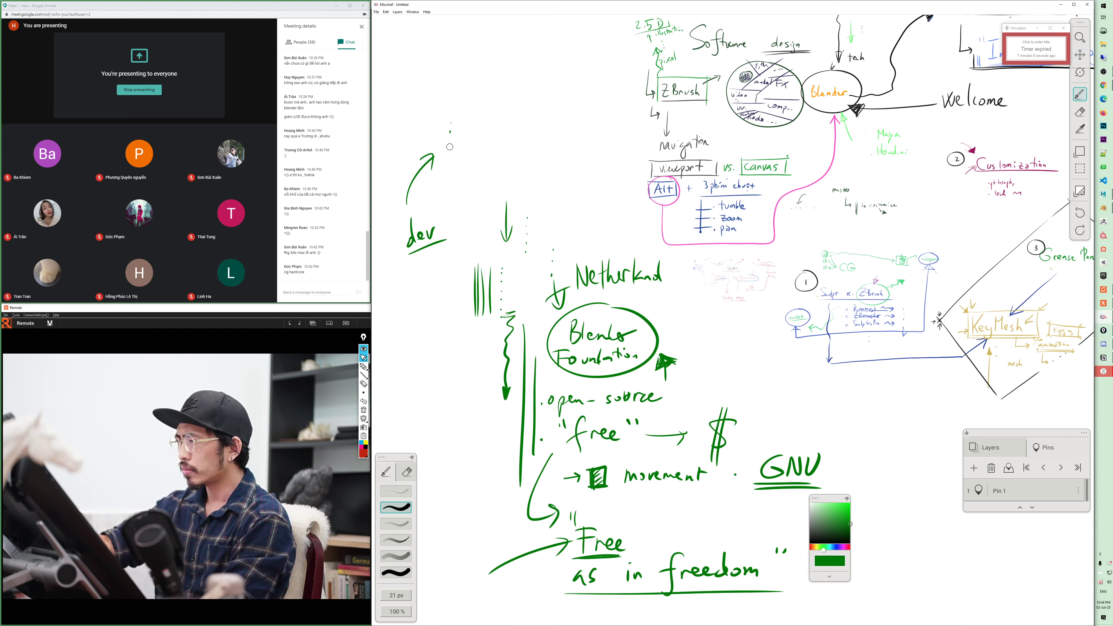
- Add dots and strokes above the arrow; undo an unwanted long line under 'dev'
click(450, 153)
click(450, 144)
click(451, 132)
mouse_move(451, 115)
mouse_down()
mouse_move(453, 158)
mouse_move(457, 147)
mouse_up()
drag(421, 263, 418, 539)
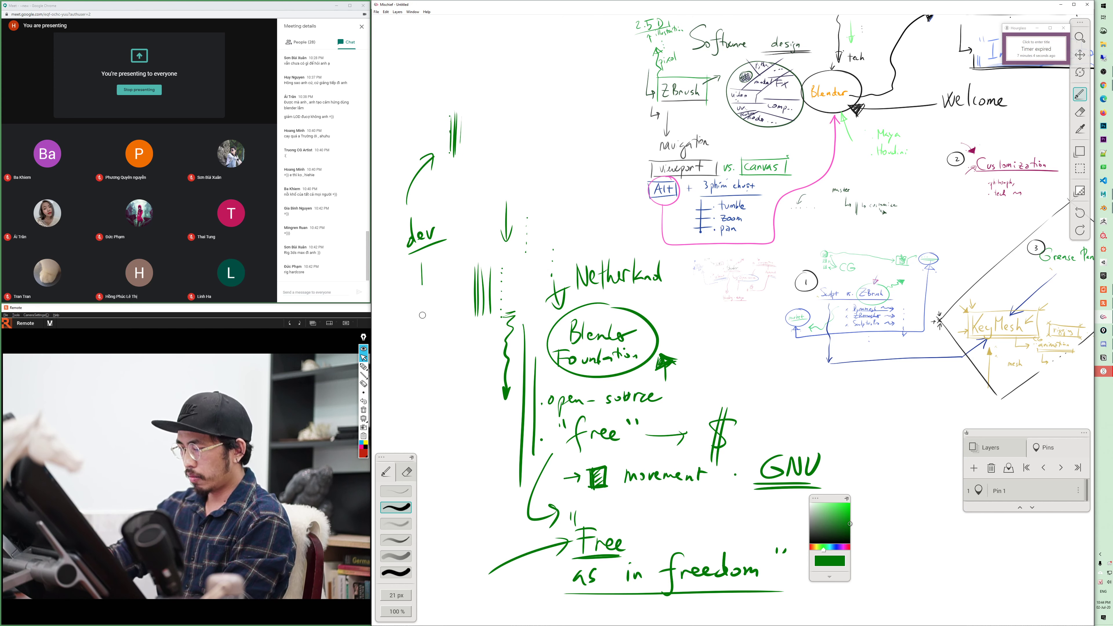
key(ctrl+z)
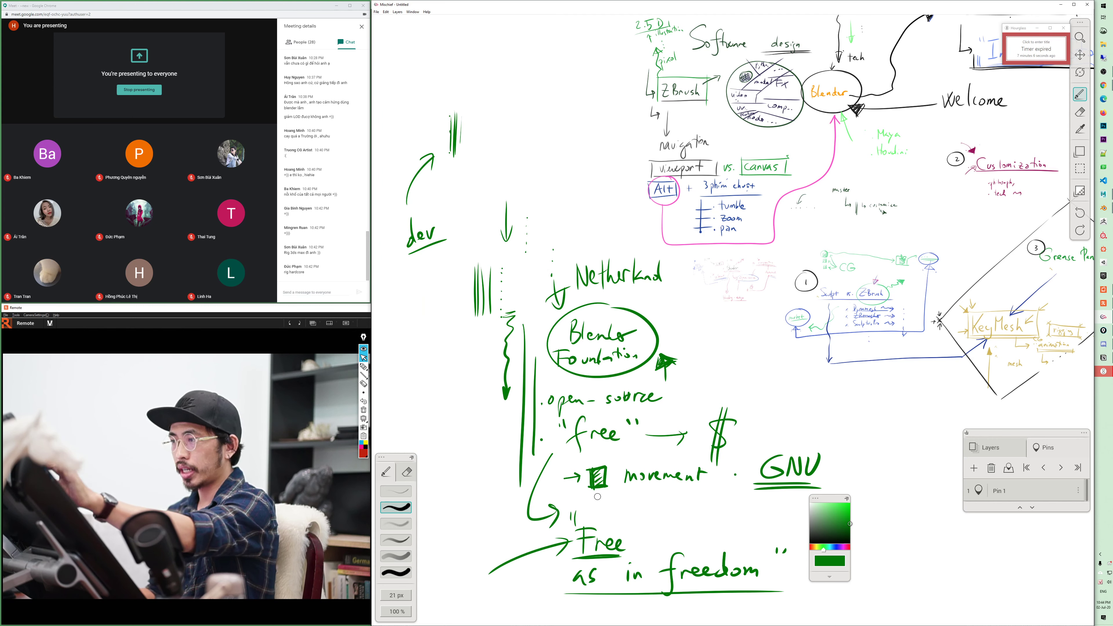
drag(724, 546, 784, 510)
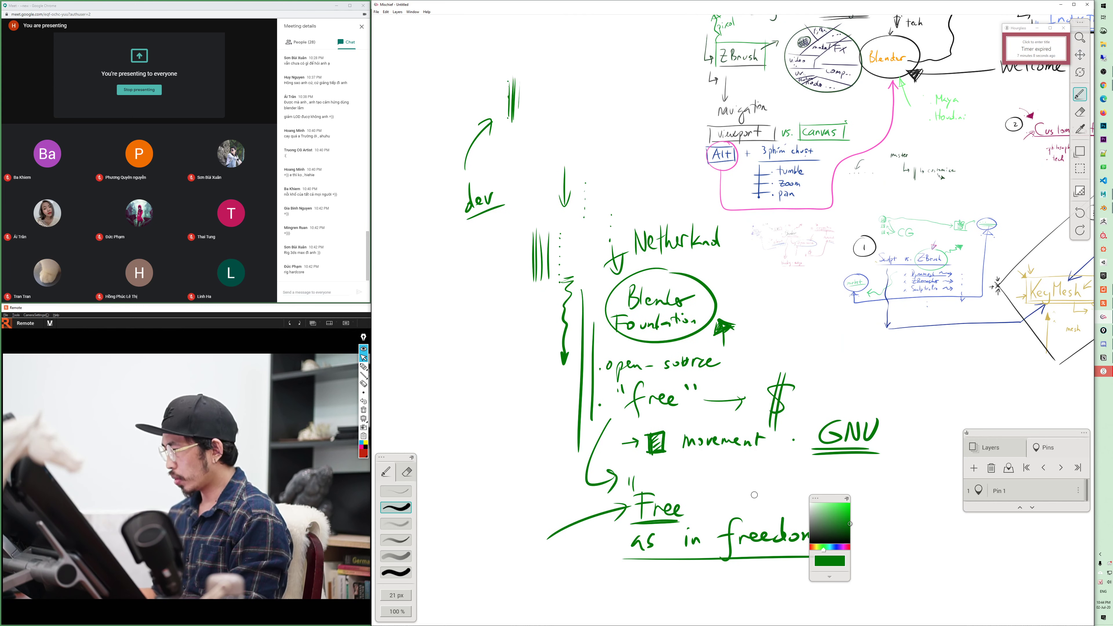
- Box 'dev', arrow and underline open-source, and close the green note with a quote
mouse_move(581, 376)
mouse_down()
mouse_move(544, 399)
mouse_move(466, 409)
mouse_move(579, 386)
mouse_up()
drag(455, 232, 513, 203)
mouse_move(441, 188)
mouse_down()
mouse_move(460, 234)
mouse_move(513, 204)
mouse_up()
mouse_move(514, 154)
mouse_down()
mouse_move(531, 144)
mouse_move(531, 153)
mouse_up()
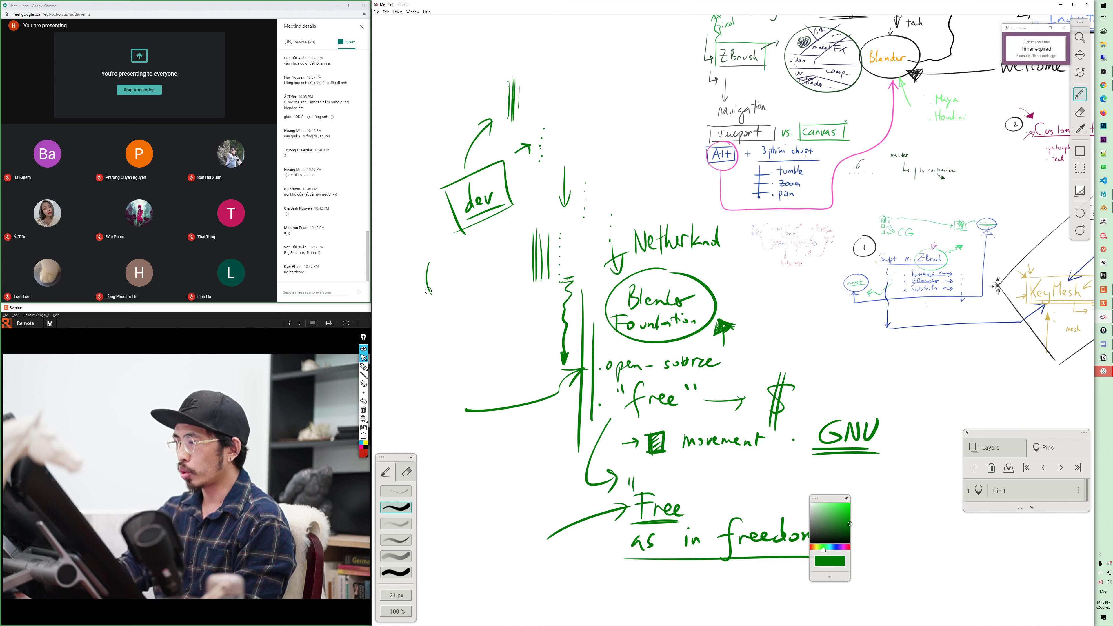
drag(598, 378, 740, 376)
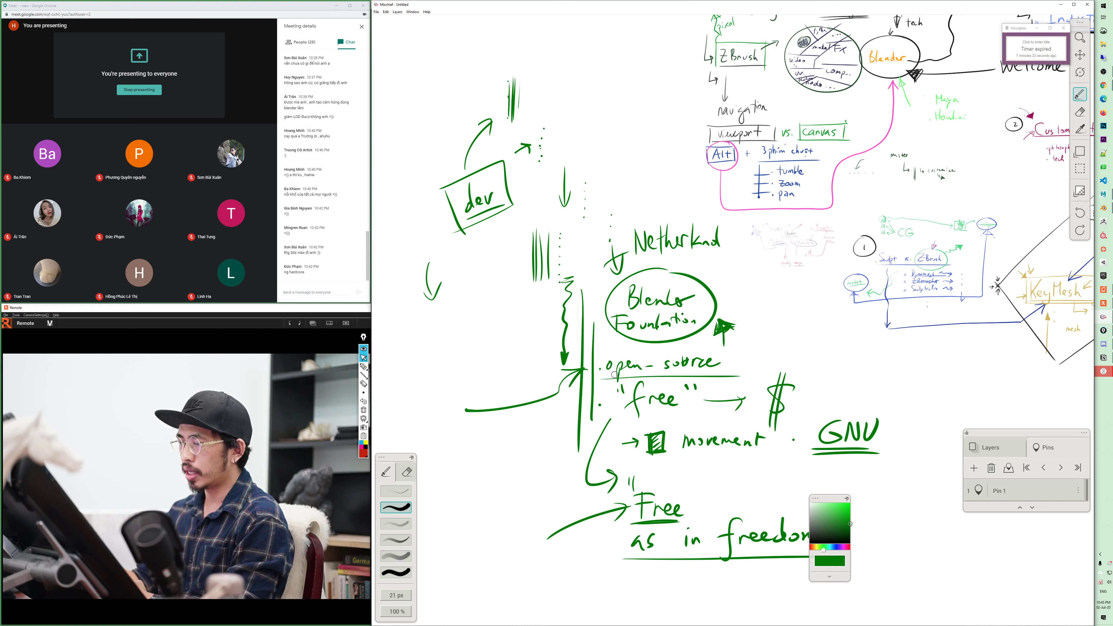
click(443, 351)
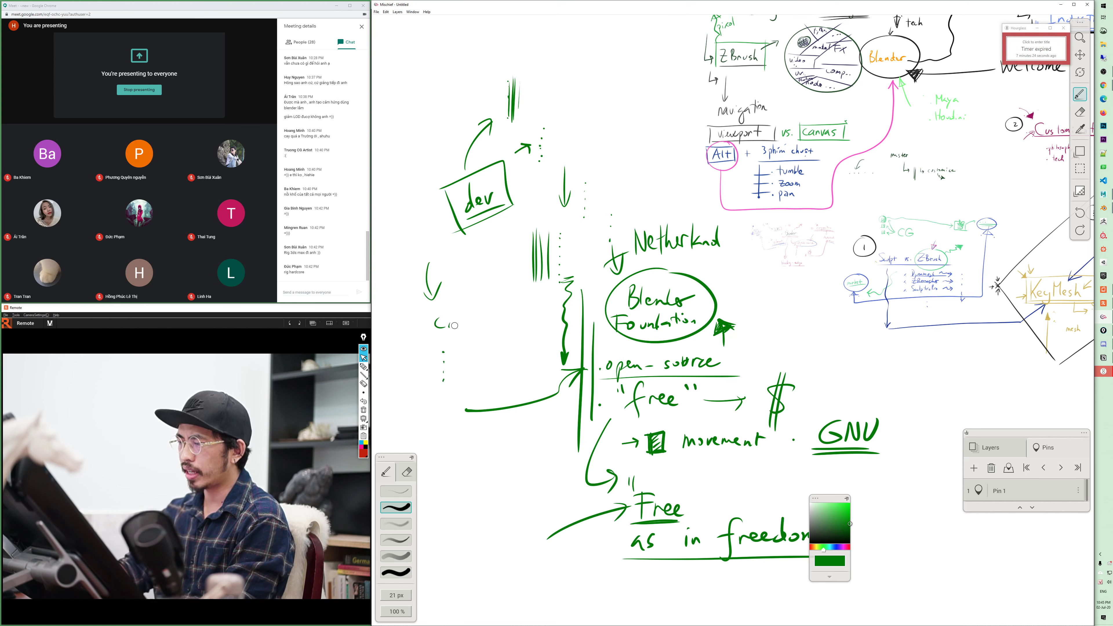
mouse_move(454, 325)
mouse_down()
mouse_move(474, 303)
mouse_move(490, 323)
mouse_up()
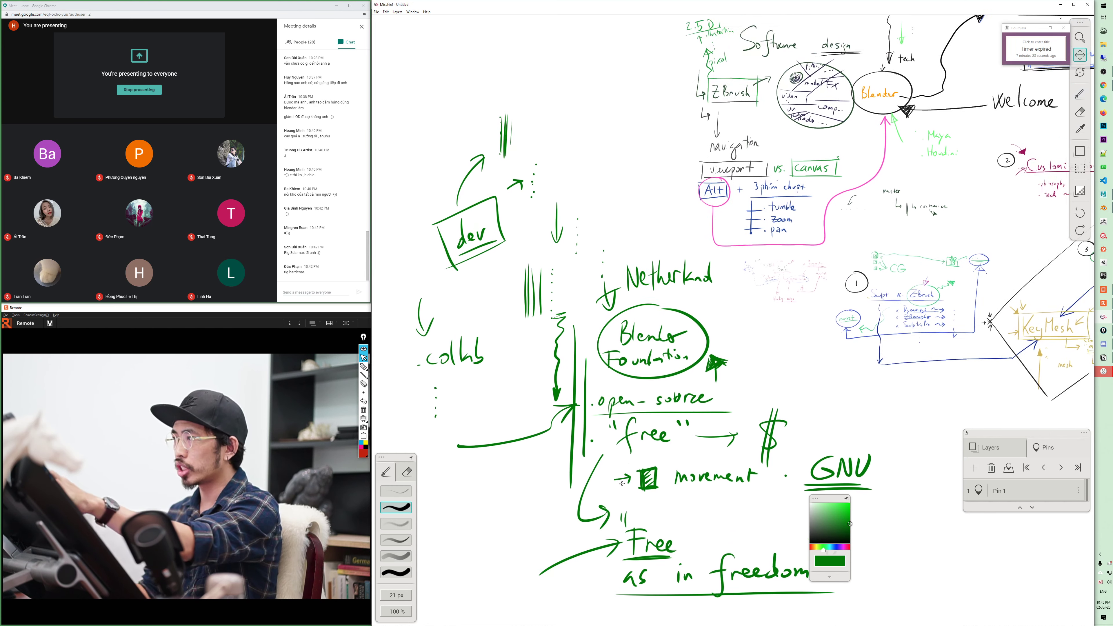
- Pan across the board to the Software design and Industry Standard notes
drag(581, 299, 552, 406)
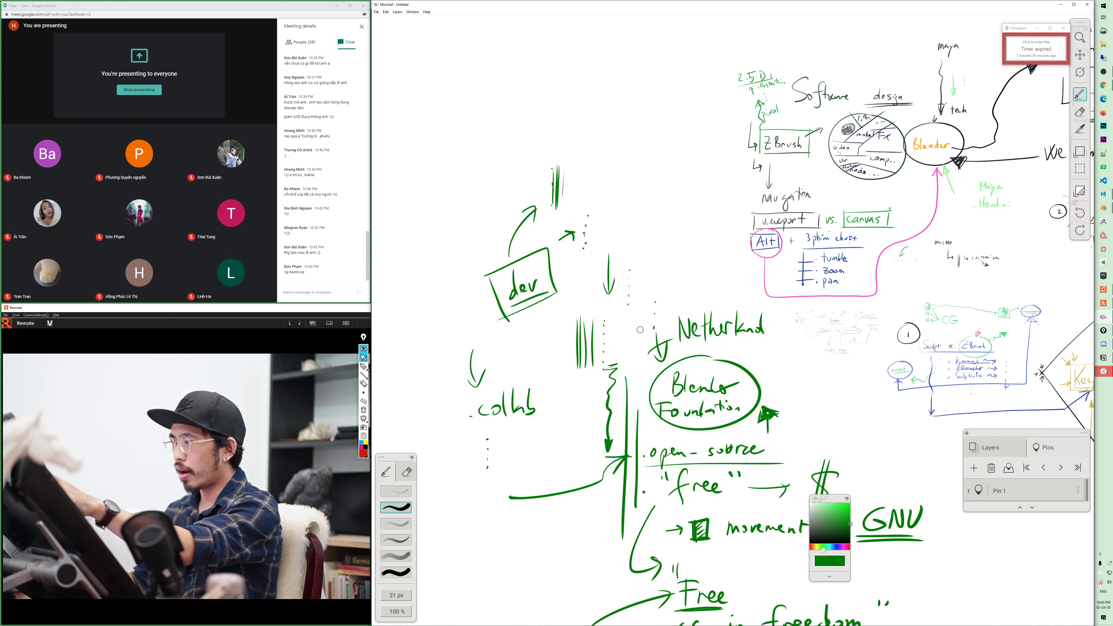
drag(750, 347, 425, 517)
drag(701, 197, 407, 522)
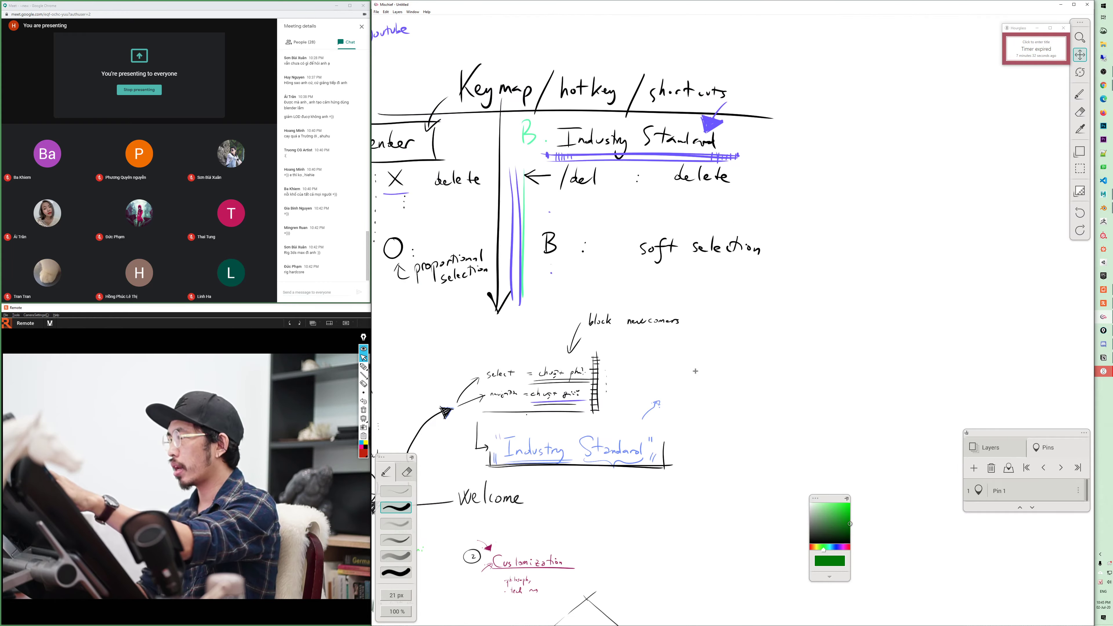
mouse_move(589, 482)
mouse_down()
mouse_move(796, 171)
mouse_move(799, 102)
mouse_up()
drag(570, 307, 684, 294)
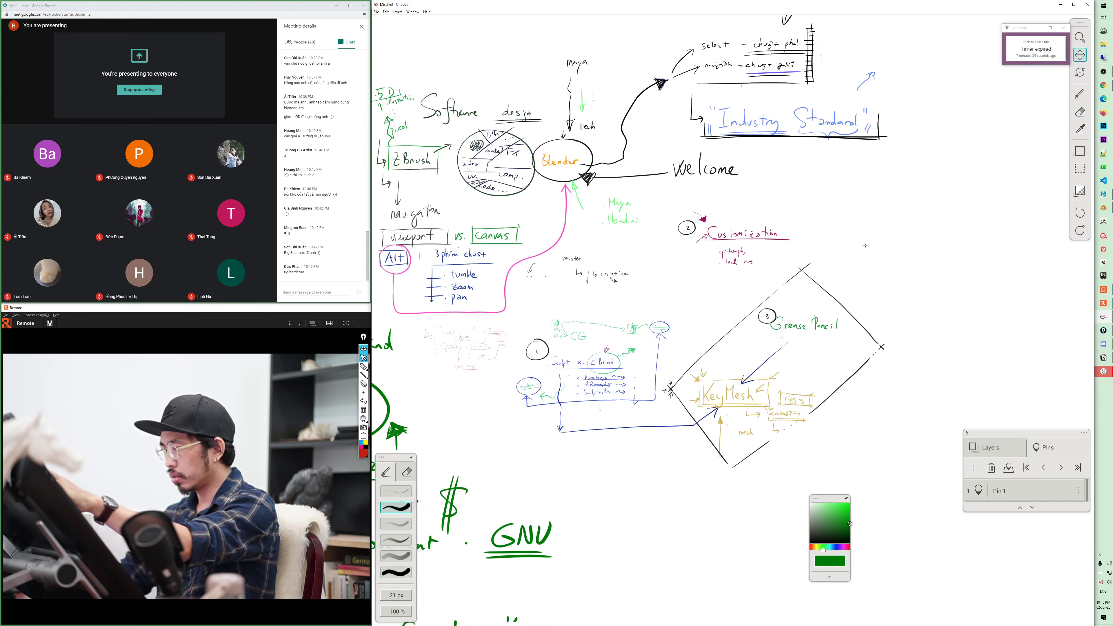
mouse_move(785, 336)
mouse_down()
mouse_move(634, 449)
mouse_move(858, 340)
mouse_move(908, 190)
mouse_up()
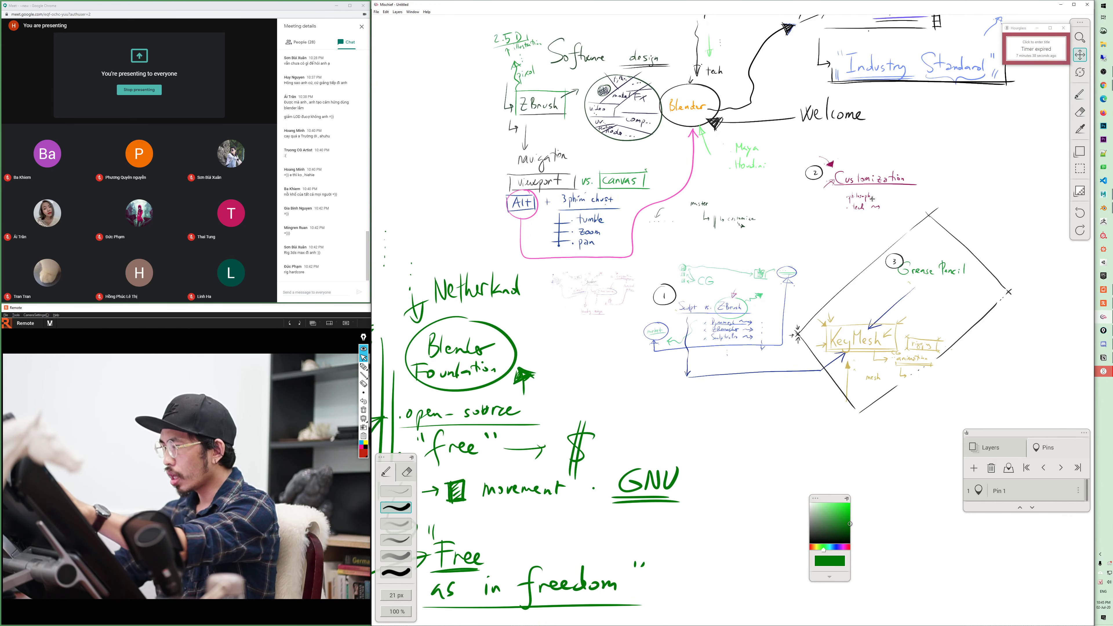
- Pan to the Blender, open-source and Autodesk corporation notes and zoom in about 2x
key(b)
drag(806, 443, 814, 420)
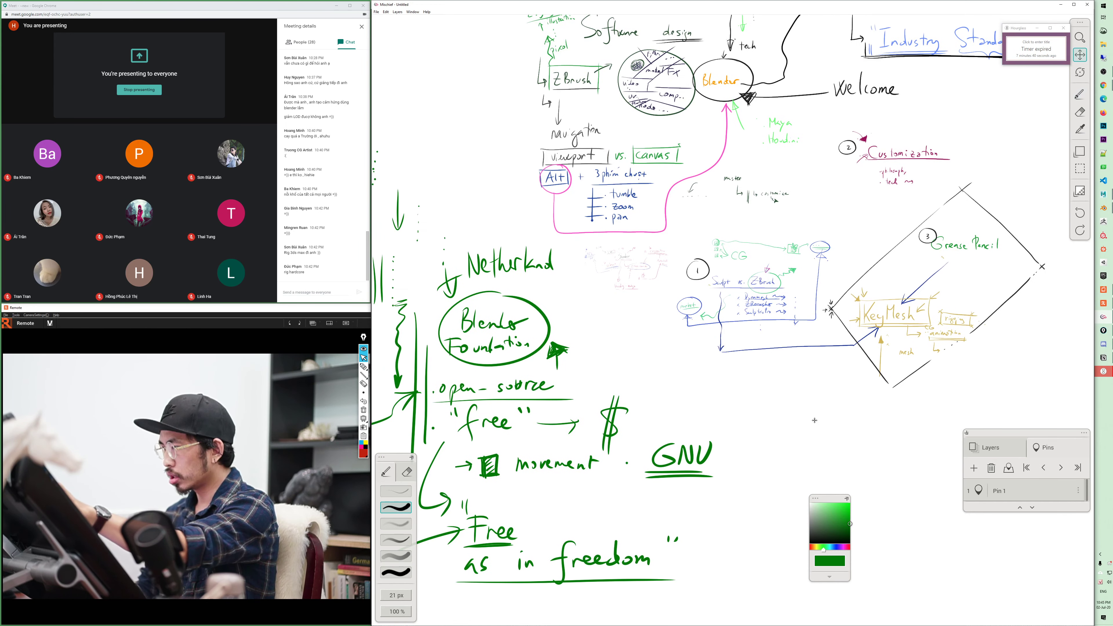
key(z)
mouse_move(653, 253)
mouse_down()
mouse_move(693, 257)
mouse_move(841, 506)
mouse_up()
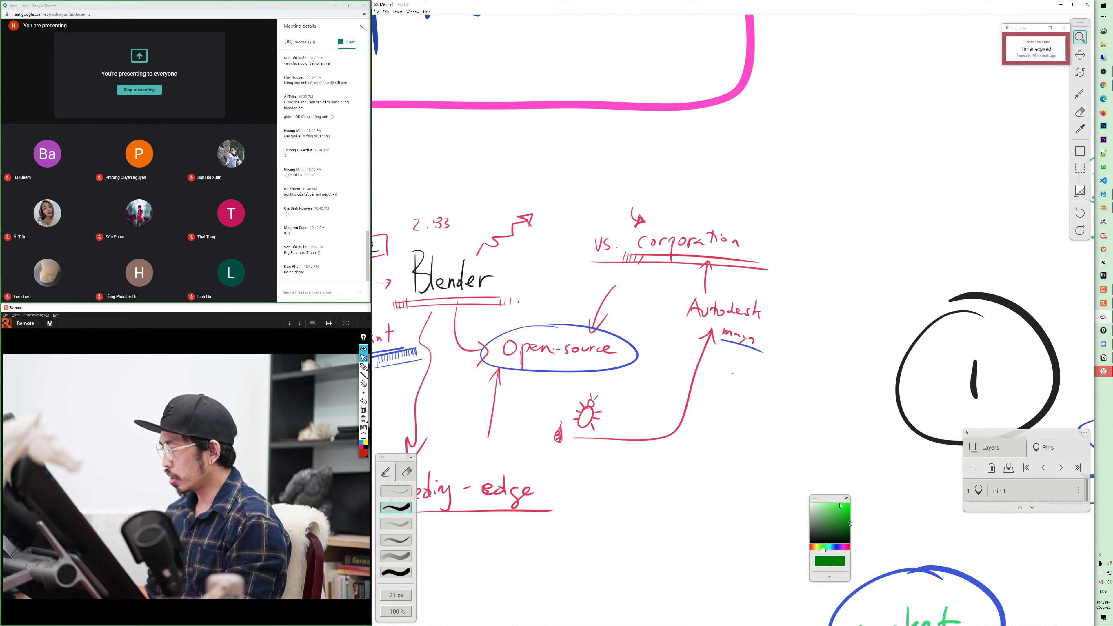
- Draw an arrow up from corporation and write 'Maya' and '10' at its tip
mouse_move(840, 505)
mouse_down()
mouse_move(693, 273)
mouse_move(752, 191)
mouse_move(833, 147)
mouse_move(823, 168)
mouse_move(819, 151)
mouse_up()
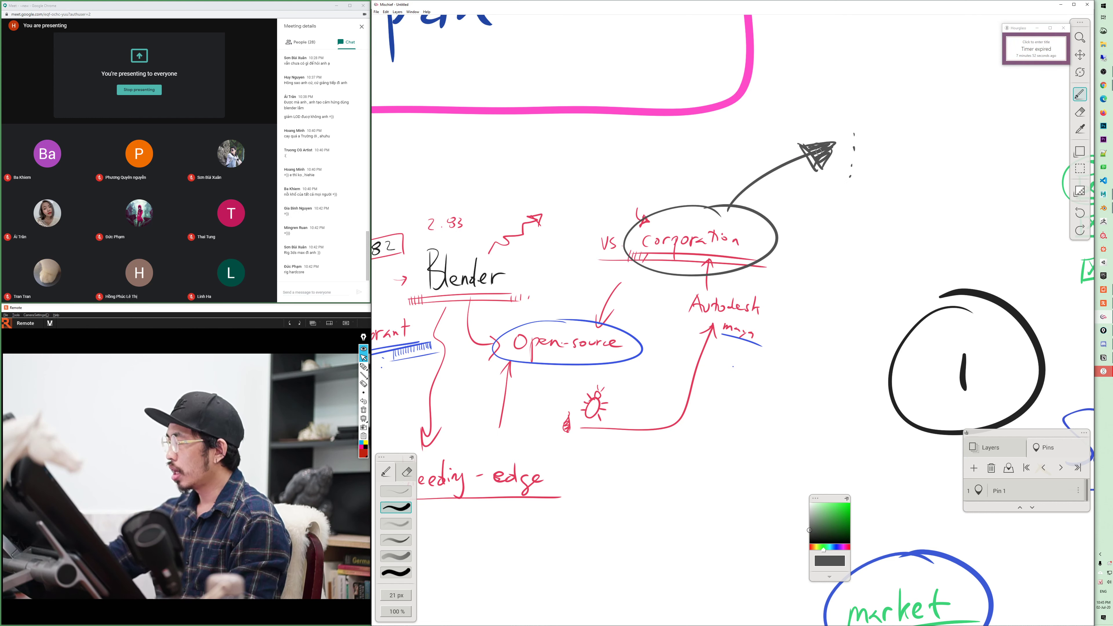
mouse_move(872, 127)
mouse_down()
mouse_move(904, 126)
mouse_move(900, 142)
mouse_up()
drag(938, 118, 940, 127)
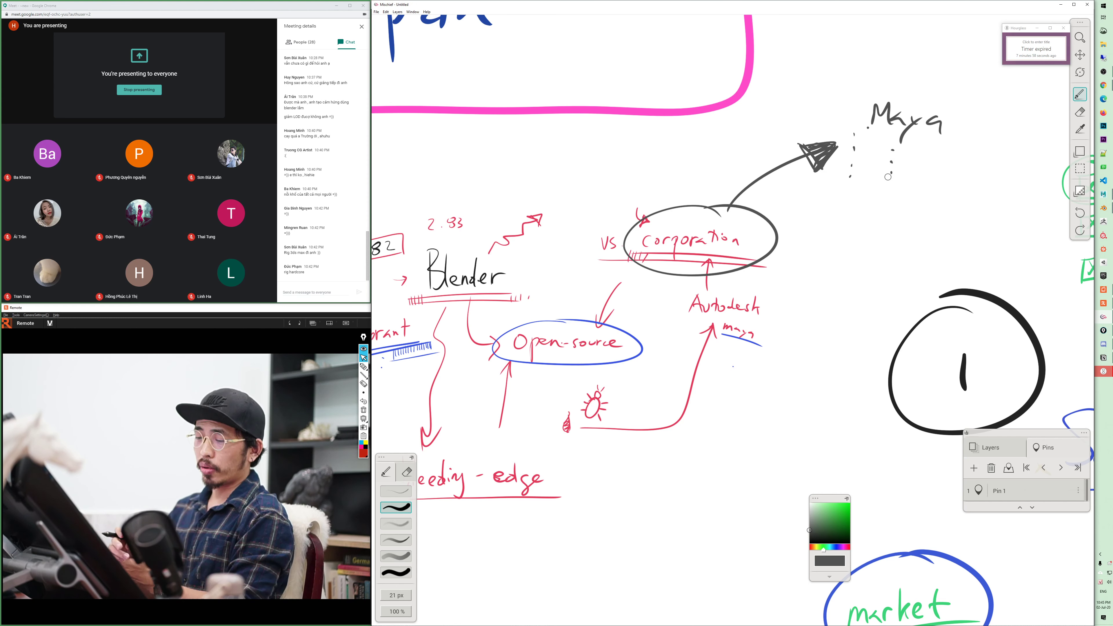
mouse_move(920, 151)
mouse_down()
mouse_move(919, 168)
mouse_move(936, 152)
mouse_up()
mouse_move(937, 132)
mouse_down()
mouse_move(899, 154)
mouse_move(902, 145)
mouse_up()
- Circle the 10 with an arrow, add a down-arrow into corporation, and circle Maya
drag(839, 213, 897, 169)
drag(889, 199, 898, 172)
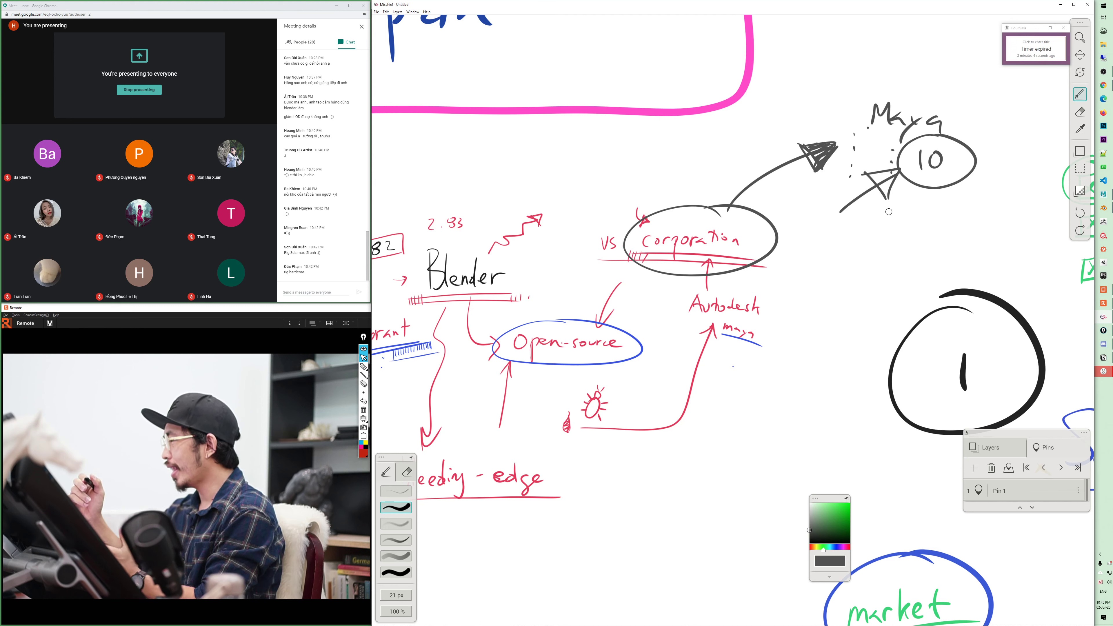
drag(868, 177, 898, 170)
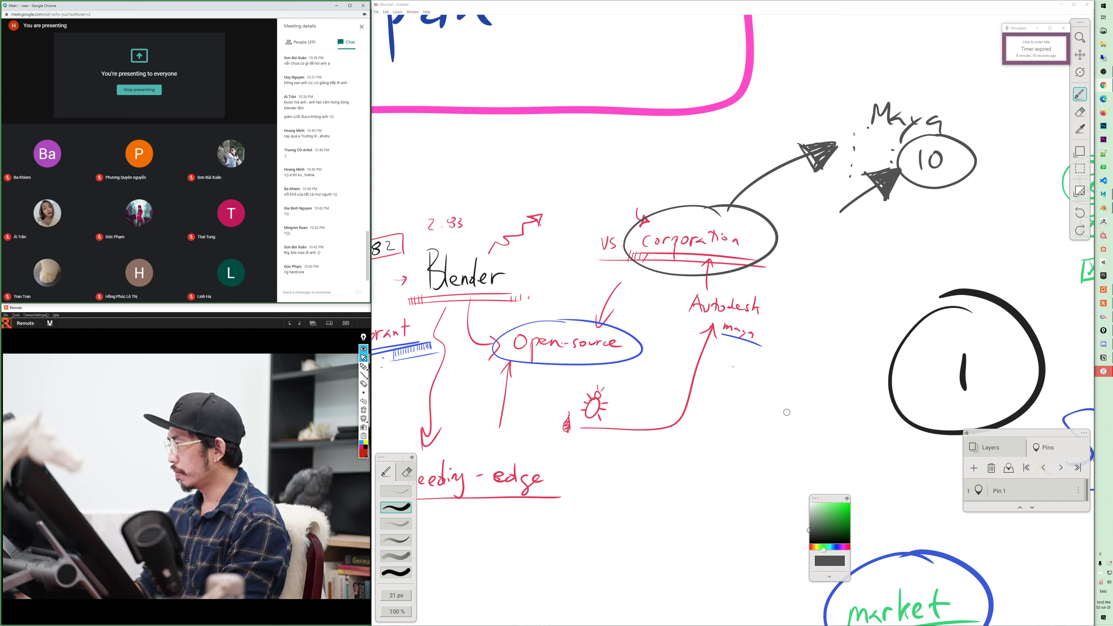
mouse_move(694, 163)
mouse_down()
mouse_move(693, 215)
mouse_move(690, 188)
mouse_up()
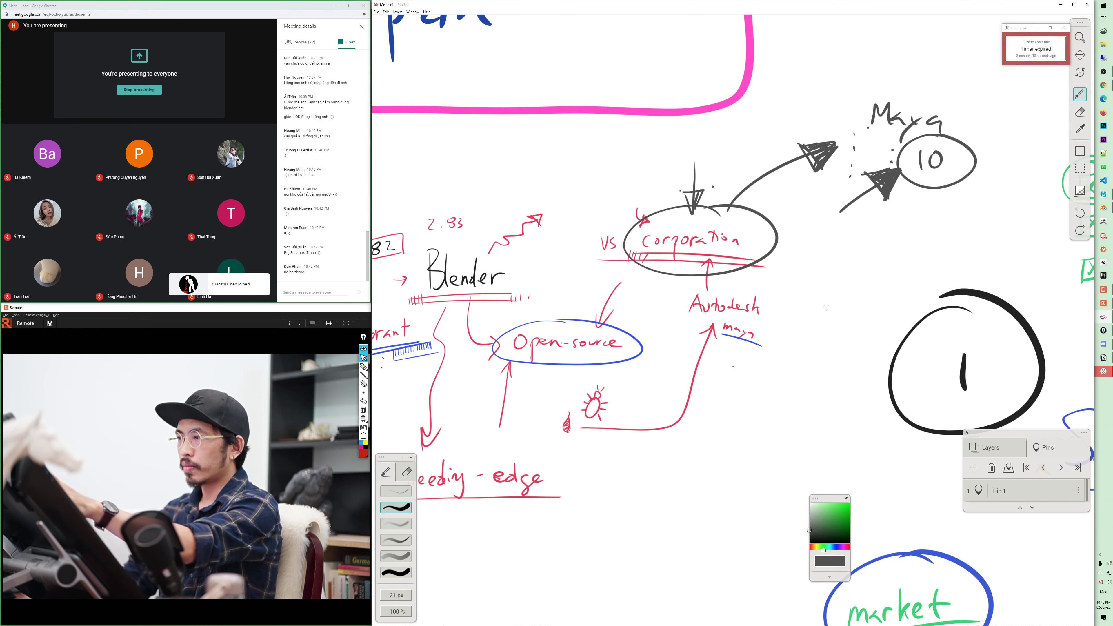
drag(895, 201, 632, 337)
mouse_move(610, 216)
mouse_down()
mouse_move(643, 202)
mouse_move(695, 119)
mouse_move(697, 139)
mouse_move(667, 132)
mouse_up()
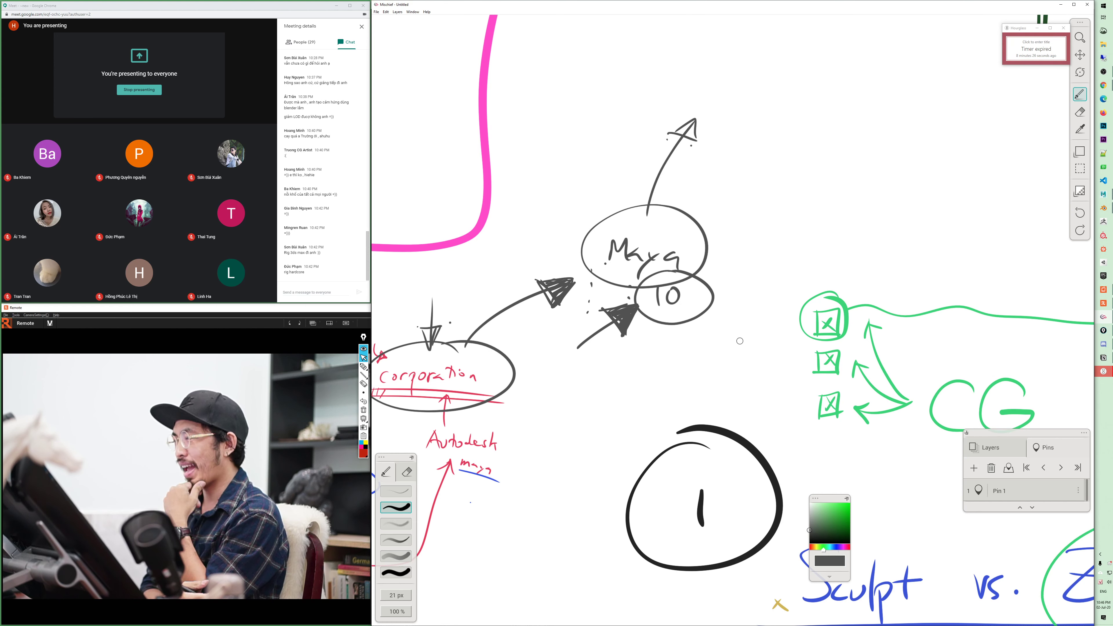
- Write 'code' above Maya and draw marks, lines and an arrow rising from it
drag(730, 91, 744, 92)
drag(748, 98, 756, 90)
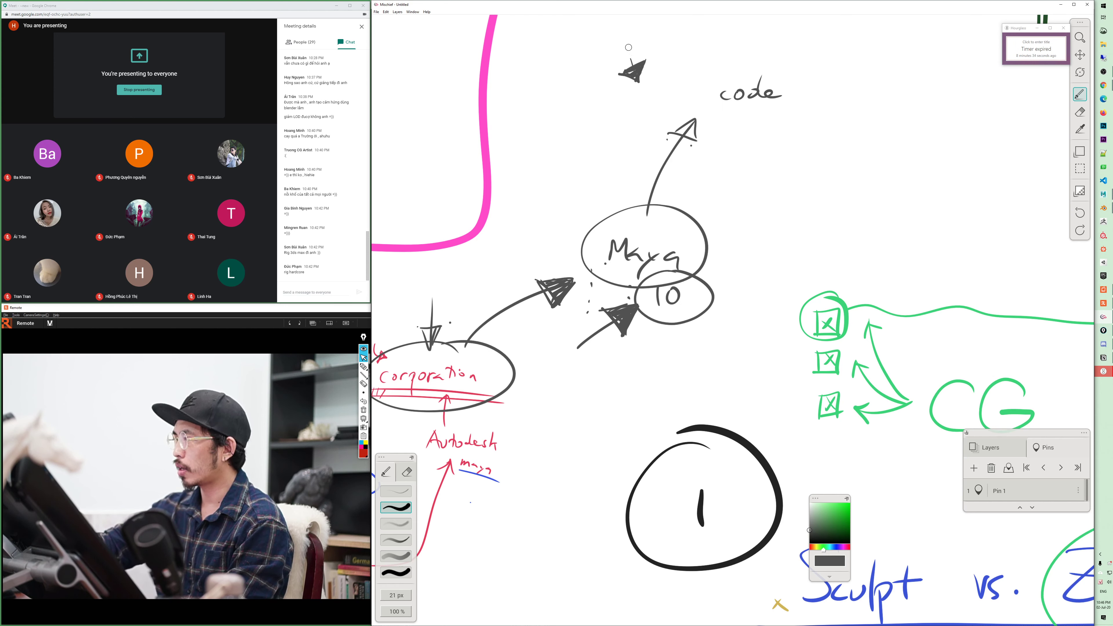
drag(762, 318, 717, 442)
mouse_move(650, 296)
mouse_down()
mouse_move(657, 363)
mouse_move(824, 333)
mouse_up()
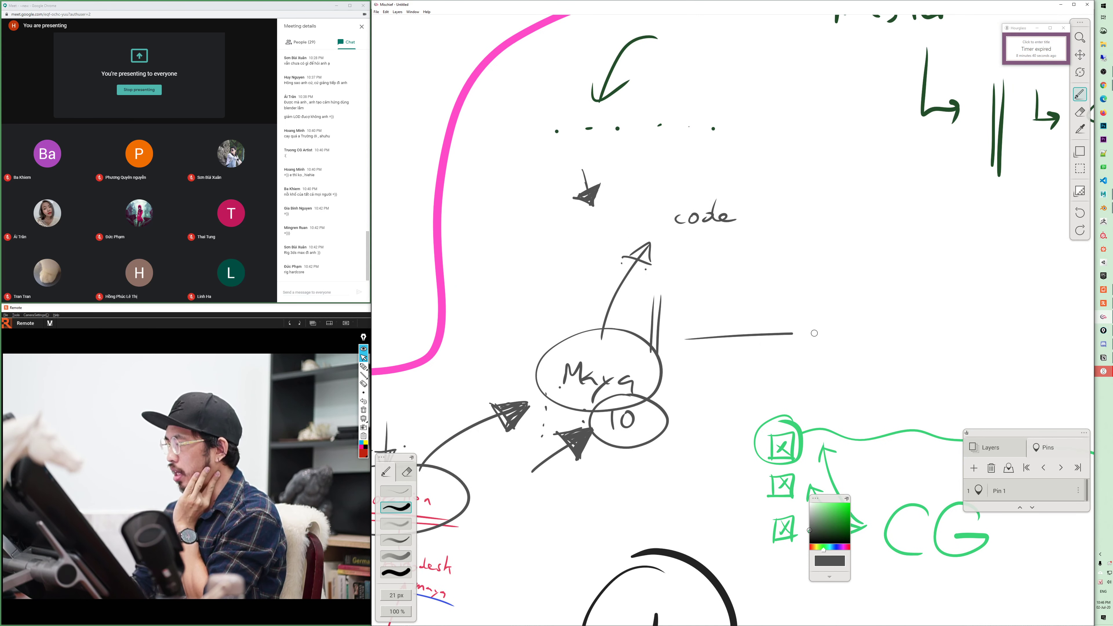
drag(684, 350, 832, 344)
drag(646, 347, 714, 310)
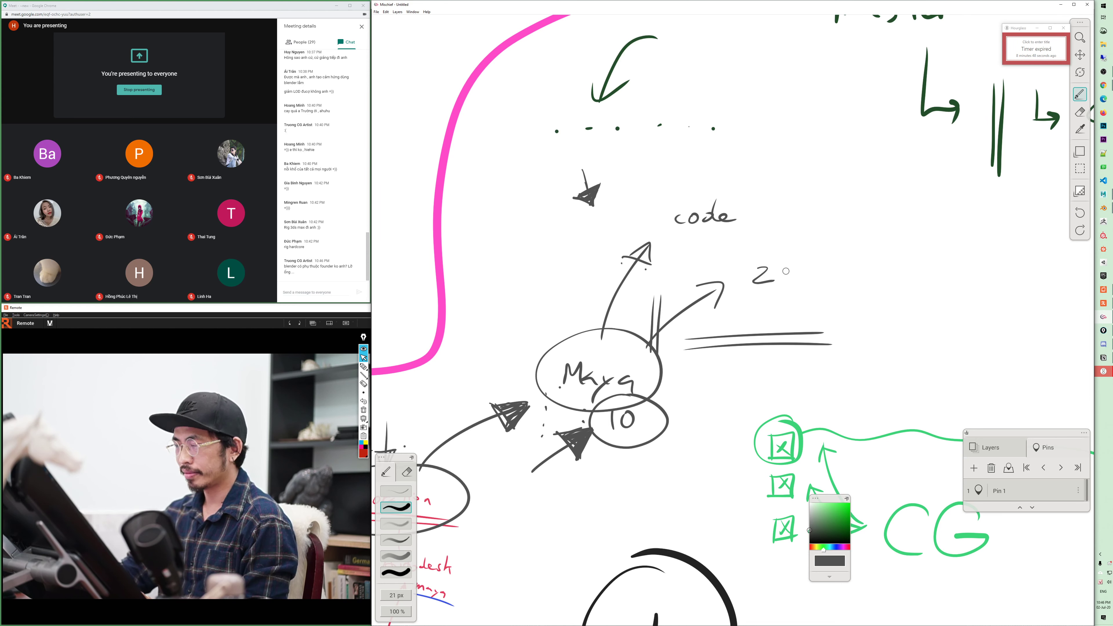
- Circle and underline the 20, link it back to Maya, and add two upward arrows
drag(797, 246, 777, 251)
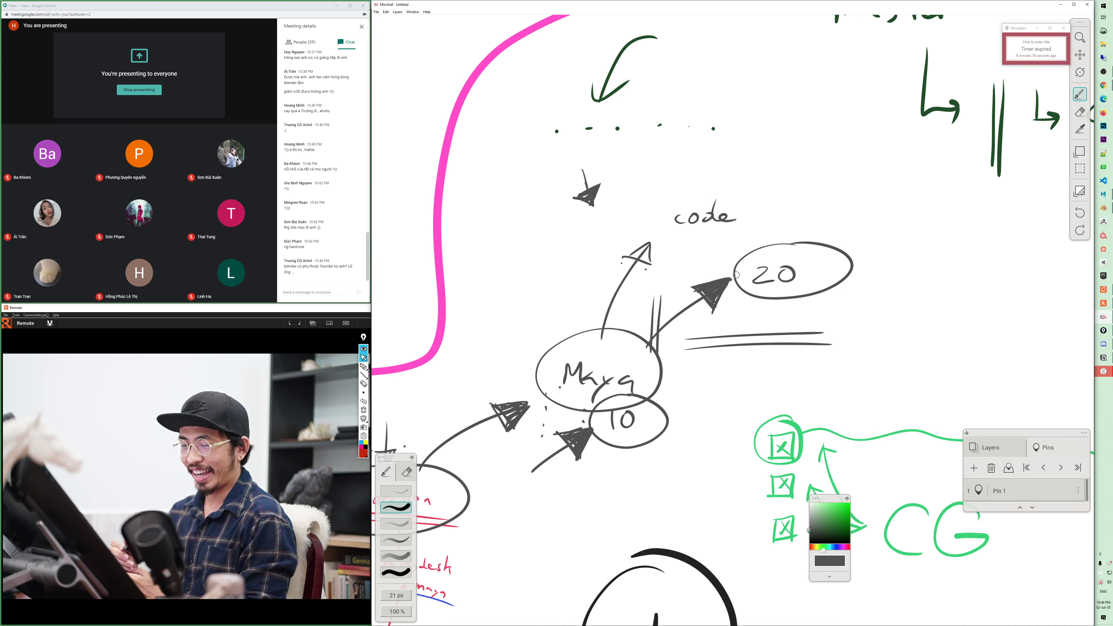
drag(734, 301, 868, 296)
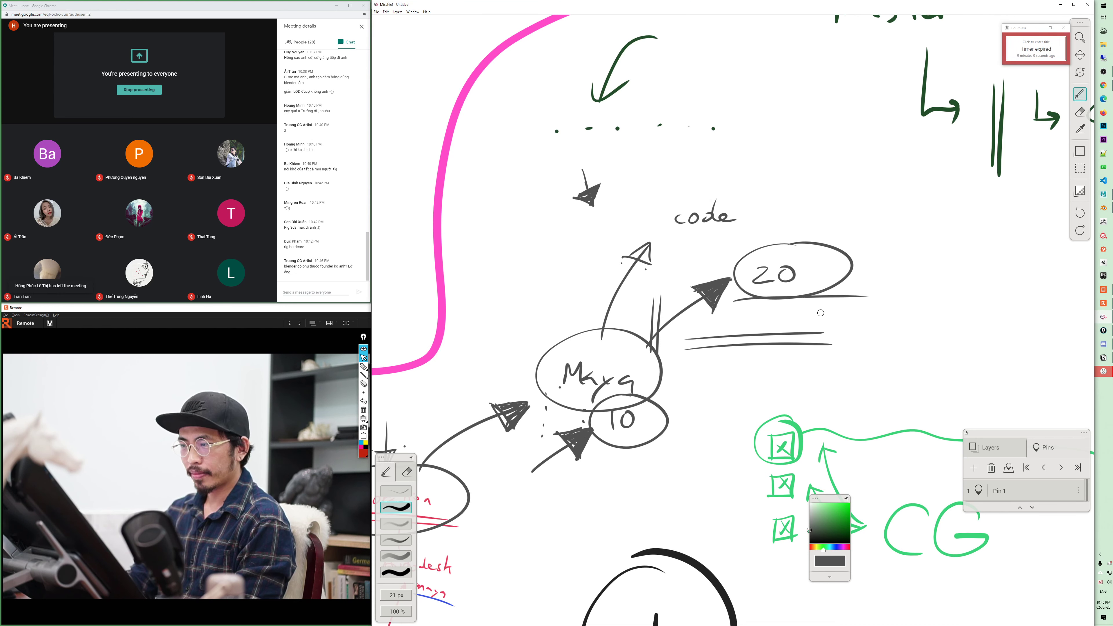
drag(777, 298, 670, 372)
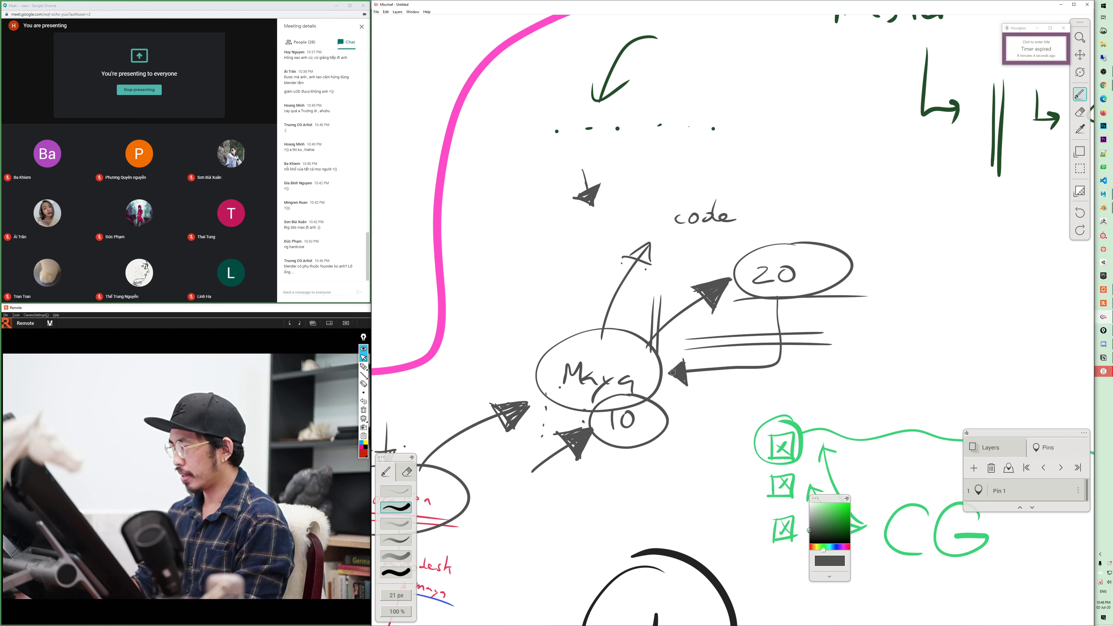
drag(779, 302, 684, 372)
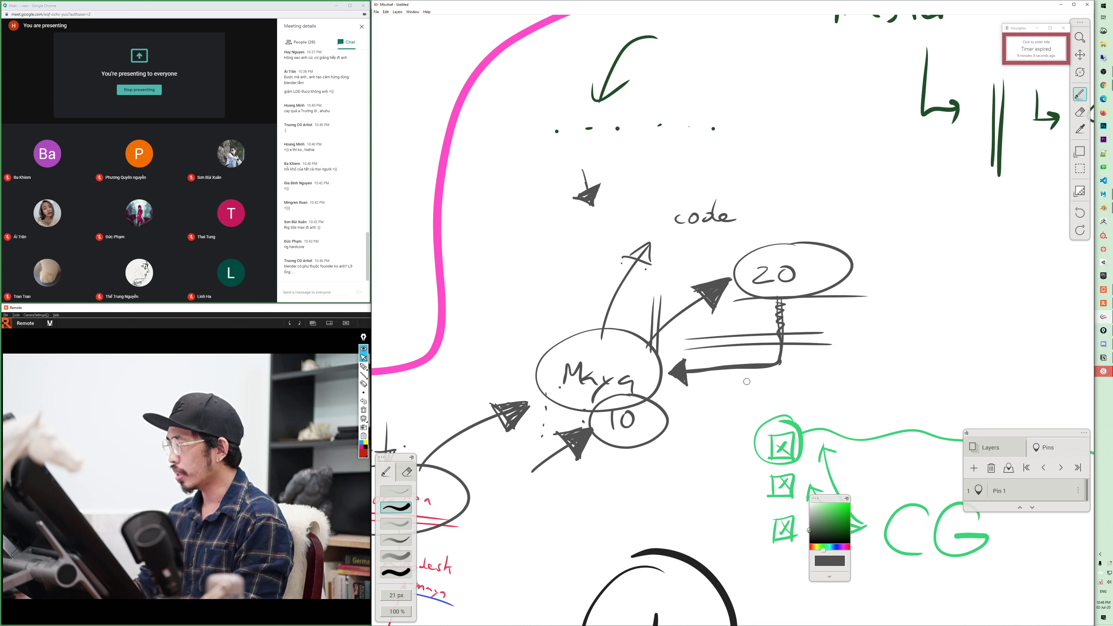
mouse_move(545, 281)
mouse_down()
mouse_move(556, 312)
mouse_move(565, 299)
mouse_move(560, 346)
mouse_move(535, 299)
mouse_move(526, 338)
mouse_up()
mouse_move(508, 285)
mouse_down()
mouse_move(504, 304)
mouse_move(525, 307)
mouse_up()
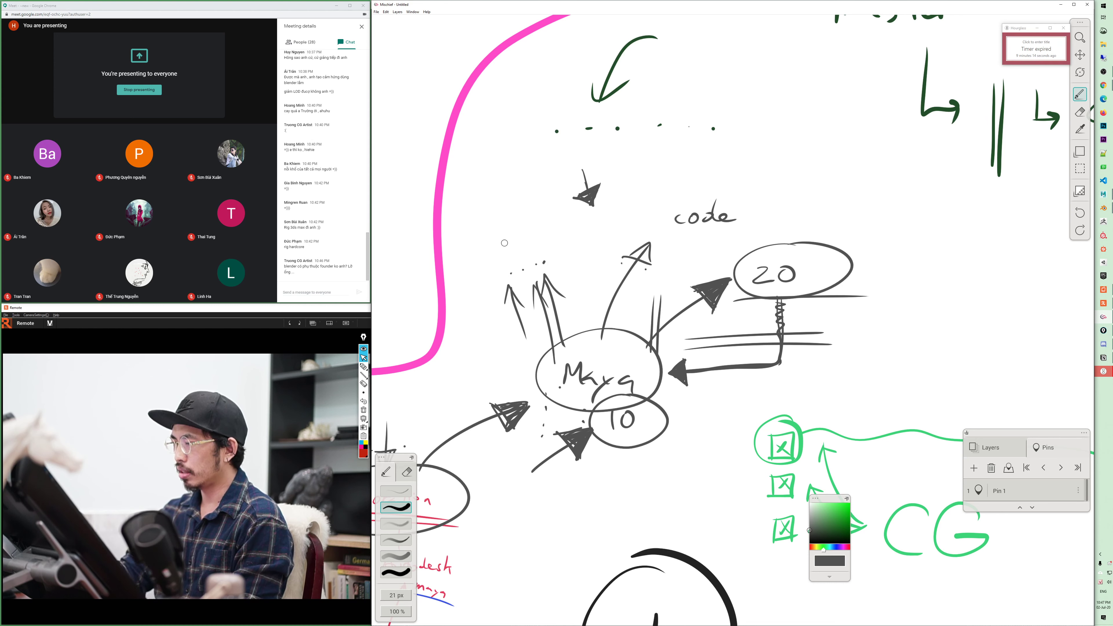
- Write 'block' and underlined 'architecture', and sketch a hatched box left of Maya
mouse_move(494, 235)
mouse_down()
mouse_move(501, 247)
mouse_move(554, 252)
mouse_up()
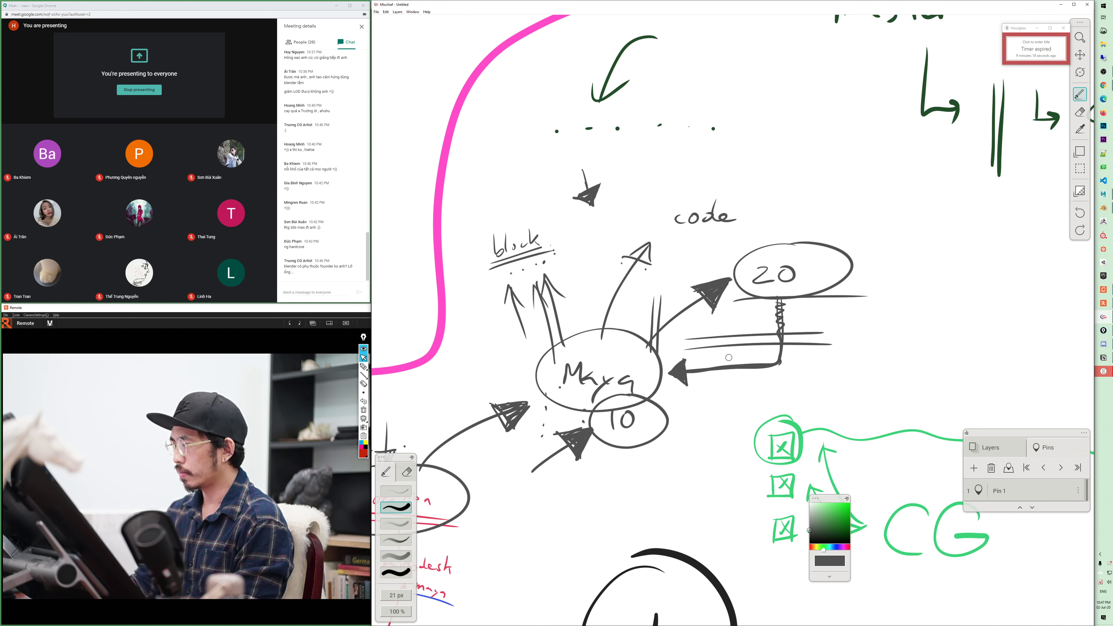
drag(589, 496, 603, 484)
drag(613, 484, 708, 497)
drag(579, 508, 697, 505)
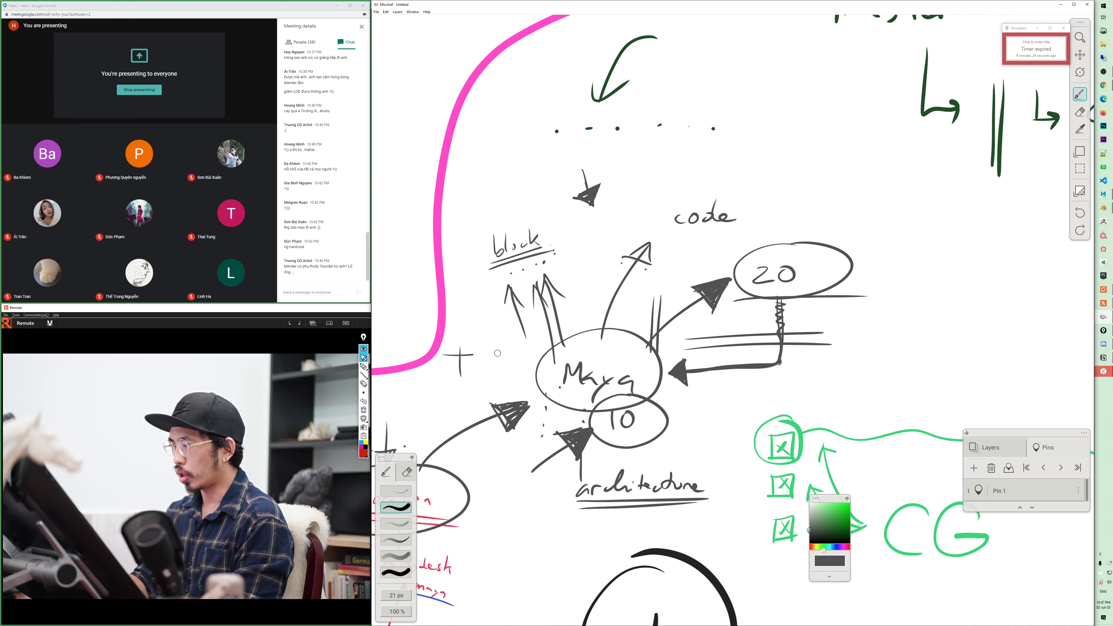
drag(474, 353, 540, 351)
mouse_move(528, 353)
mouse_down()
mouse_move(528, 372)
mouse_move(447, 369)
mouse_up()
drag(459, 368, 483, 355)
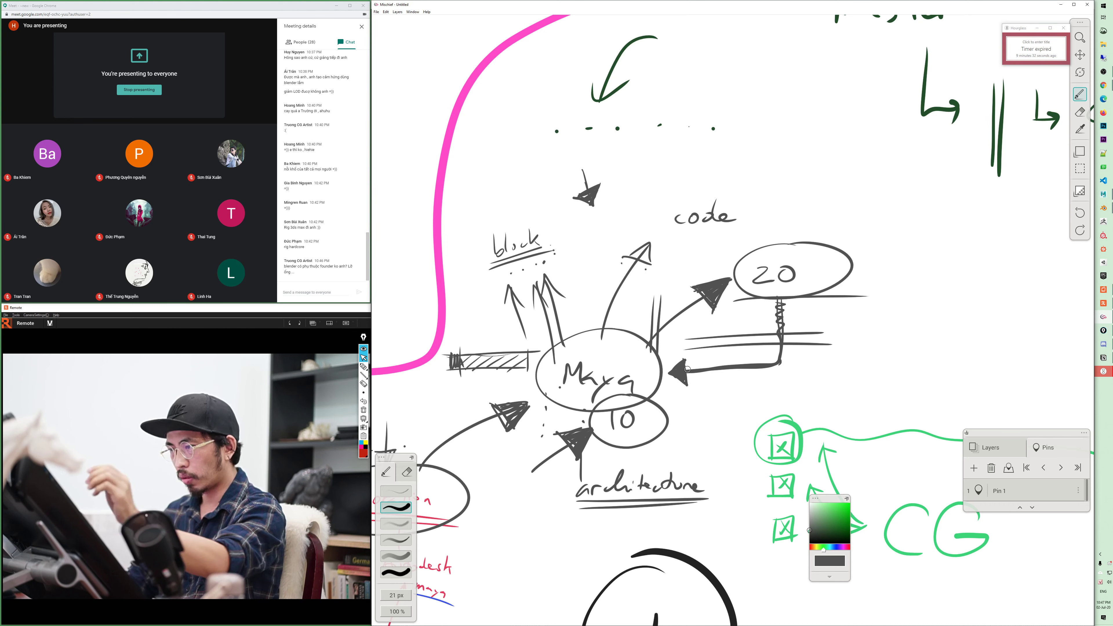
key(space)
- Zoom out and pan back to the Keymap/hotkey/shortcuts table beside the Korean and Japanese notes
scroll(663, 375, down, 3)
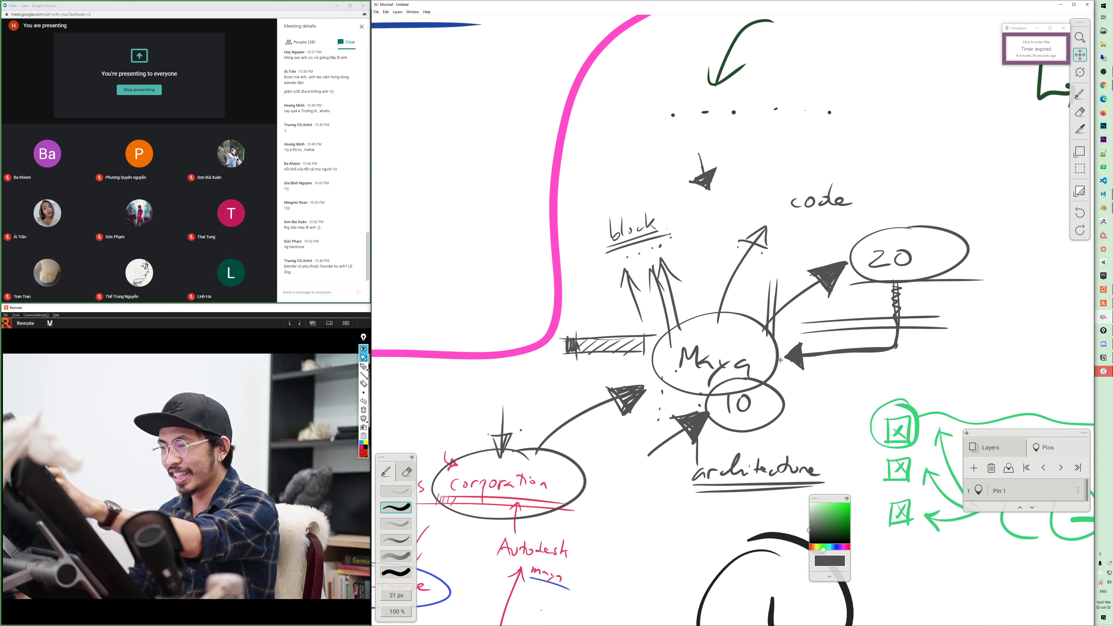
mouse_move(663, 374)
mouse_down()
mouse_move(733, 387)
mouse_move(703, 407)
mouse_move(808, 429)
mouse_move(770, 472)
mouse_up()
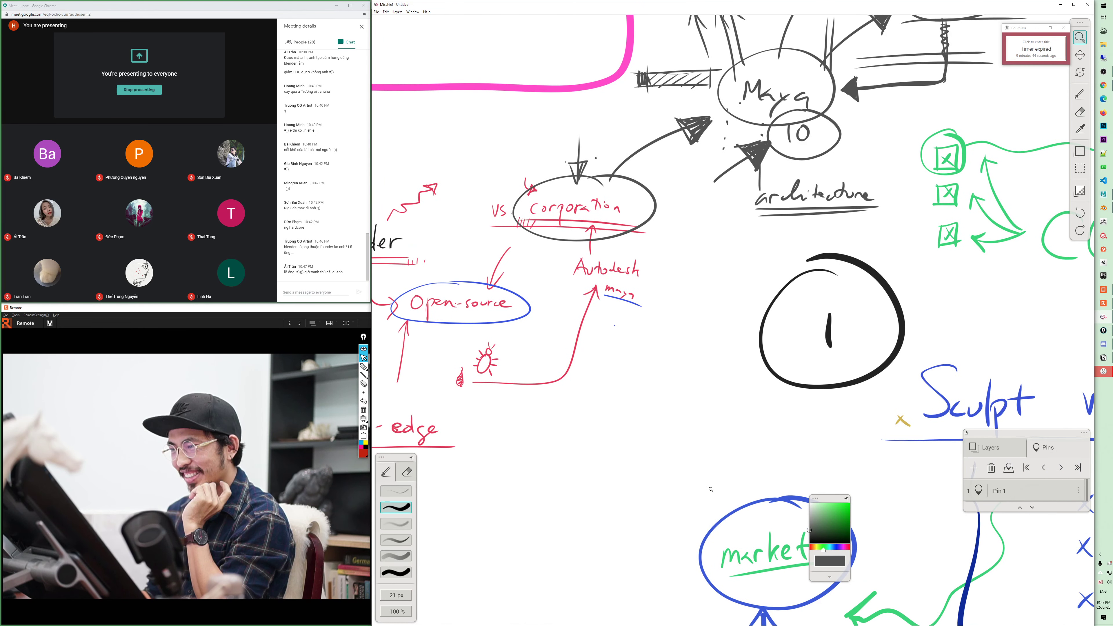
mouse_move(711, 489)
mouse_down()
mouse_move(723, 447)
mouse_move(860, 446)
mouse_move(702, 446)
mouse_move(763, 382)
mouse_move(503, 477)
mouse_up()
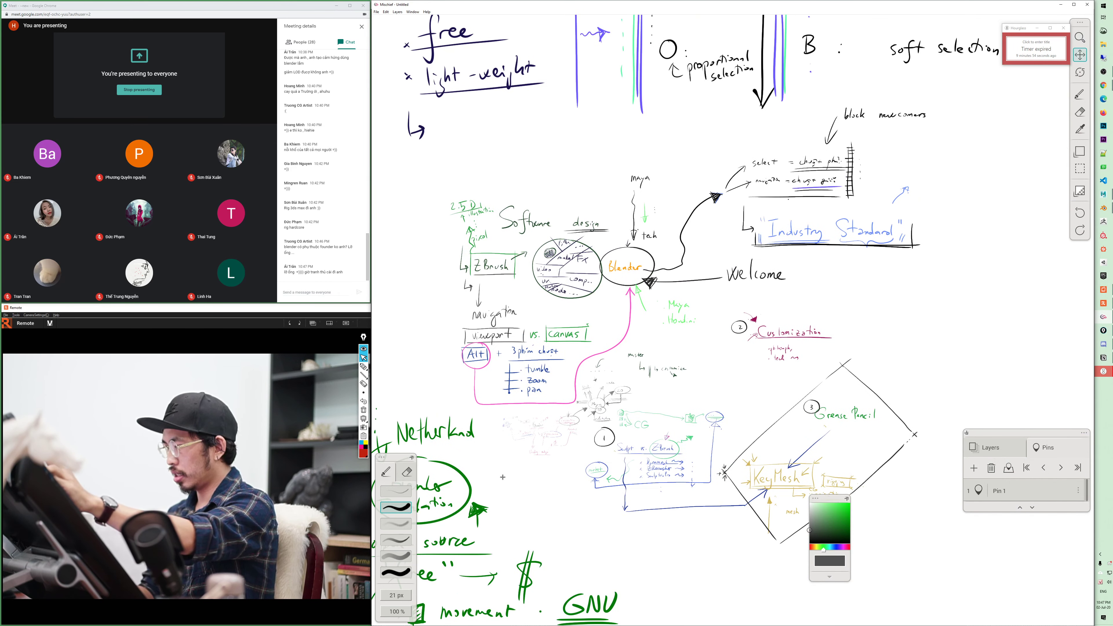
mouse_move(503, 477)
mouse_down()
mouse_move(682, 507)
mouse_move(587, 387)
mouse_move(491, 422)
mouse_up()
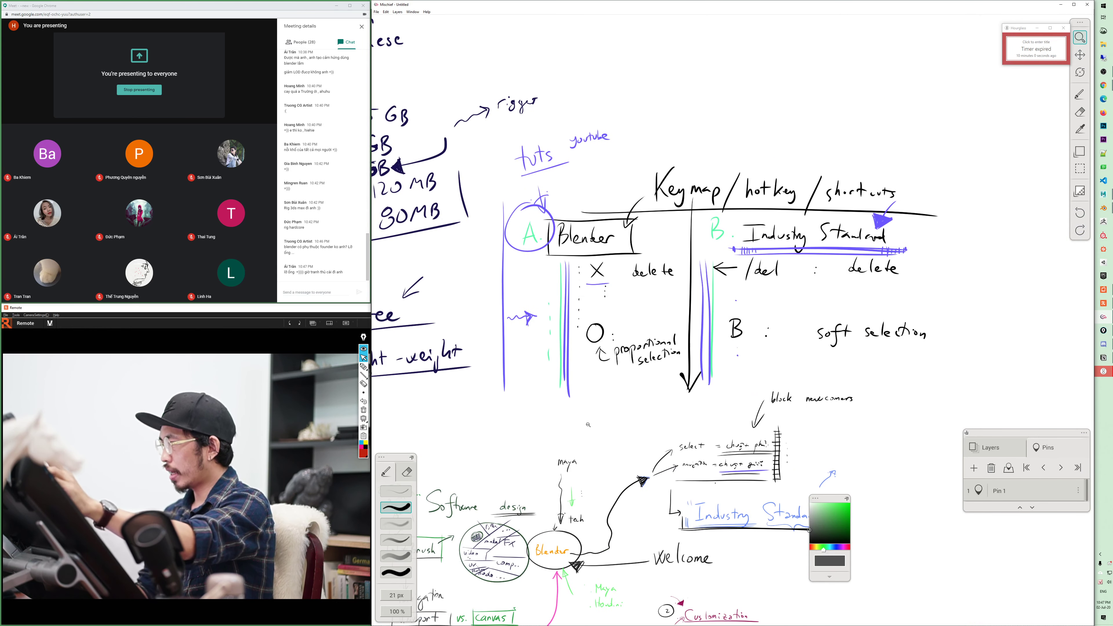
mouse_move(578, 408)
mouse_down()
mouse_move(627, 455)
mouse_move(850, 99)
mouse_up()
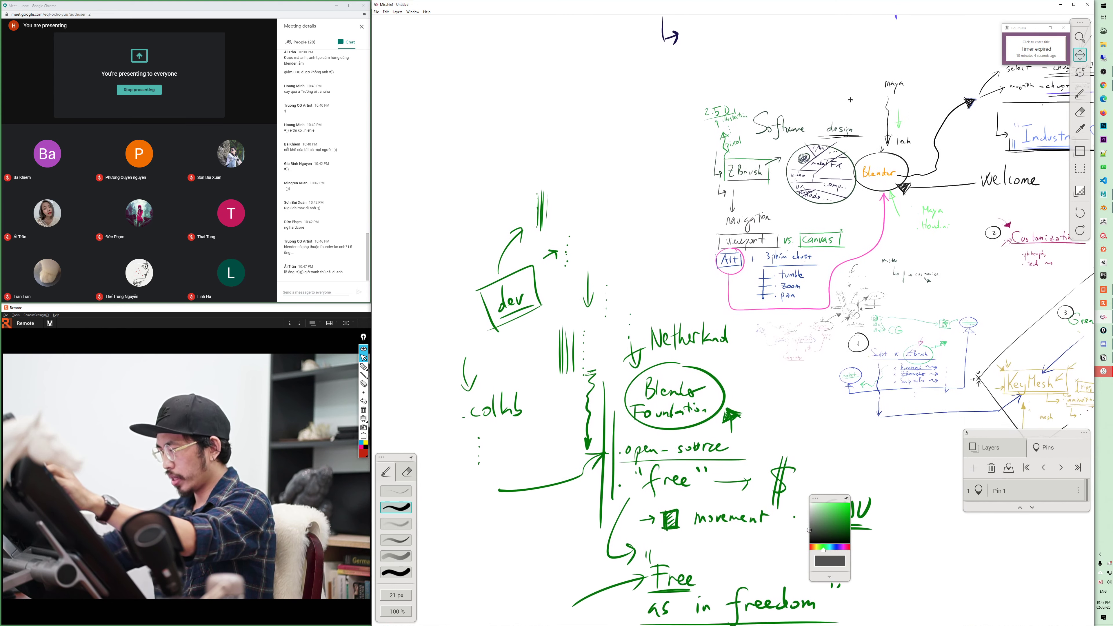
drag(851, 100, 693, 558)
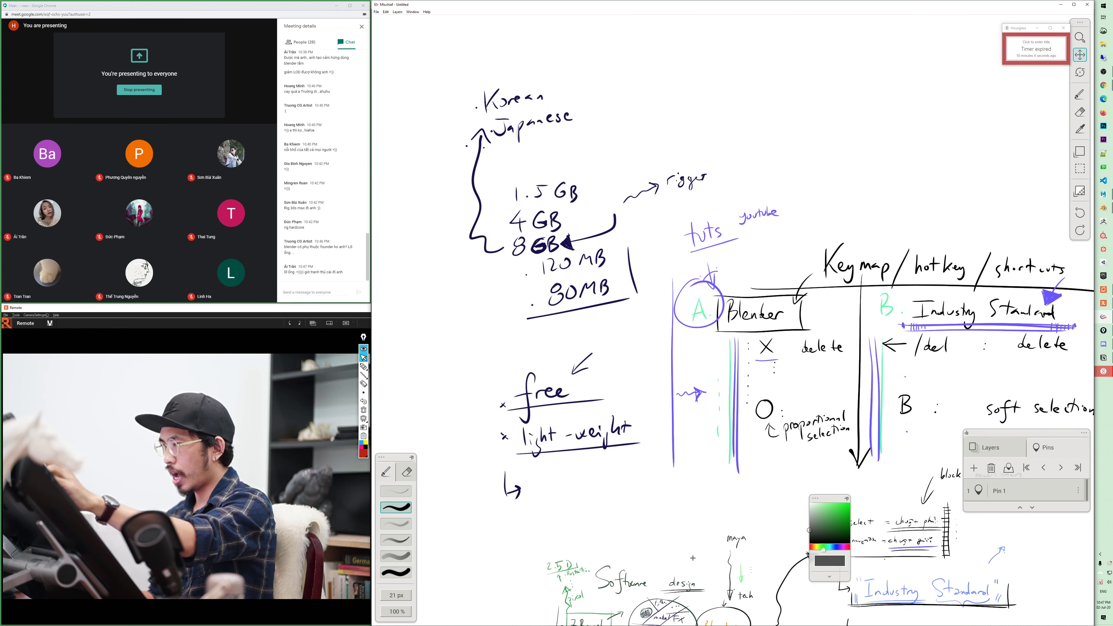
- In blue ink, draw an arrow from 'difficulties' down to the keymap heading
key(z)
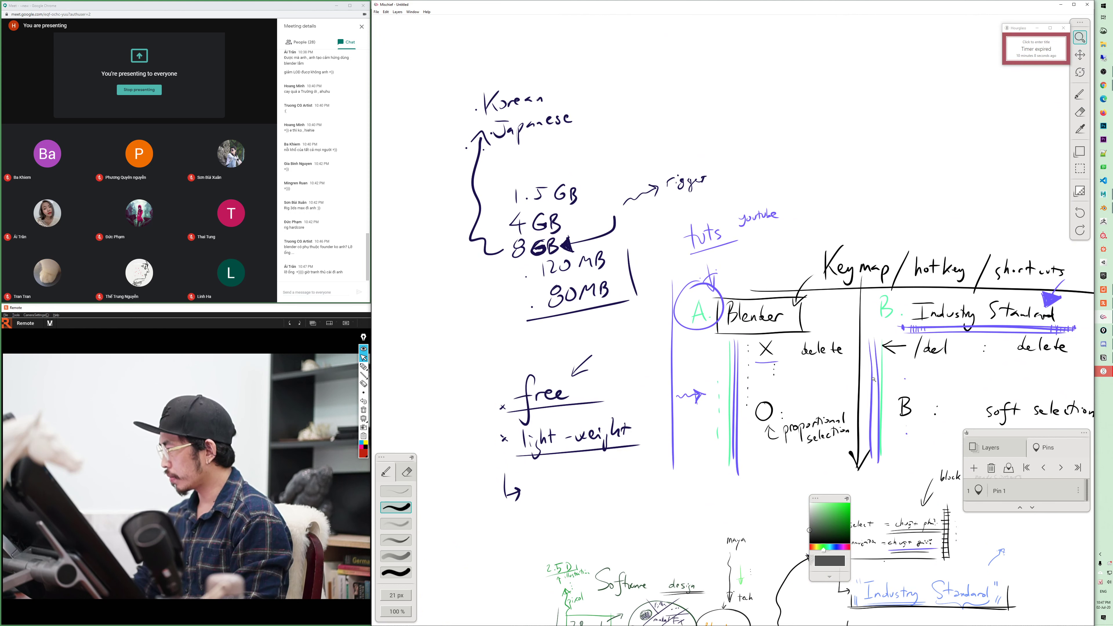
click(841, 519)
click(834, 549)
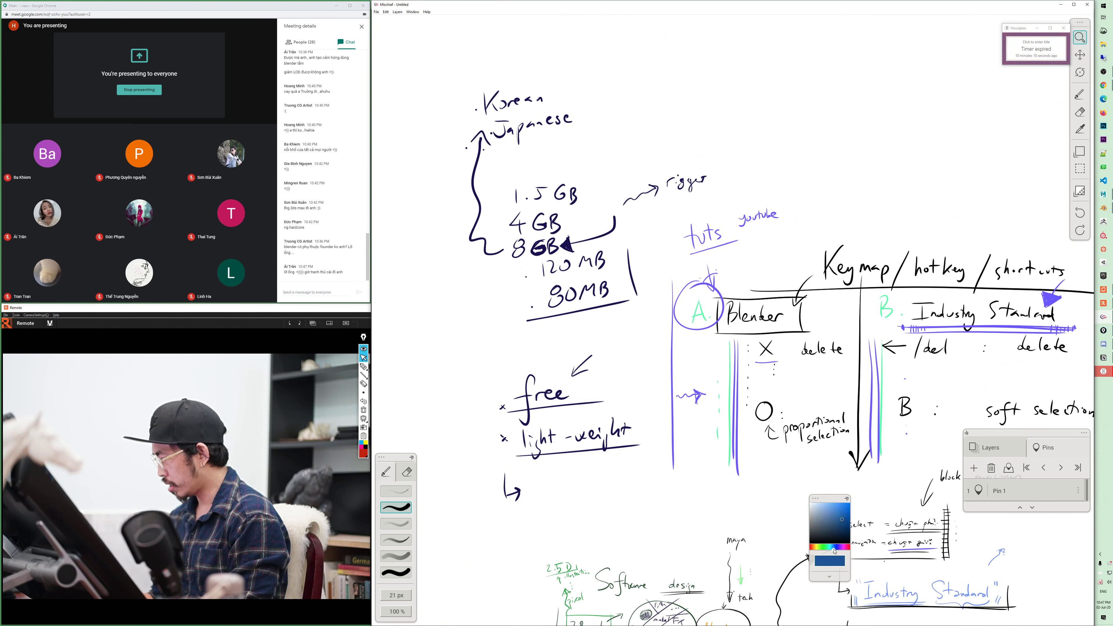
key(b)
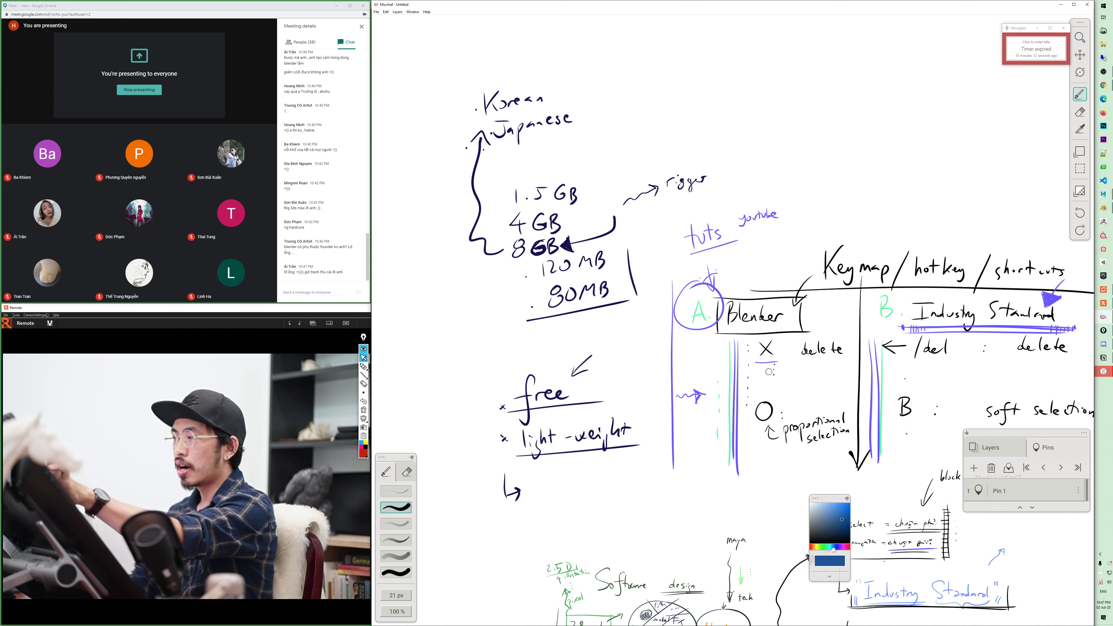
mouse_move(862, 115)
mouse_down()
mouse_move(855, 238)
mouse_move(879, 194)
mouse_up()
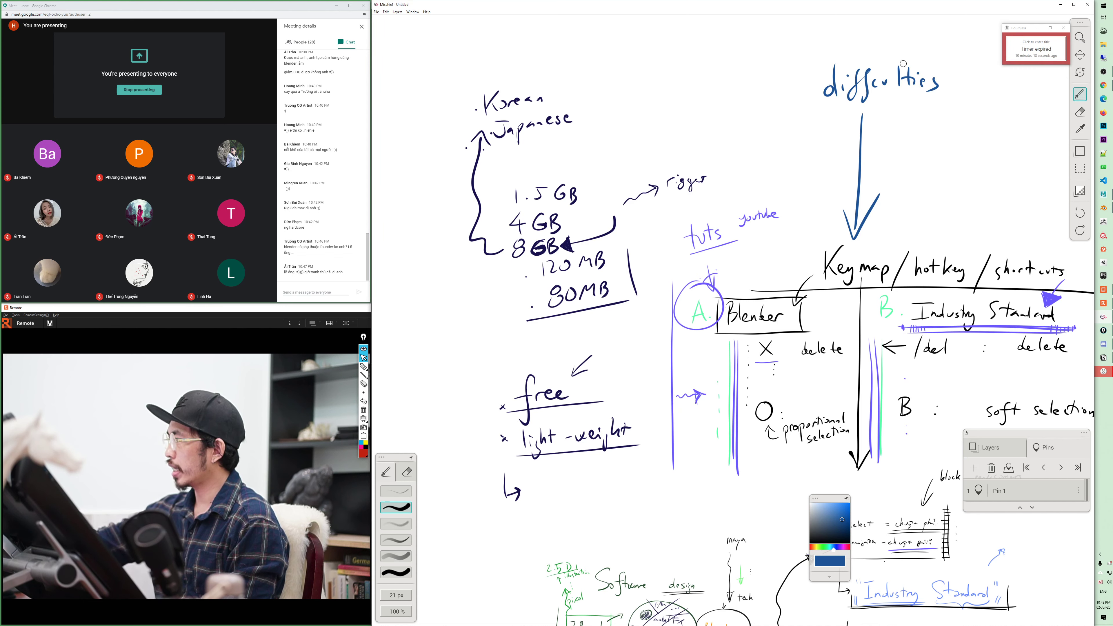
- Write underlined, bulleted 'hassles' above 'difficulties' and circle the small arrow above Blender
drag(809, 64, 968, 64)
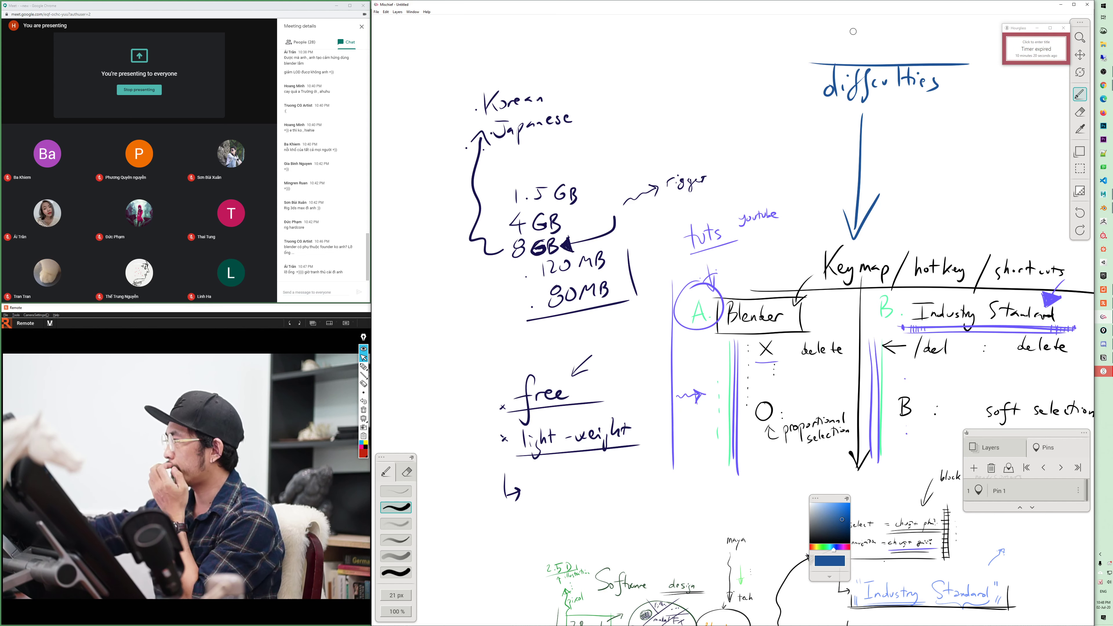
drag(834, 24, 852, 46)
mouse_move(864, 37)
mouse_down()
mouse_move(858, 46)
mouse_move(899, 50)
mouse_up()
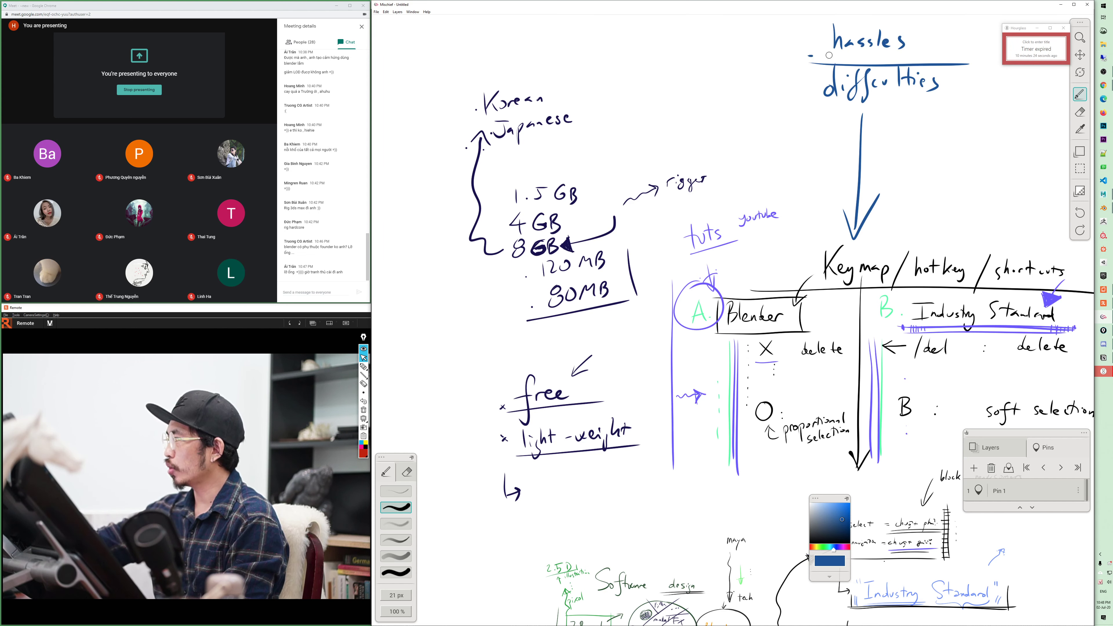
drag(809, 56, 934, 53)
click(809, 44)
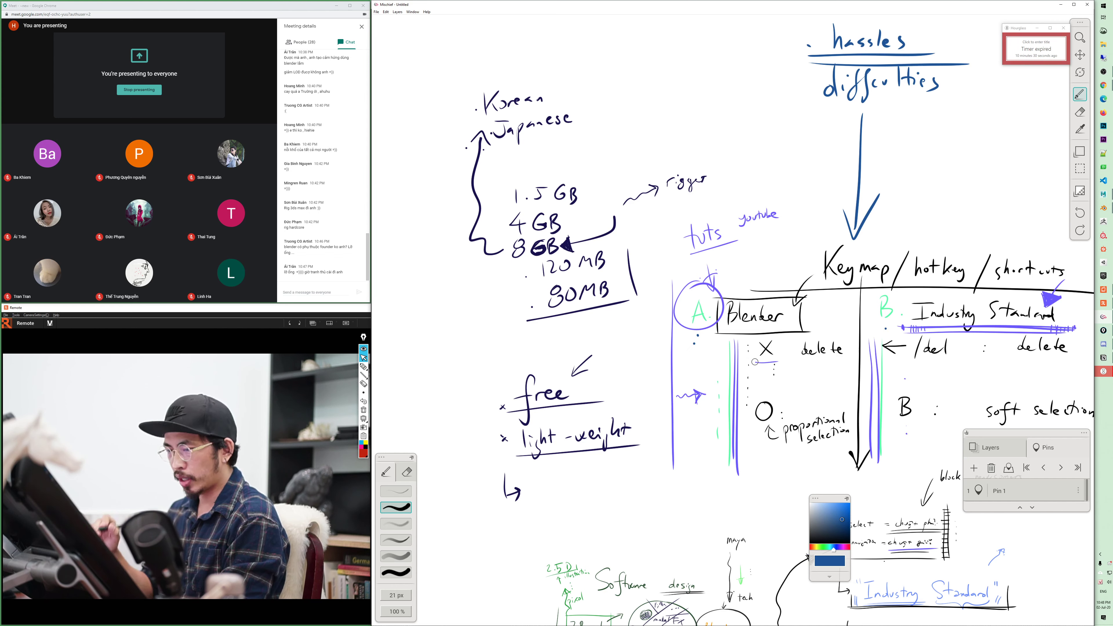
drag(757, 262, 761, 266)
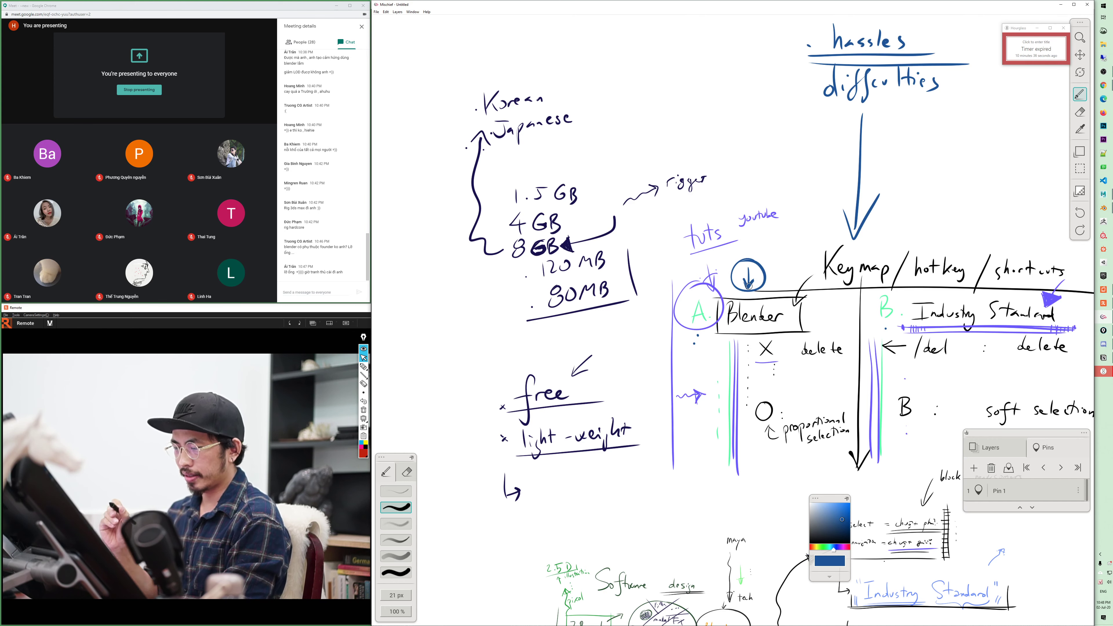
key(alt+Tab)
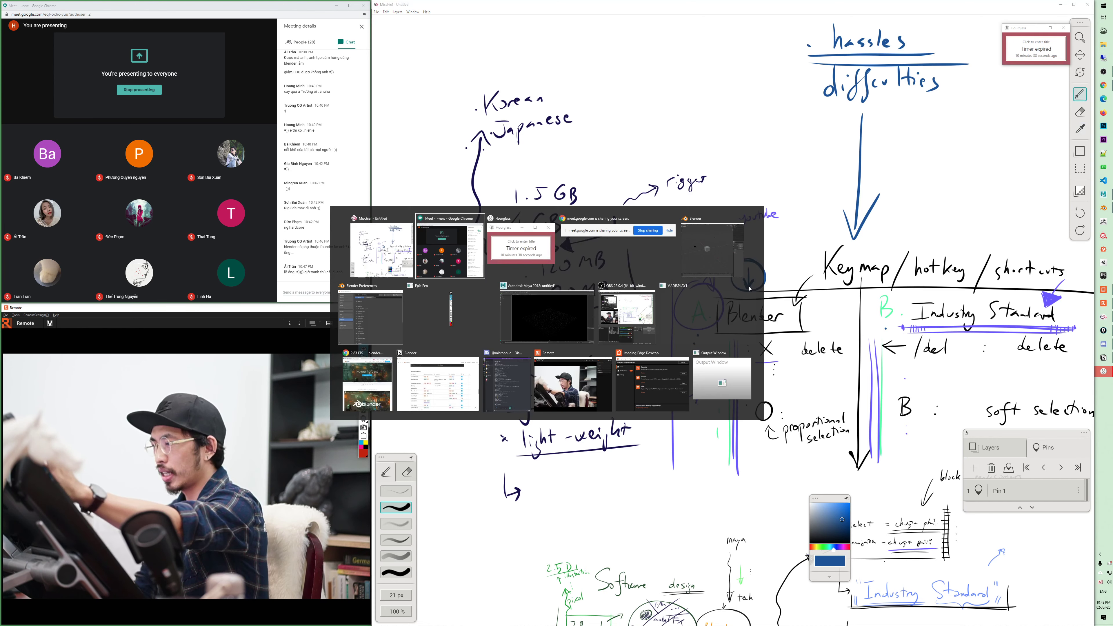
mouse_move(370, 315)
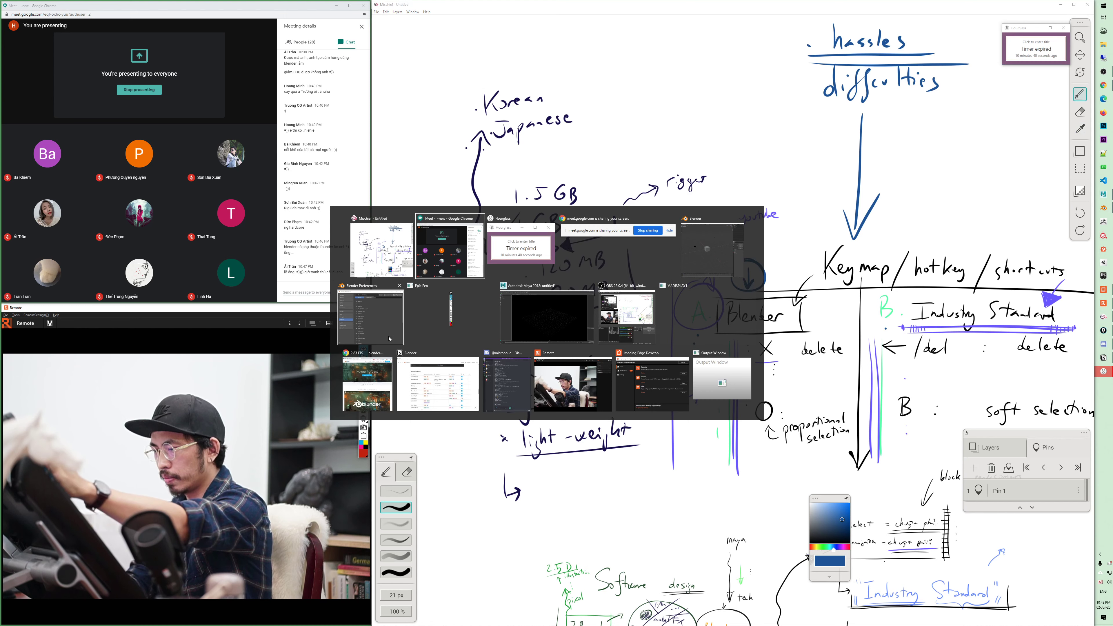
- In Blender's Preferences, set the keymap preset to Blender
click(712, 249)
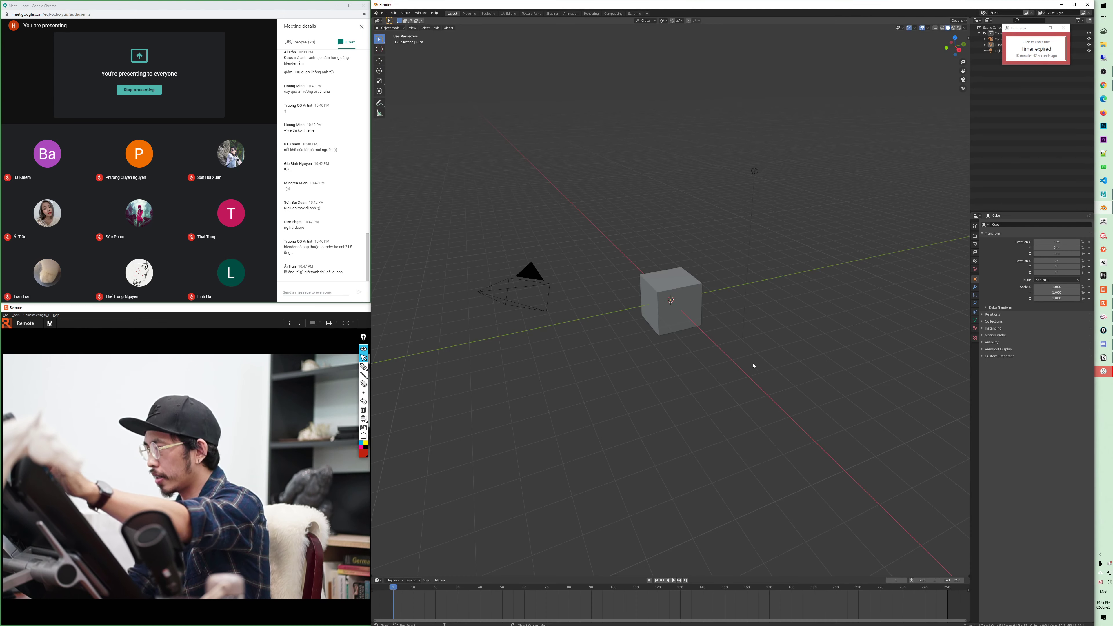
key(alt+Tab)
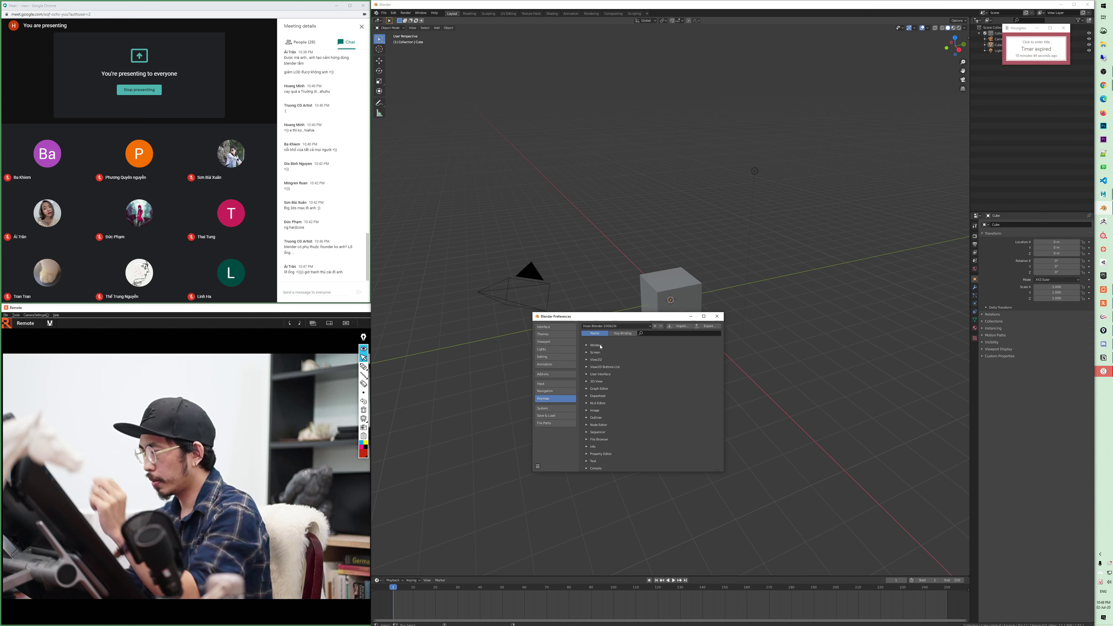
click(565, 384)
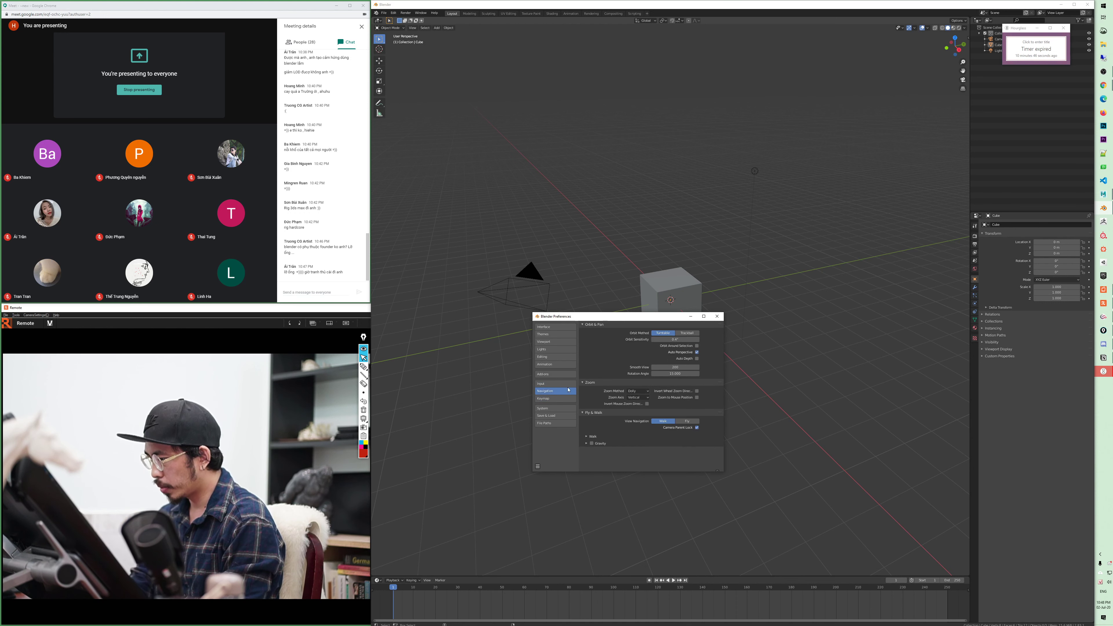
click(555, 398)
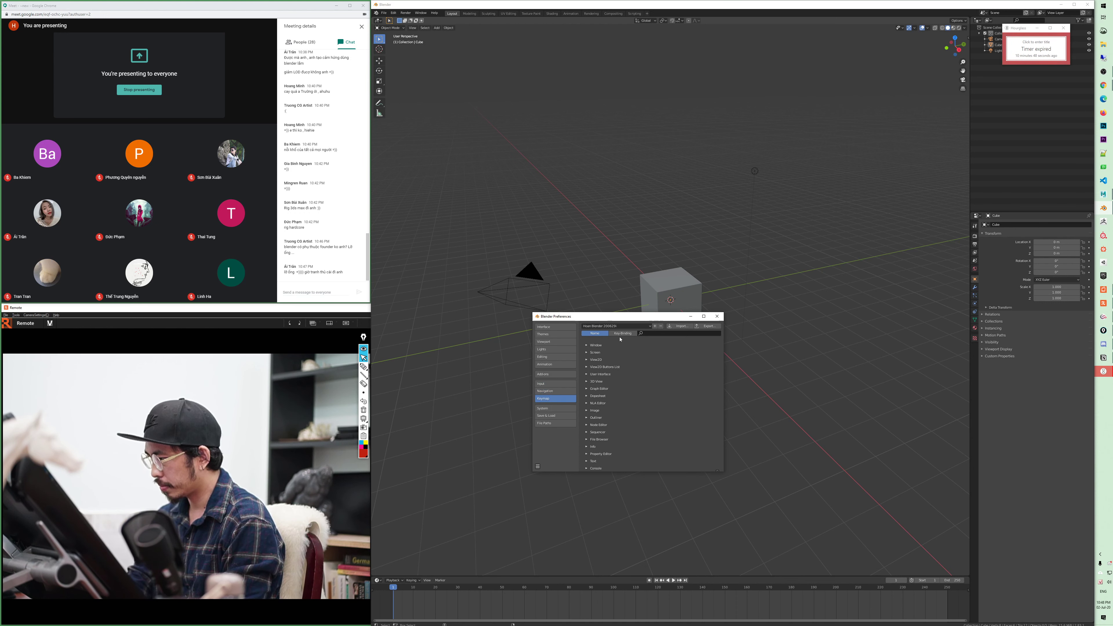
click(635, 326)
click(648, 344)
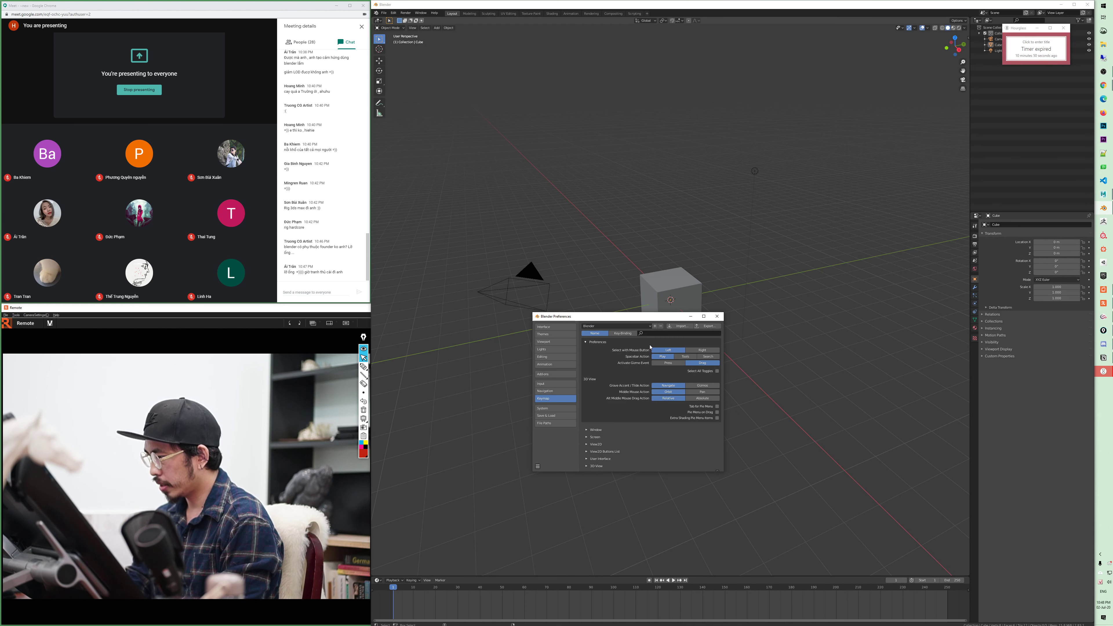
- Load Blender's factory preferences, save them, and orbit the default cube
click(538, 467)
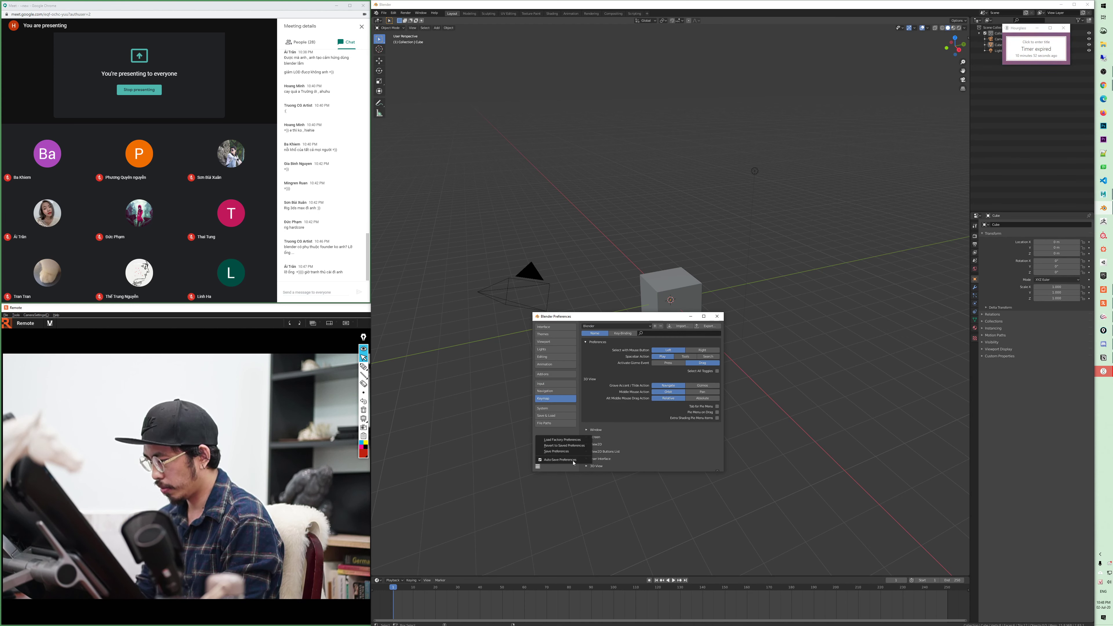
click(539, 466)
click(561, 440)
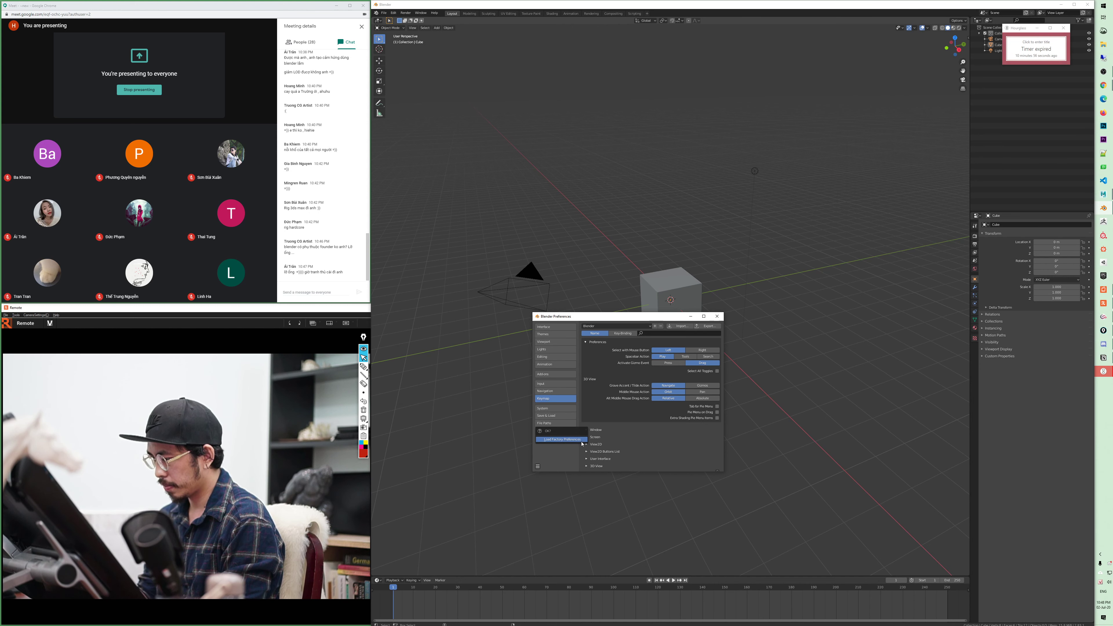
click(577, 439)
click(567, 467)
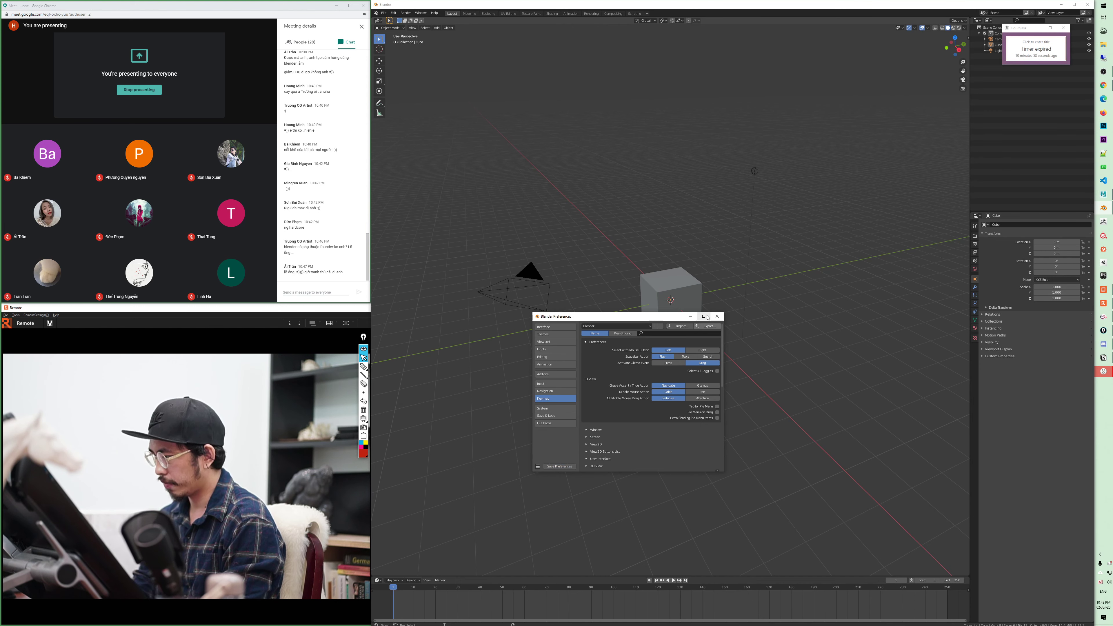
click(717, 317)
mouse_move(713, 386)
mouse_down()
mouse_move(727, 380)
mouse_move(671, 371)
mouse_move(713, 372)
mouse_move(689, 411)
mouse_move(693, 388)
mouse_up()
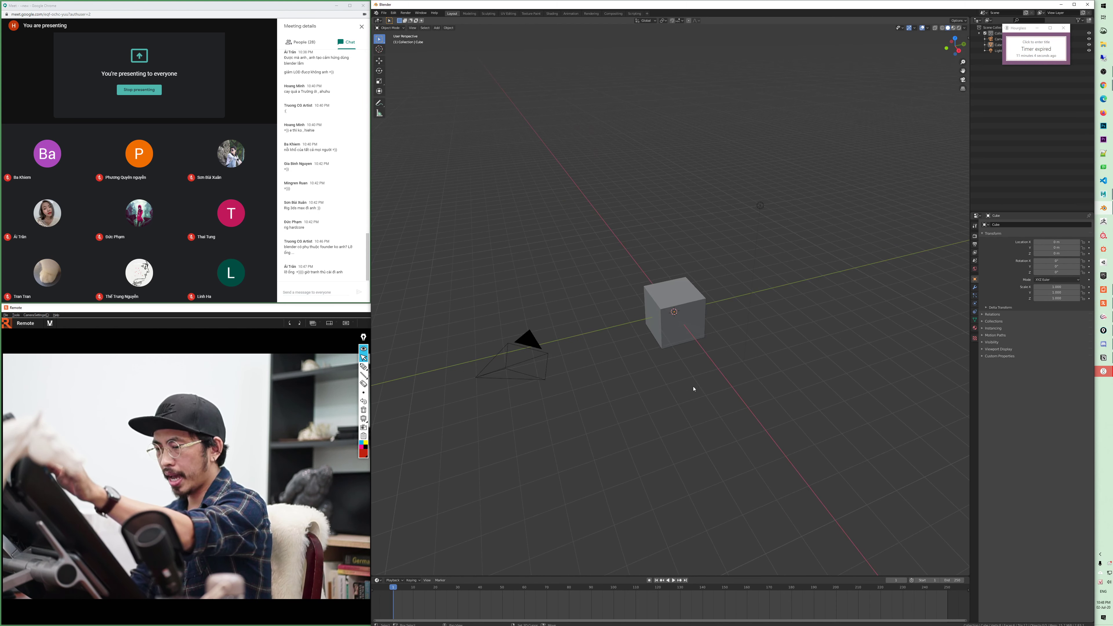
drag(627, 397, 717, 415)
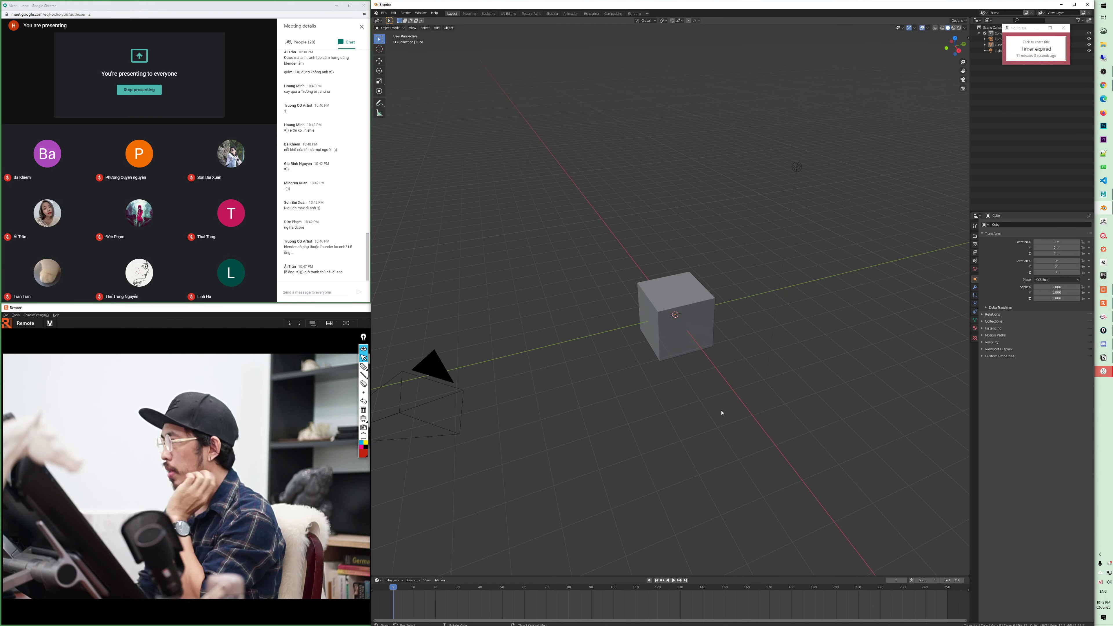
key(alt+Tab)
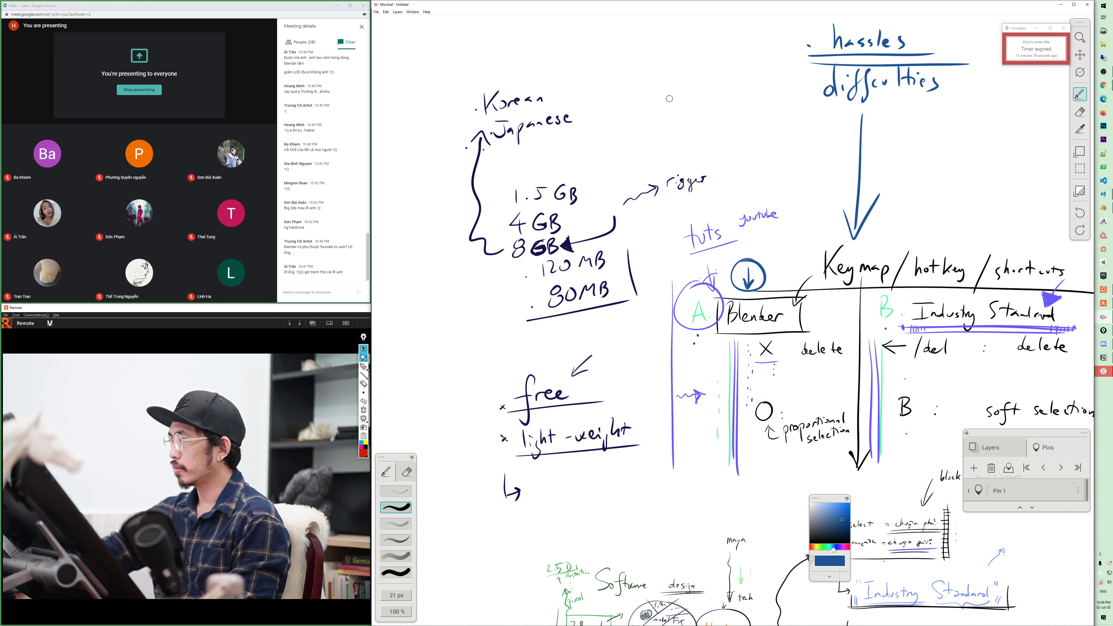
- Write '"mod"' and draw a purple line rising right of Industry Standard
drag(660, 91, 659, 103)
drag(664, 91, 683, 119)
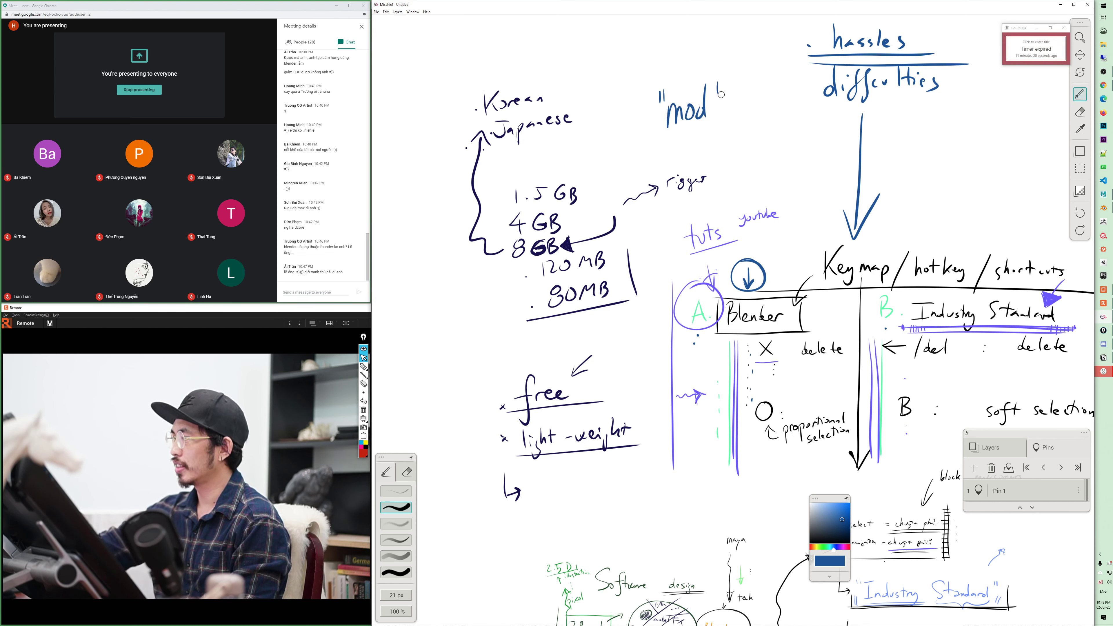
drag(1085, 281, 868, 270)
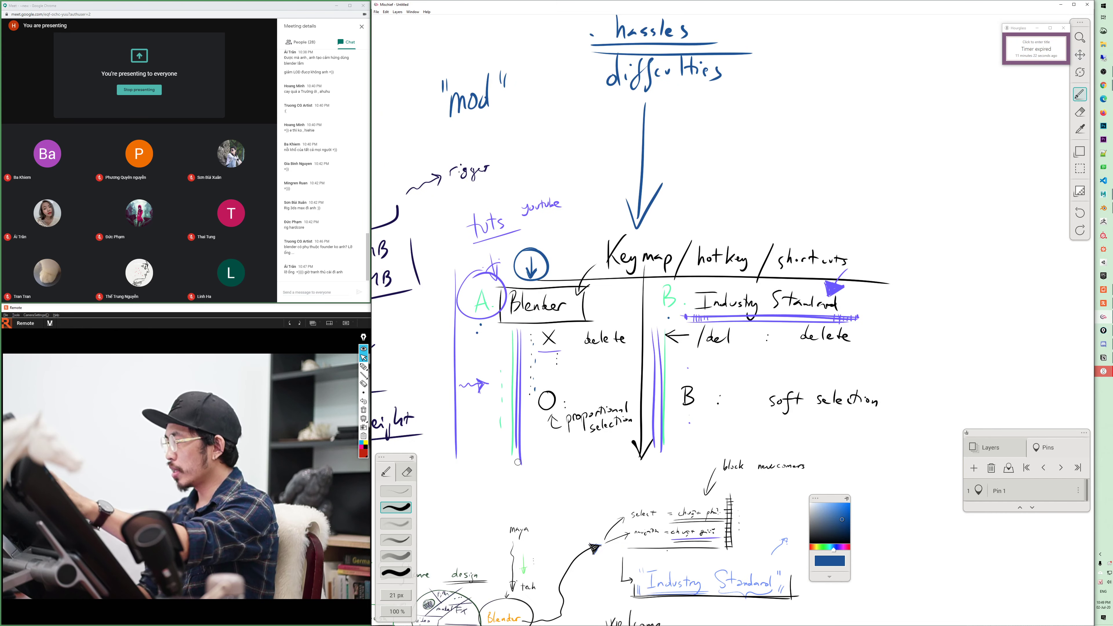
drag(843, 550, 846, 551)
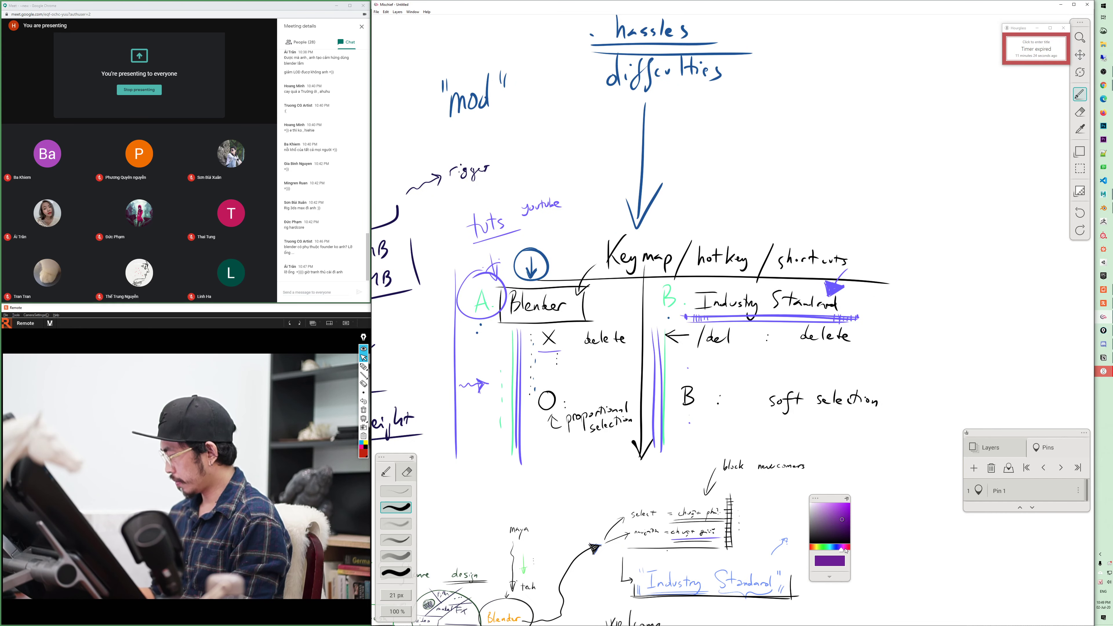
drag(862, 316, 897, 180)
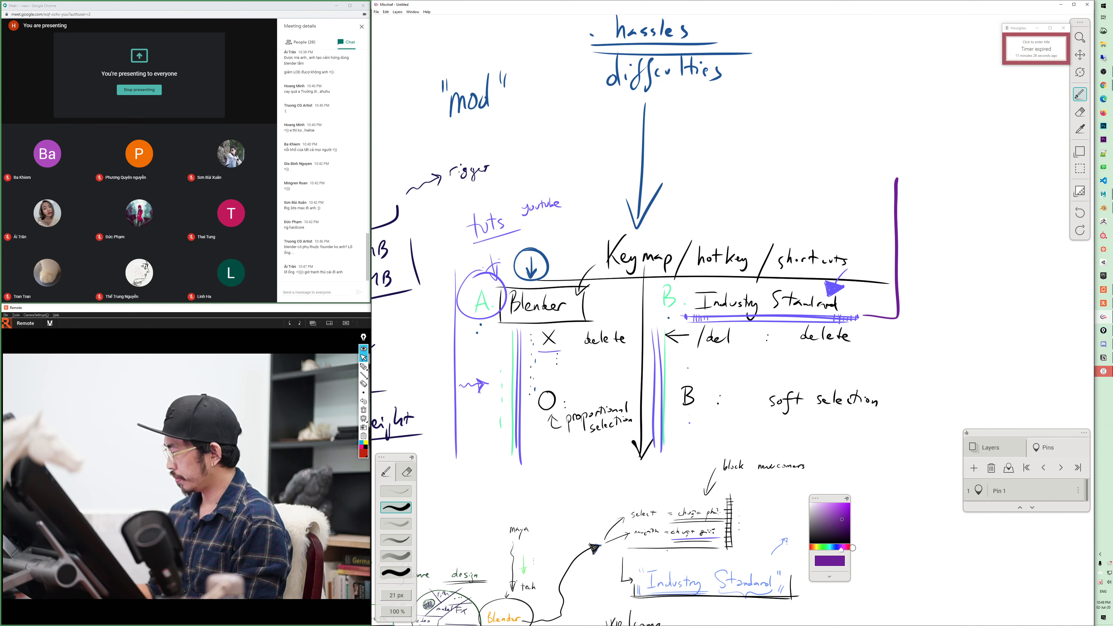
- Switch to pink and write 'muscle' at the top right, undoing the last stroke
drag(852, 547, 846, 548)
click(837, 504)
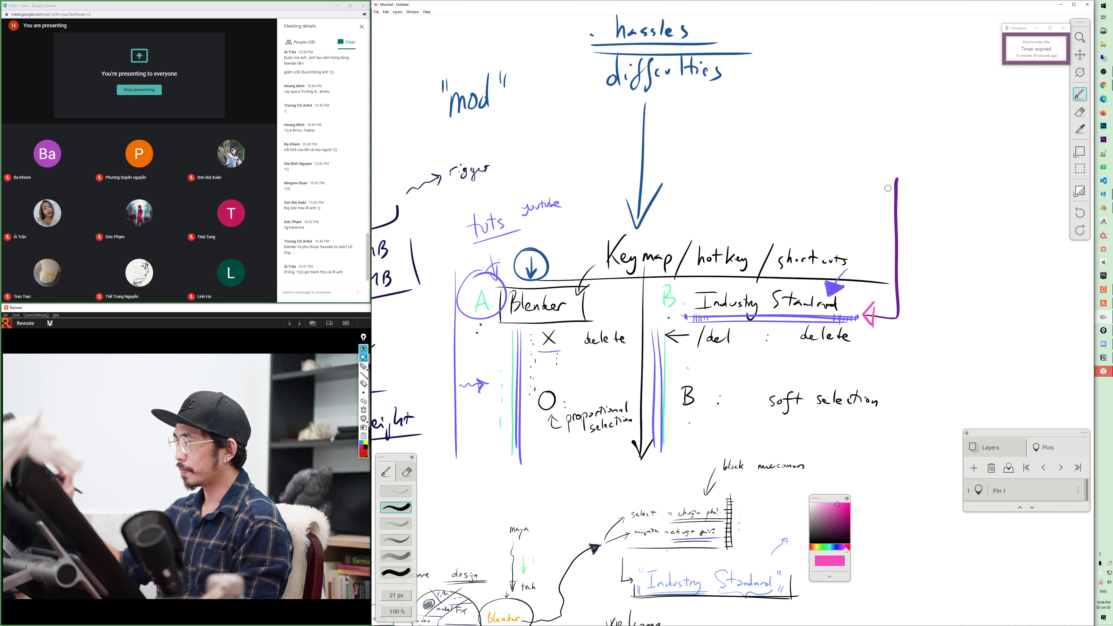
drag(855, 126, 882, 111)
mouse_move(893, 109)
mouse_down()
mouse_move(887, 123)
mouse_move(911, 124)
mouse_up()
drag(916, 120, 945, 123)
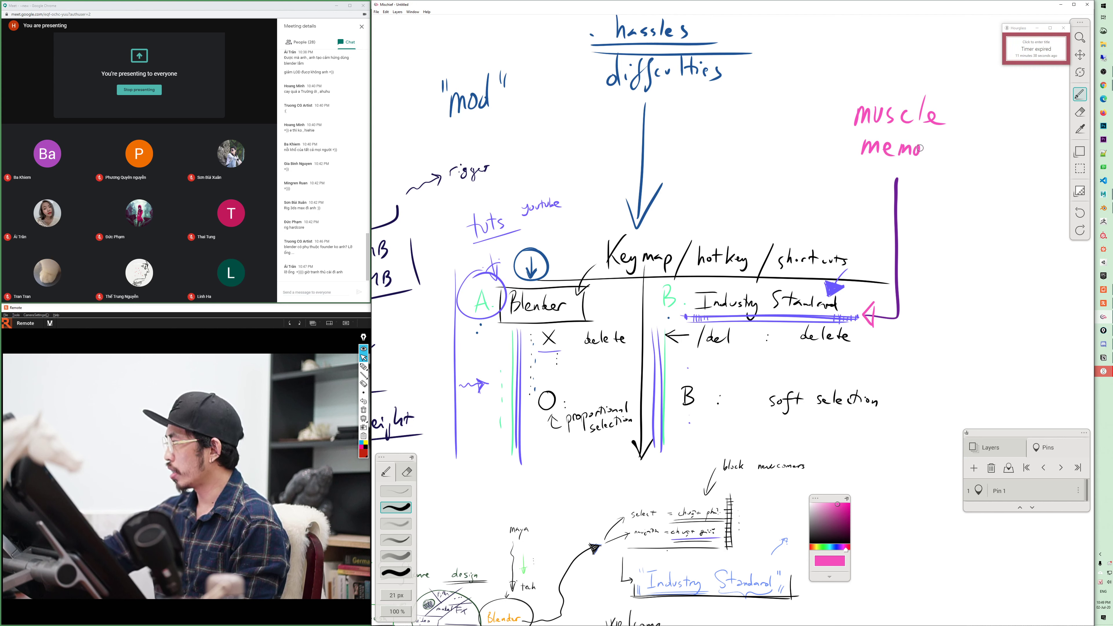
key(ctrl+z)
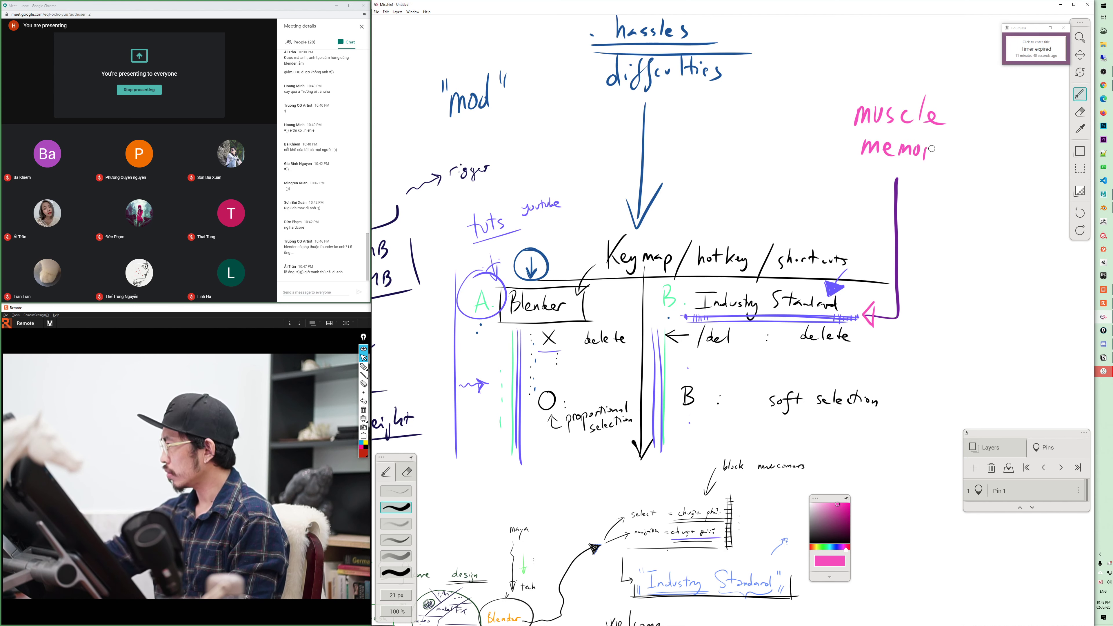
- Quote 'muscle memories', add a pink arrow under soft selection, and underline 'conform'
drag(838, 88, 837, 98)
drag(845, 88, 844, 97)
drag(976, 138, 975, 146)
drag(984, 136, 981, 145)
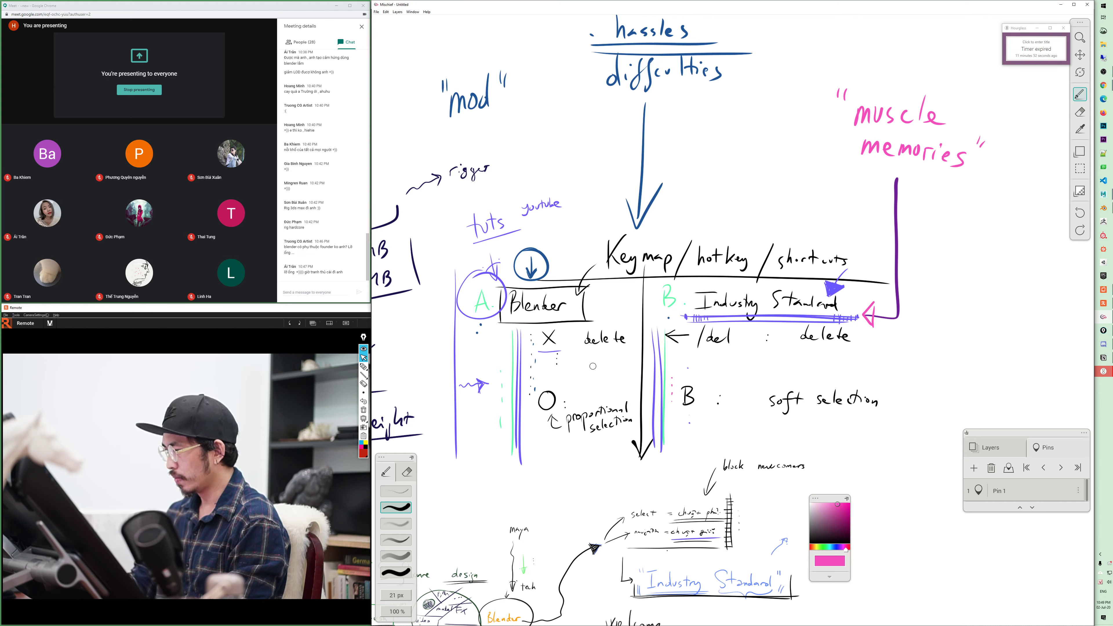
drag(595, 463, 685, 460)
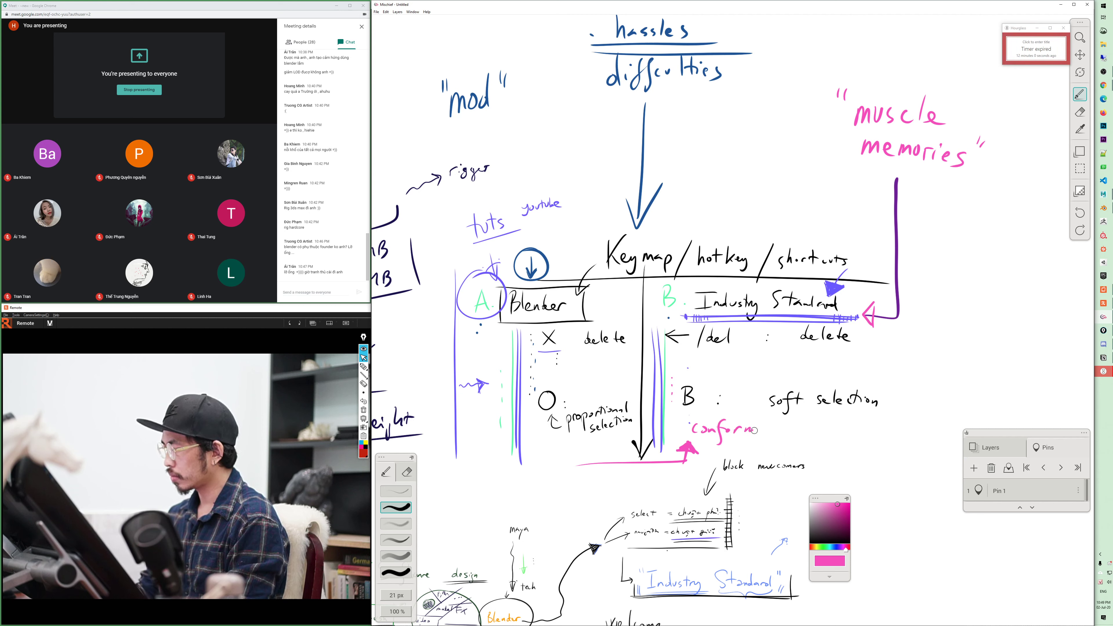
drag(689, 437, 768, 438)
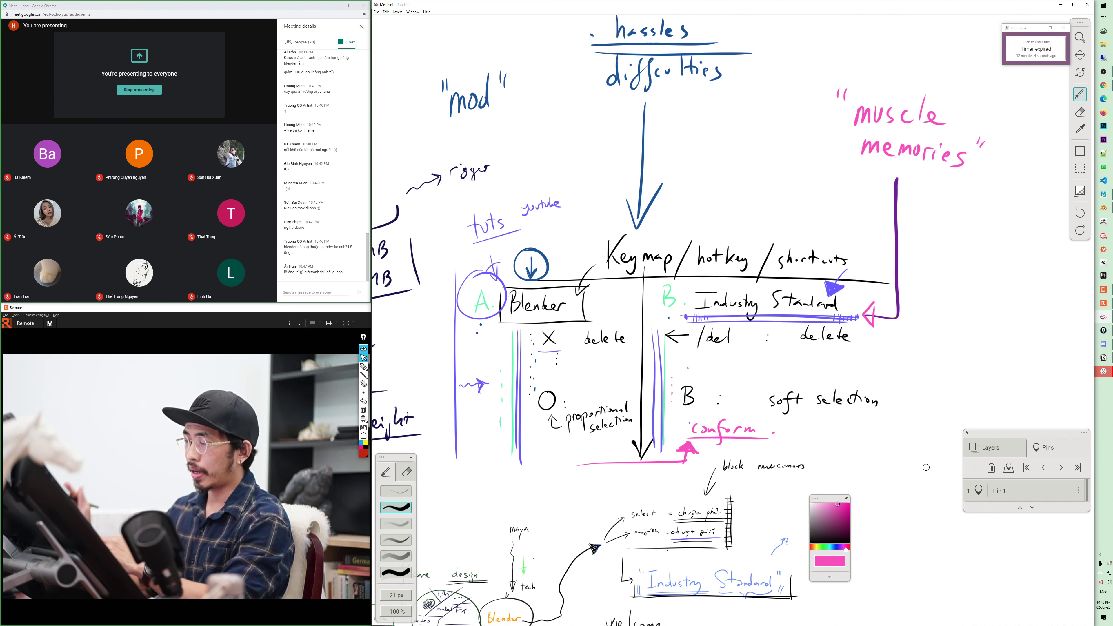
drag(871, 359, 926, 467)
- Circle 'hassles' in pink, then add a pink bracket and arrow at the free list
drag(756, 101, 775, 114)
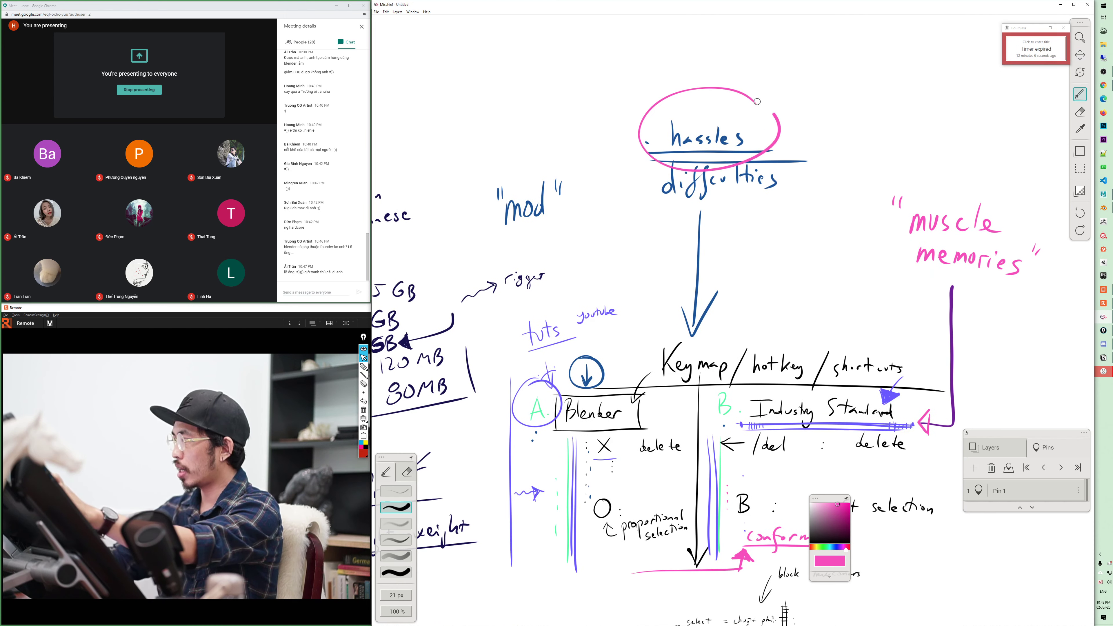
mouse_move(675, 413)
mouse_down()
mouse_move(949, 177)
mouse_move(920, 211)
mouse_up()
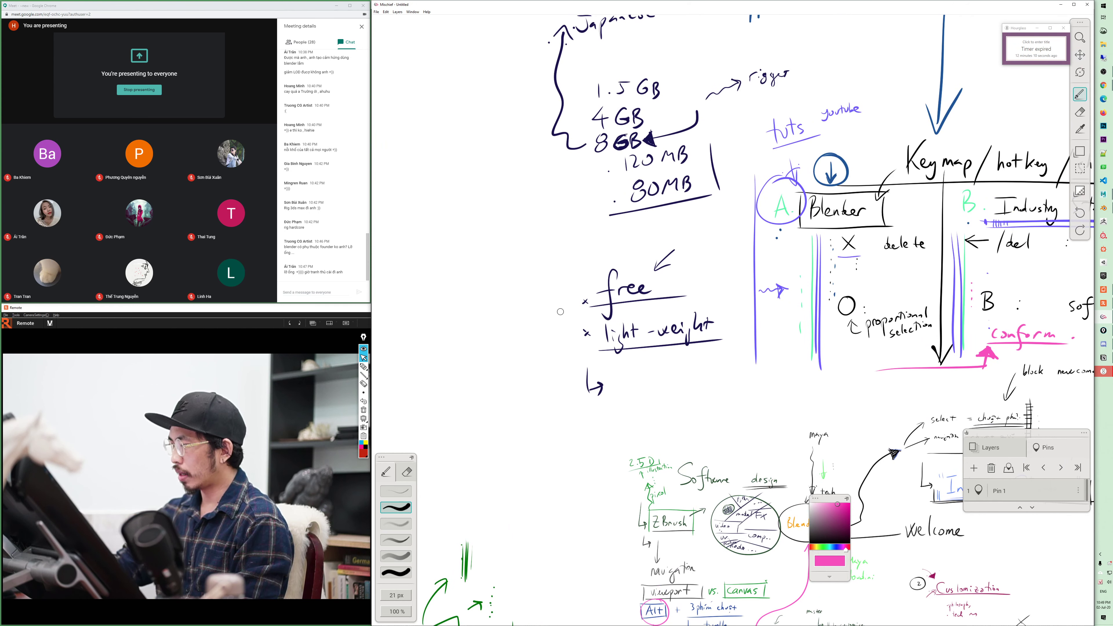
drag(565, 265, 560, 390)
drag(570, 247, 575, 412)
drag(476, 303, 552, 306)
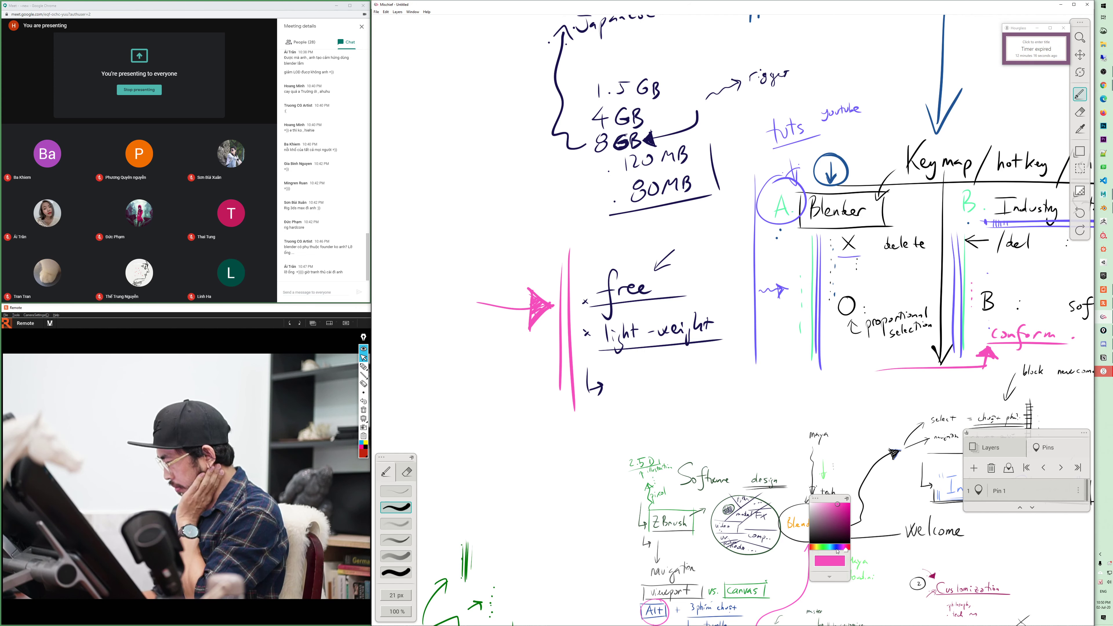
- In blue, shade the arrowhead, underline Blender, and zoom out to the whole whiteboard
drag(845, 547, 836, 547)
drag(551, 306, 529, 328)
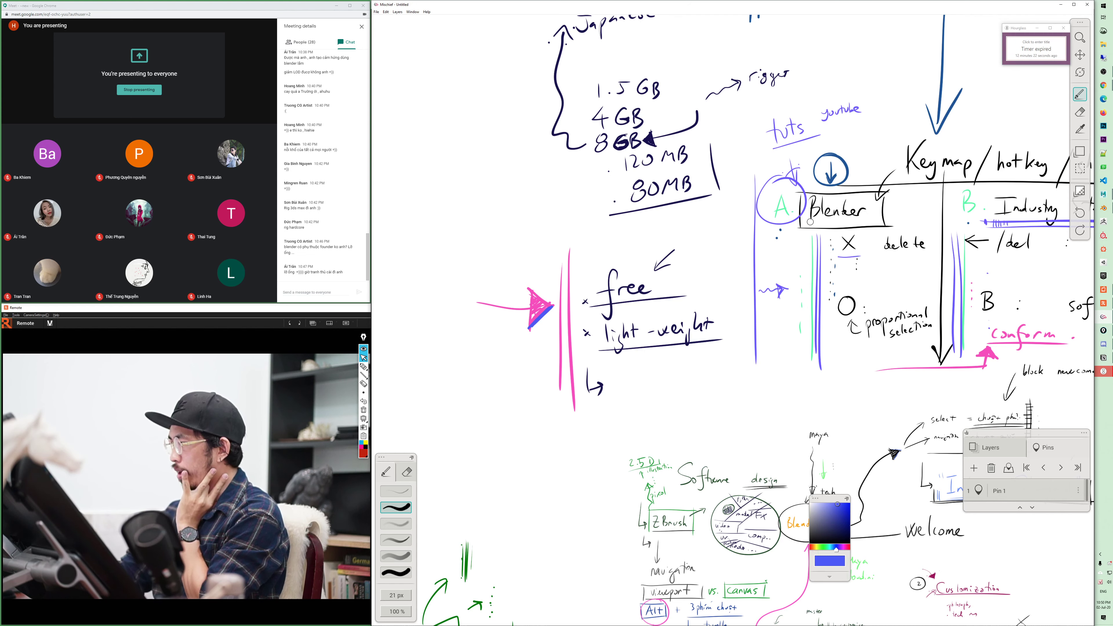
drag(810, 222, 885, 225)
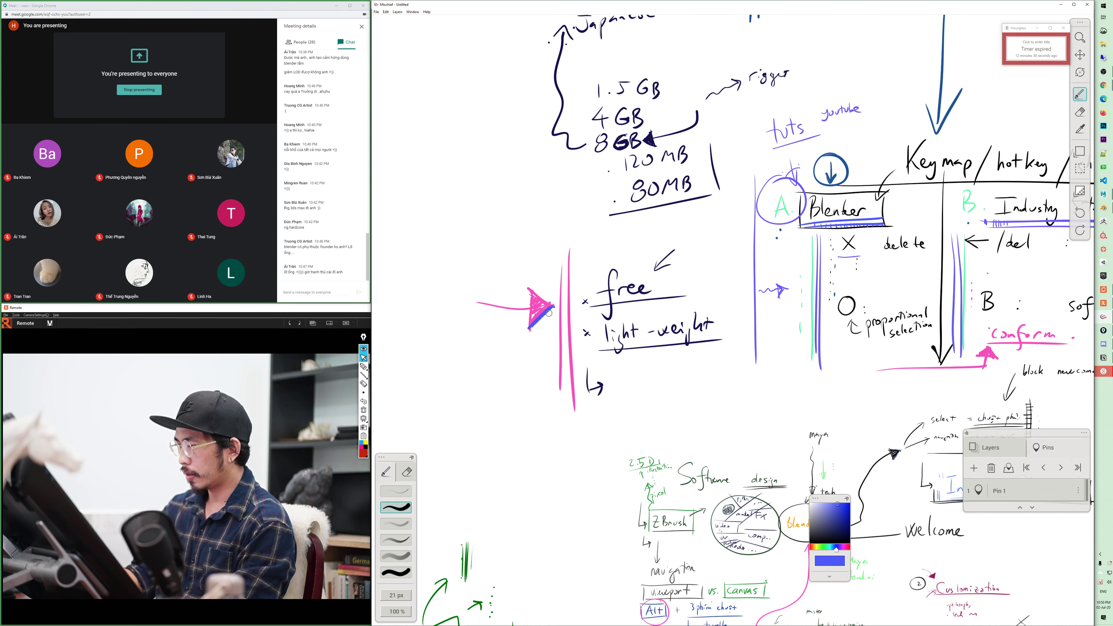
drag(530, 328, 555, 309)
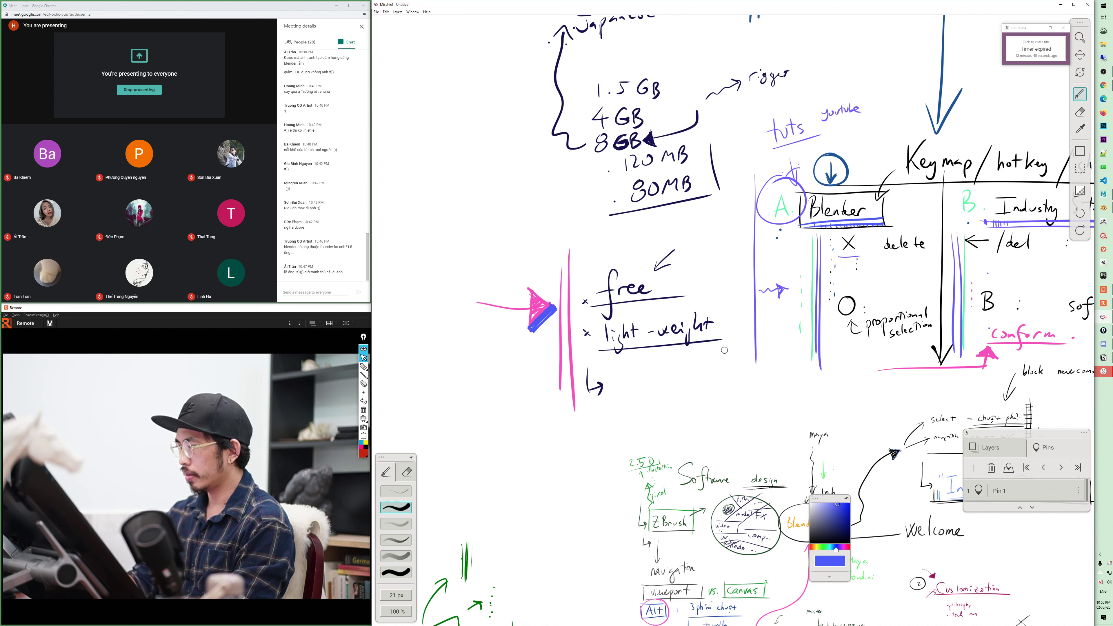
drag(724, 350, 676, 378)
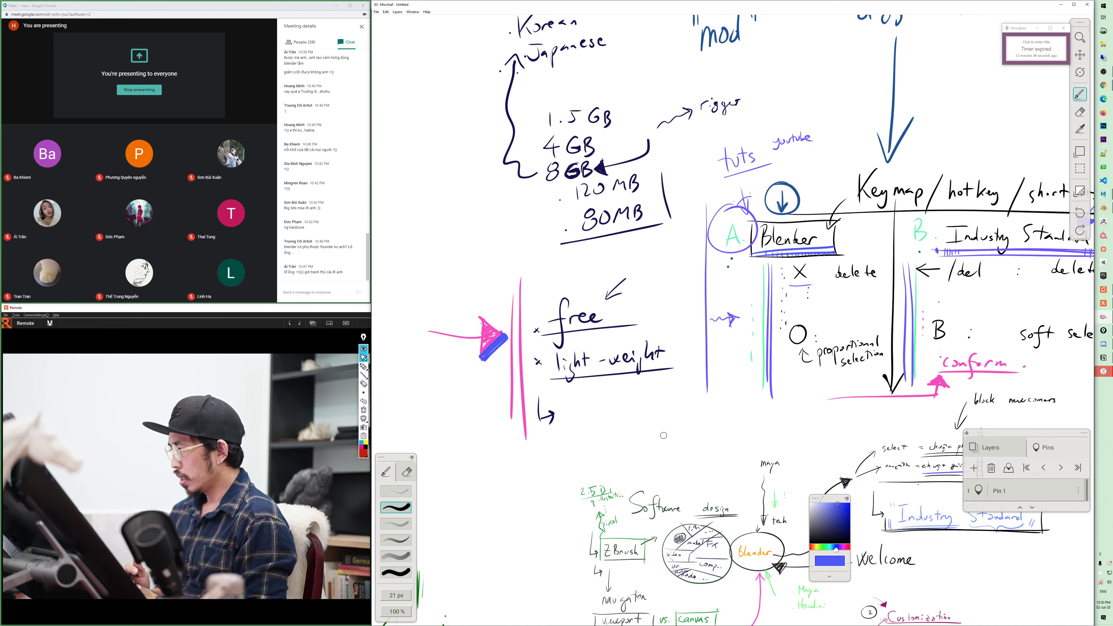
scroll(706, 429, down, 1)
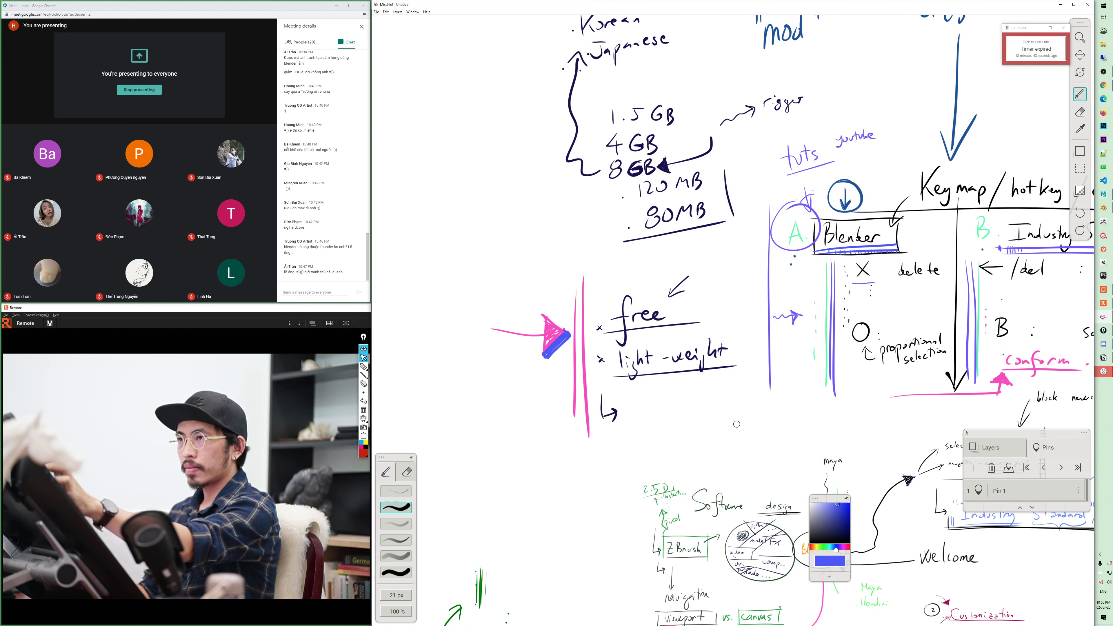
scroll(718, 424, down, 1)
scroll(719, 424, down, 1)
mouse_move(723, 623)
mouse_down()
mouse_move(677, 507)
mouse_move(665, 533)
mouse_up()
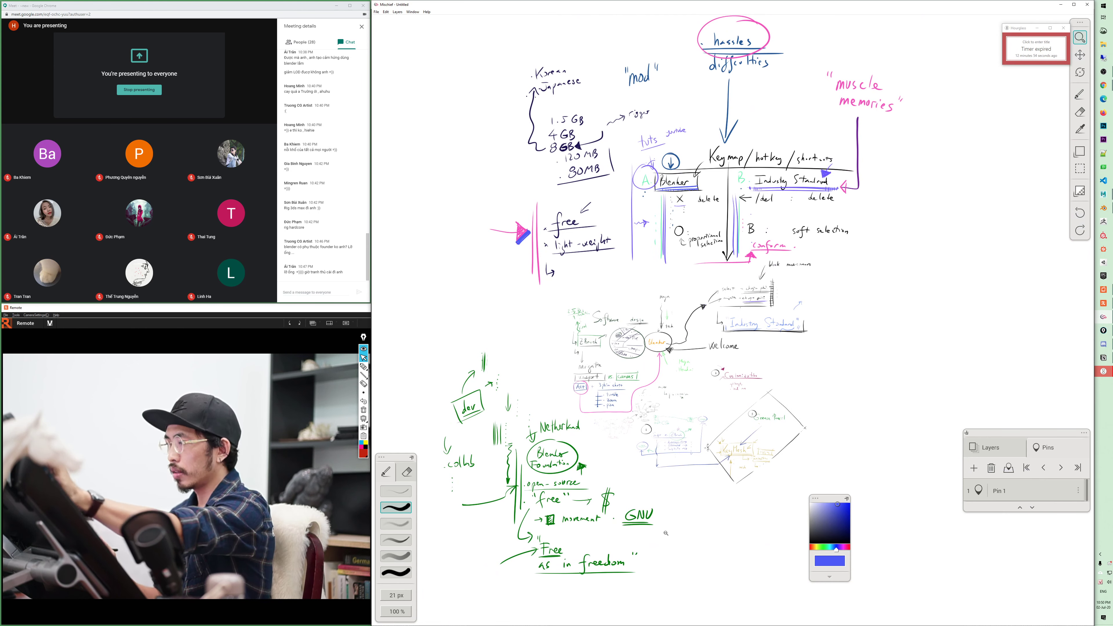
- Save the canvas as 'Blender vs Everything Else' on the Desktop
key(ctrl+s)
drag(744, 263, 625, 298)
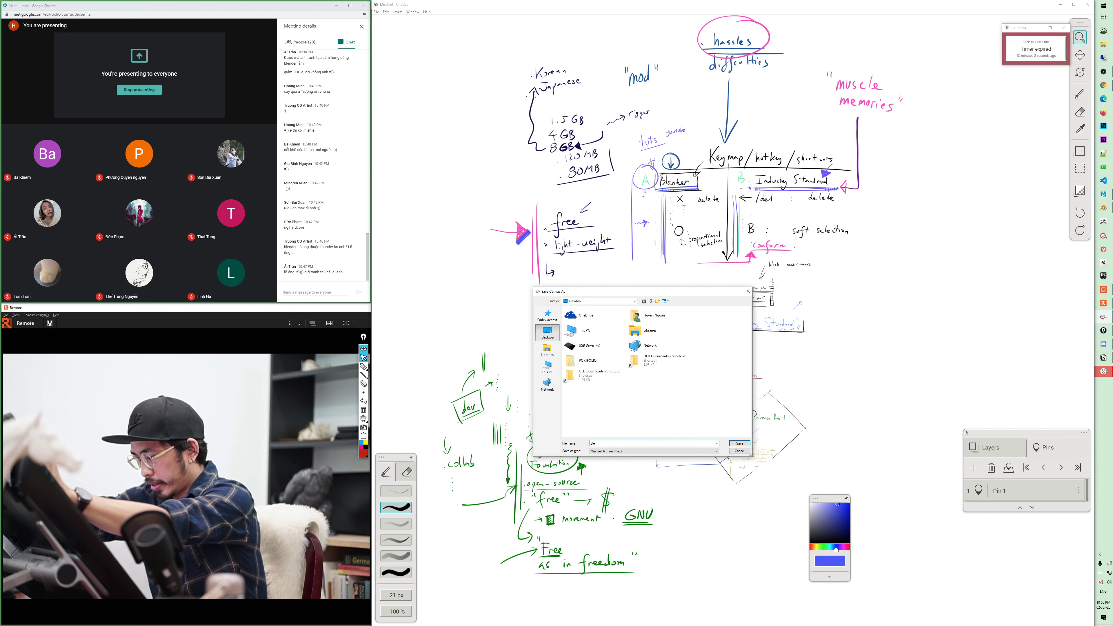
text(Blender)
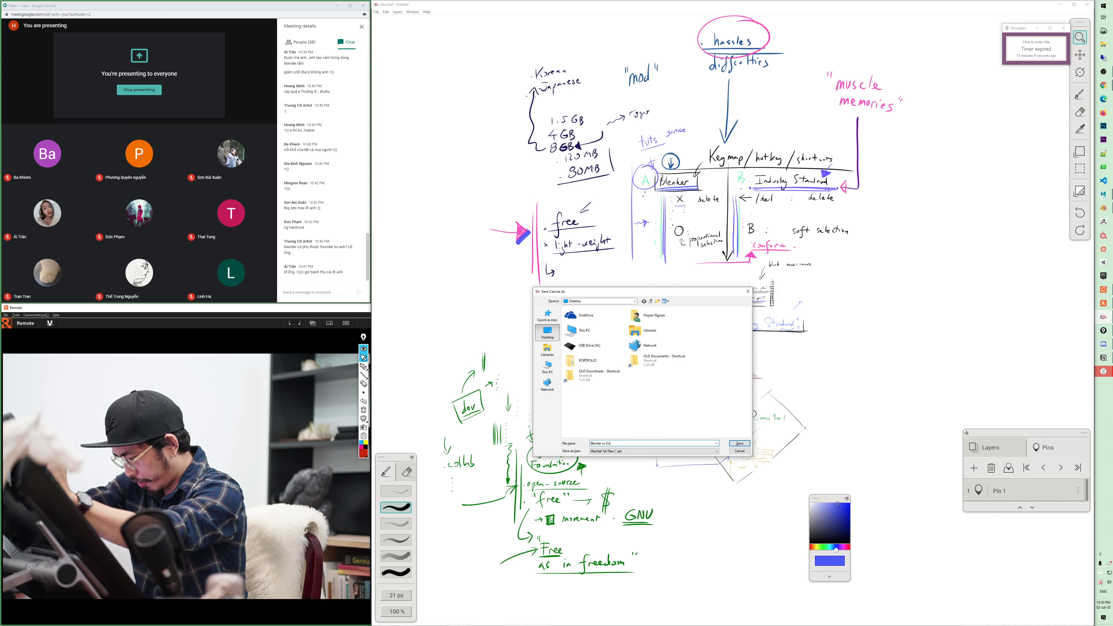
text( vs Everything Els)
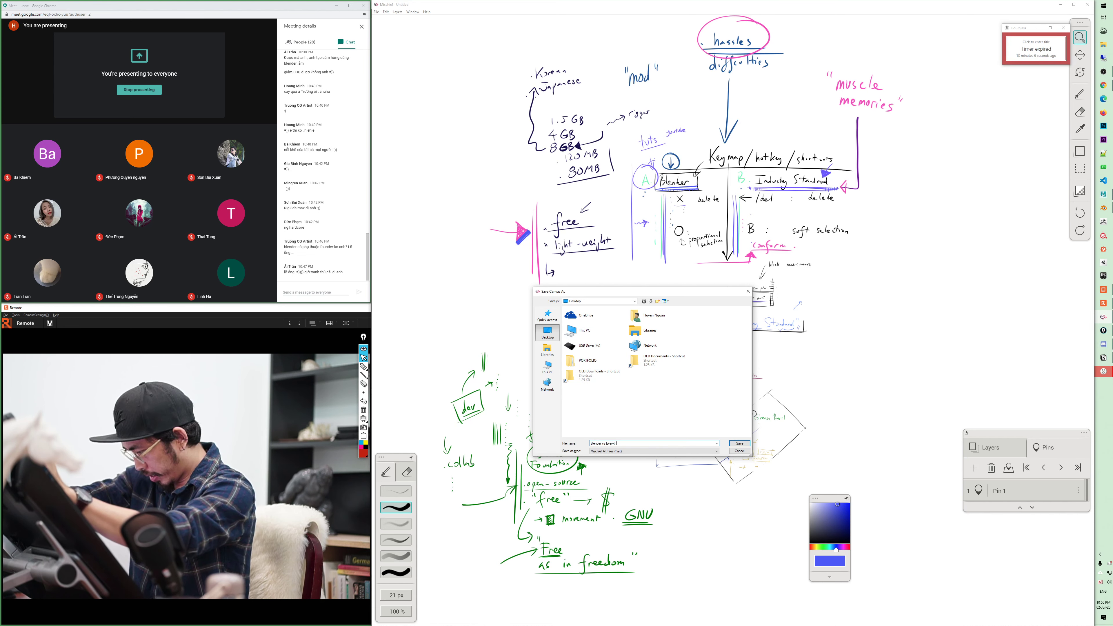
text(e)
key(Return)
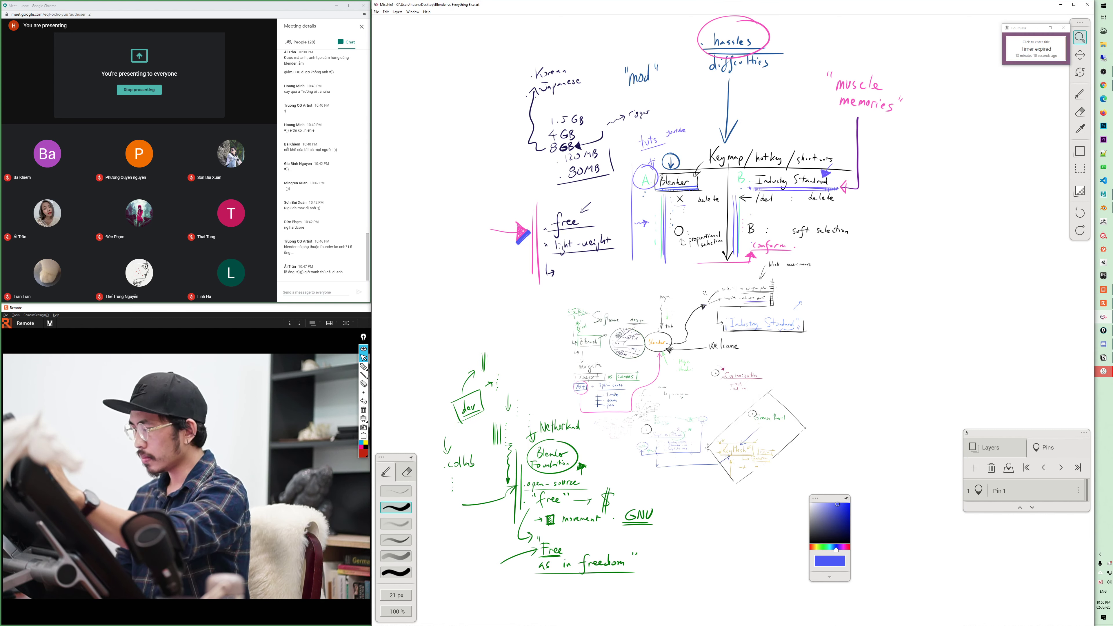
click(351, 366)
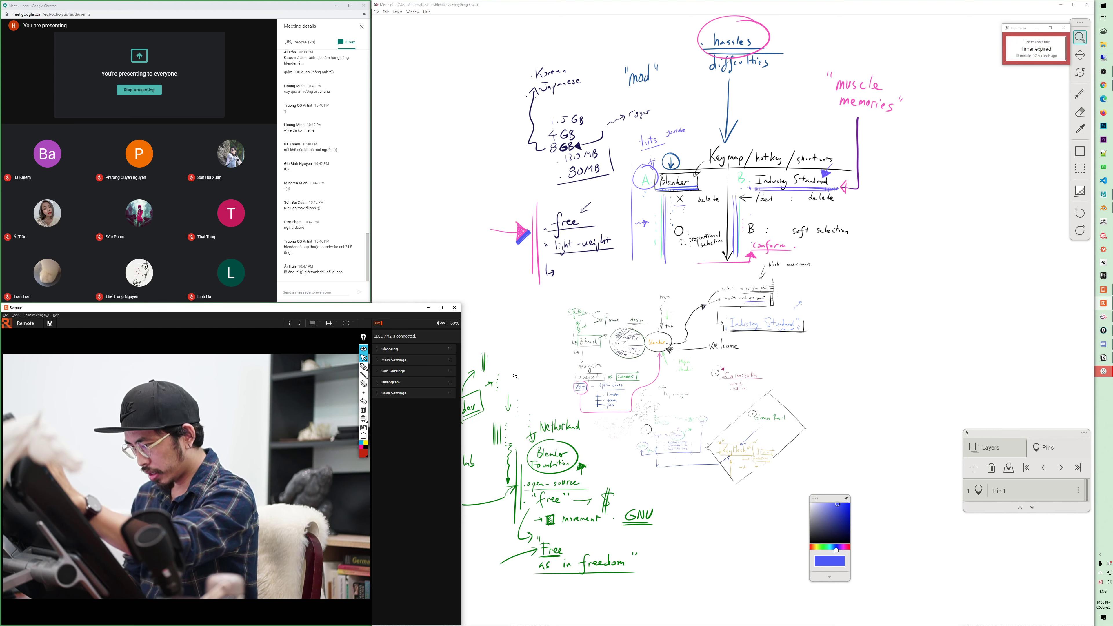
- Bring the Mischief whiteboard forward and pan and zoom to frame the blank top-left area
click(753, 335)
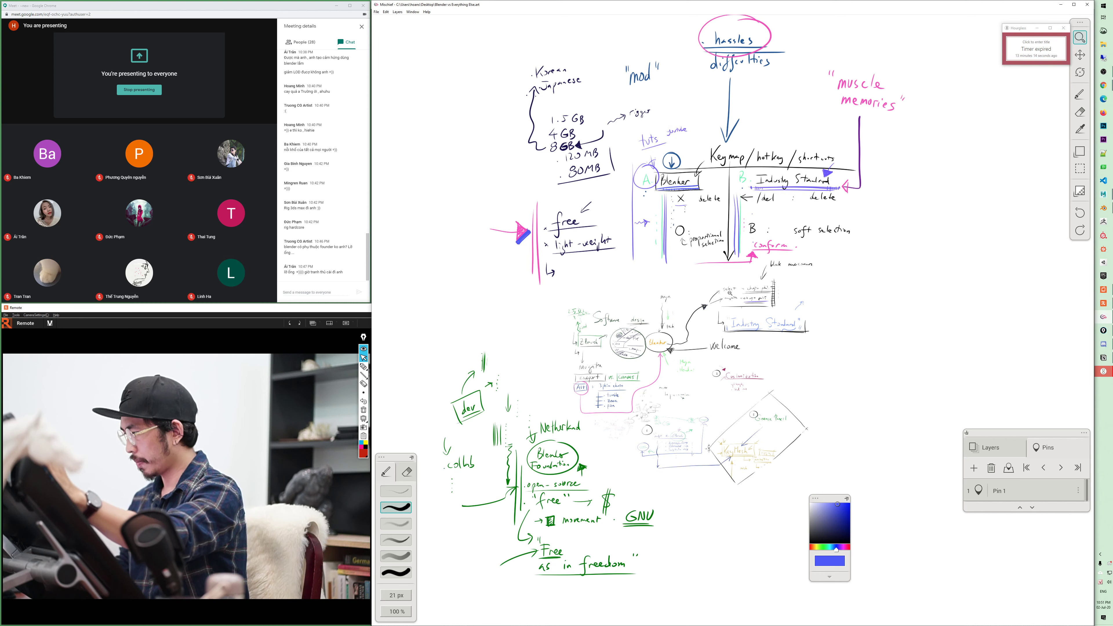
mouse_move(752, 335)
mouse_down()
mouse_move(692, 322)
mouse_move(657, 334)
mouse_up()
key(z)
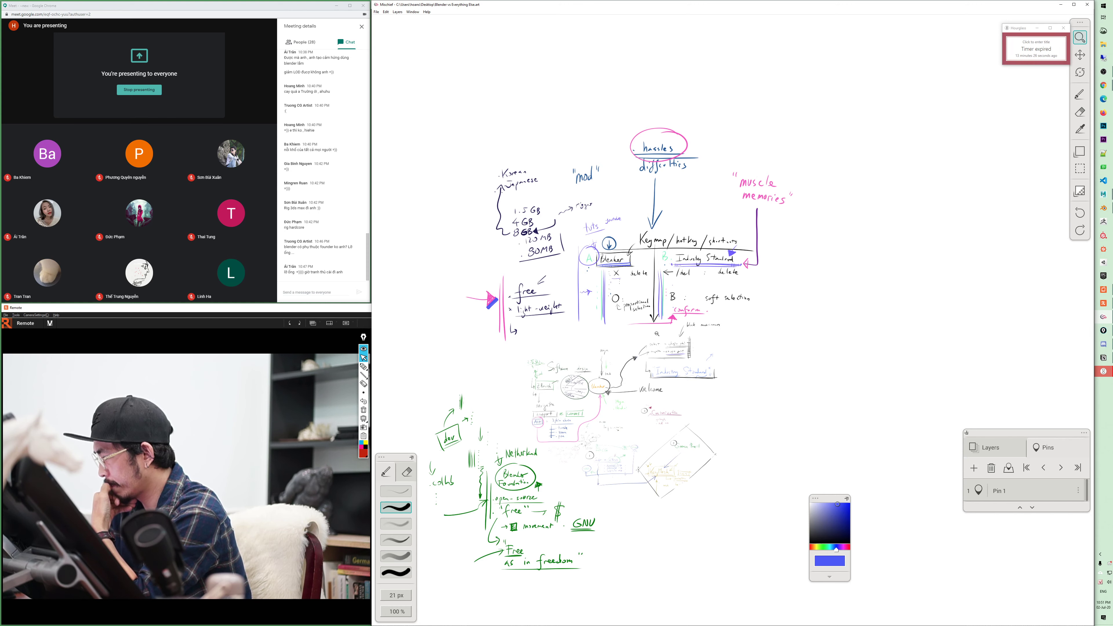
mouse_move(656, 333)
mouse_down()
mouse_move(765, 160)
mouse_move(855, 401)
mouse_up()
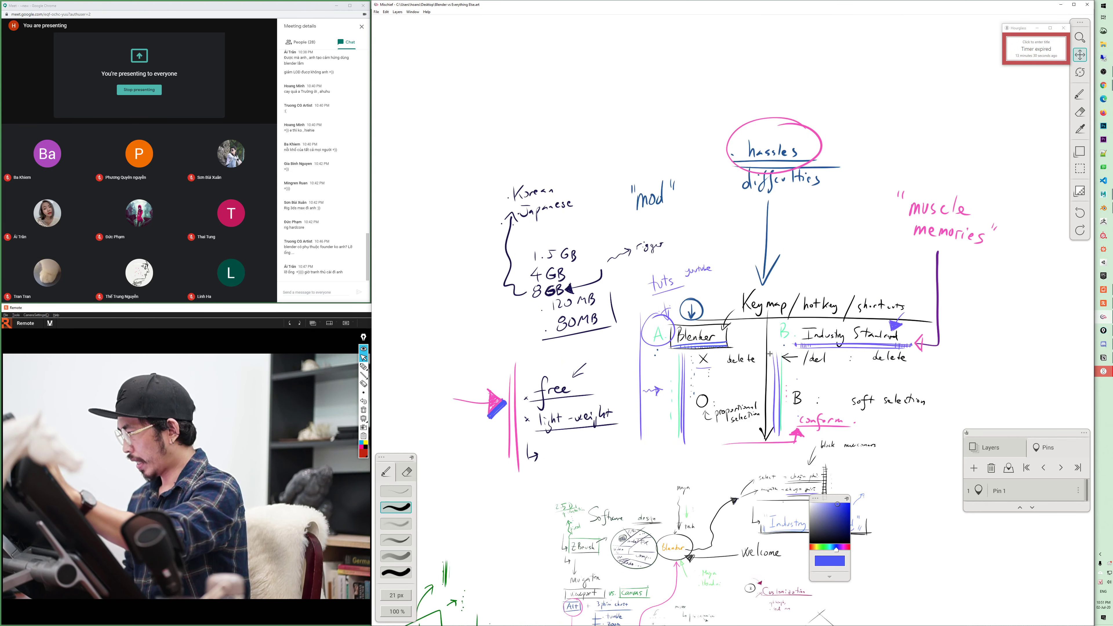
- With the brush, write 'navigation' above 'Blender' and draw a box around Blender
key(z)
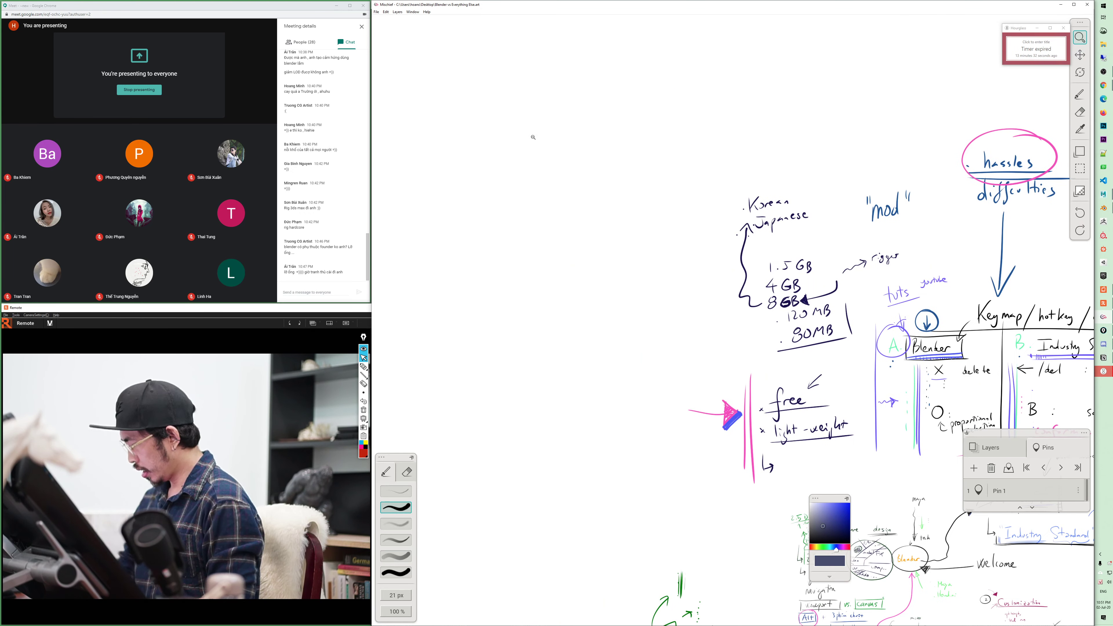
key(b)
mouse_move(465, 96)
mouse_down()
mouse_move(486, 87)
mouse_move(560, 112)
mouse_up()
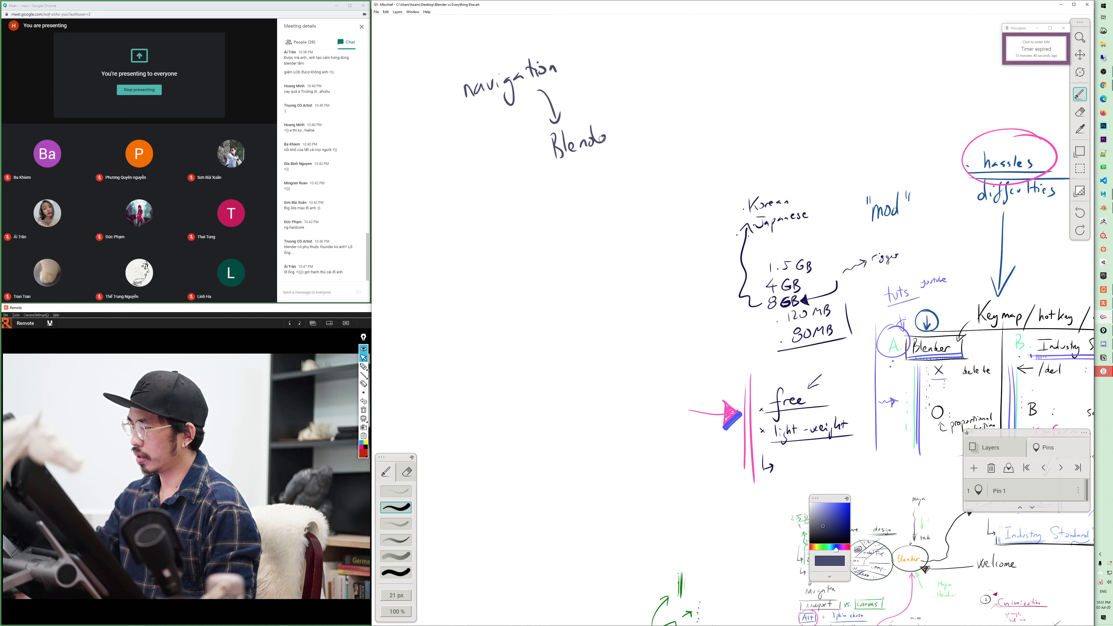
drag(545, 171, 641, 141)
mouse_move(531, 134)
mouse_down()
mouse_move(544, 171)
mouse_move(631, 102)
mouse_move(638, 143)
mouse_up()
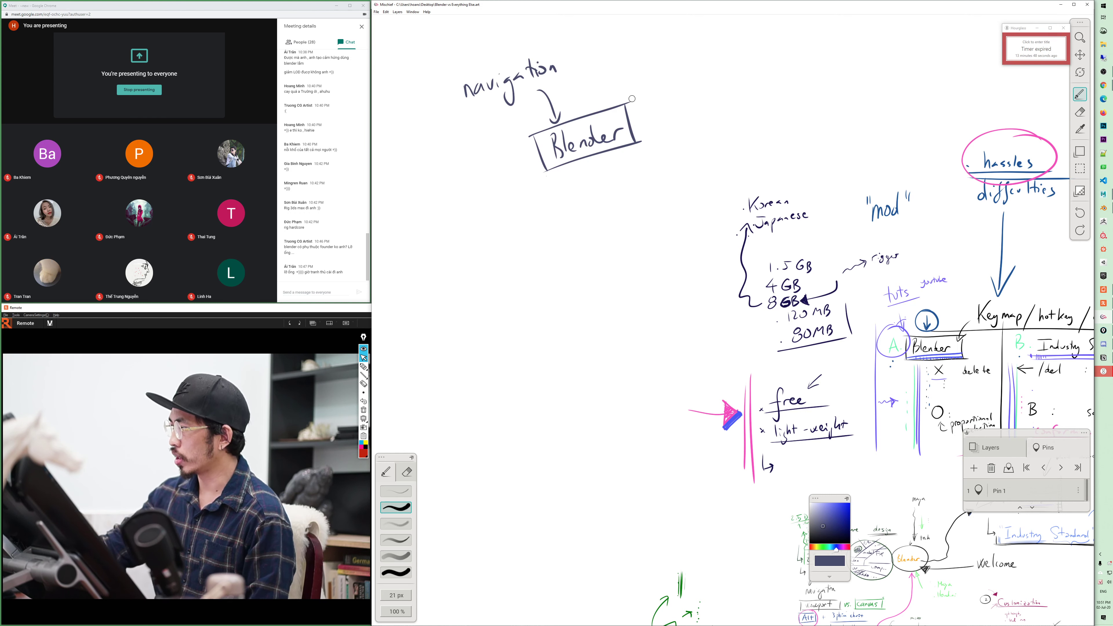
click(645, 146)
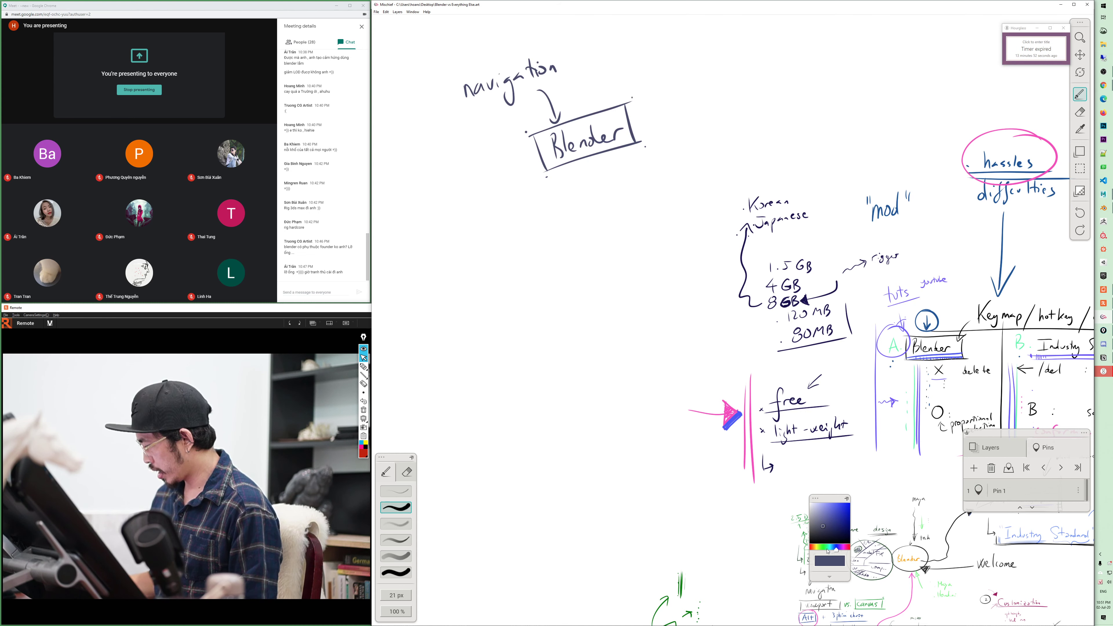
- In light green ink, draw an arrow from the Blender box to an underlined 'plasticity'
click(826, 548)
click(831, 504)
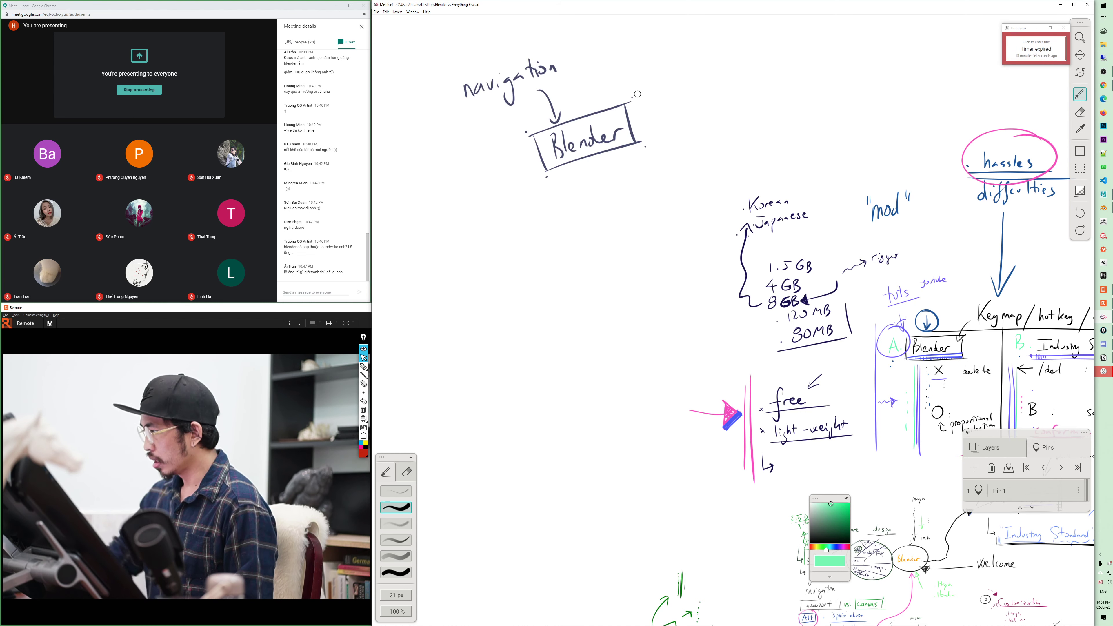
drag(637, 114, 713, 70)
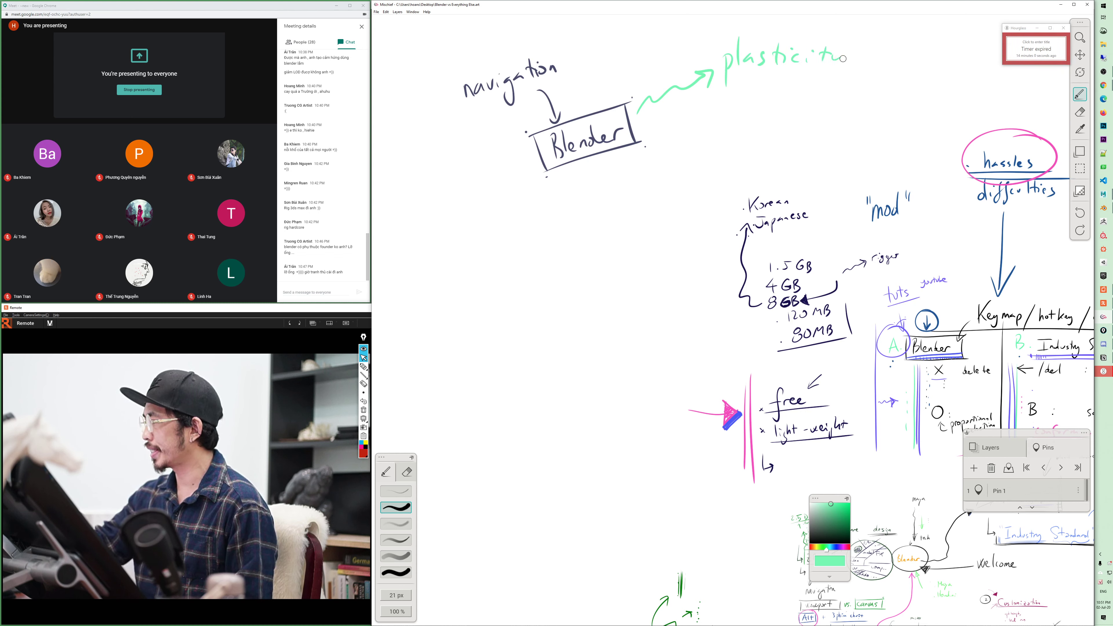
drag(835, 51, 841, 72)
drag(717, 84, 869, 75)
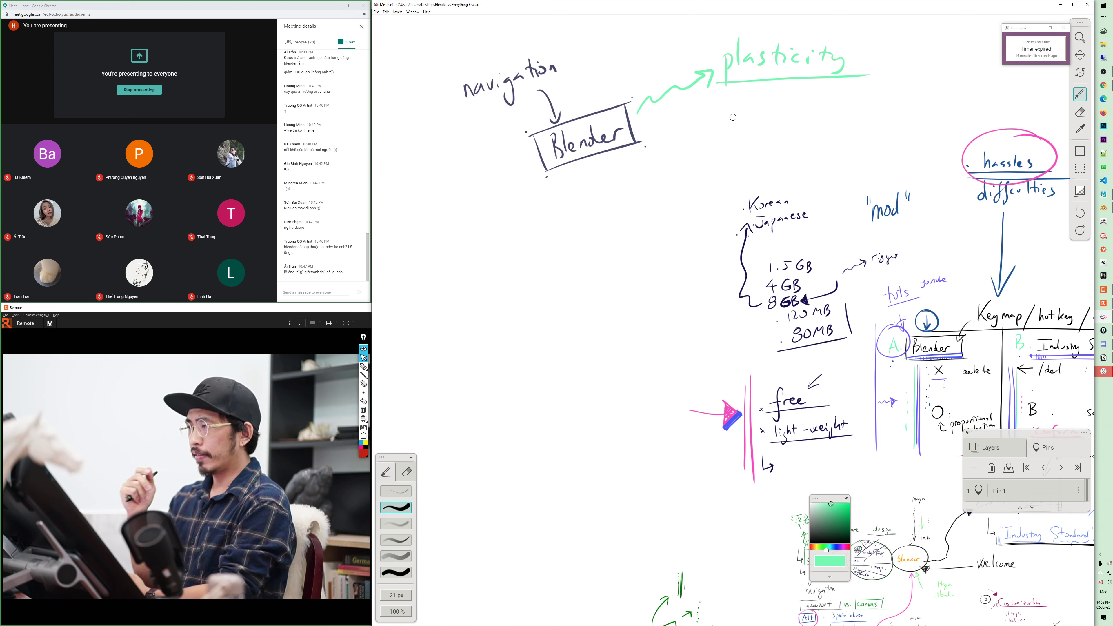
- Put quote marks around 'plasticity', extend its underline, and add another green arrow below
drag(714, 34, 713, 38)
drag(716, 33, 716, 37)
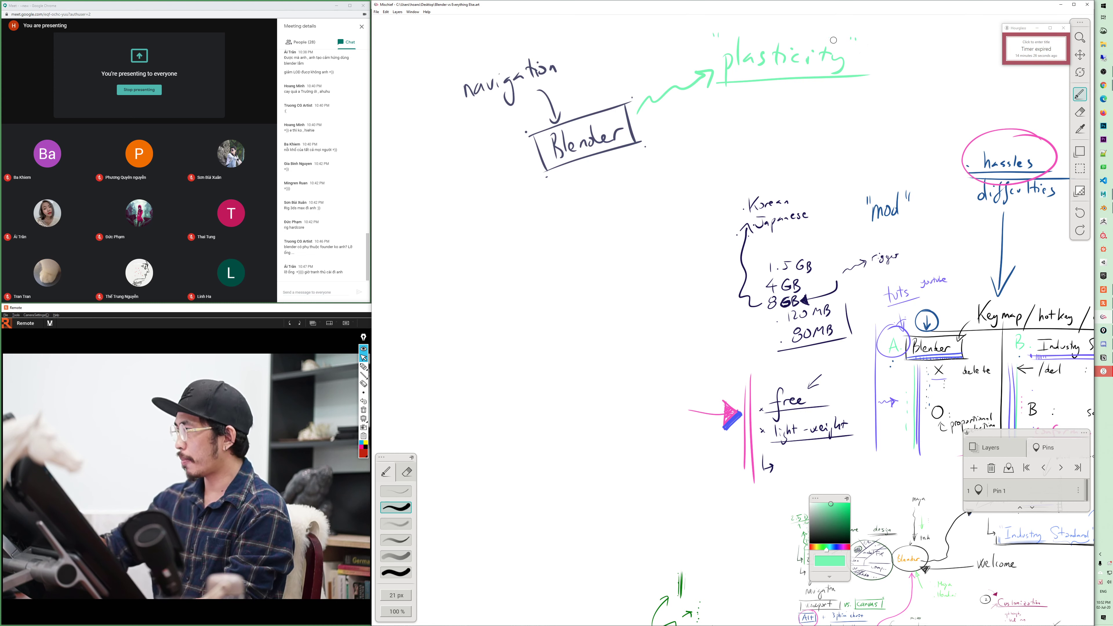
drag(751, 88, 883, 86)
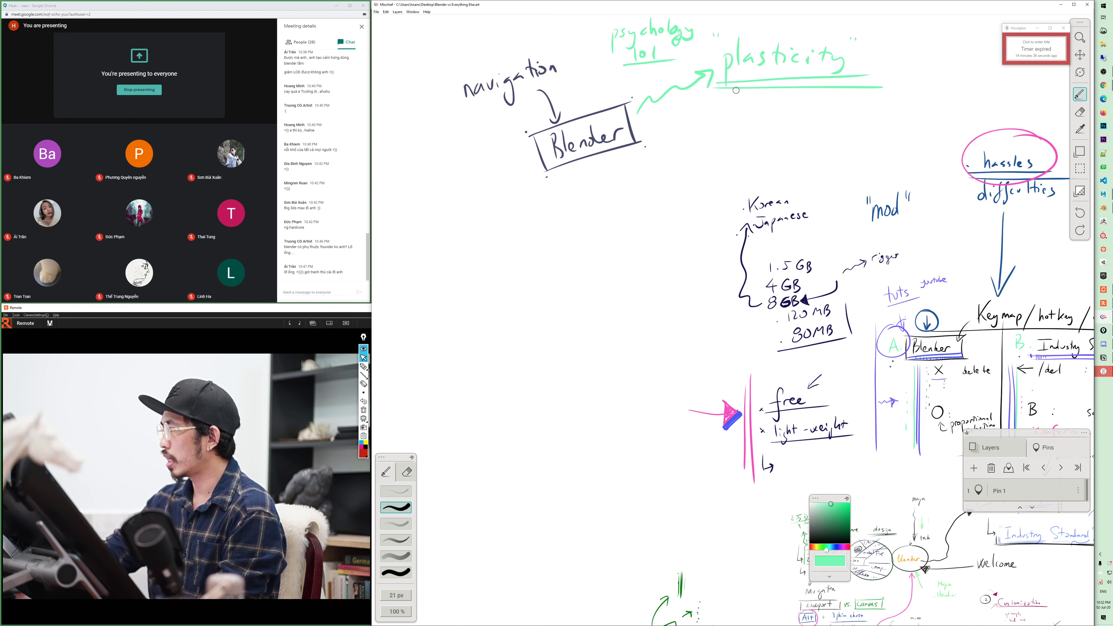
mouse_move(719, 83)
mouse_down()
mouse_move(897, 91)
mouse_move(885, 89)
mouse_up()
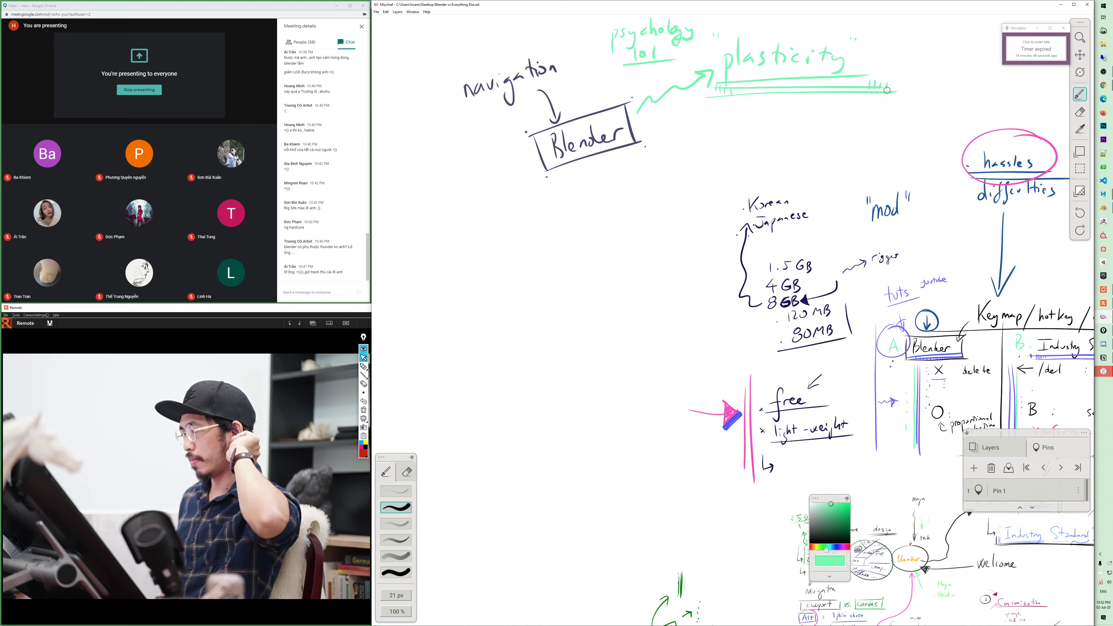
drag(669, 259, 630, 334)
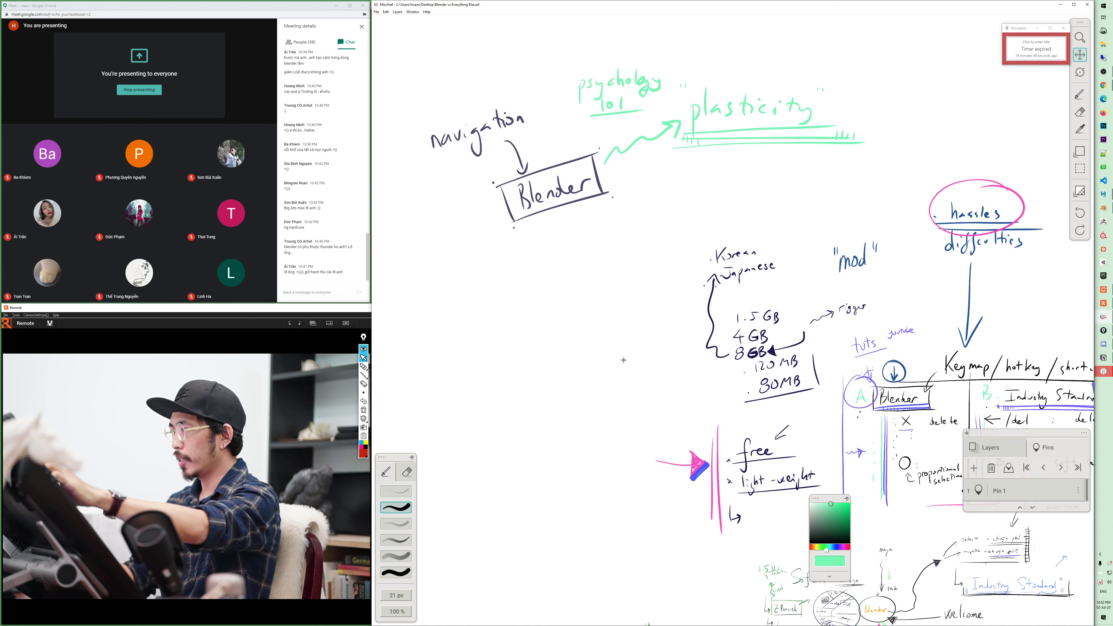
drag(622, 209, 730, 211)
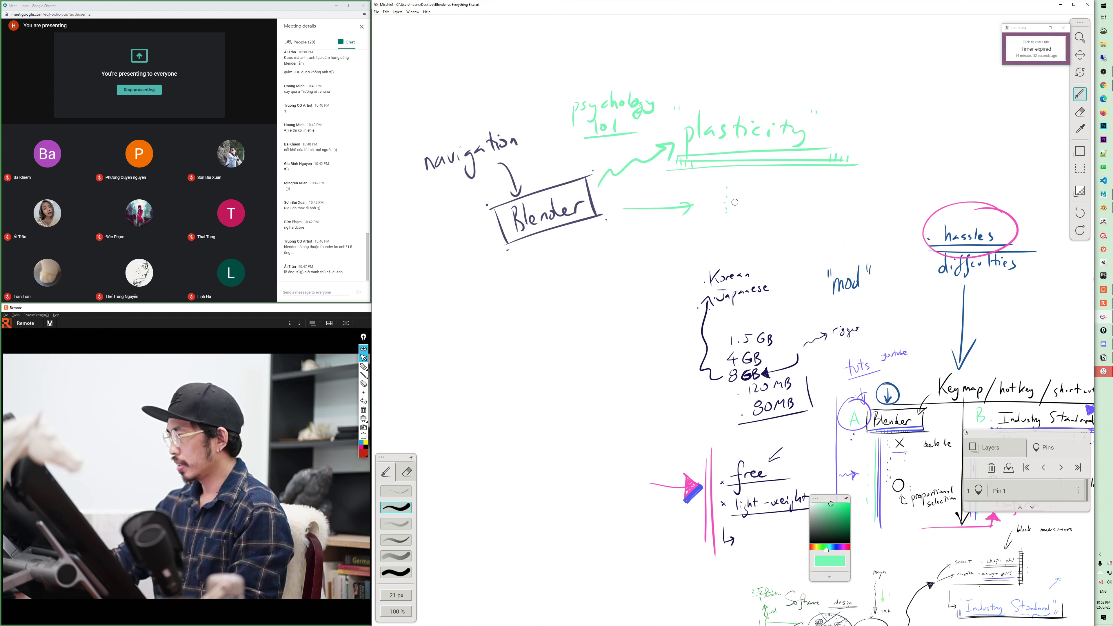
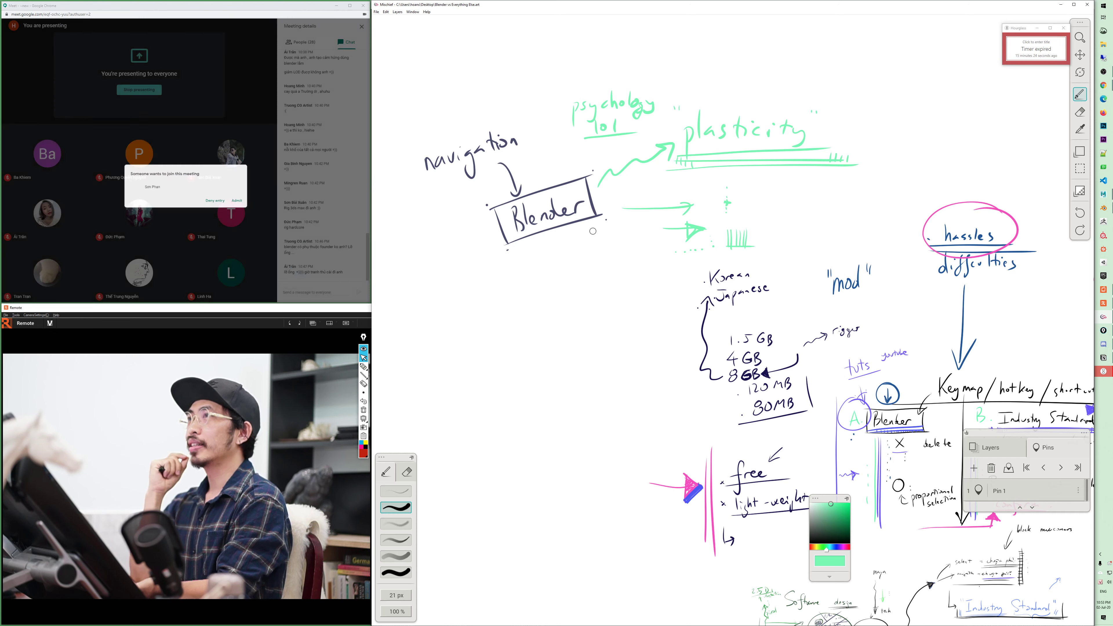
- Admit the waiting Meet participant, then draw a small green triangle under 'plasticity'
click(242, 180)
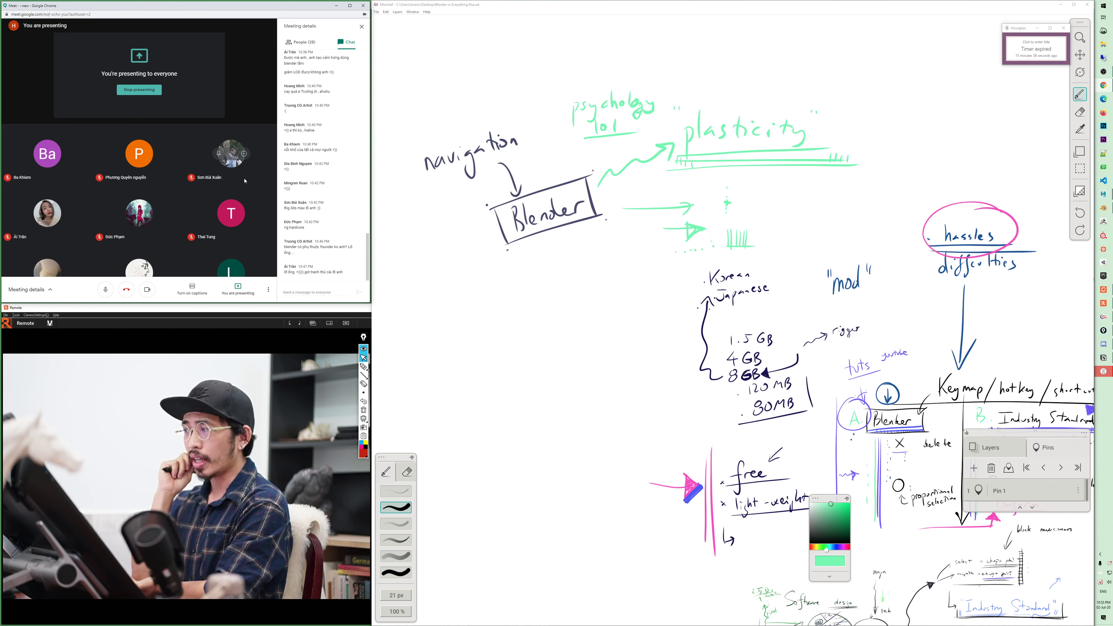
drag(759, 176, 761, 195)
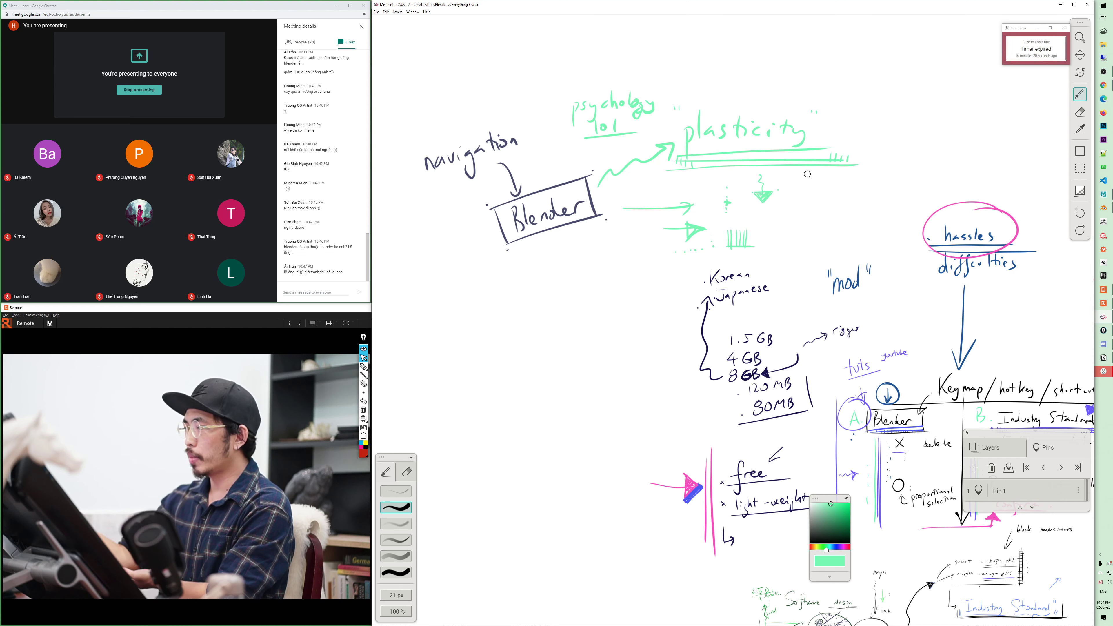
- Reinforce the green arrow to plasticity, then write 'industry standard' in violet under the Blender box
drag(606, 197, 692, 149)
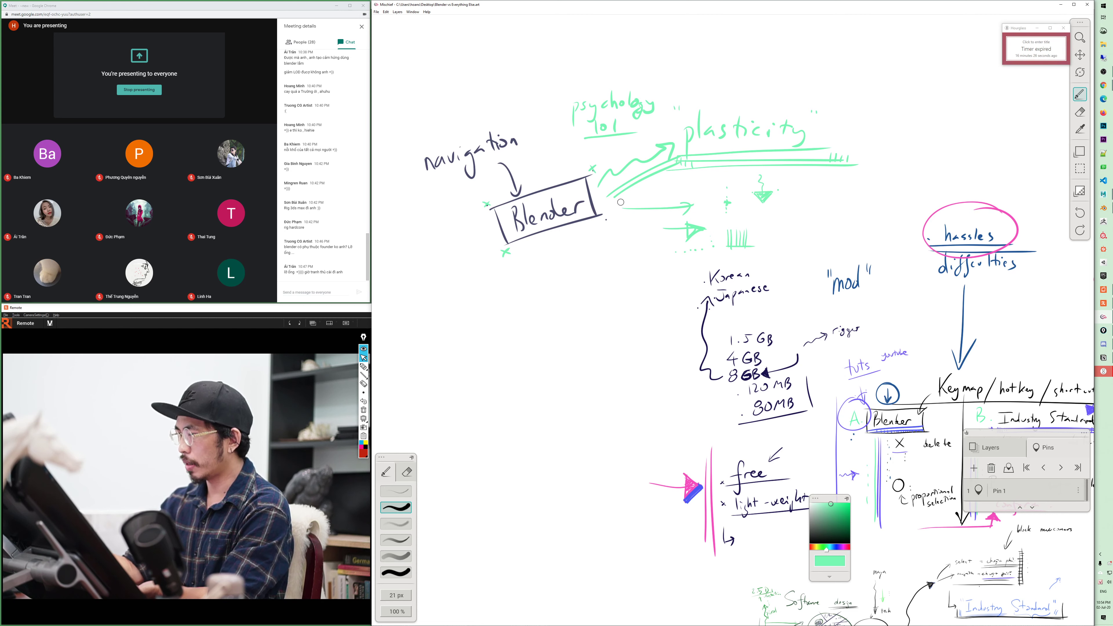
drag(610, 218, 612, 225)
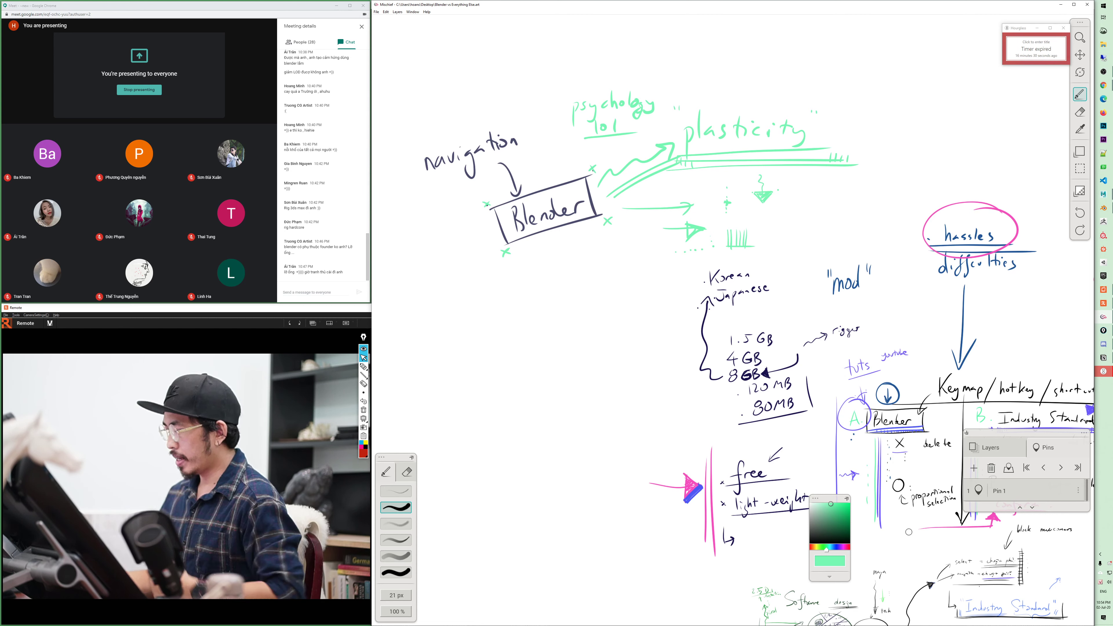
click(837, 547)
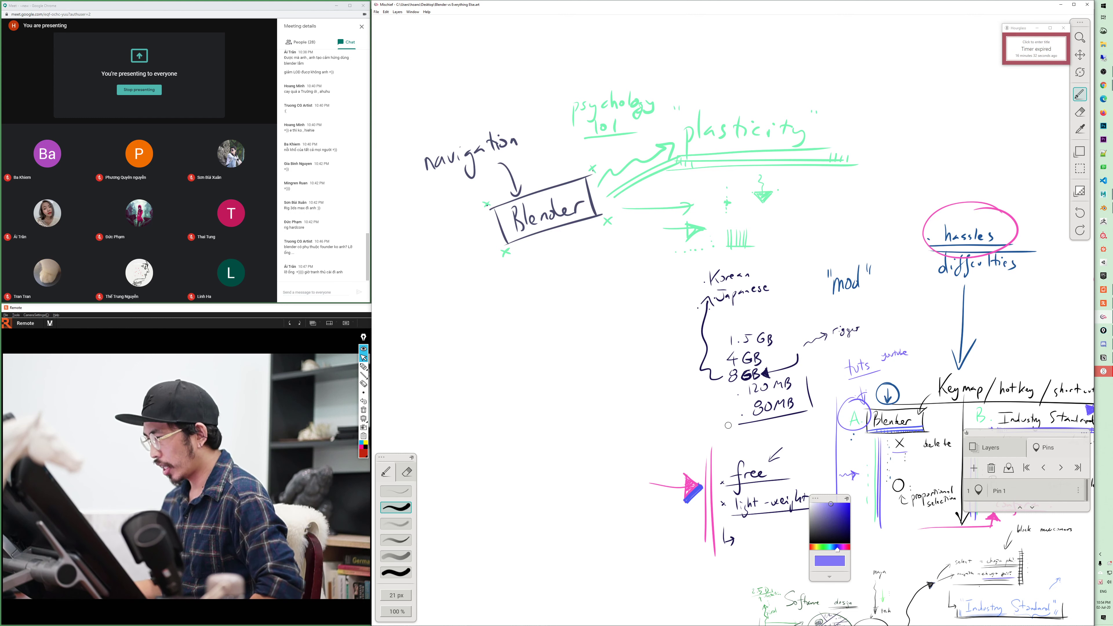
click(829, 507)
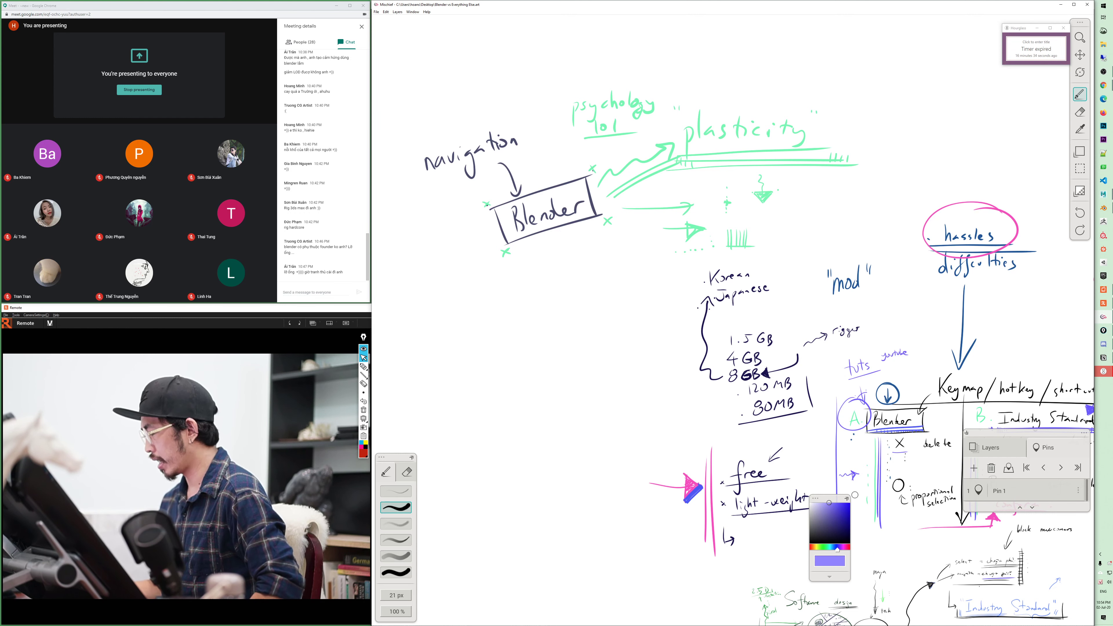
drag(490, 276, 631, 225)
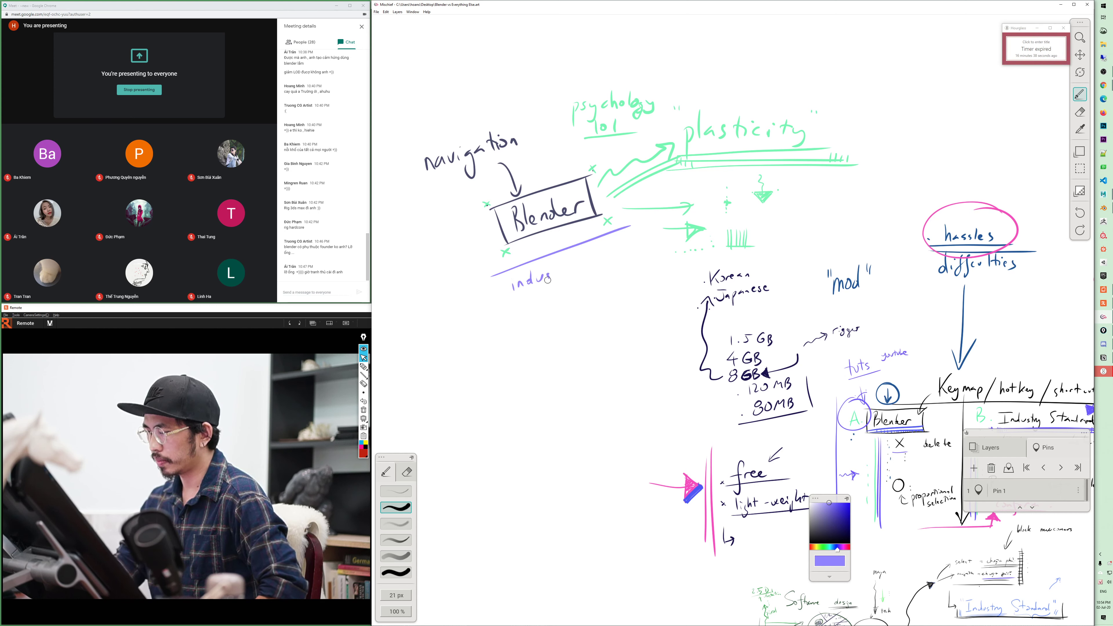
drag(502, 315, 510, 302)
mouse_move(586, 255)
mouse_down()
mouse_move(579, 265)
mouse_move(635, 246)
mouse_up()
click(591, 265)
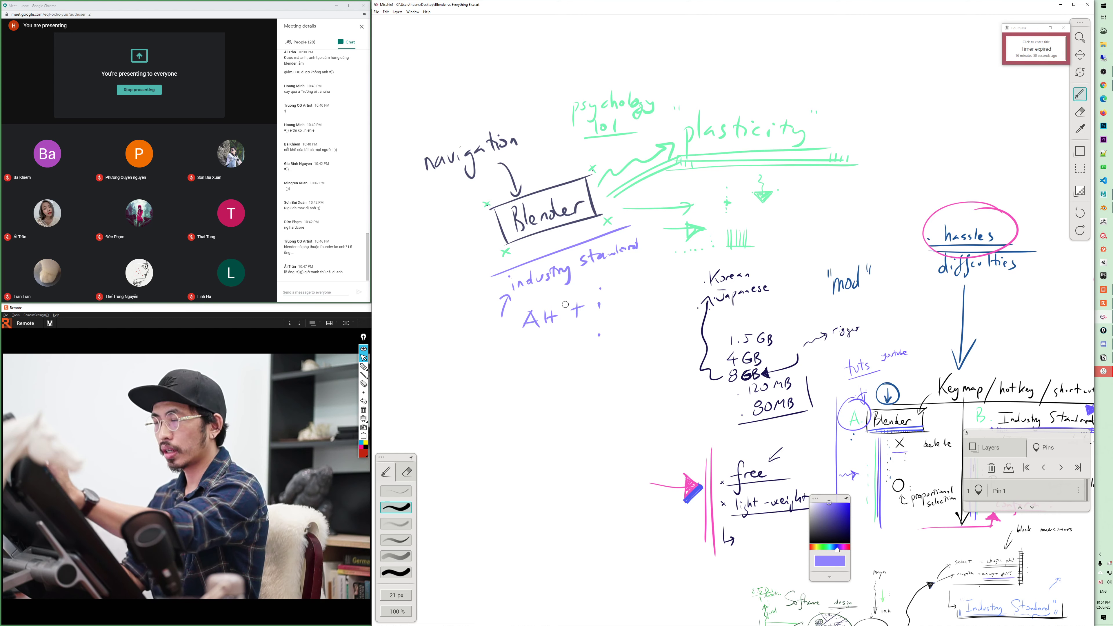
- Erase a stray letter and write 'Alt + LMouse, MMouse, RMouse' in violet
key(e)
drag(559, 307, 546, 326)
key(b)
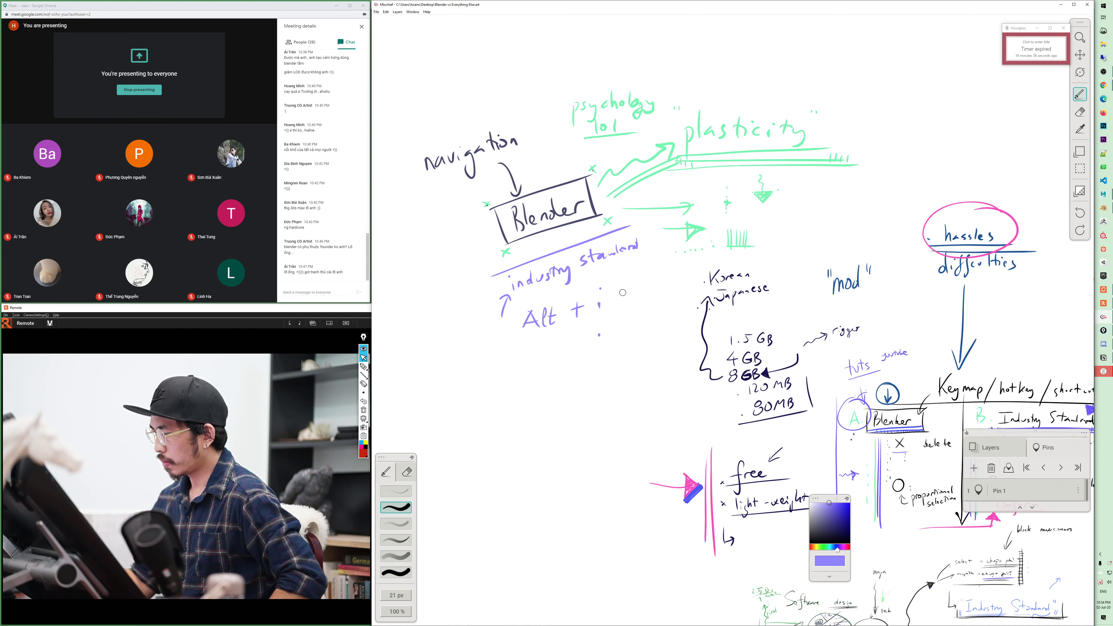
drag(612, 275, 635, 287)
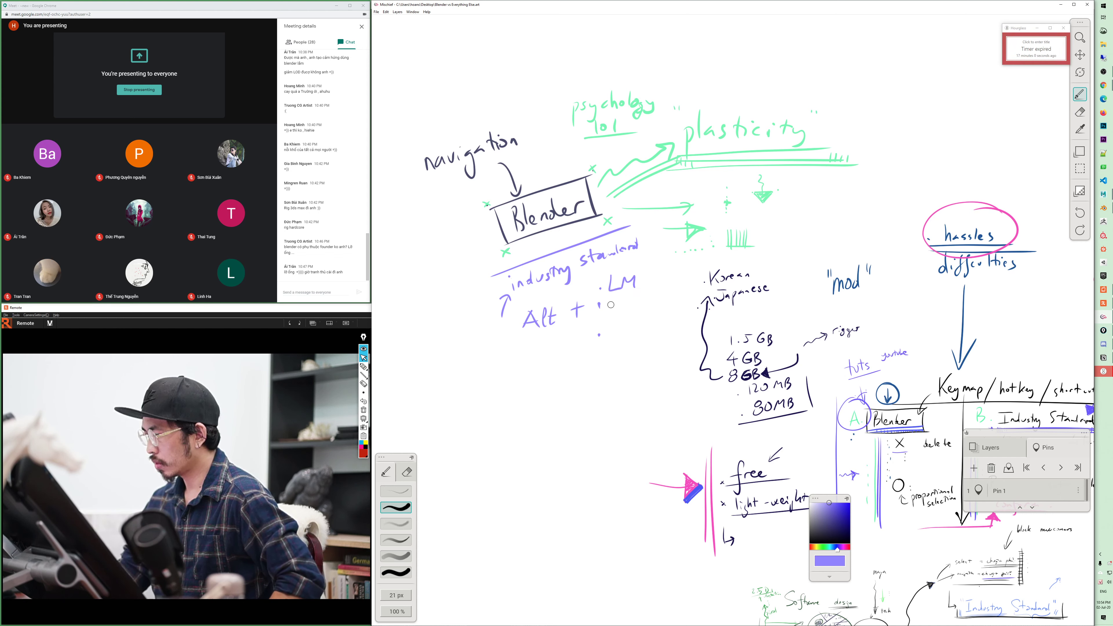
mouse_move(626, 302)
mouse_down()
mouse_move(635, 310)
mouse_move(621, 335)
mouse_move(667, 308)
mouse_up()
click(641, 285)
drag(639, 329, 671, 331)
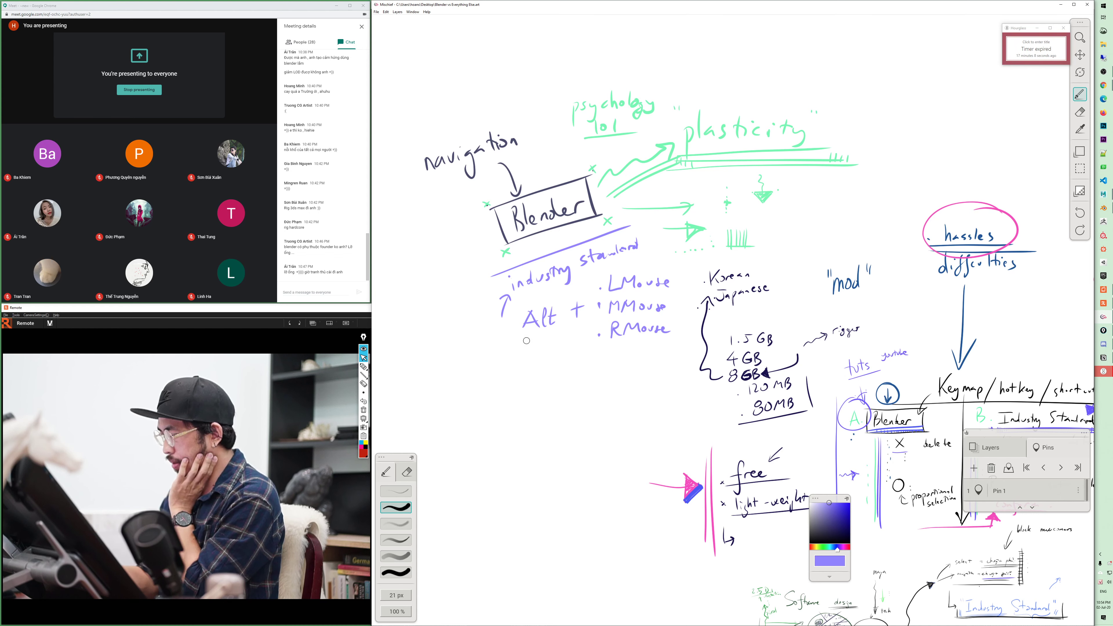
- Circle the word Alt in near-black and bring the lower notes into view
drag(846, 543, 809, 534)
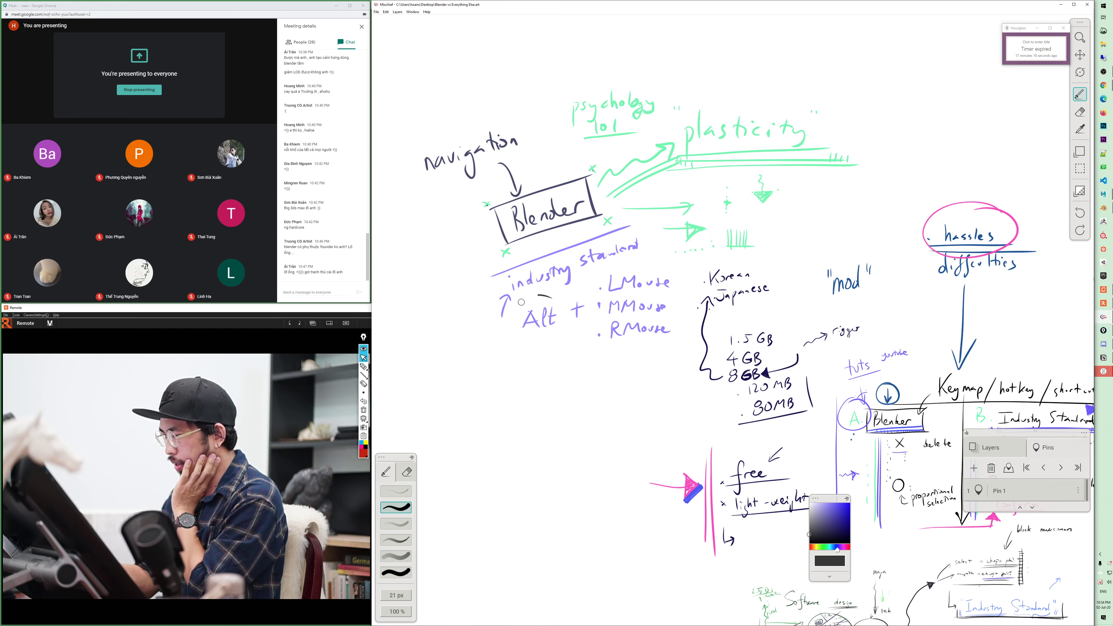
mouse_move(522, 302)
mouse_down()
mouse_move(562, 309)
mouse_move(575, 332)
mouse_up()
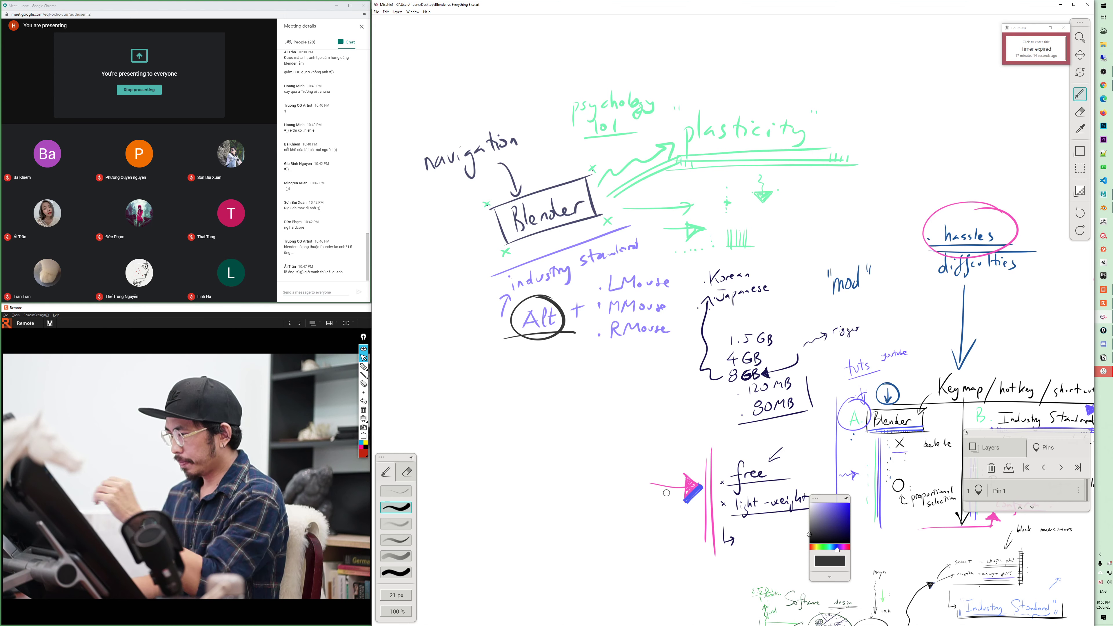
mouse_move(590, 488)
mouse_down()
mouse_move(578, 306)
mouse_move(569, 319)
mouse_up()
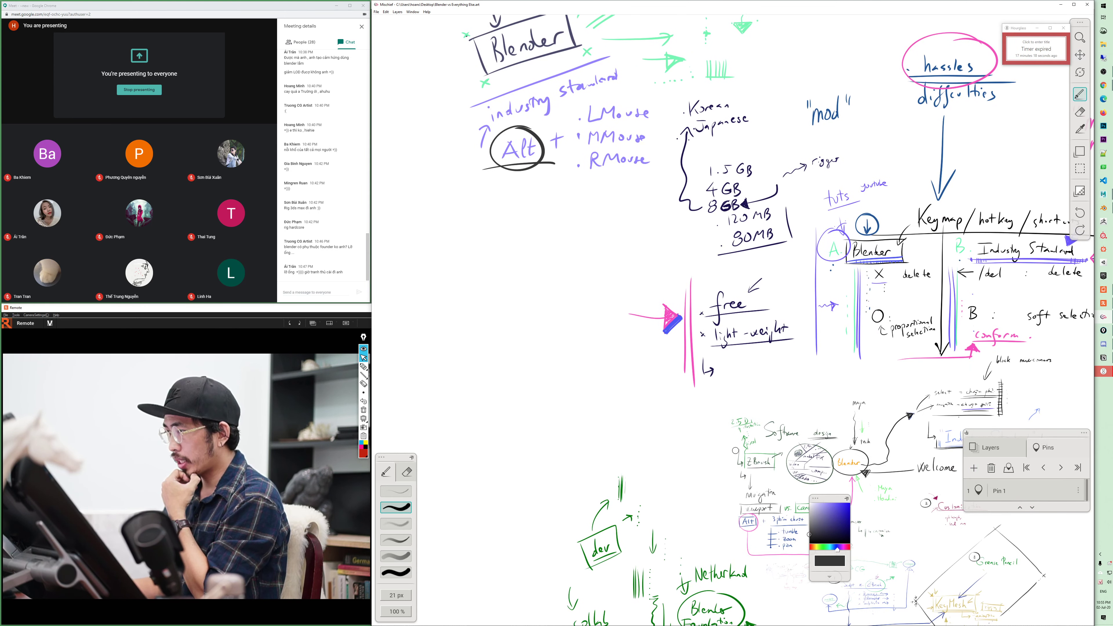
- Pan the Blender notes back into view, choose bright blue, and zoom out over the board
key(space)
mouse_move(645, 443)
mouse_down()
mouse_move(641, 482)
mouse_move(584, 458)
mouse_move(460, 338)
mouse_move(633, 366)
mouse_move(844, 528)
mouse_up()
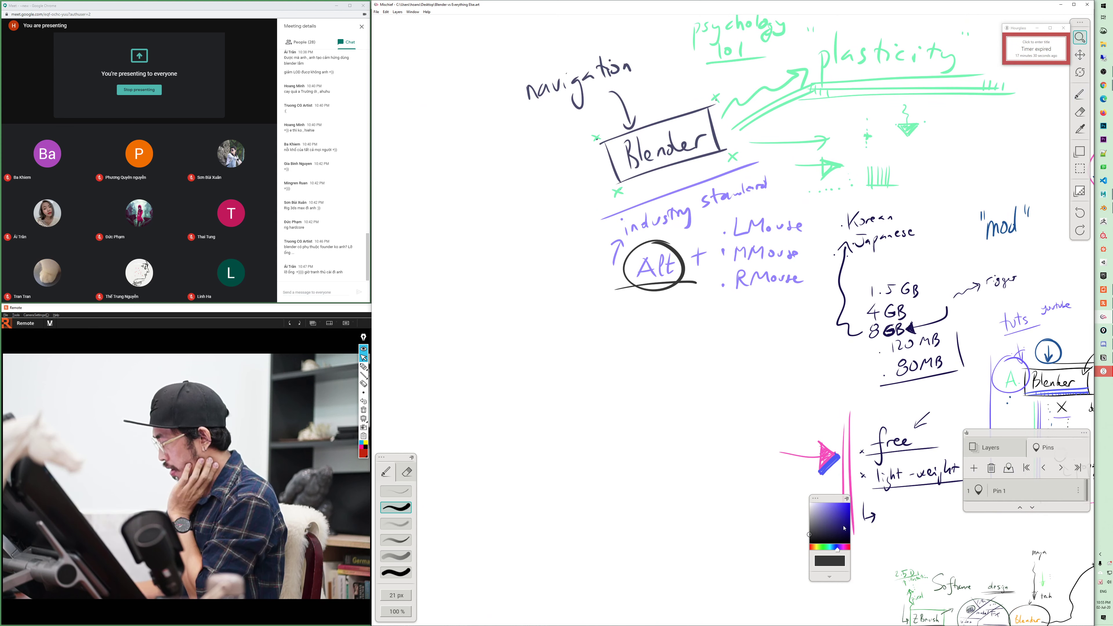
click(840, 502)
mouse_move(701, 395)
mouse_down()
mouse_move(563, 298)
mouse_move(627, 276)
mouse_move(486, 328)
mouse_up()
key(b)
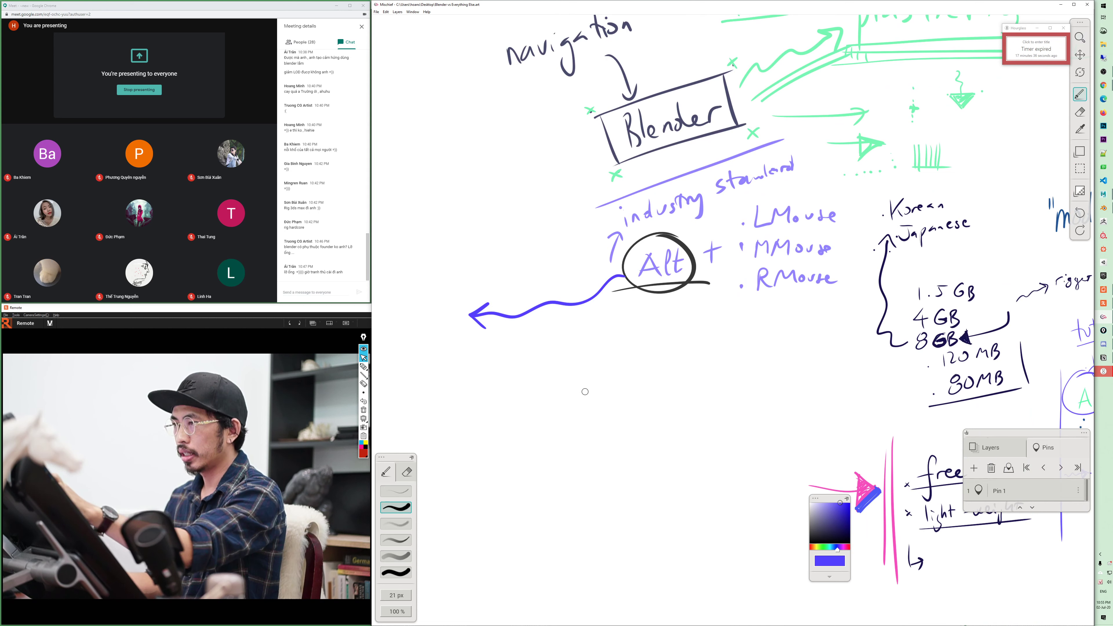
- Draw a blue bracket by the arrowhead, write 'negative' underlined twice, and begin 'alt' below
drag(585, 392, 743, 411)
mouse_move(616, 331)
mouse_down()
mouse_move(572, 288)
mouse_move(560, 410)
mouse_up()
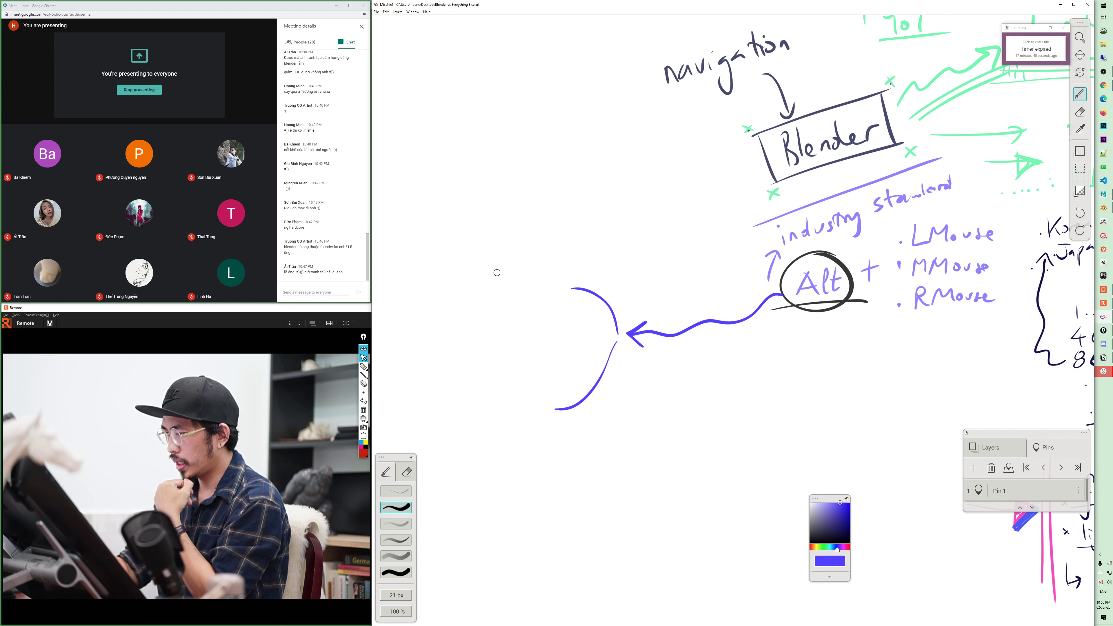
mouse_move(484, 285)
mouse_down()
mouse_move(510, 281)
mouse_move(495, 284)
mouse_move(513, 298)
mouse_move(531, 277)
mouse_up()
mouse_move(537, 268)
mouse_down()
mouse_move(547, 265)
mouse_move(546, 275)
mouse_up()
mouse_move(553, 265)
mouse_down()
mouse_move(555, 274)
mouse_move(578, 268)
mouse_up()
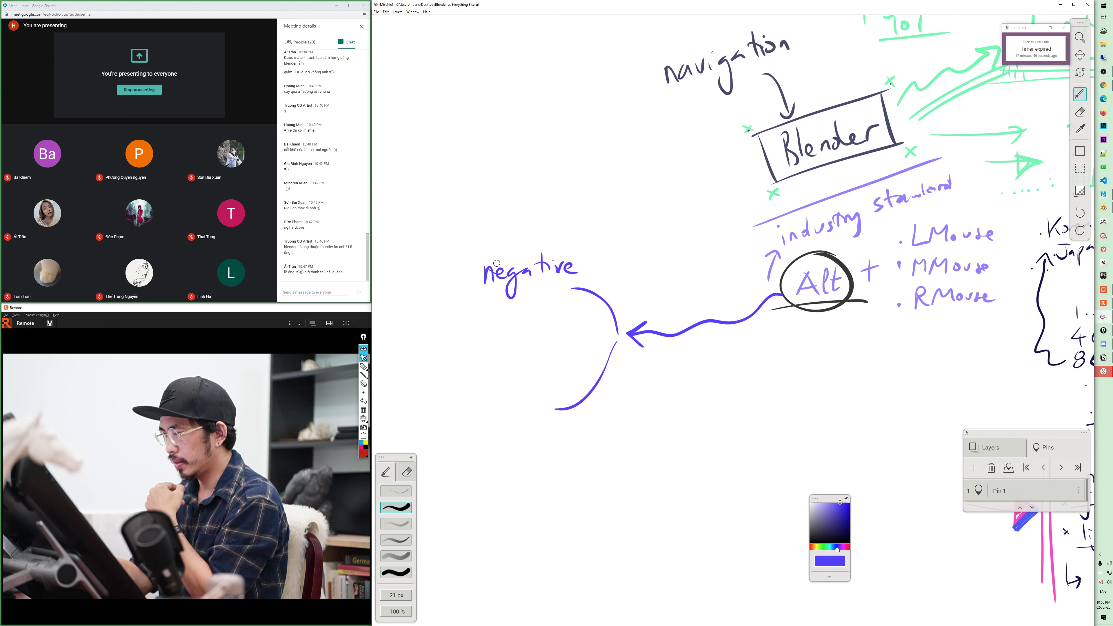
mouse_move(477, 289)
mouse_down()
mouse_move(588, 284)
mouse_move(576, 289)
mouse_up()
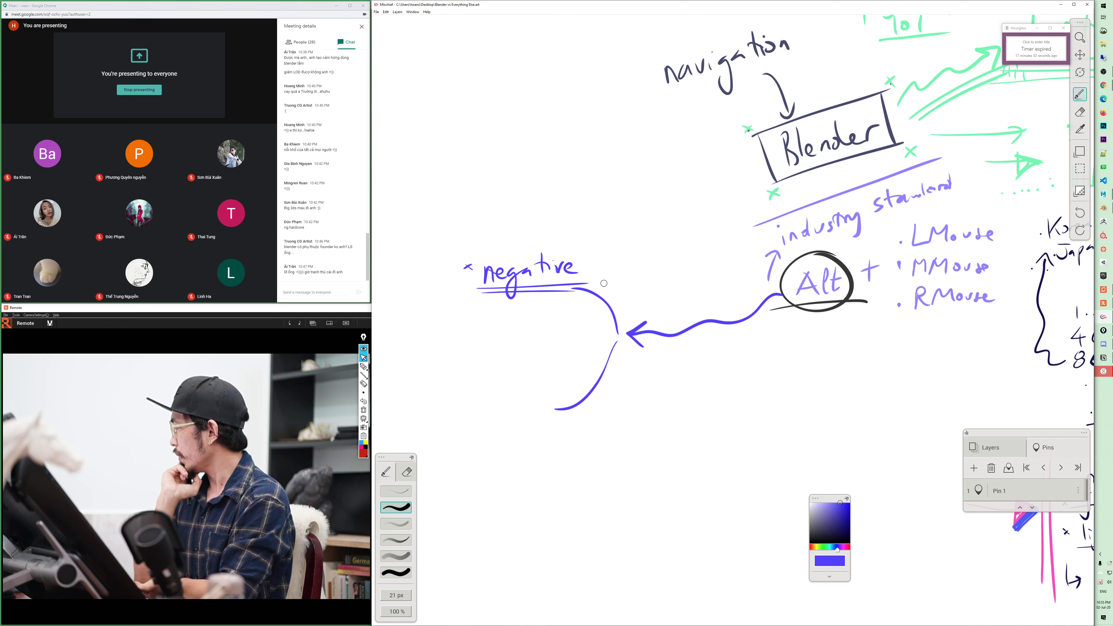
drag(492, 382, 493, 391)
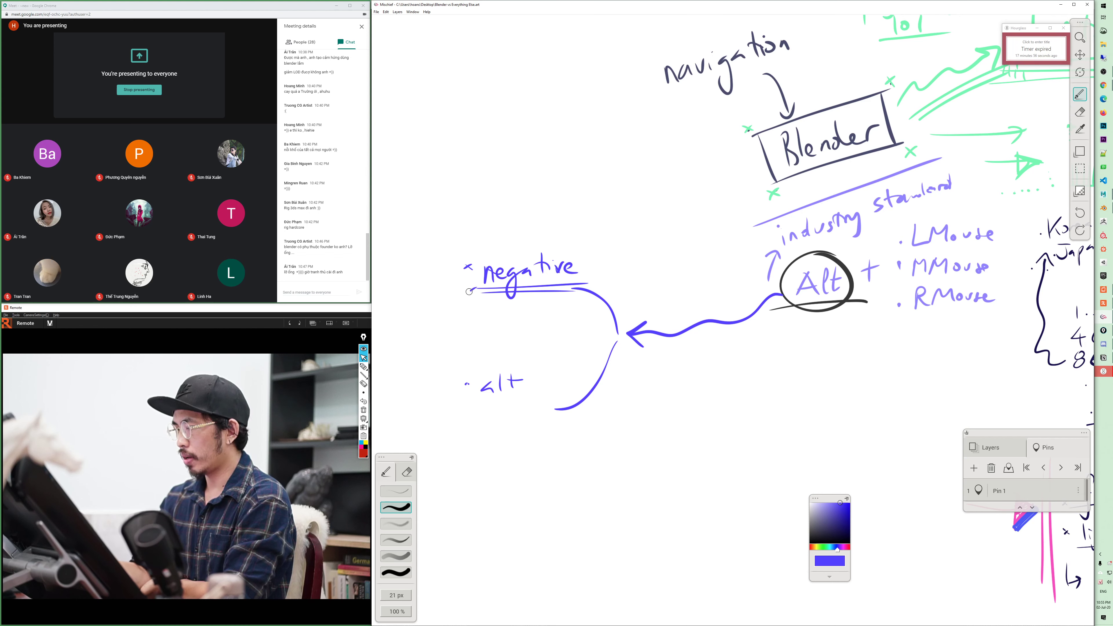
- Box the word 'negative' in blue, underline Alt again, and pan to the right-side notes
drag(439, 274, 439, 242)
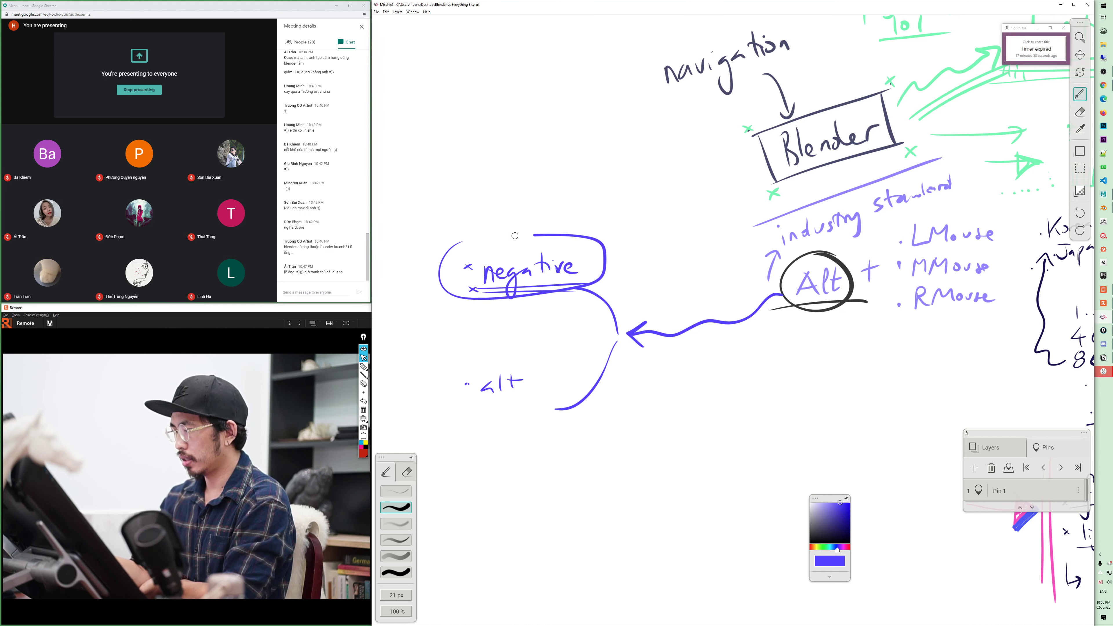
drag(537, 245, 614, 245)
drag(594, 239, 595, 305)
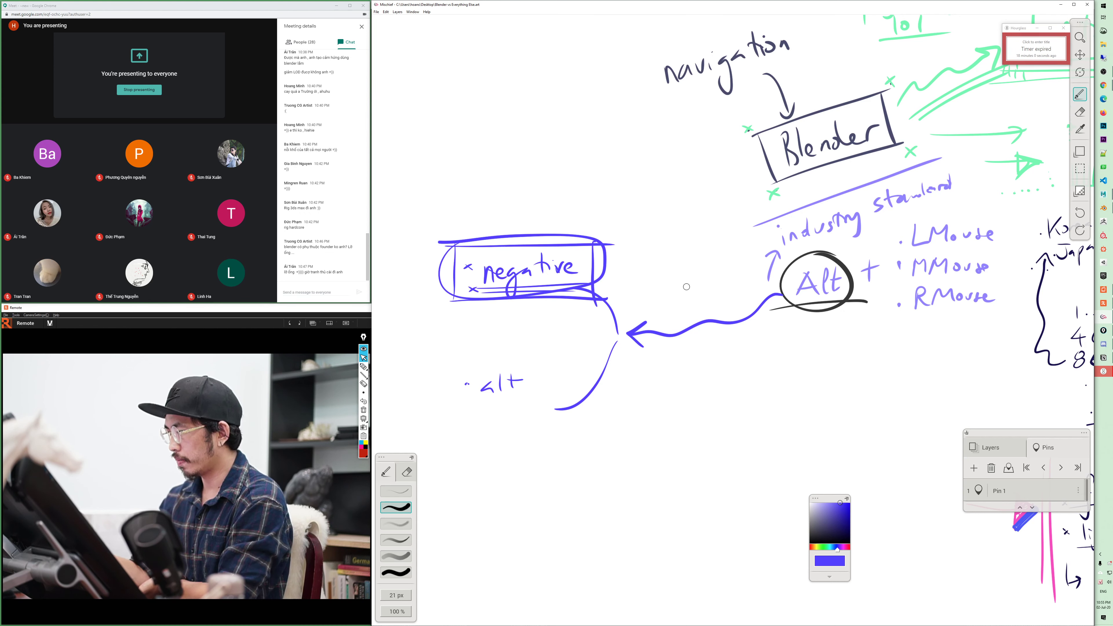
drag(813, 310, 861, 308)
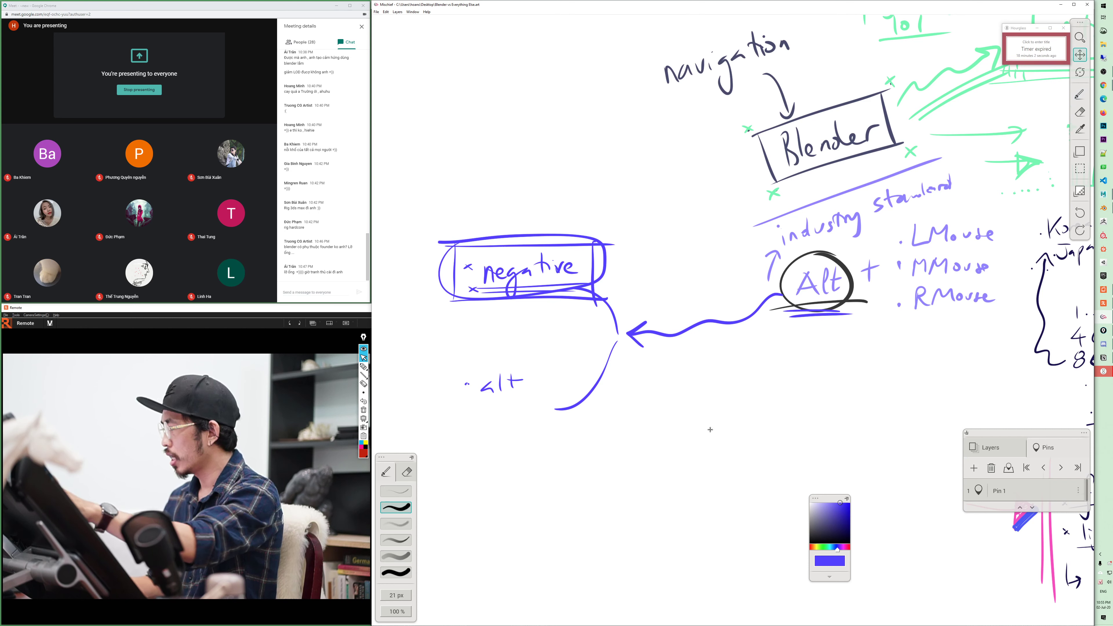
drag(713, 428, 640, 430)
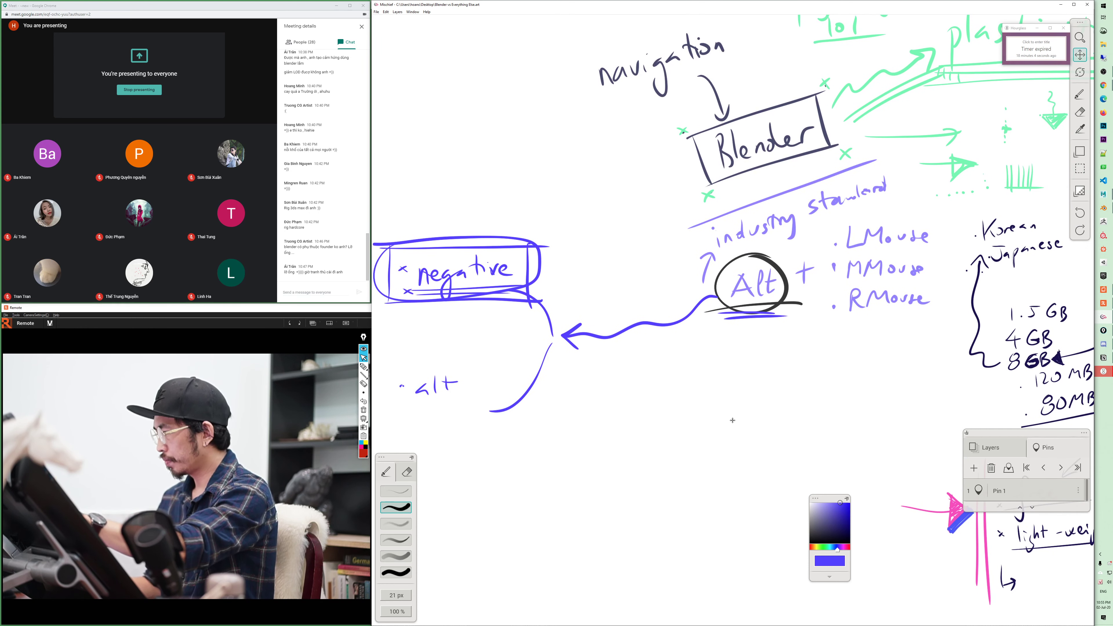
drag(728, 430, 756, 429)
- Check ZBrush, dismiss its brush note, and return to the whiteboard's upper notes
key(b)
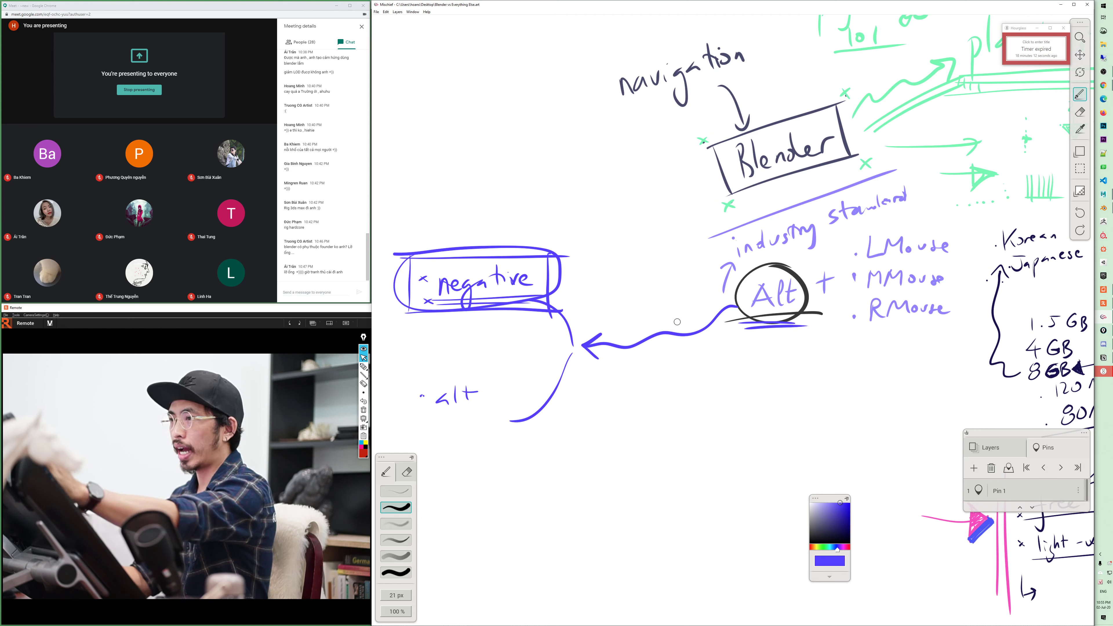
key(alt+Tab)
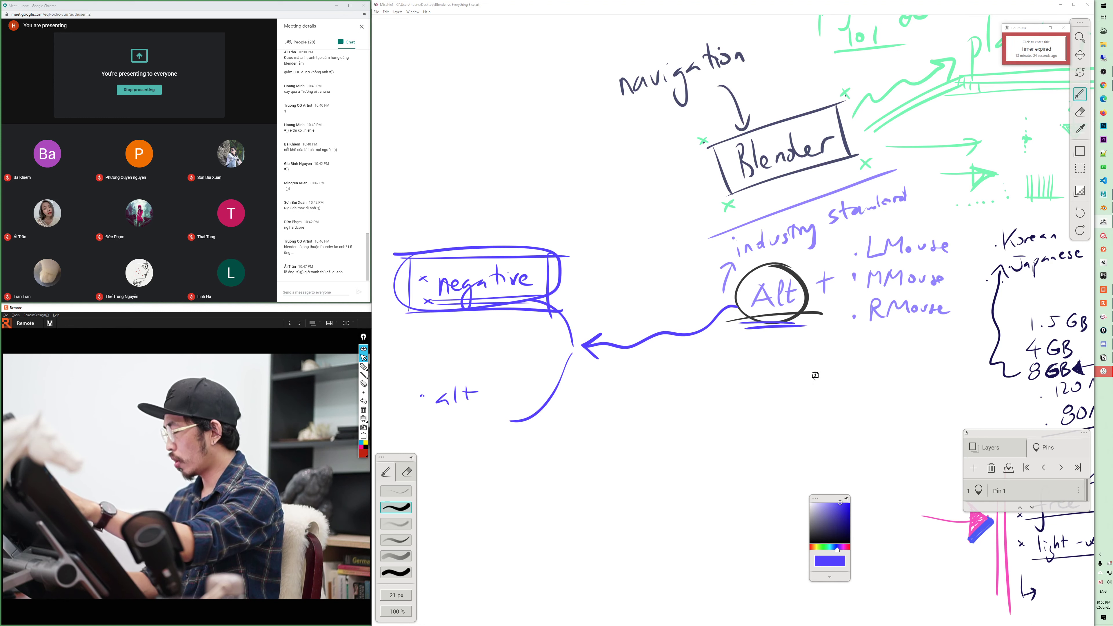
key(alt+Tab)
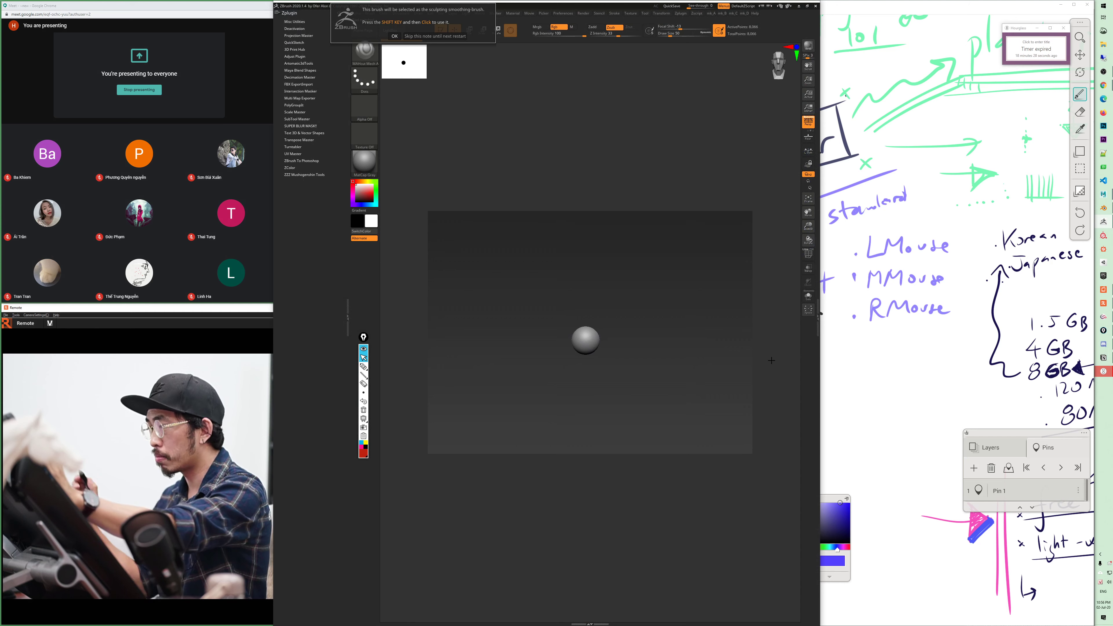
click(394, 36)
click(798, 6)
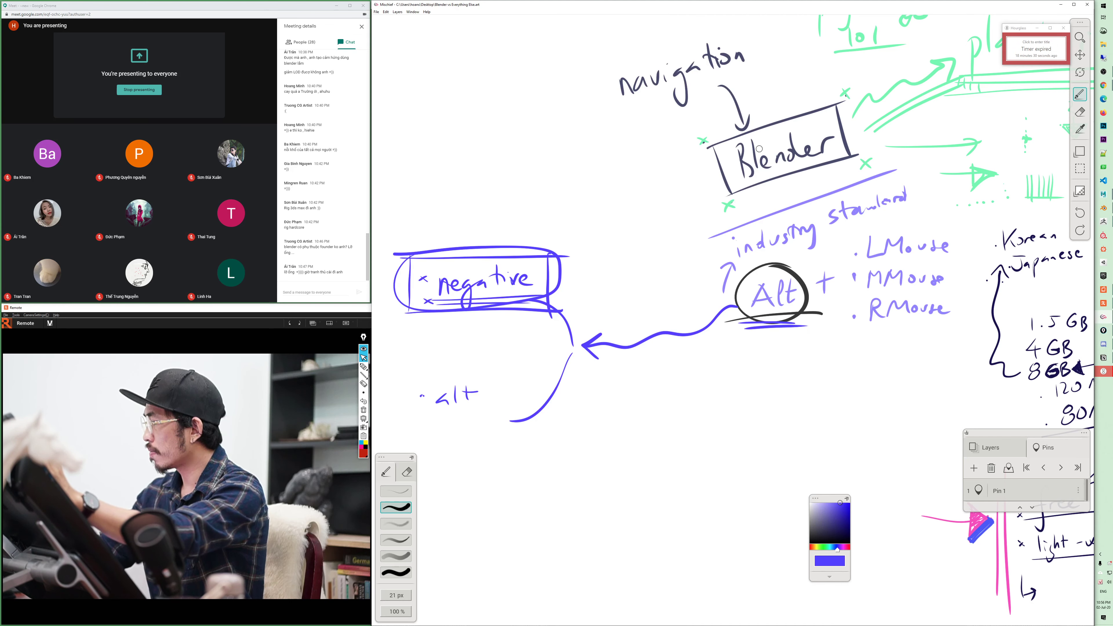
drag(758, 405, 585, 444)
key(b)
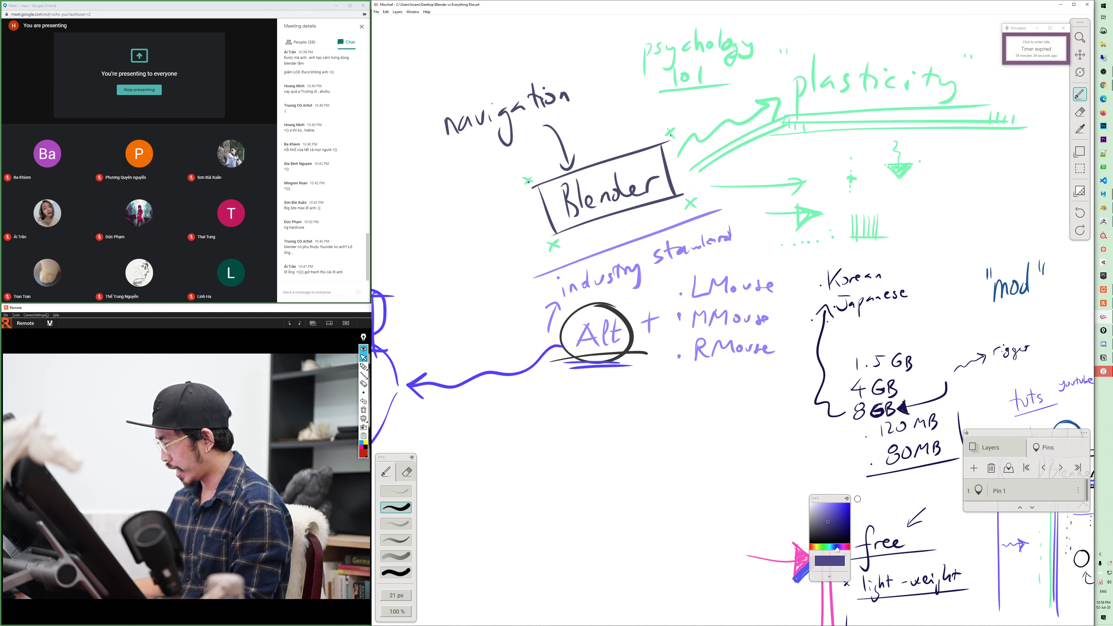
- Underline 'industry standard' and draw an upward arrow into the circled Alt
drag(588, 298, 745, 252)
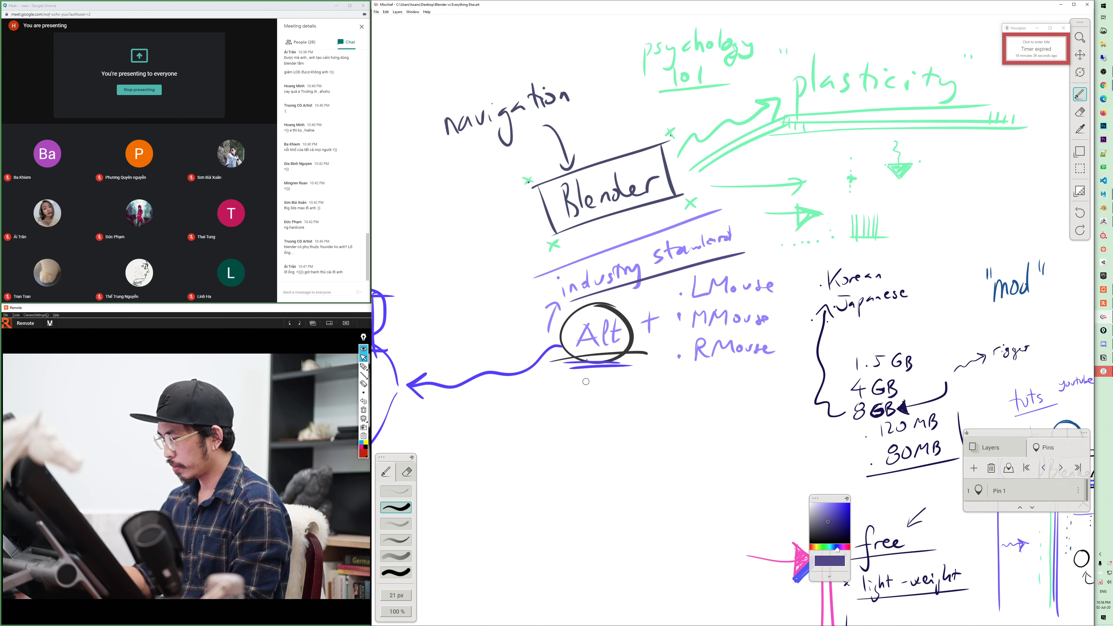
drag(583, 432, 588, 365)
drag(577, 387, 587, 369)
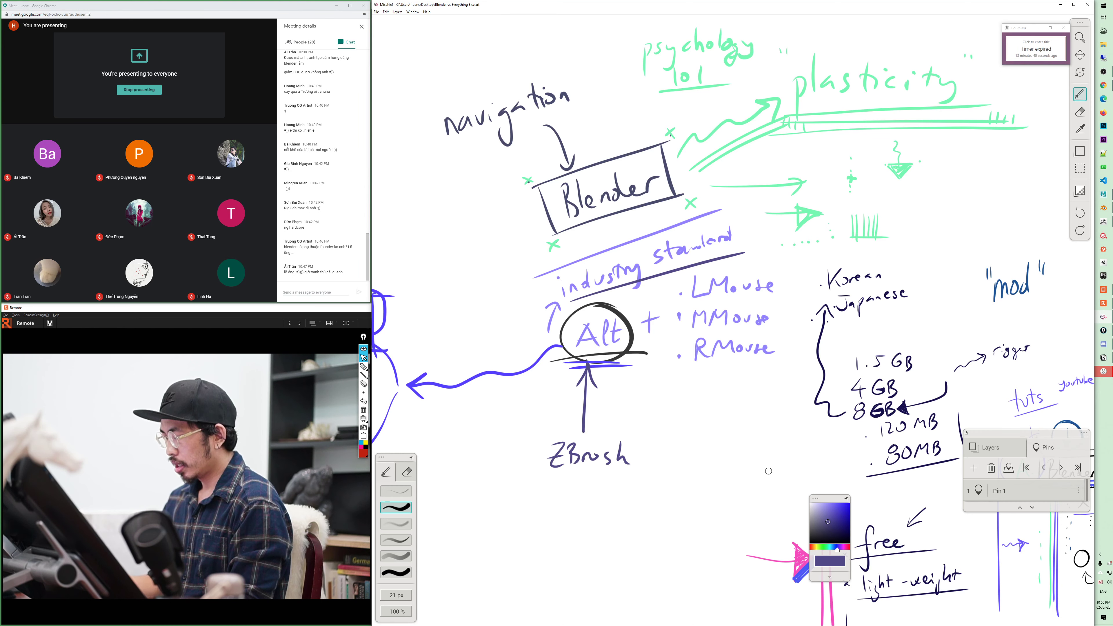
drag(698, 489, 667, 336)
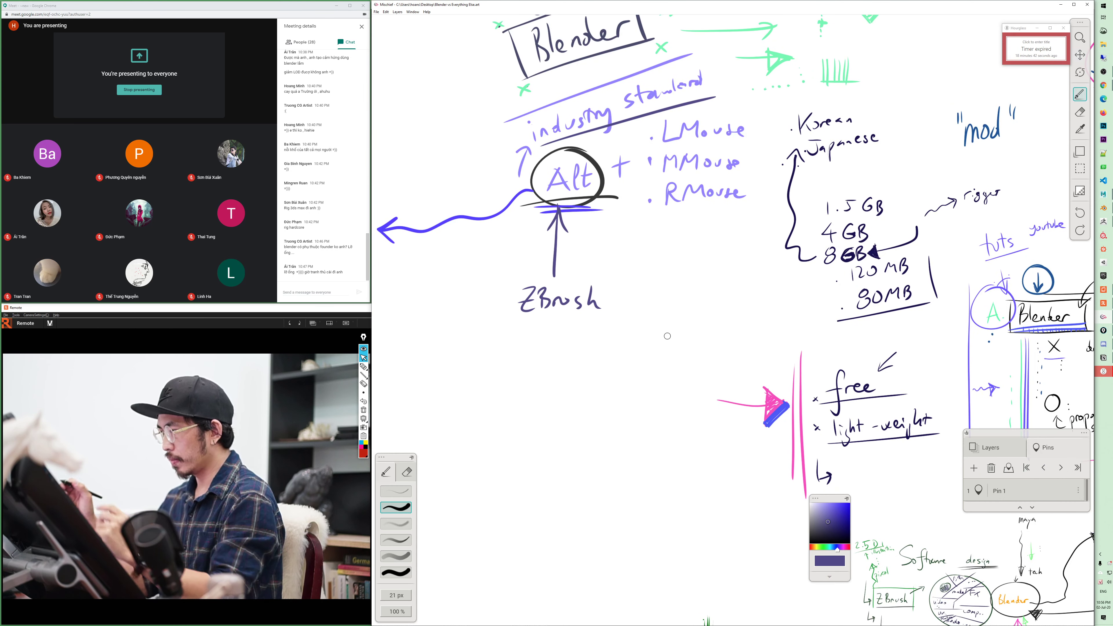
click(833, 538)
- In pink, circle 'Ctrl', link it to Alt with arrows, and mark the mouse-button list
drag(837, 548, 850, 551)
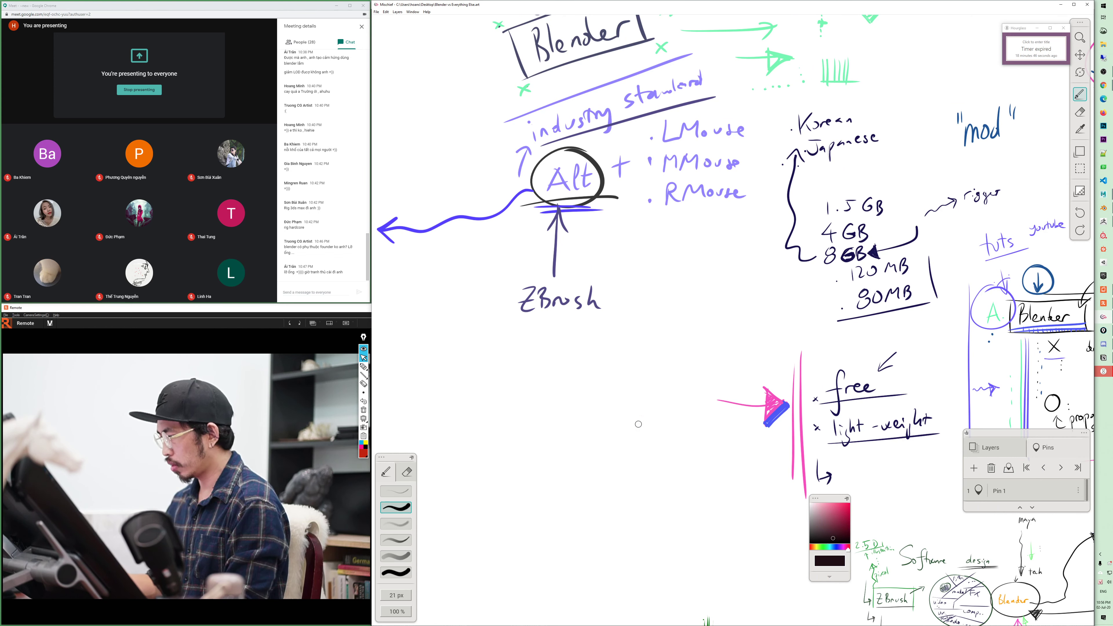
click(838, 508)
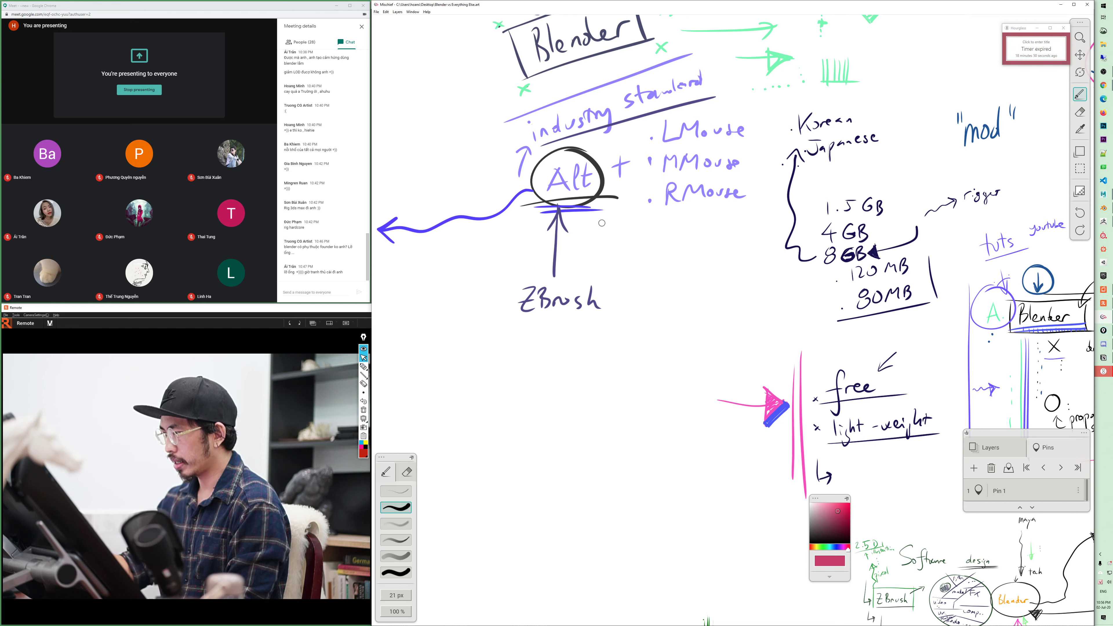
drag(591, 212, 607, 266)
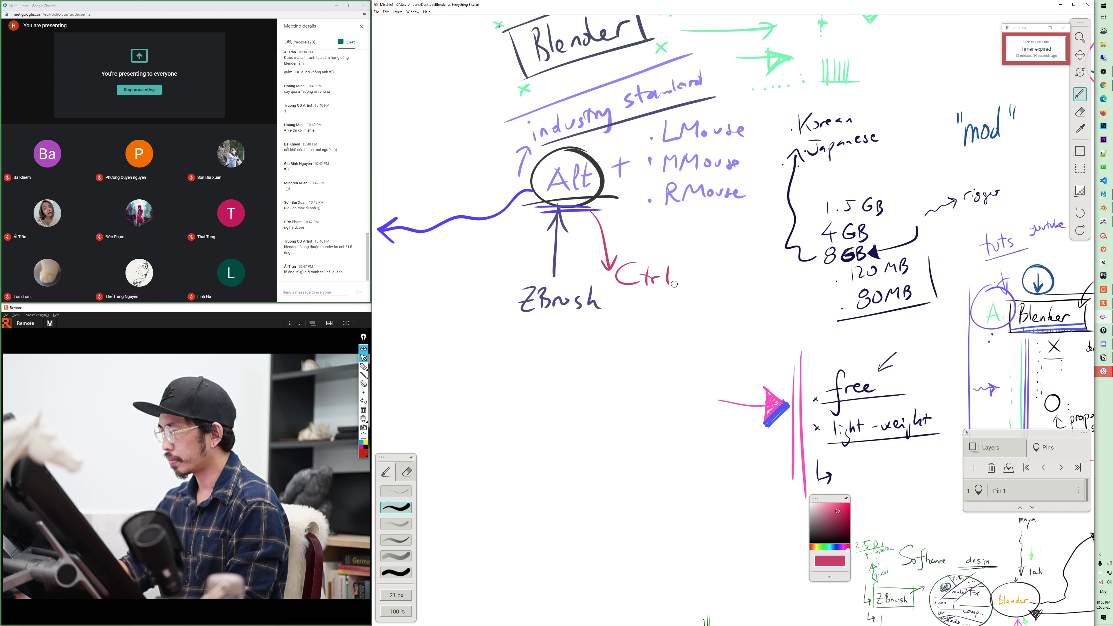
drag(672, 251, 657, 249)
drag(641, 307, 531, 435)
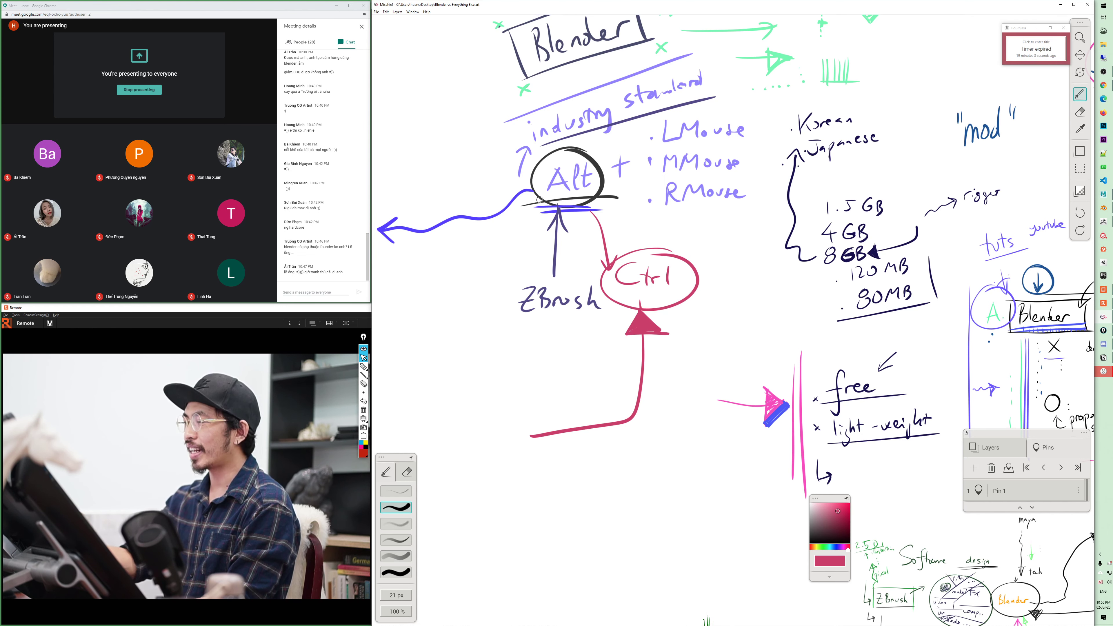
mouse_move(539, 203)
mouse_down()
mouse_move(439, 274)
mouse_move(536, 207)
mouse_up()
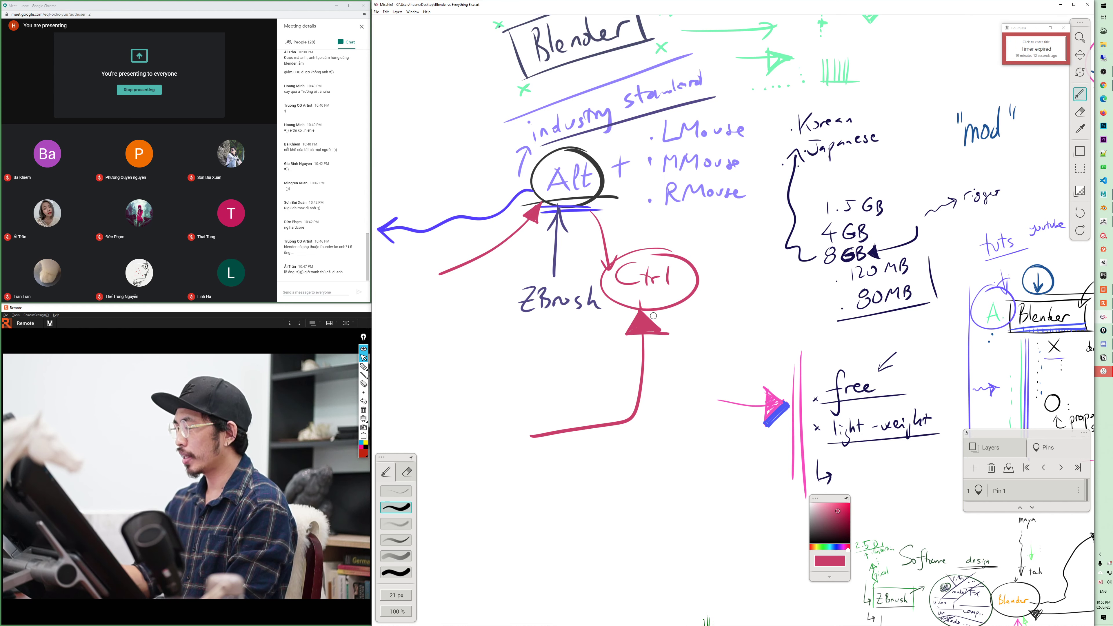
drag(638, 311, 620, 338)
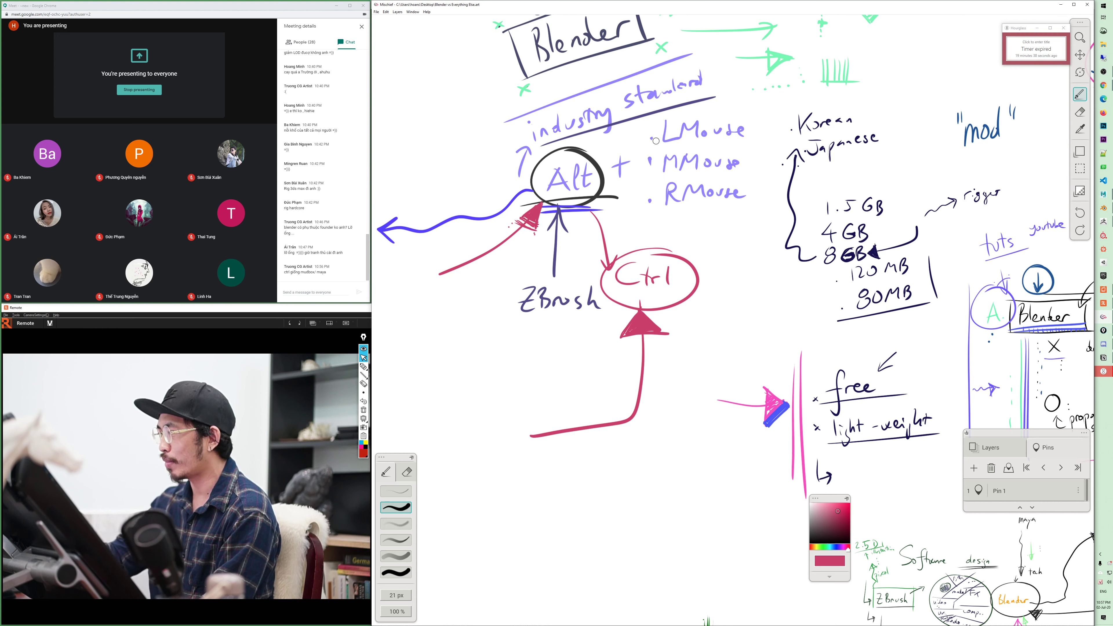
drag(645, 134, 648, 204)
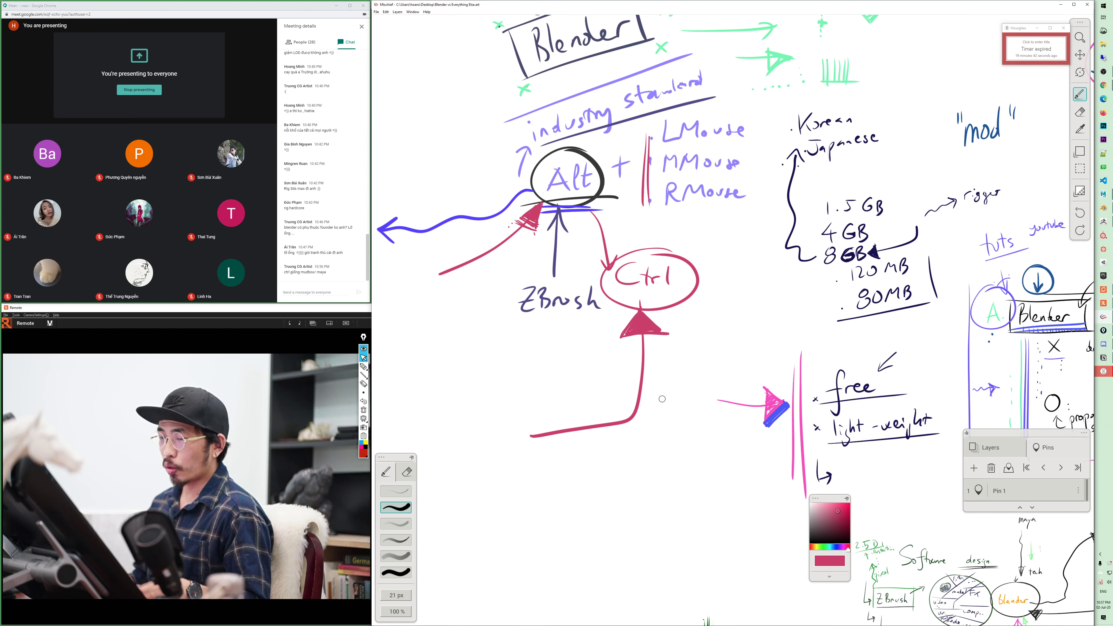
- Cycle through the Alt+Tab window list and bring Blender to the front
key(alt+Tab)
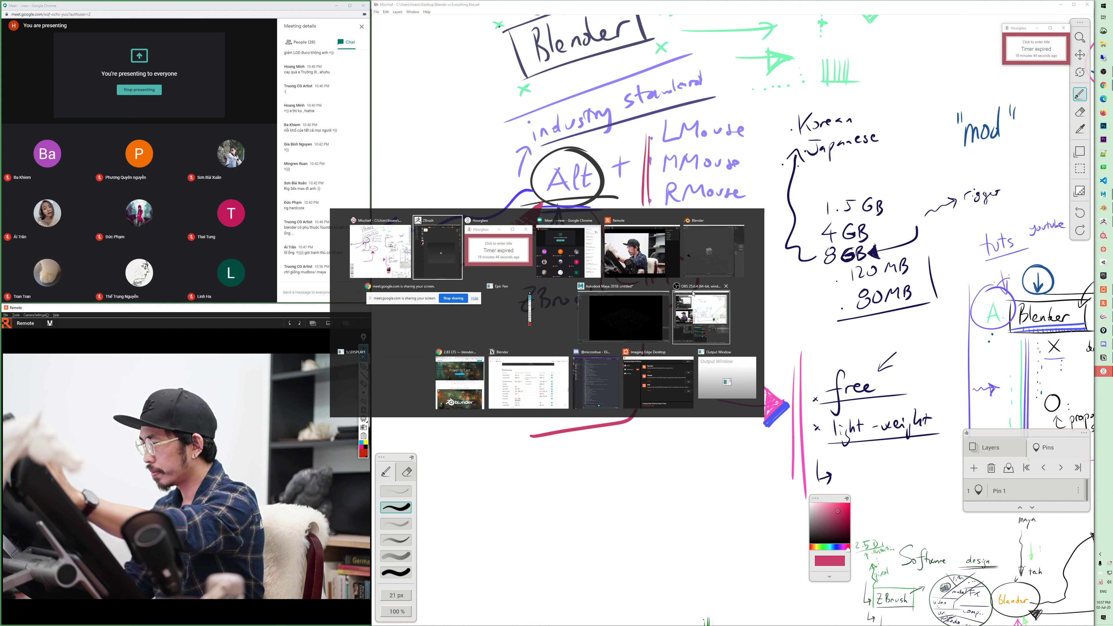
key(Escape)
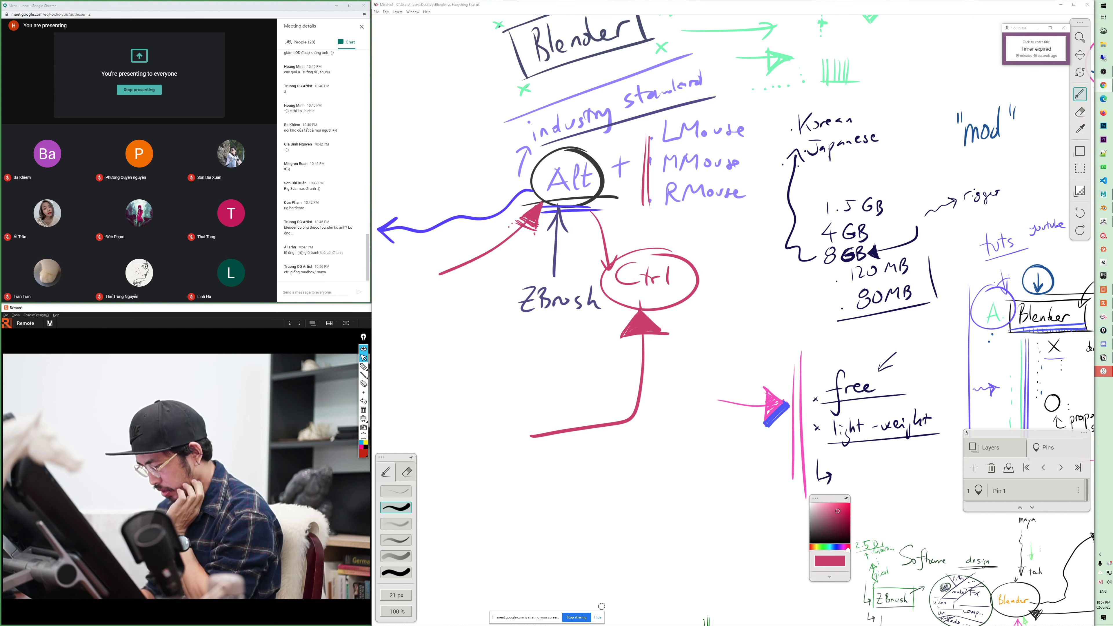
key(alt+Tab)
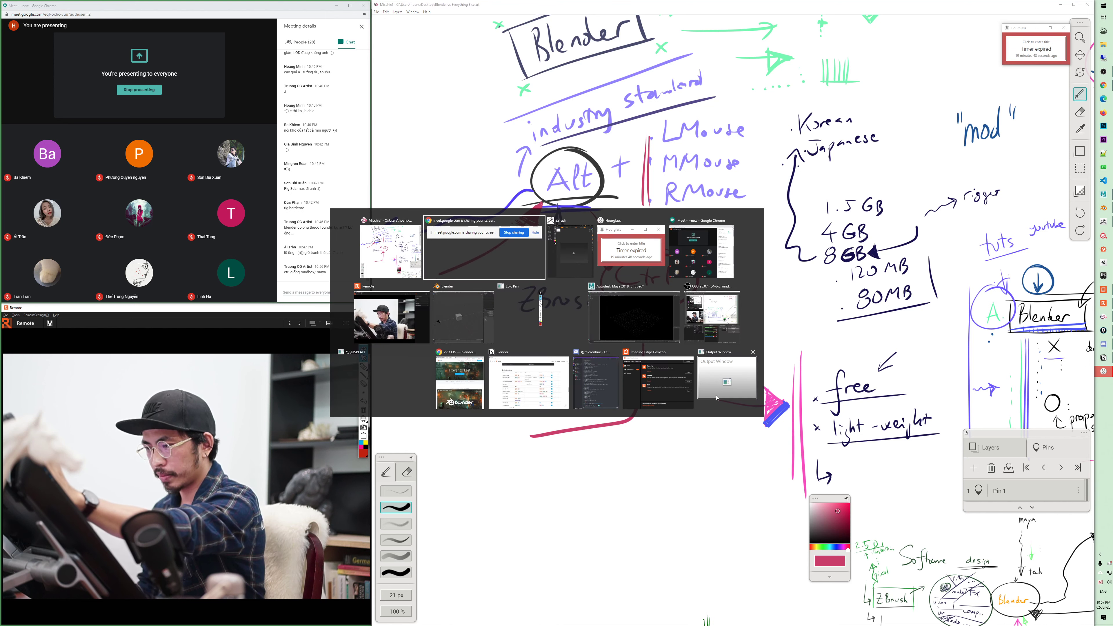
key(Return)
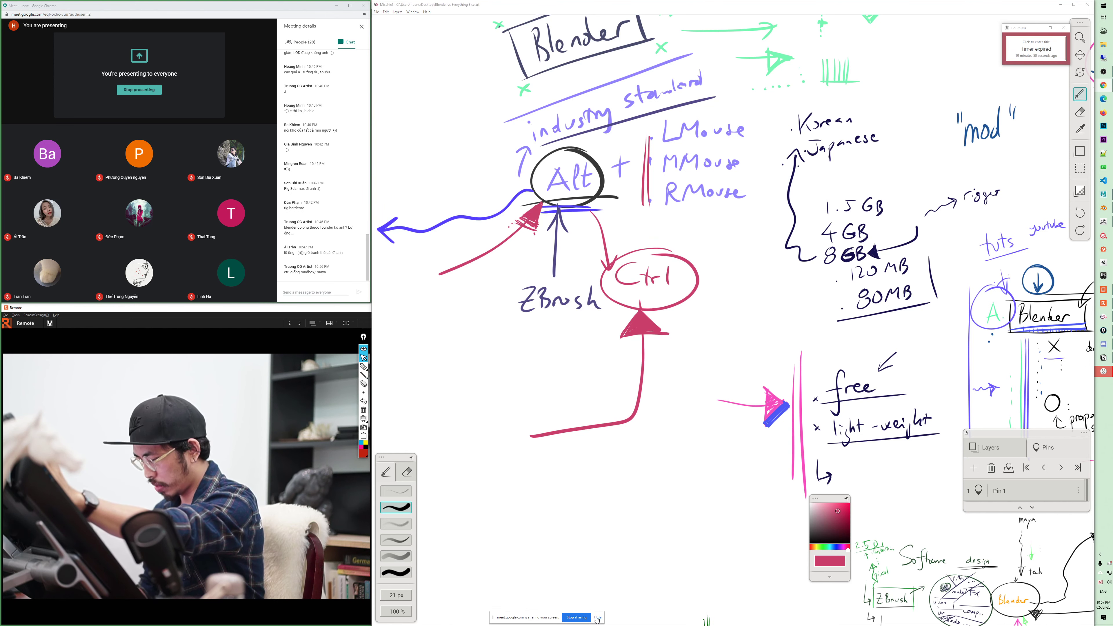
key(alt+Tab)
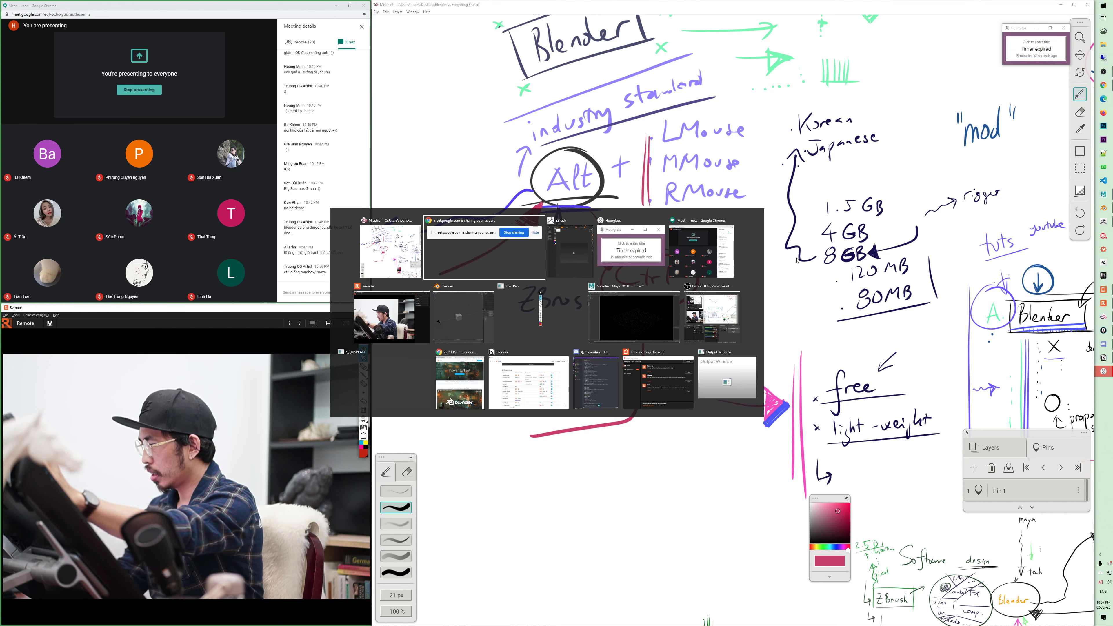
click(463, 316)
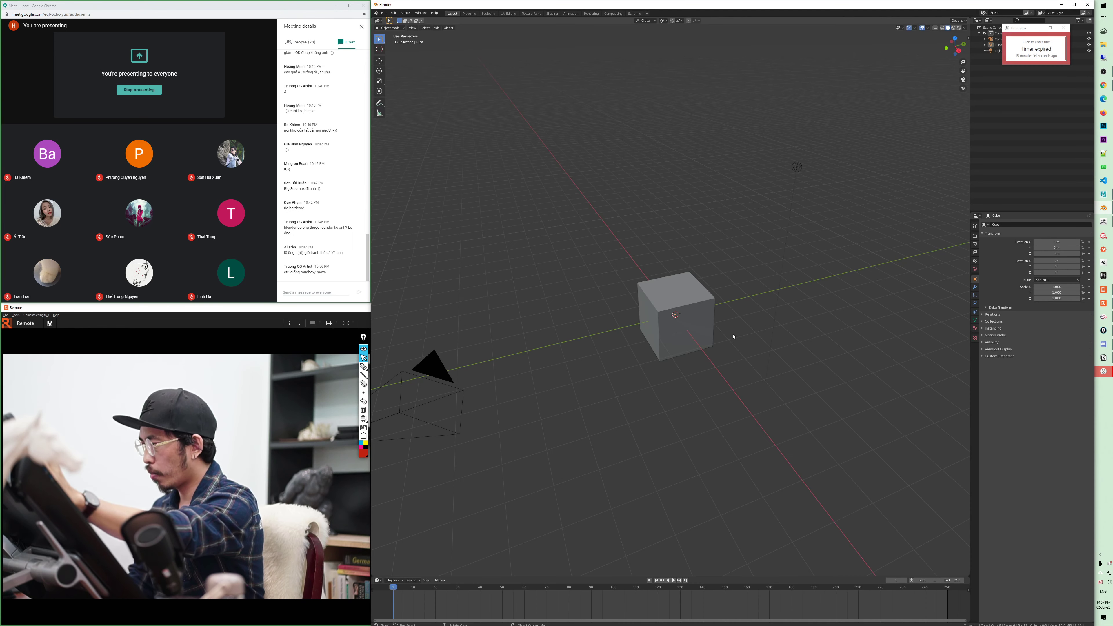
- Orbit Blender's viewport around the default cube until the camera shows, then return to Mischief
key(KP_8)
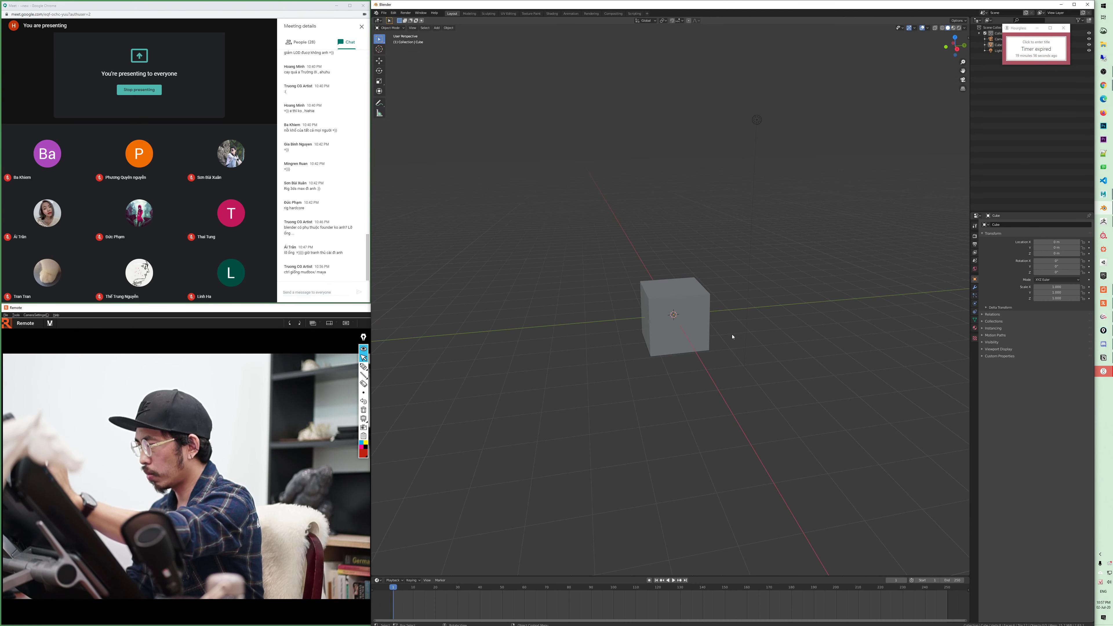
drag(735, 338, 759, 341)
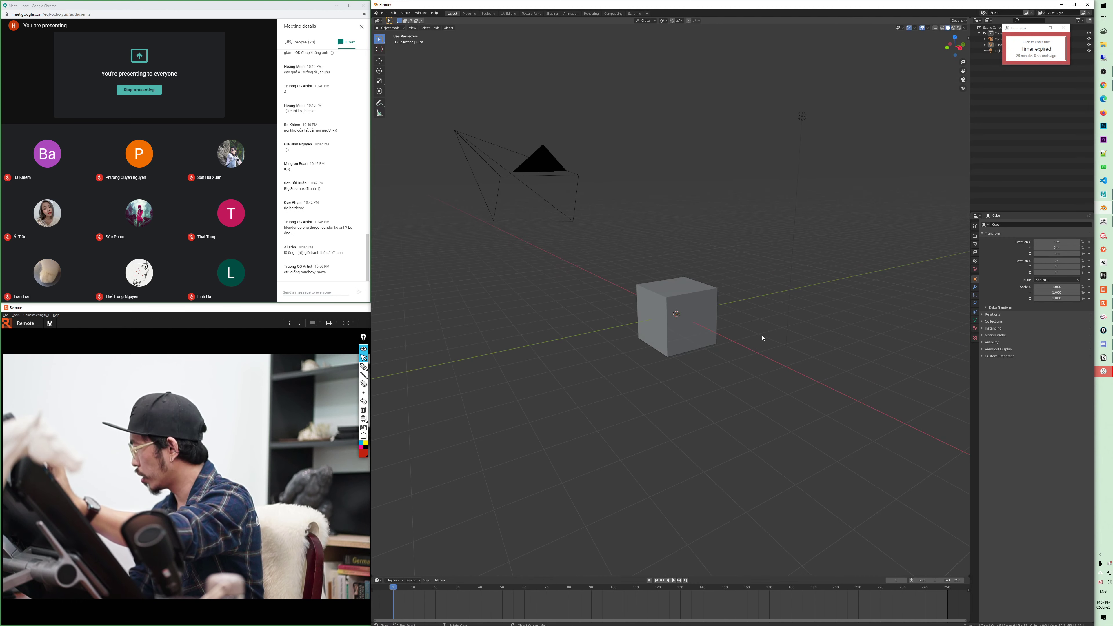
key(alt+Tab)
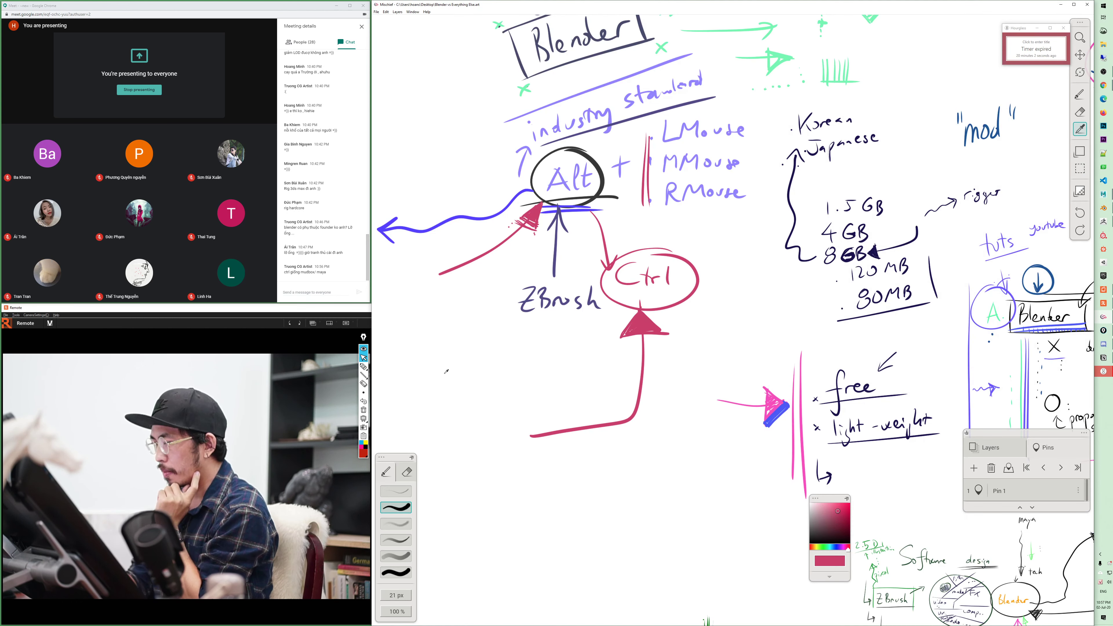
- Pick a dark blue ink colour, then zoom out to show the navigation and plasticity notes
click(837, 550)
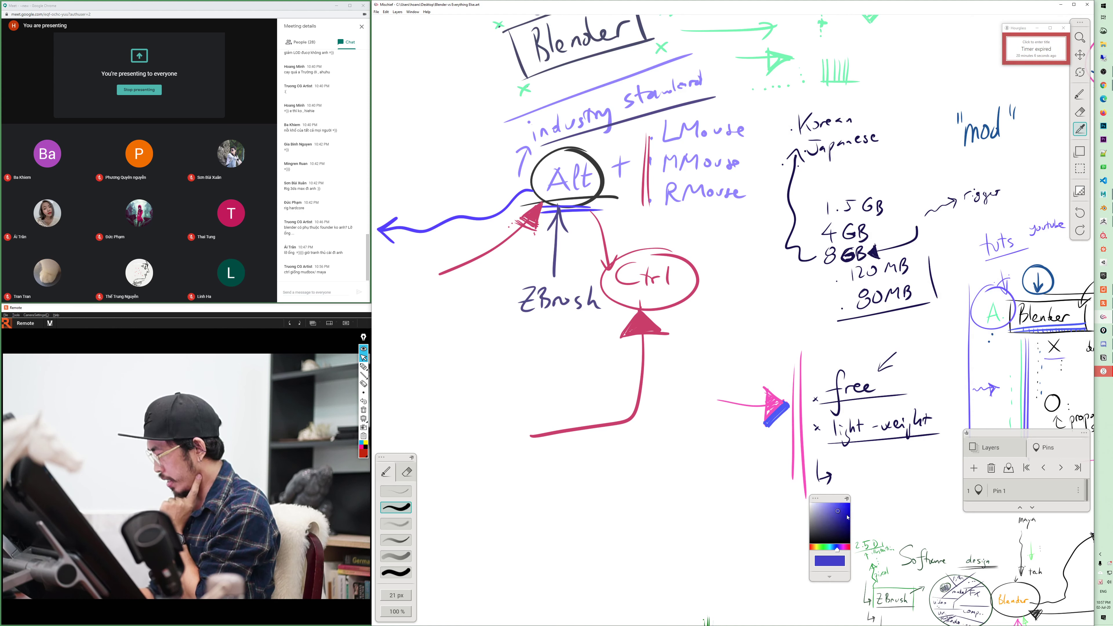
click(671, 338)
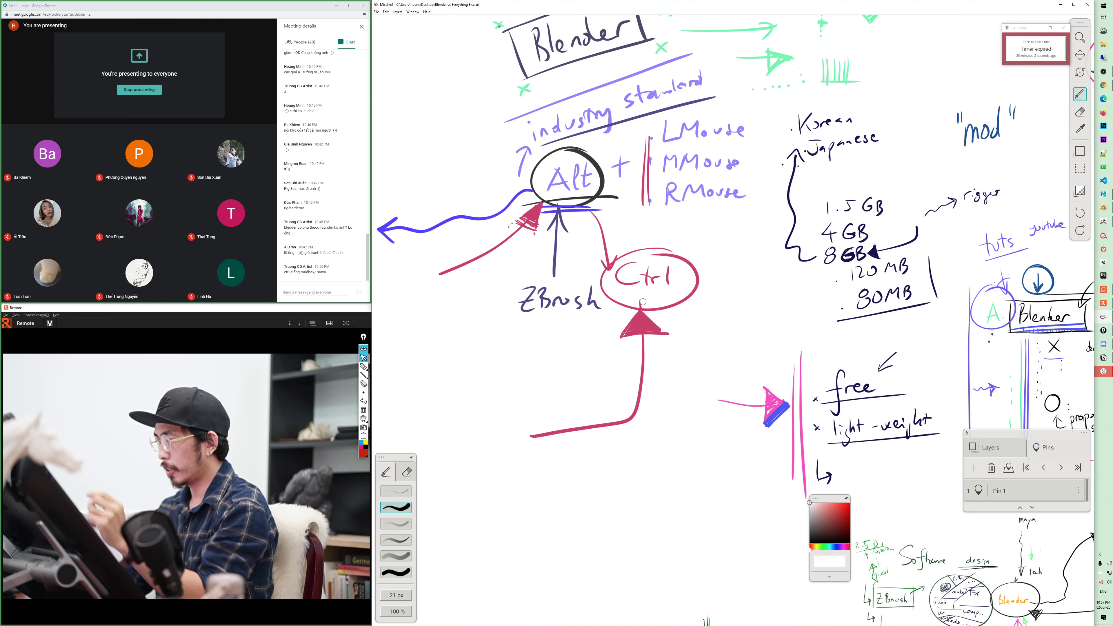
click(836, 549)
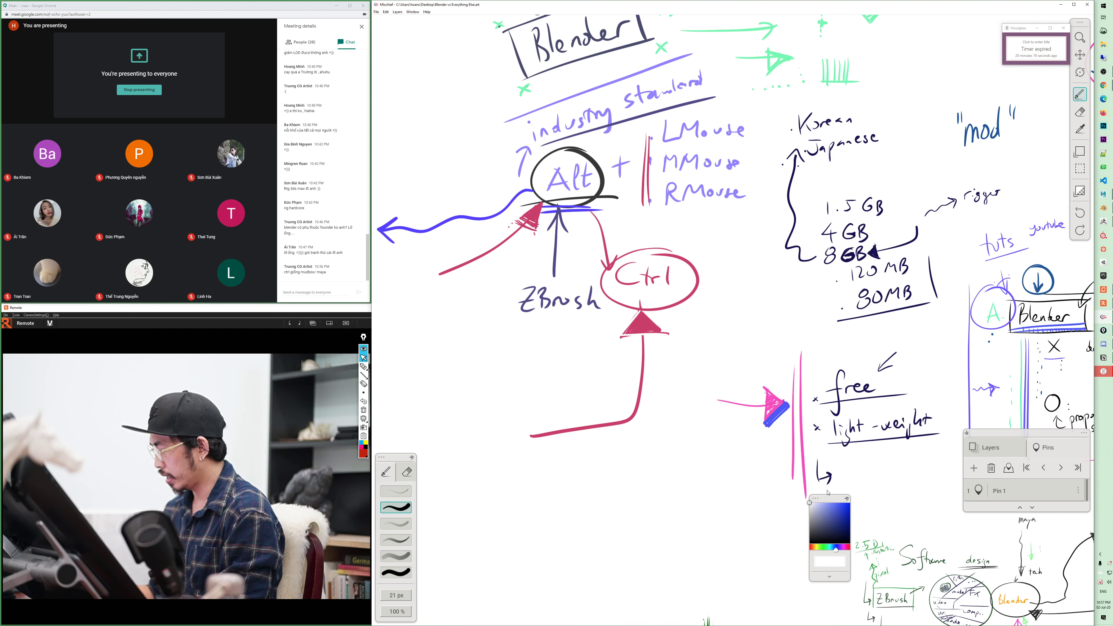
click(838, 523)
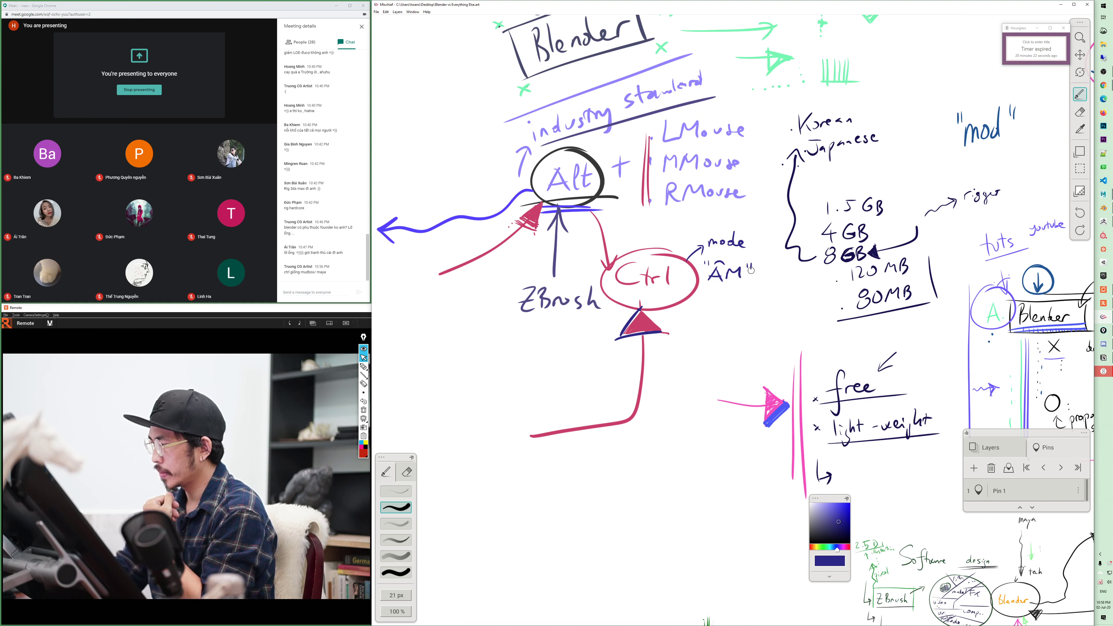
key(z)
mouse_move(751, 271)
mouse_down()
mouse_move(677, 484)
mouse_move(640, 484)
mouse_move(712, 496)
mouse_up()
- Pan the board to the green Blender Foundation, open-source and GNU notes, then open the window switcher
key(h)
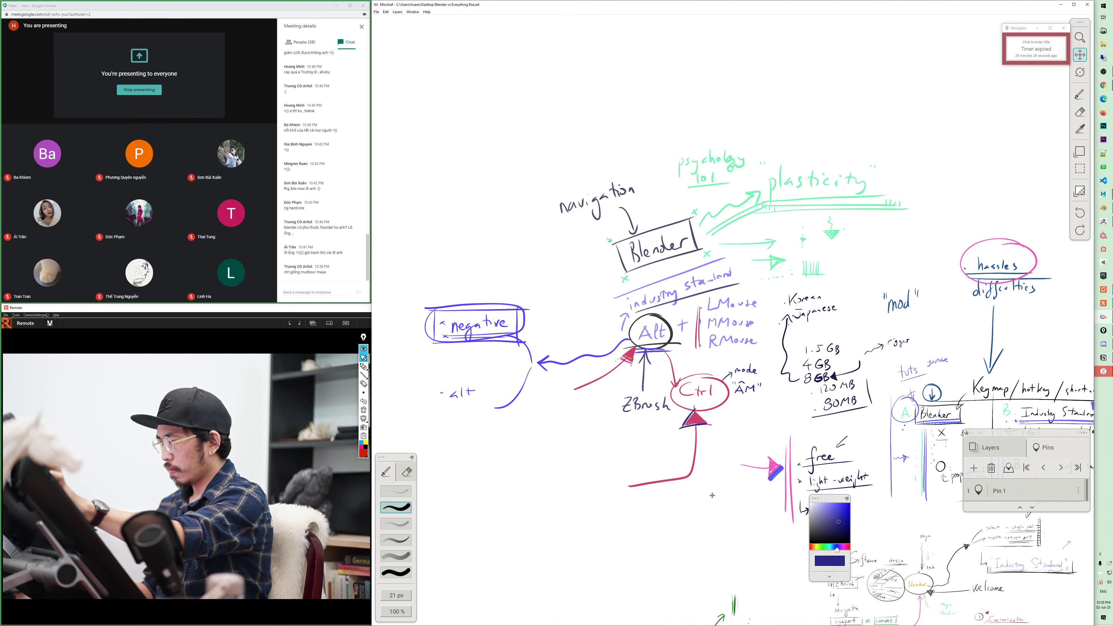
key(z)
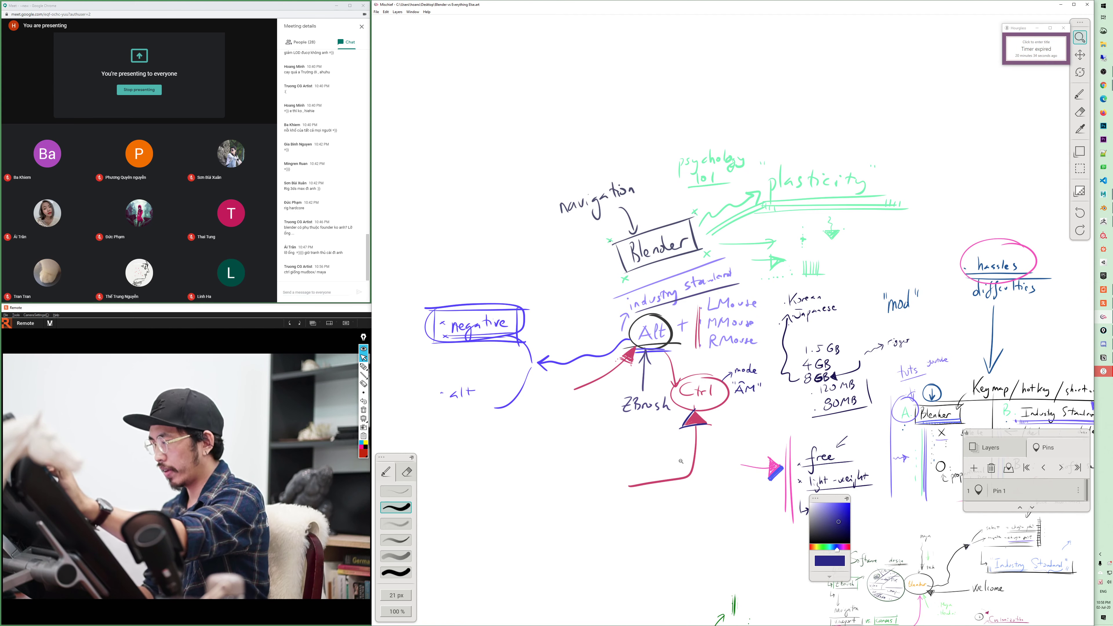
key(space)
drag(782, 476, 782, 509)
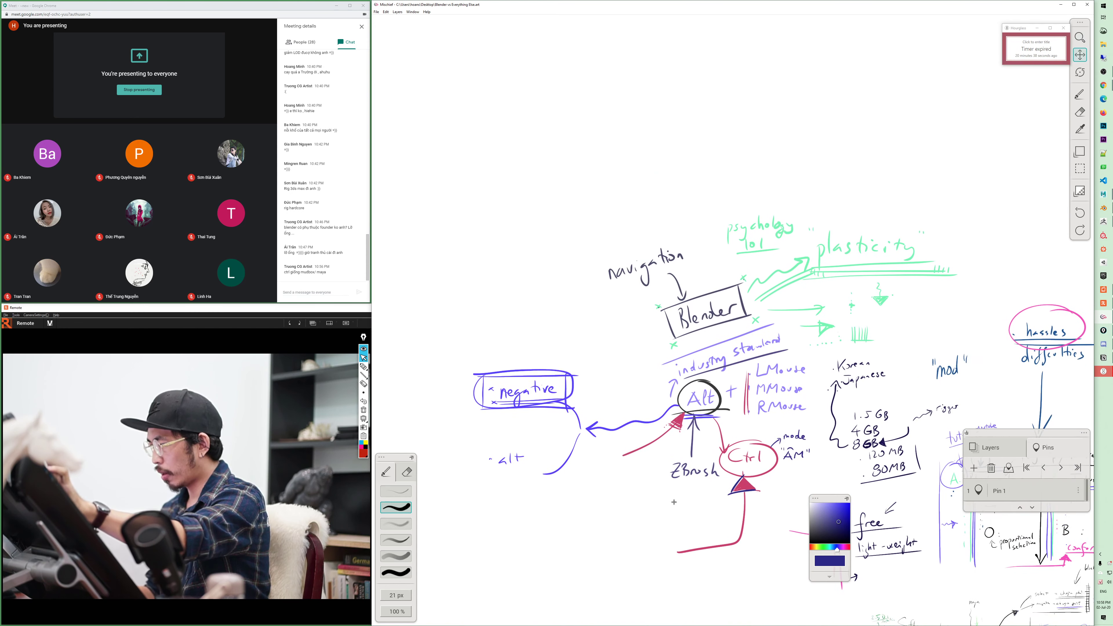
mouse_move(783, 508)
mouse_down()
mouse_move(612, 352)
mouse_move(603, 155)
mouse_up()
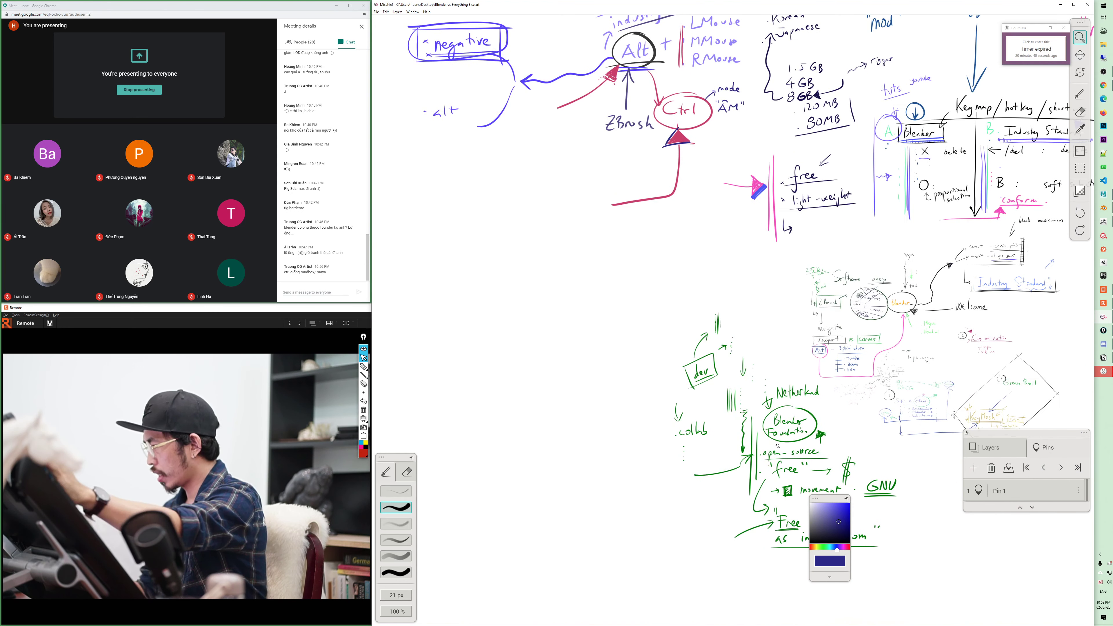
key(alt+Tab)
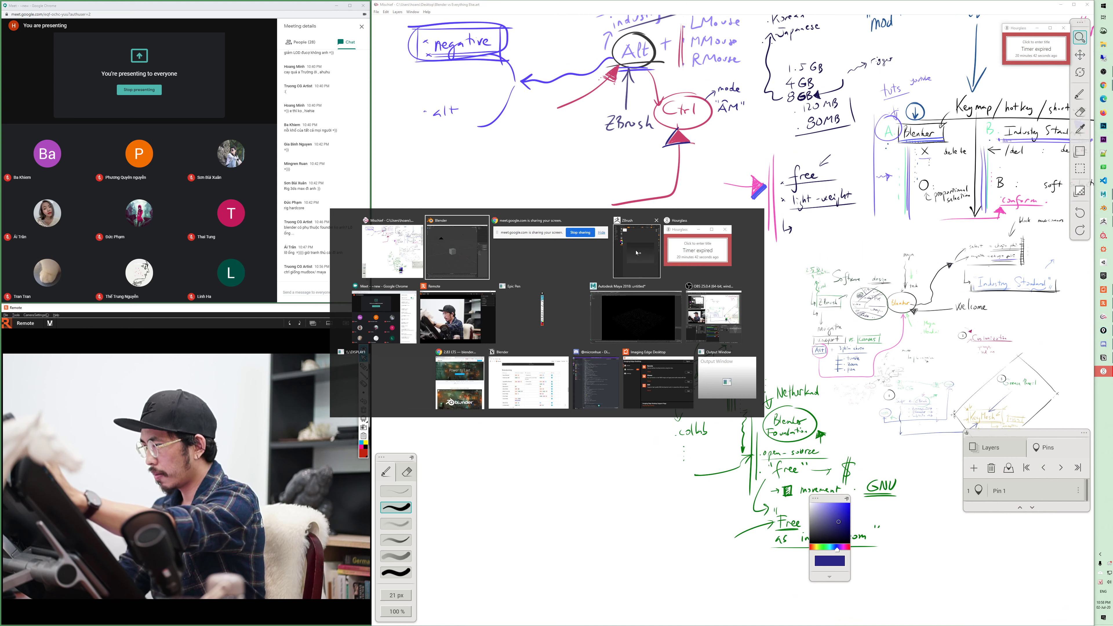
- In ZBrush, turn on the PolyF wireframe and zoom in on the sphere, then bring Blender forward
click(640, 254)
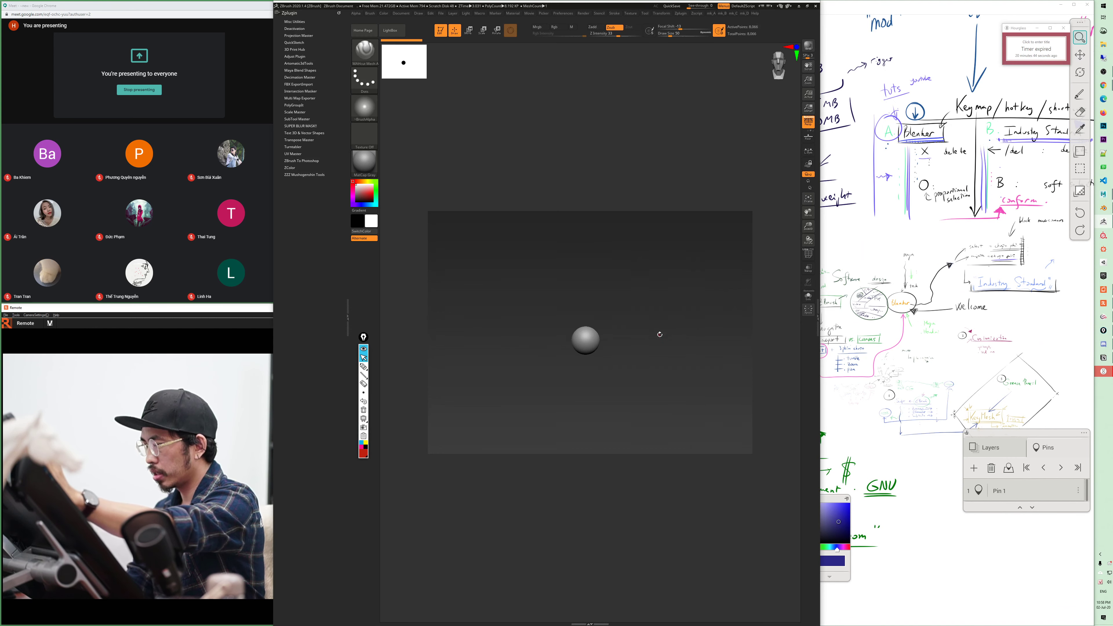
key(shift+f)
drag(670, 368, 685, 394)
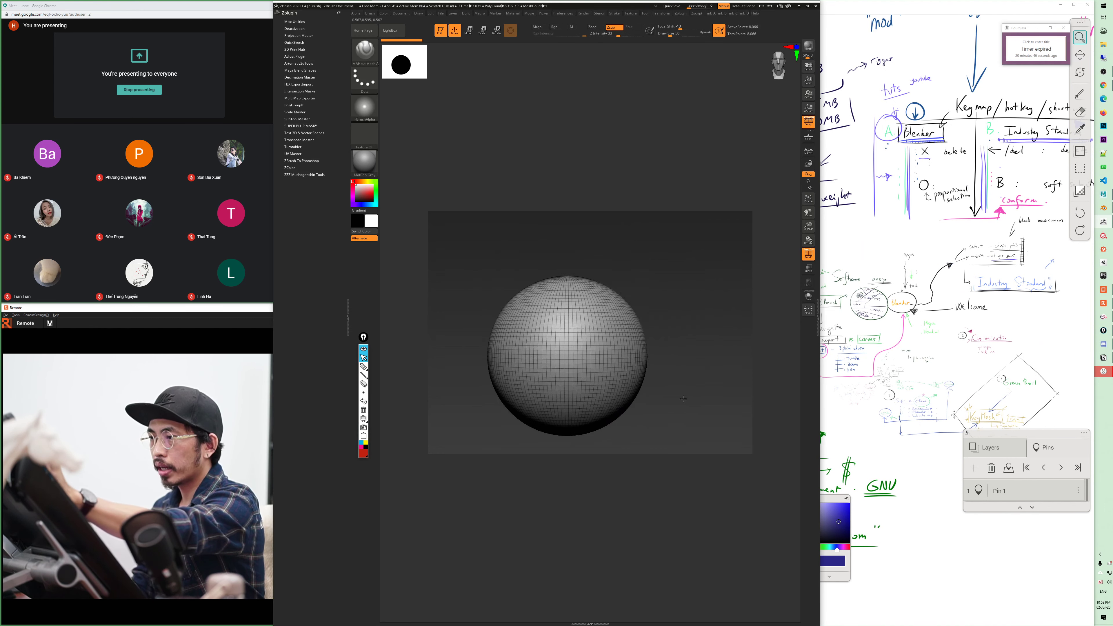
key(alt+Tab)
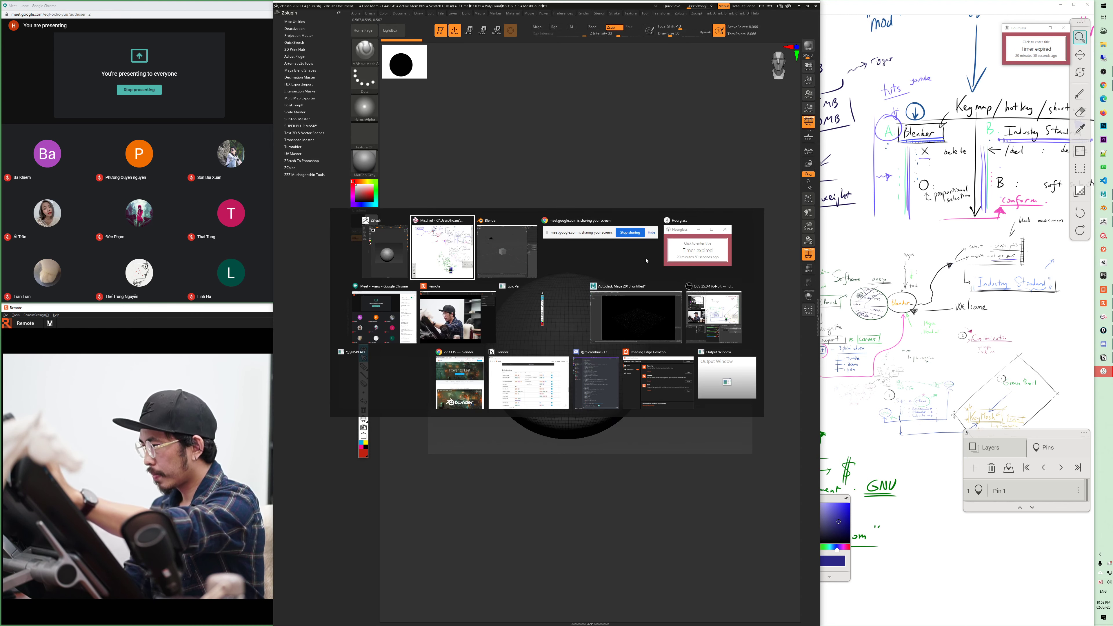
click(507, 252)
key(alt+Tab)
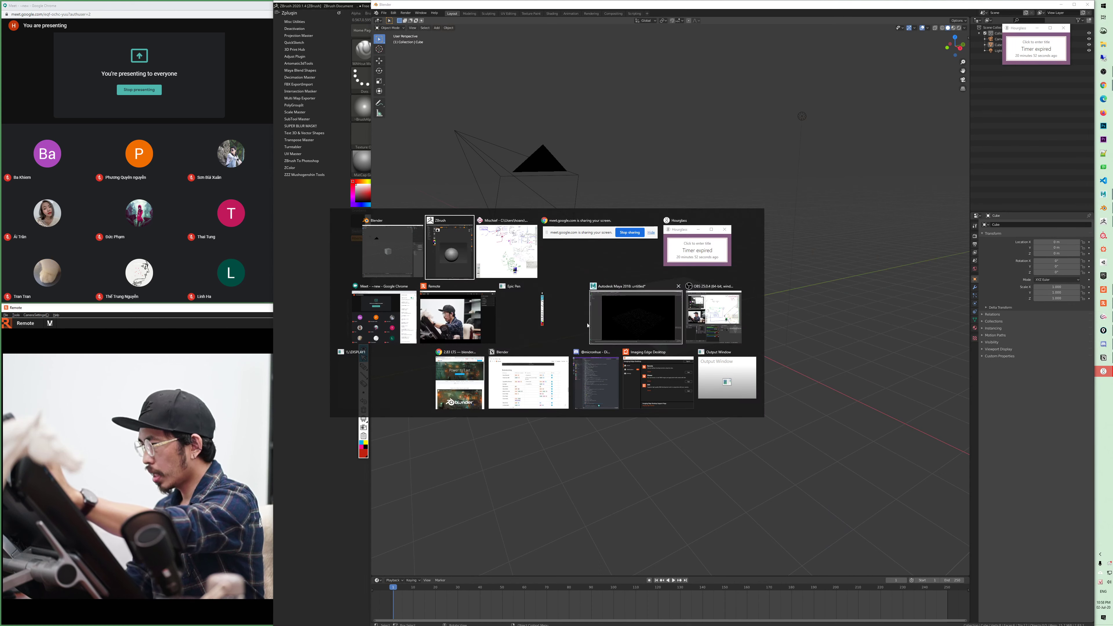
- Reframe the whiteboard on the navigation, Alt and Ctrl notes, then bring up the window switcher
click(509, 259)
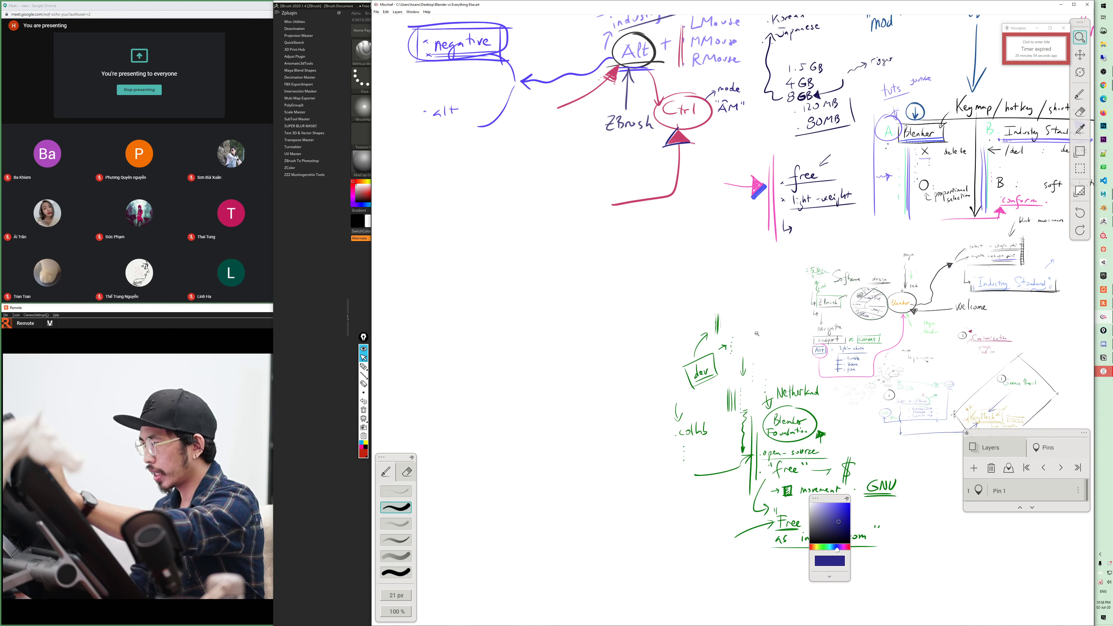
scroll(628, 260, up, 3)
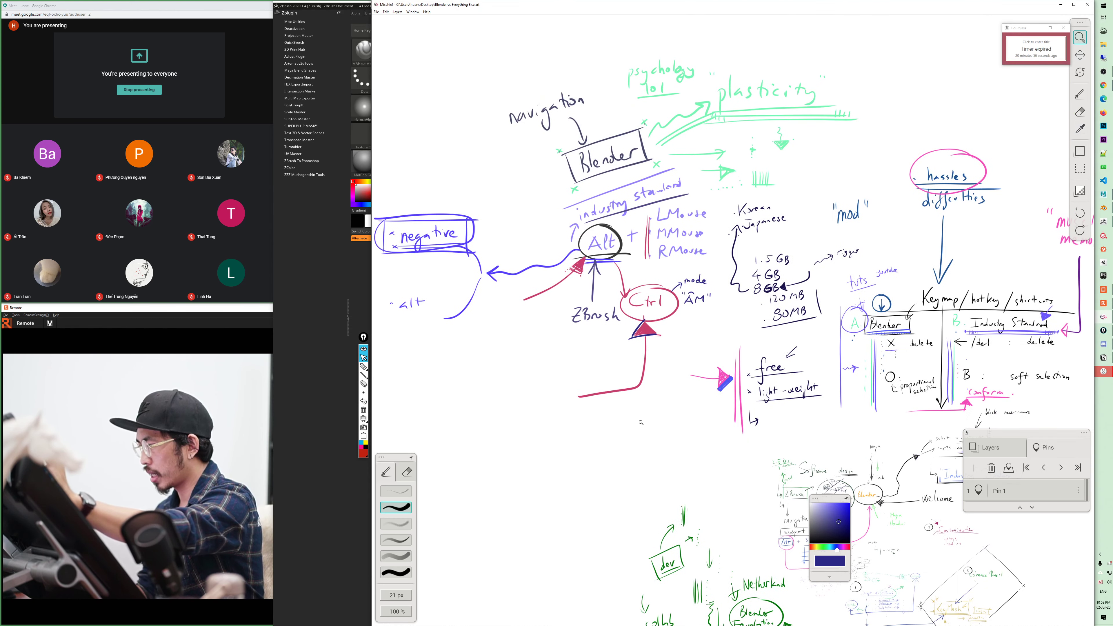
scroll(701, 351, down, 3)
drag(729, 398, 858, 454)
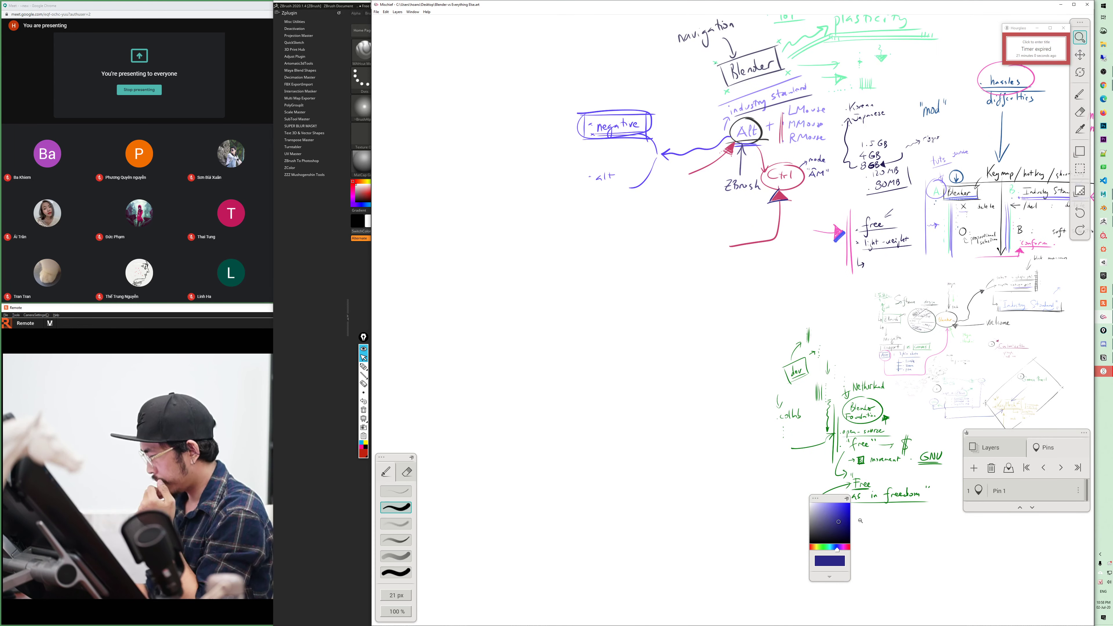
key(alt+Tab)
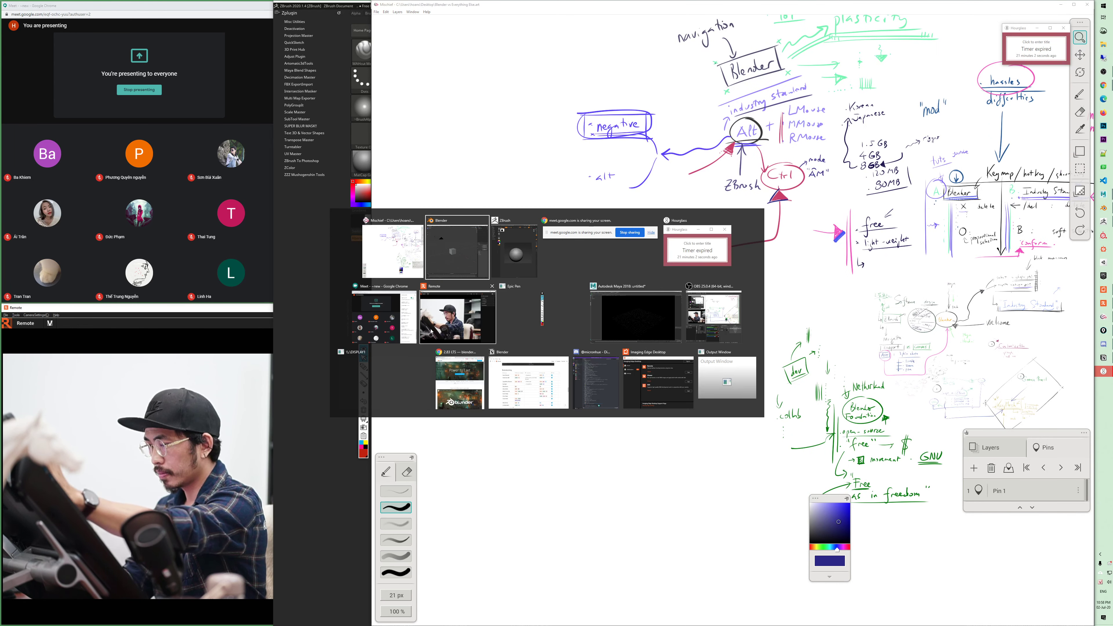